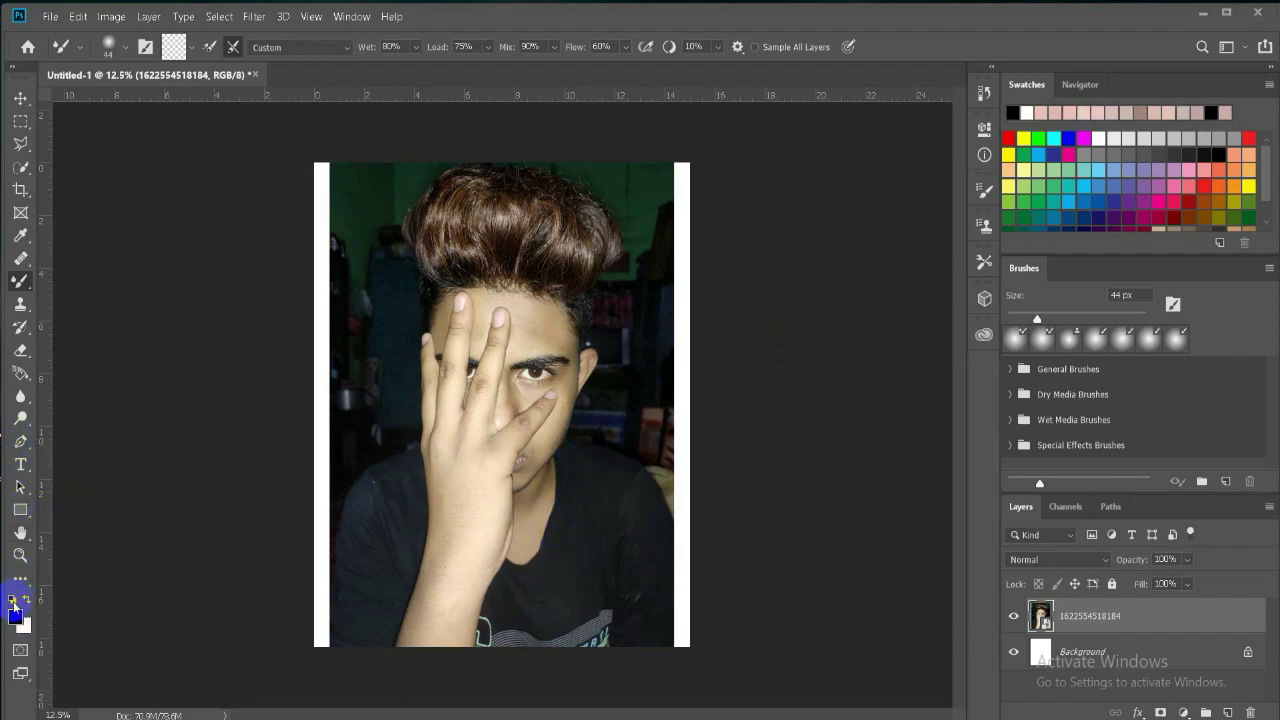
Trace a Pen path from the right shoulder up the neck, with anchors along the jawline toward the ear
left_click(22, 444)
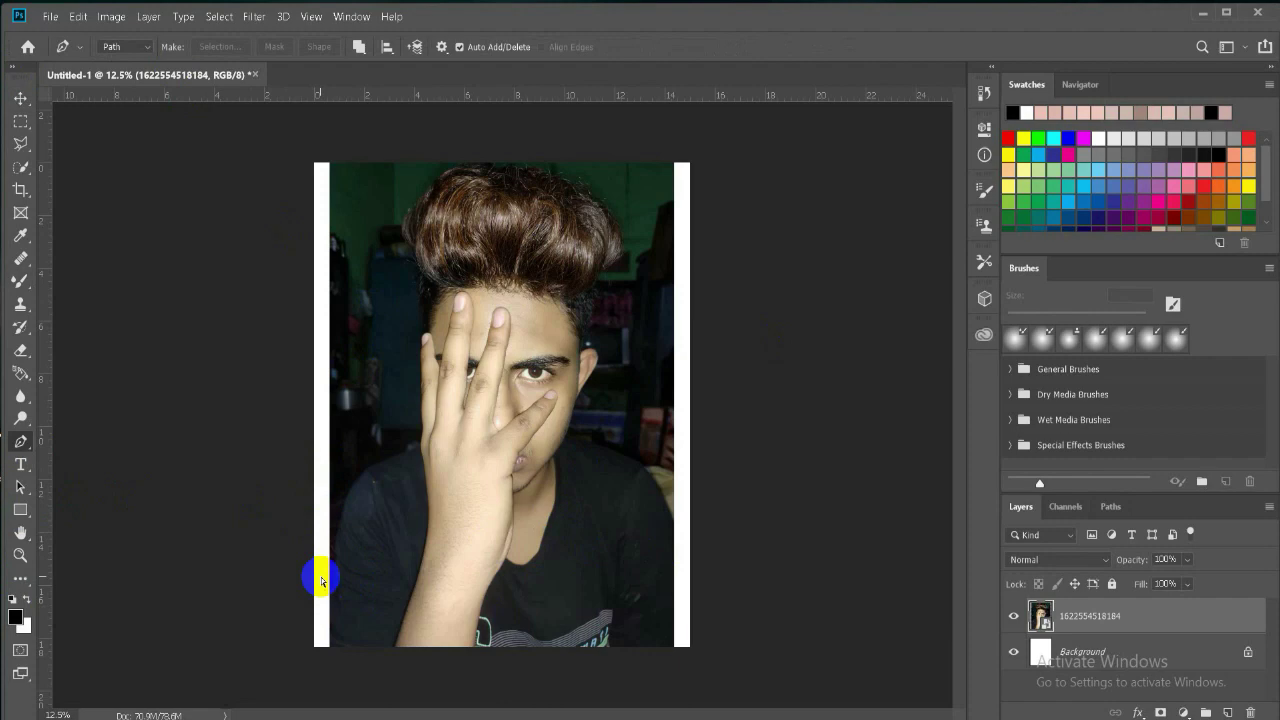
key("ctrl+plus")
key("ctrl+plus")
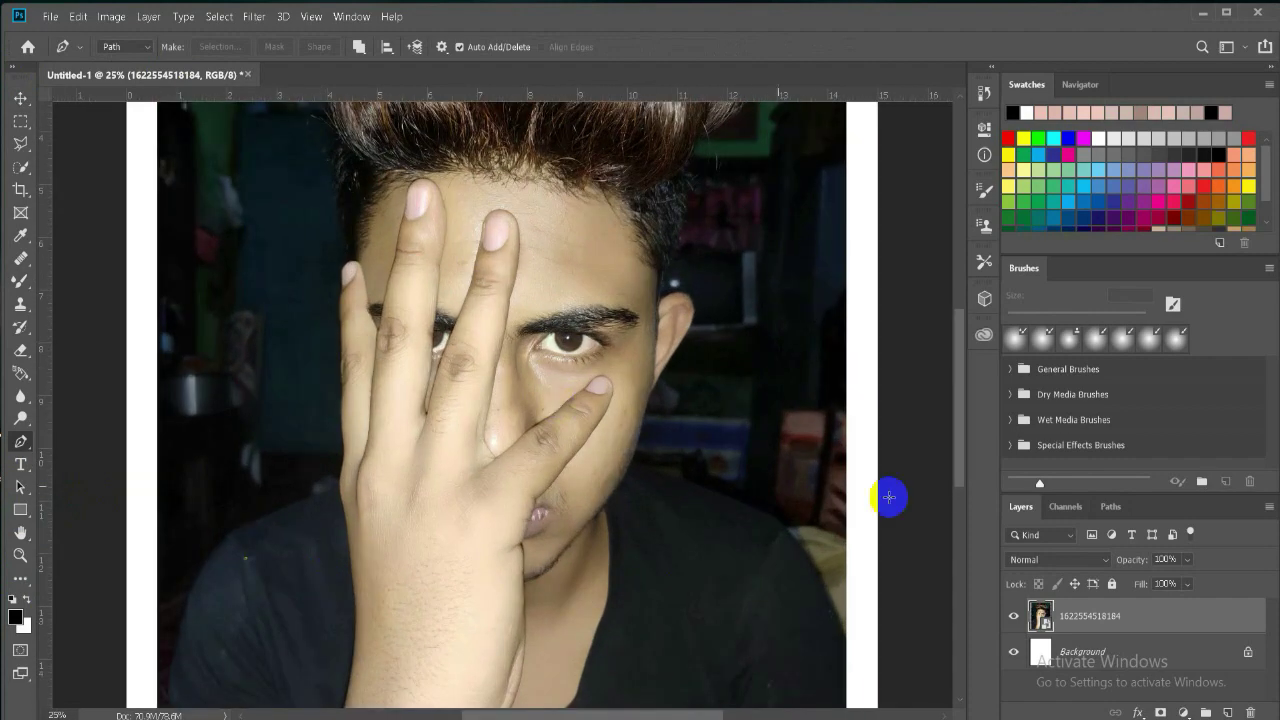
left_click_drag(958, 433, 966, 551)
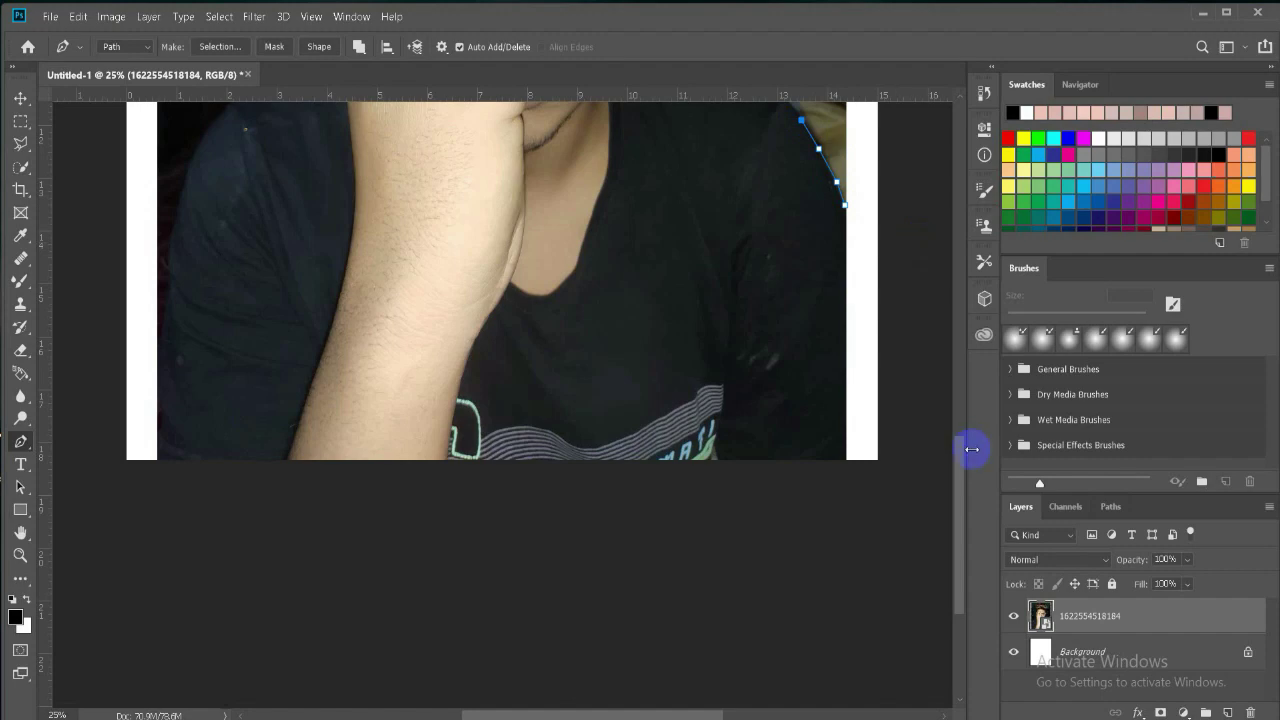
left_click_drag(958, 492, 955, 386)
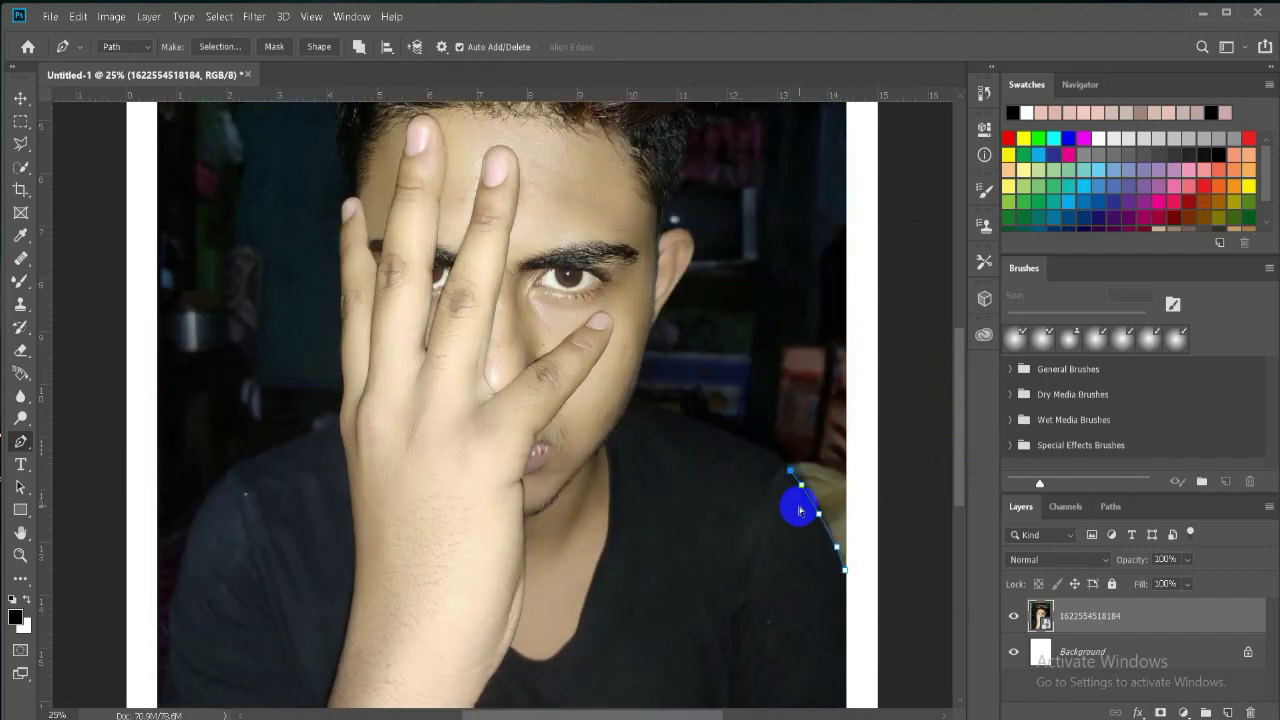
key("ctrl+plus")
key("ctrl+plus")
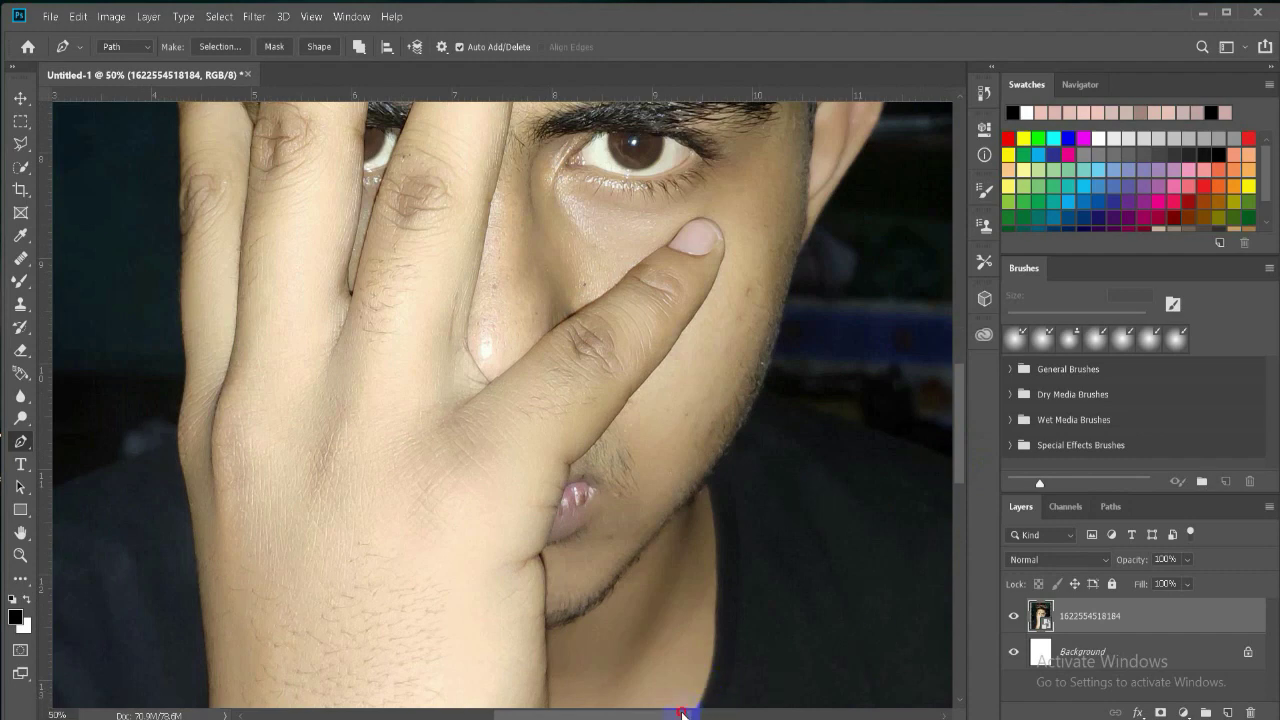
left_click_drag(683, 714, 765, 528)
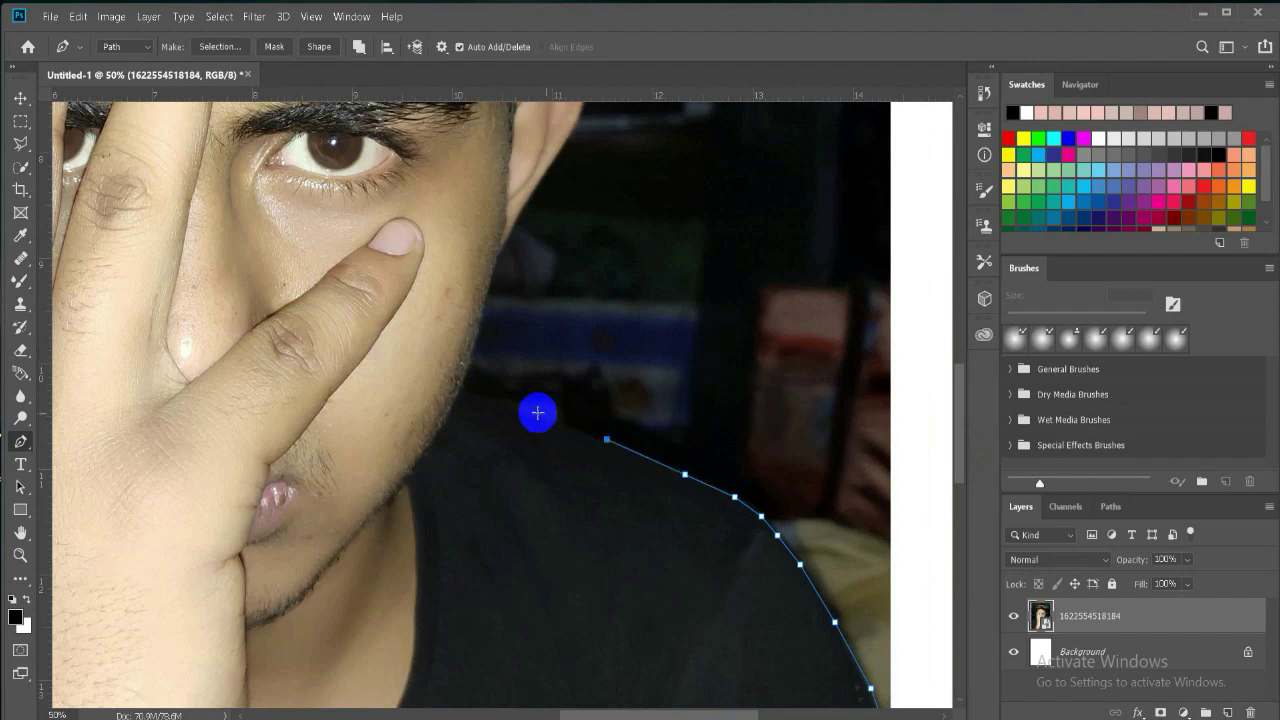
left_click(544, 419)
left_click(494, 402)
left_click(461, 389)
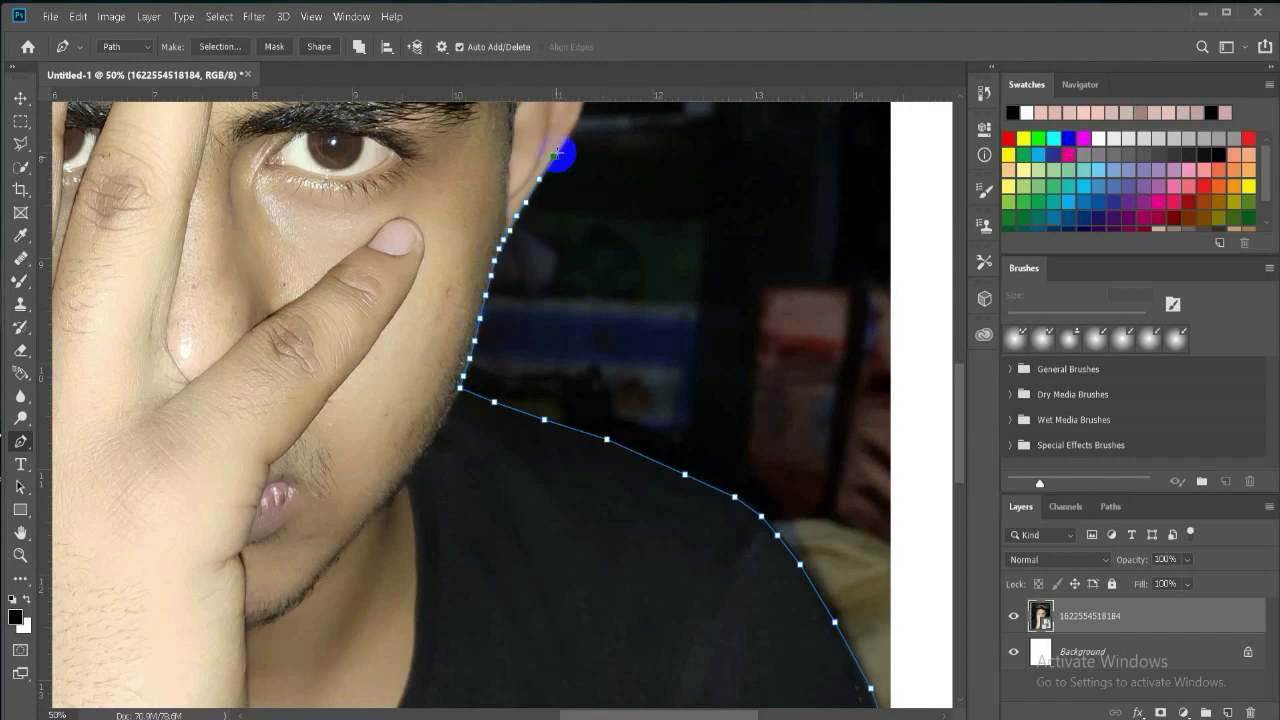
Undo the misplaced ear anchors, then extend the path from the ear up the hair
scroll(963, 463, "up", 5)
scroll(587, 476, "up", 2)
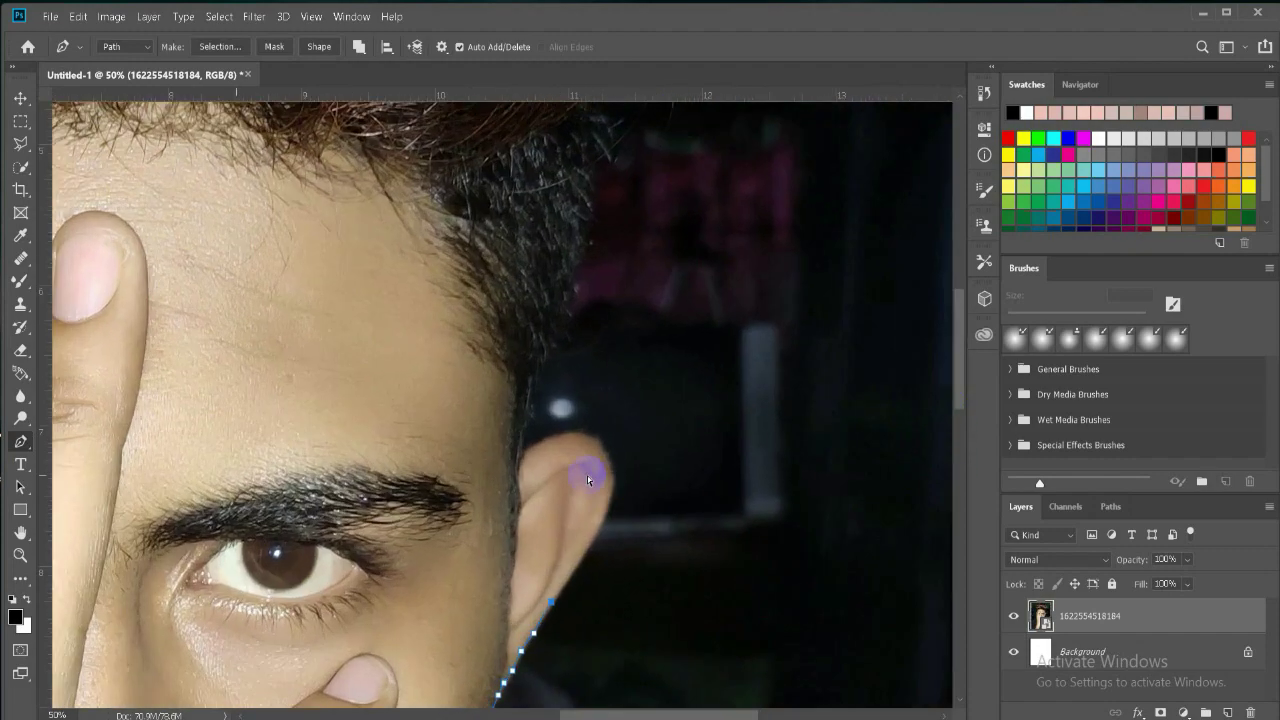
scroll(958, 395, "down", 2)
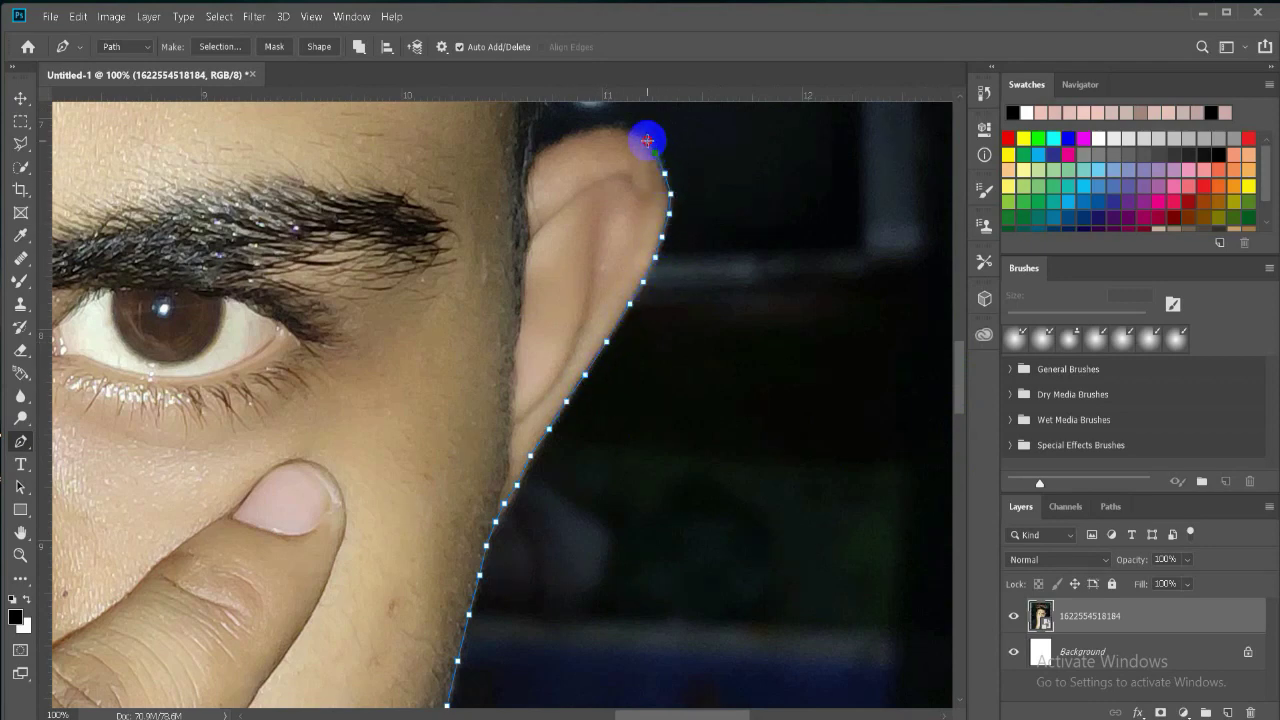
key("ctrl+z")
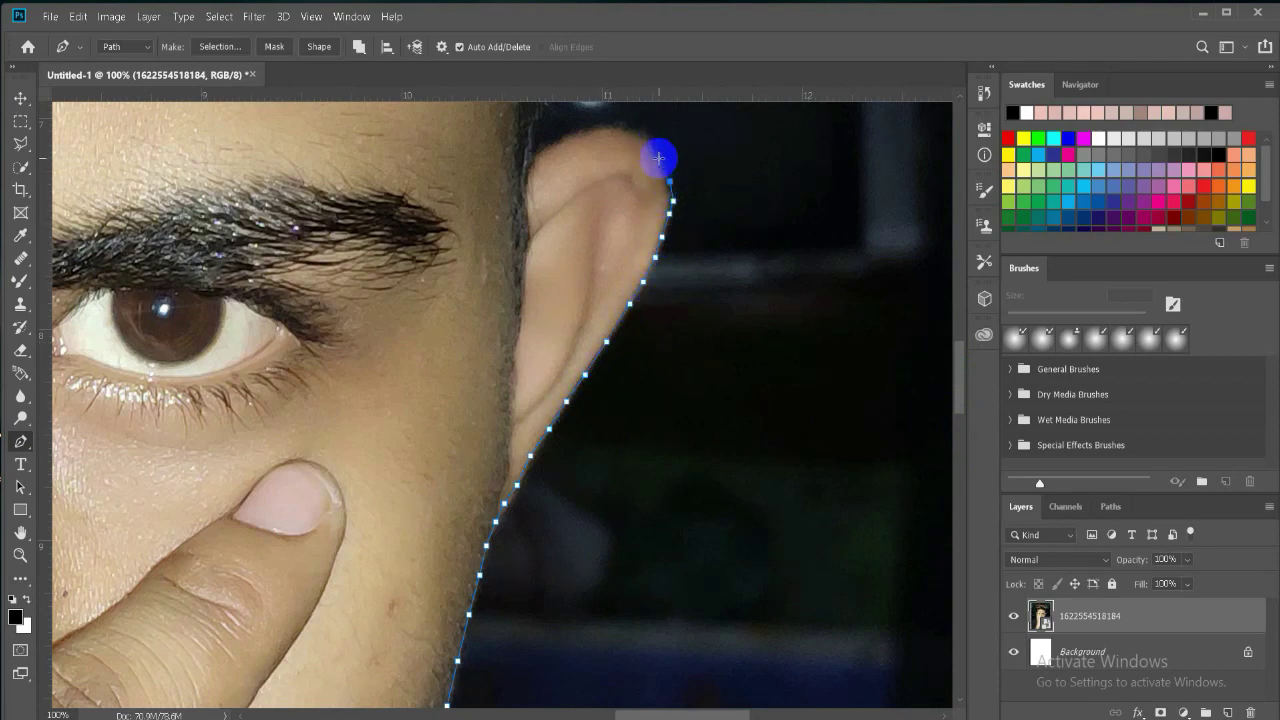
left_click(663, 165)
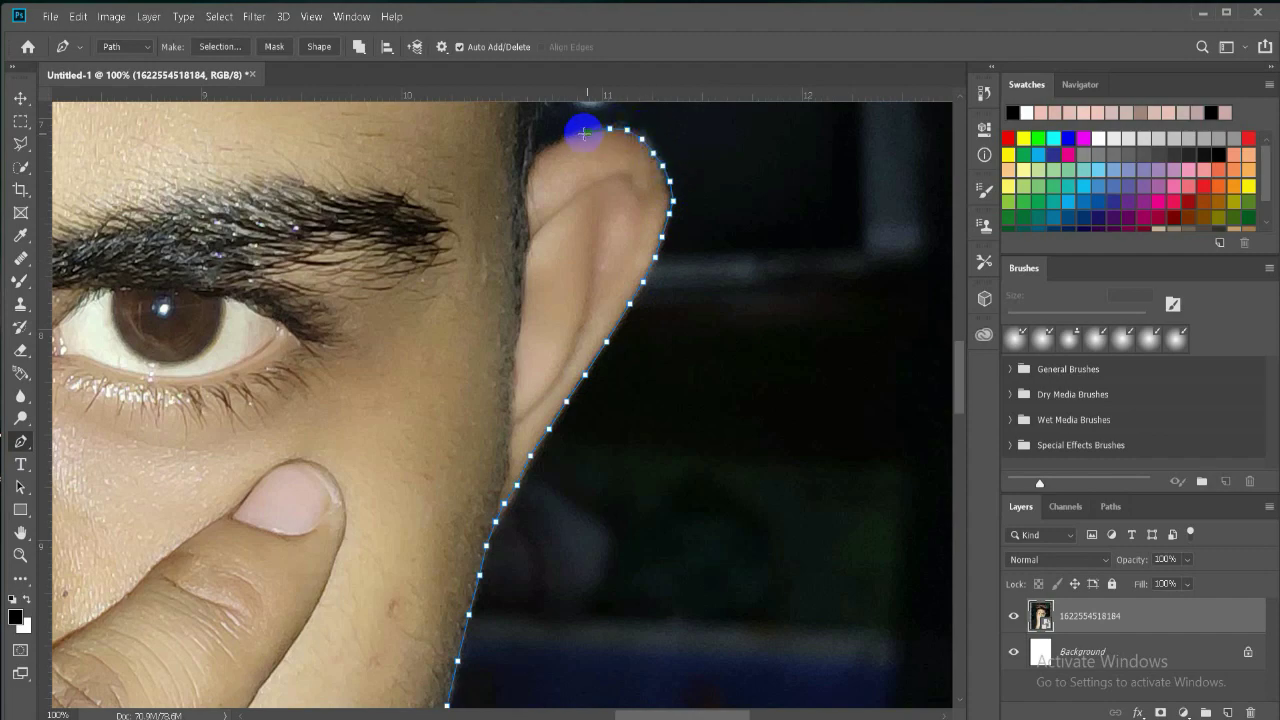
scroll(686, 118, "up", 3)
left_click(634, 354)
left_click(691, 261)
key("ctrl+minus")
key("ctrl+minus")
key("ctrl+minus")
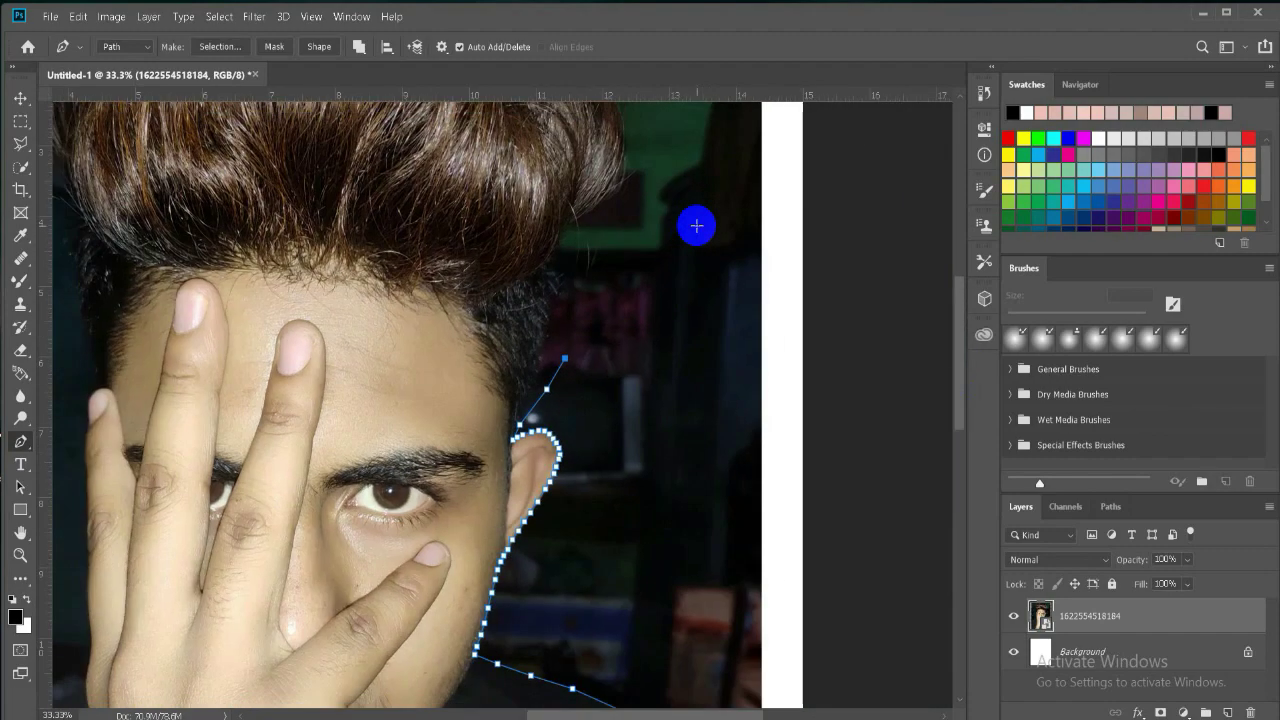
left_click(585, 301)
left_click(609, 238)
Trace the path over the top of the hair and down its left side
scroll(648, 167, "up", 5)
left_click(660, 461)
left_click(617, 364)
left_click(523, 278)
left_click(314, 234)
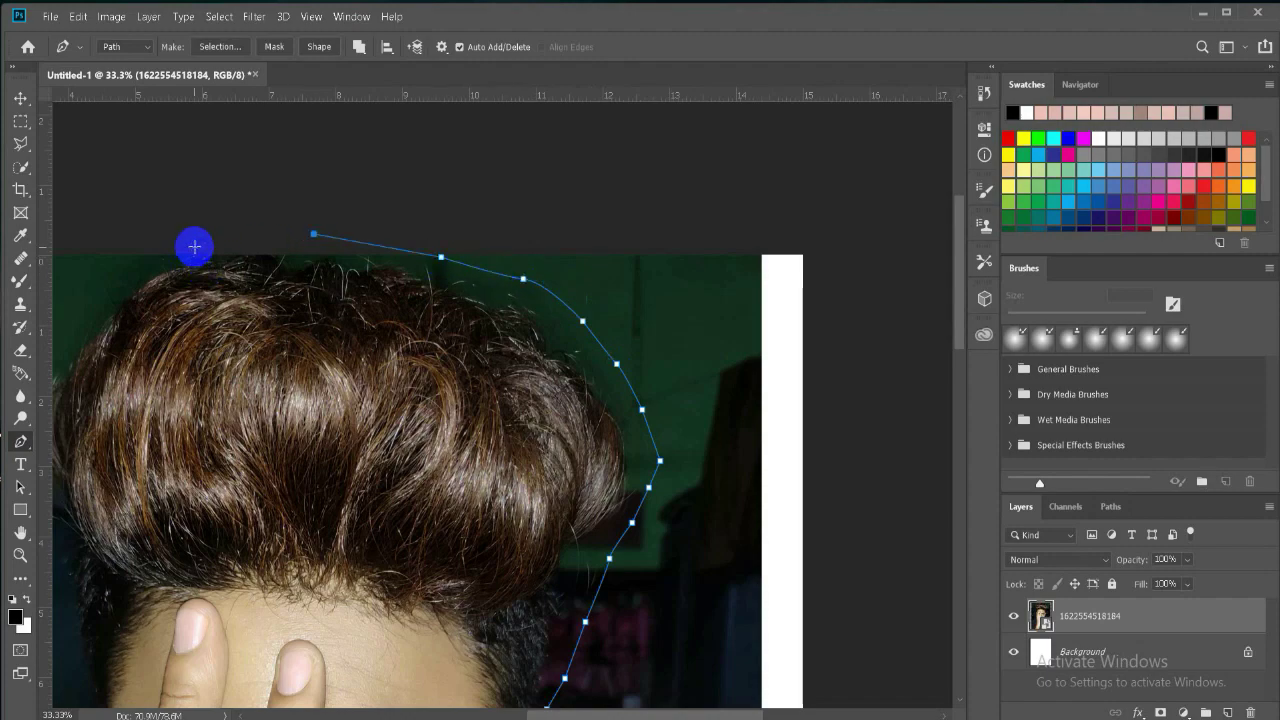
left_click(151, 246)
scroll(434, 400, "left", 5)
left_click(429, 371)
left_click(449, 529)
key("ctrl+plus")
left_click(494, 460)
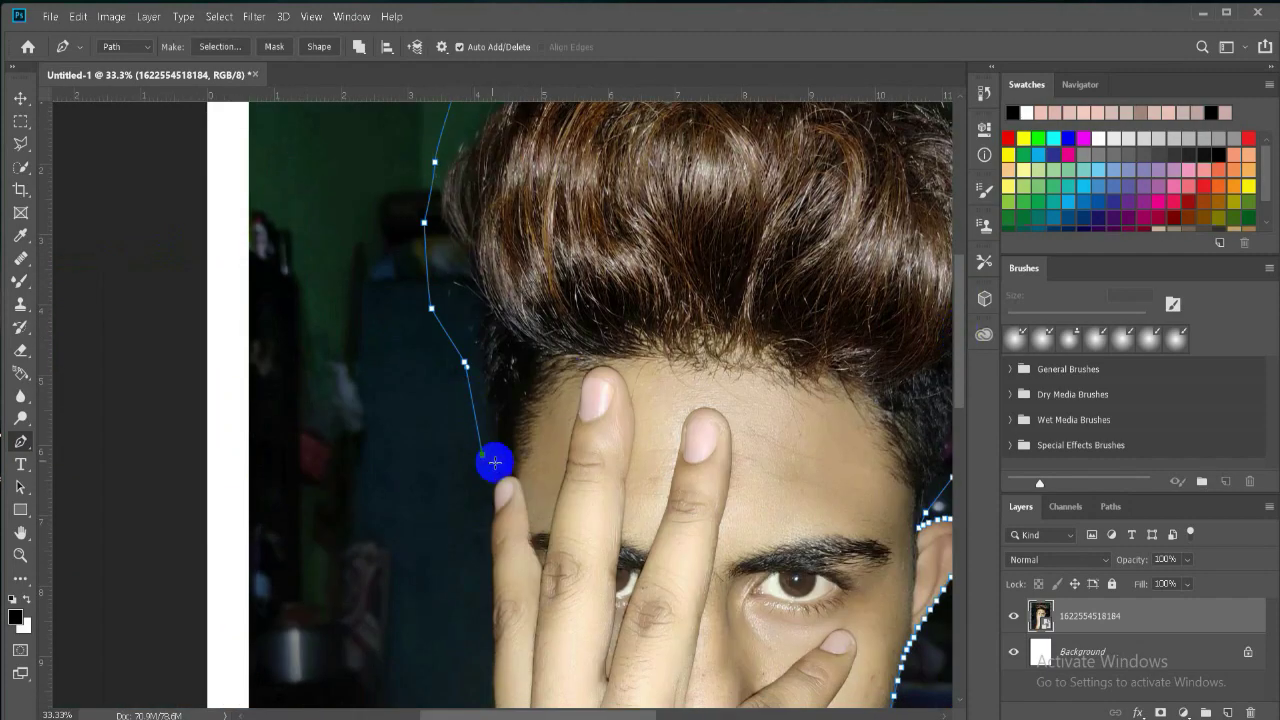
Add anchors along the finger edge and across the hand toward the left shoulder
key("ctrl+plus")
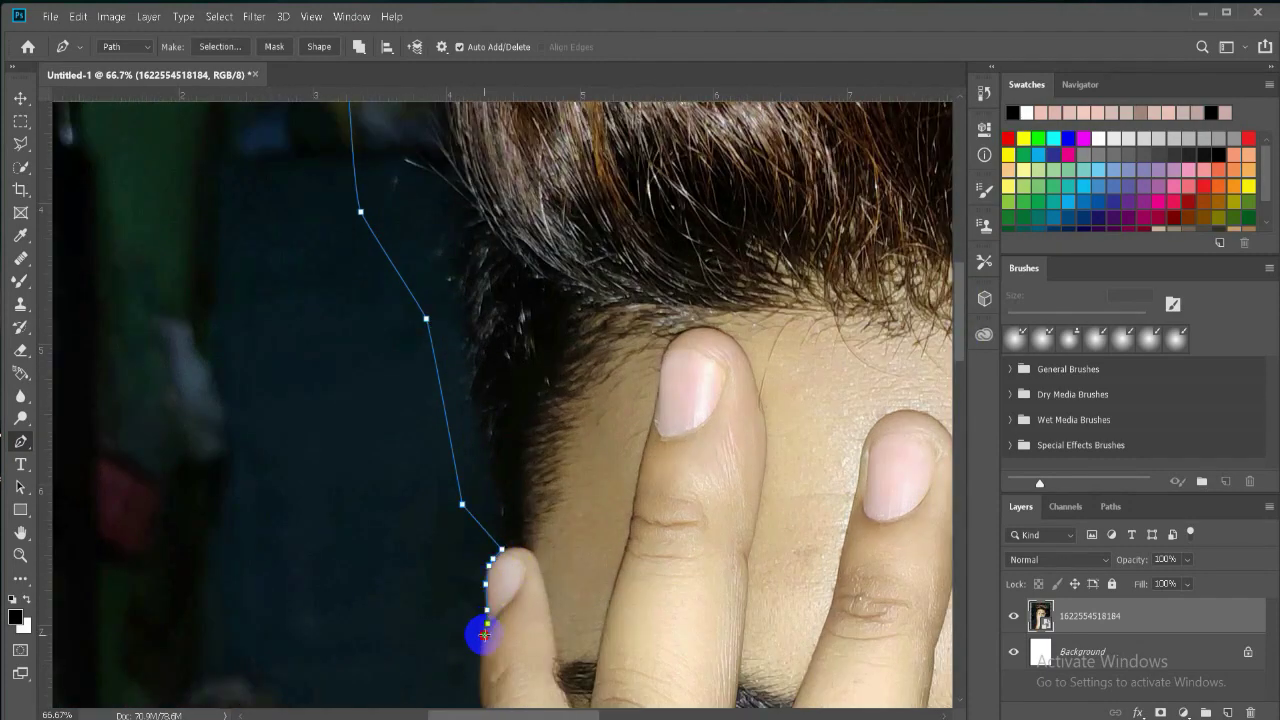
scroll(479, 246, "down", 5)
left_click(479, 246)
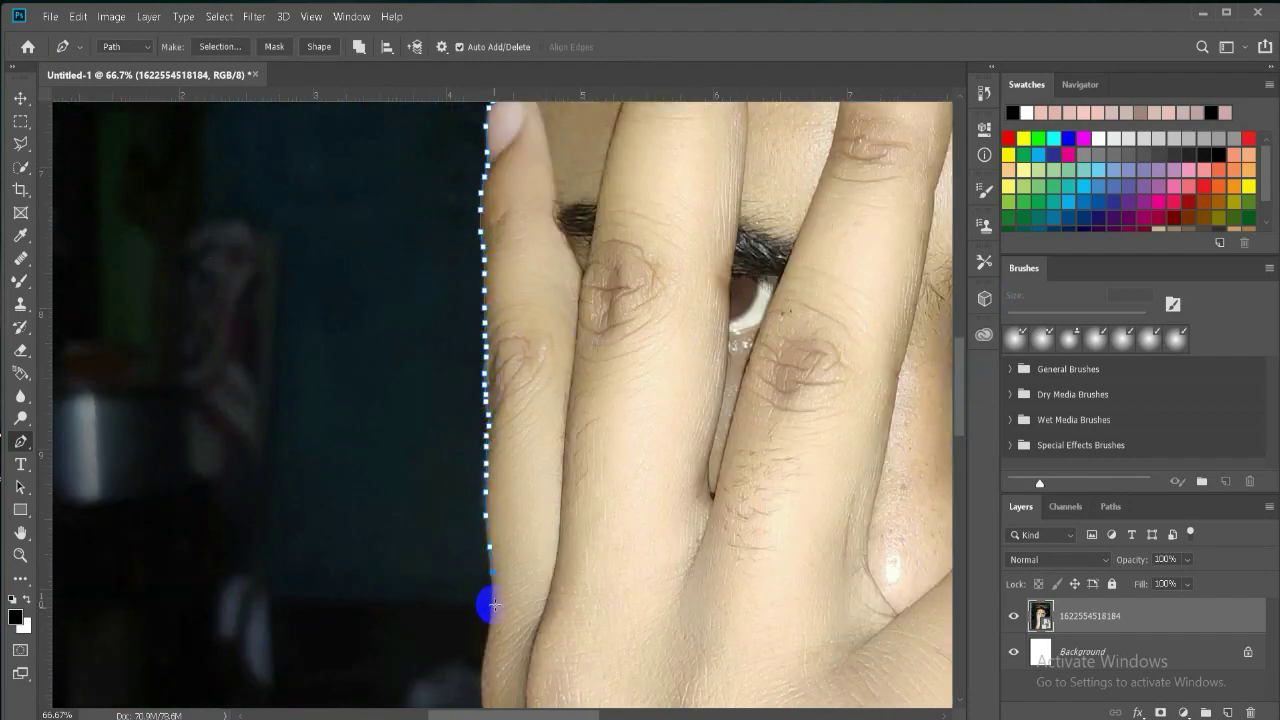
scroll(465, 276, "down", 4)
left_click(465, 276)
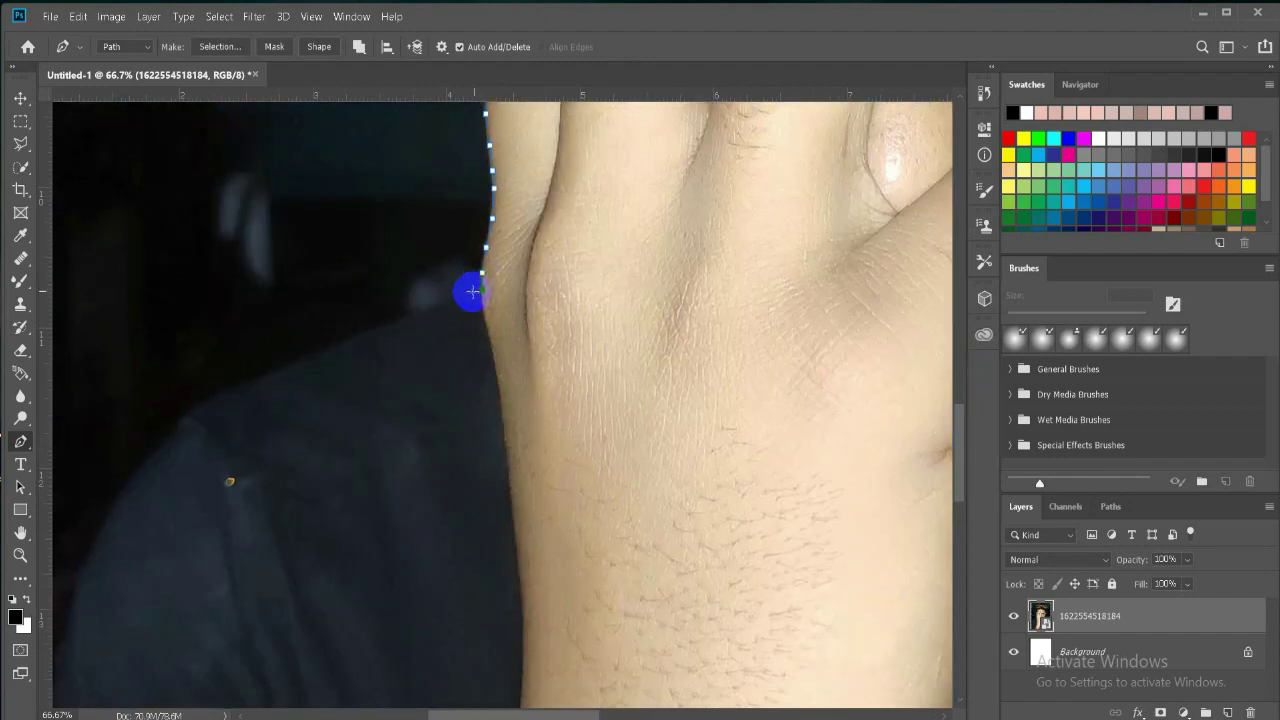
left_click(462, 299)
left_click(389, 325)
left_click(317, 353)
left_click(264, 377)
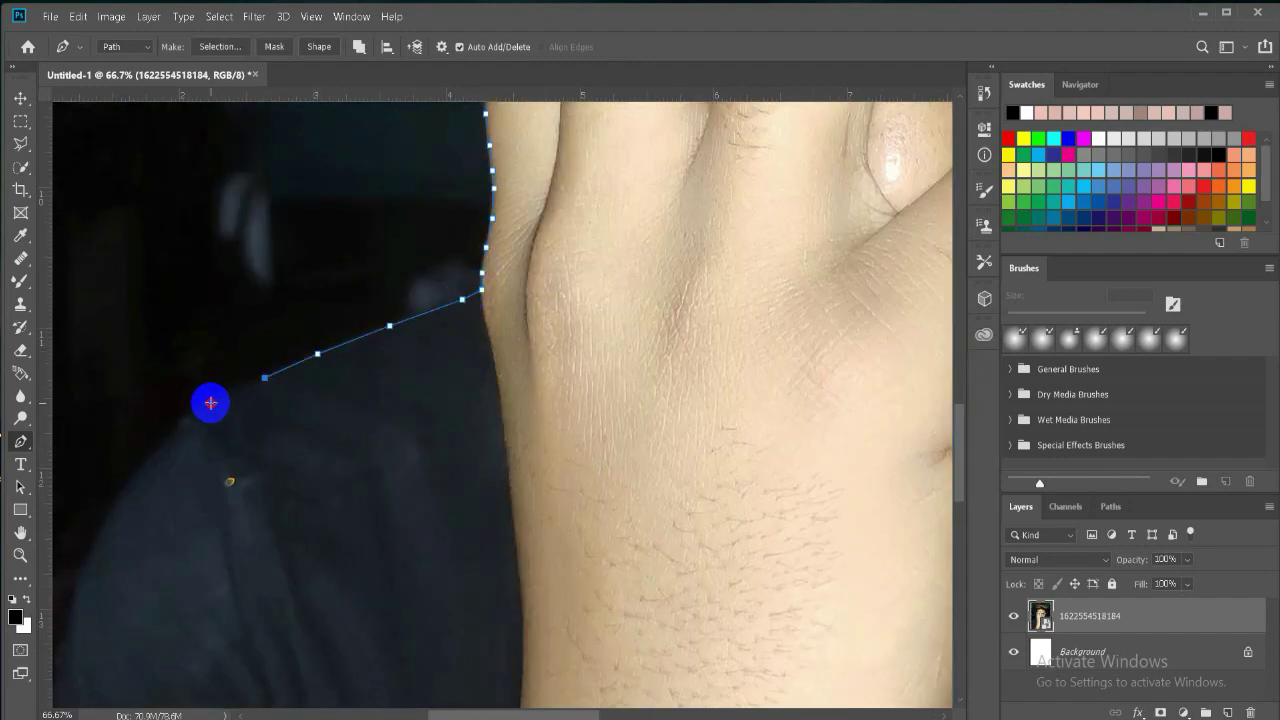
Extend the path down the left shoulder edge
left_click(210, 403)
left_click(184, 426)
left_click(146, 464)
left_click(109, 518)
left_click(82, 573)
left_click(63, 638)
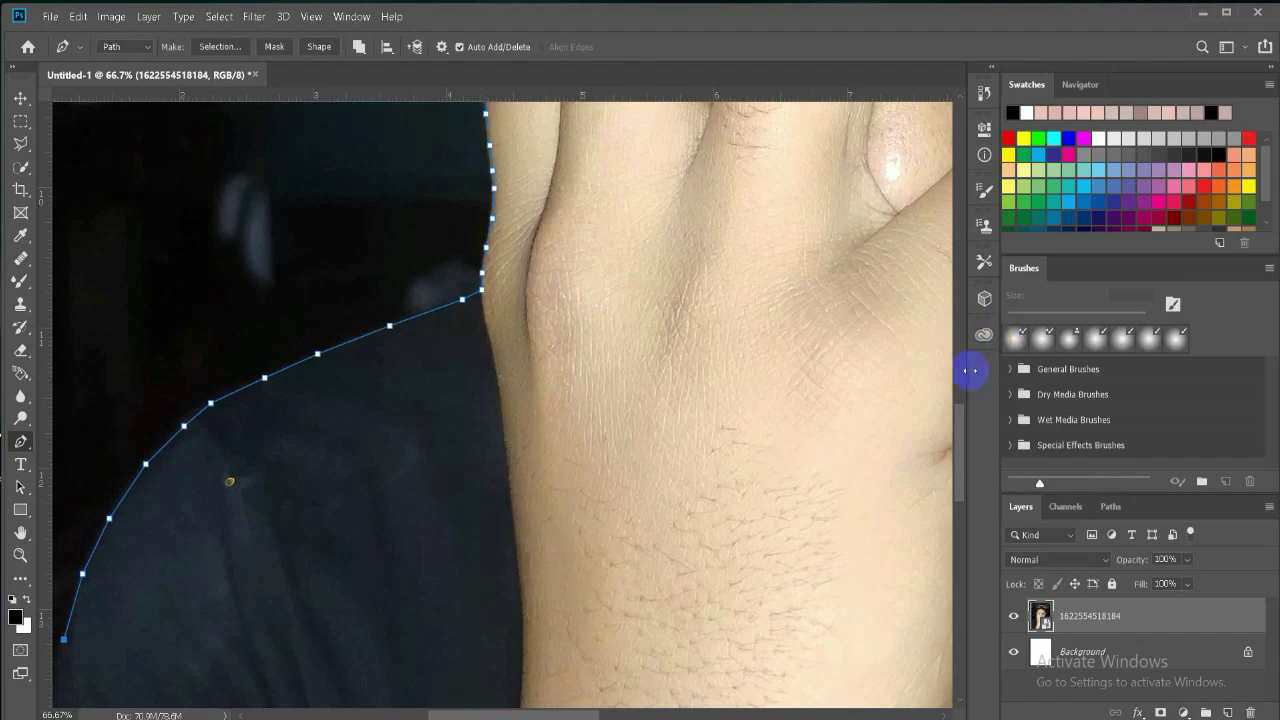
scroll(500, 400, "down", 4)
scroll(500, 400, "left", 3)
Run the path down the dark shirt edge and along the image's bottom edge, then close it at the first anchor
left_click(359, 358)
left_click(344, 414)
left_click(337, 519)
left_click(331, 573)
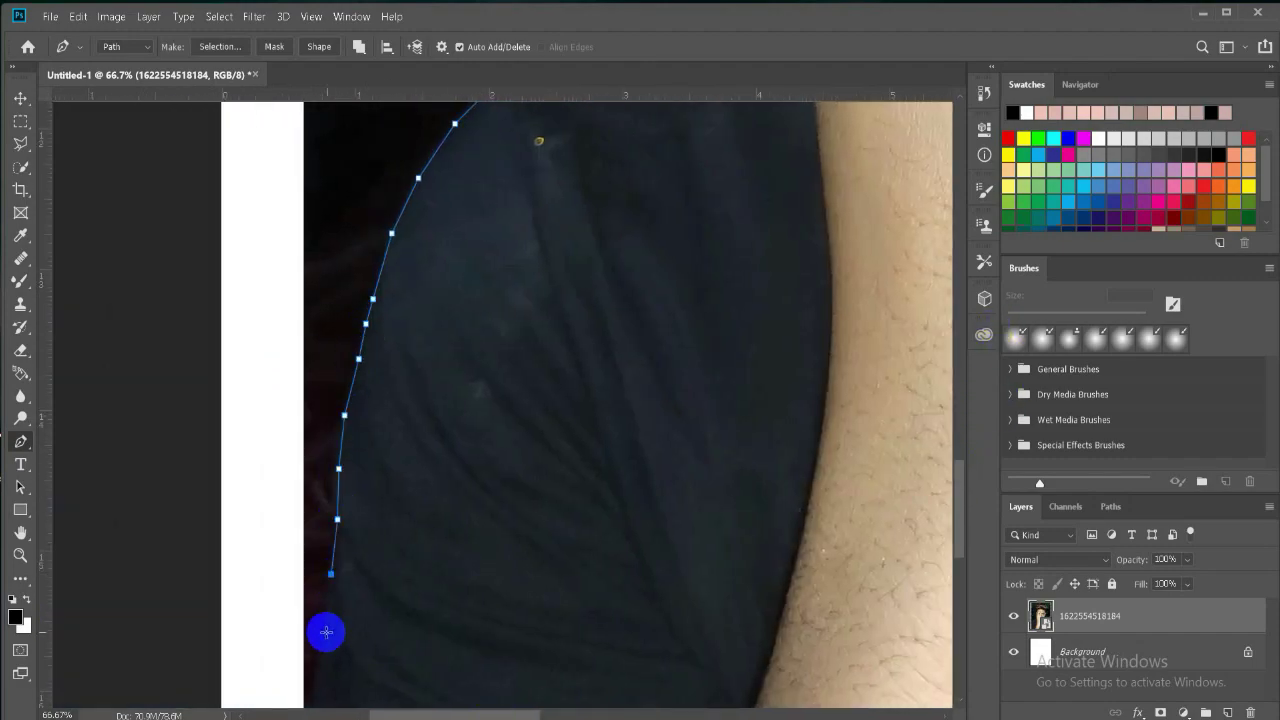
left_click(326, 632)
scroll(309, 690, "down", 5)
left_click(312, 177)
left_click(305, 331)
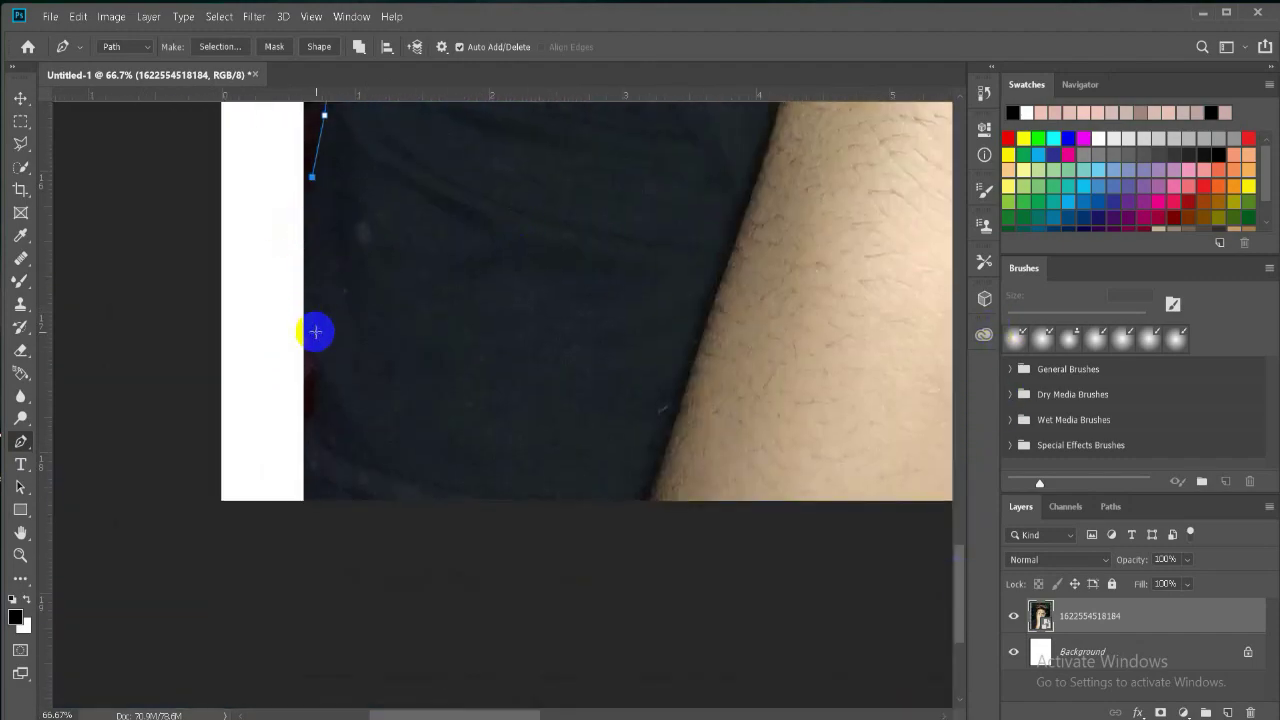
left_click(303, 502)
scroll(671, 608, "down", 5)
left_click(673, 645)
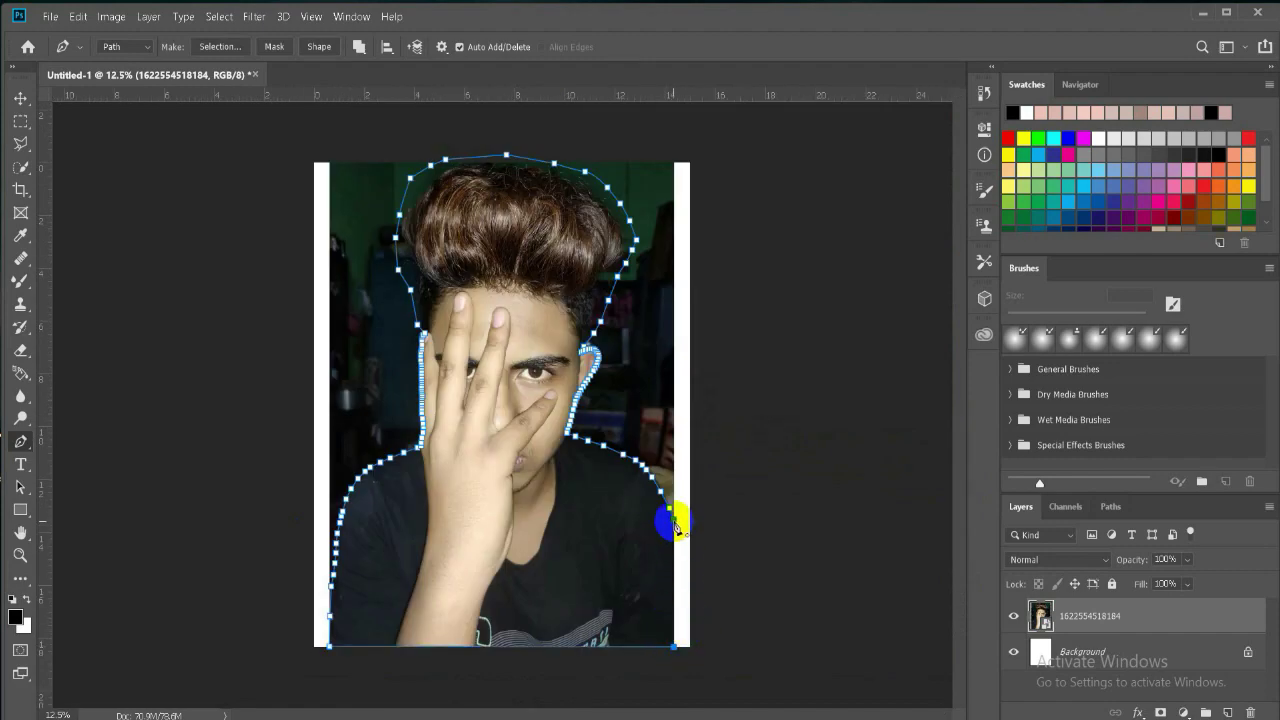
left_click(676, 522)
Convert the closed path into a selection via Make Selection, then open Select and Mask
right_click(676, 522)
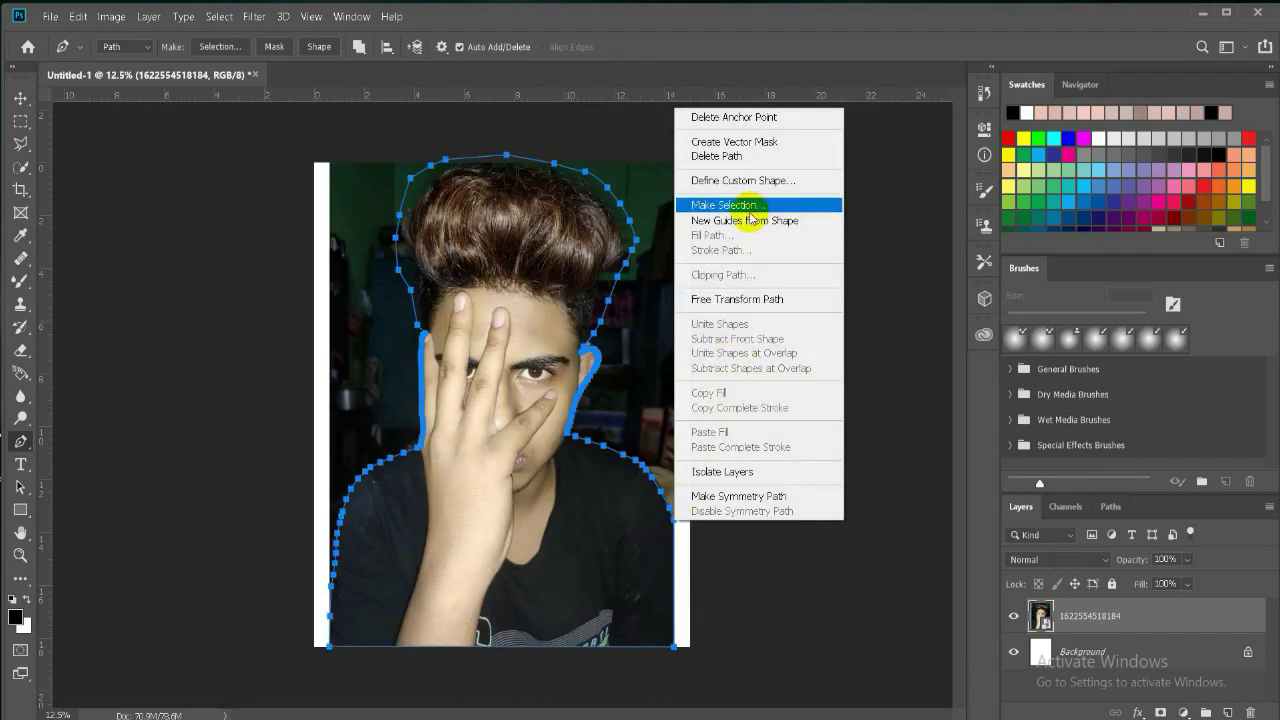
left_click(755, 206)
left_click(726, 188)
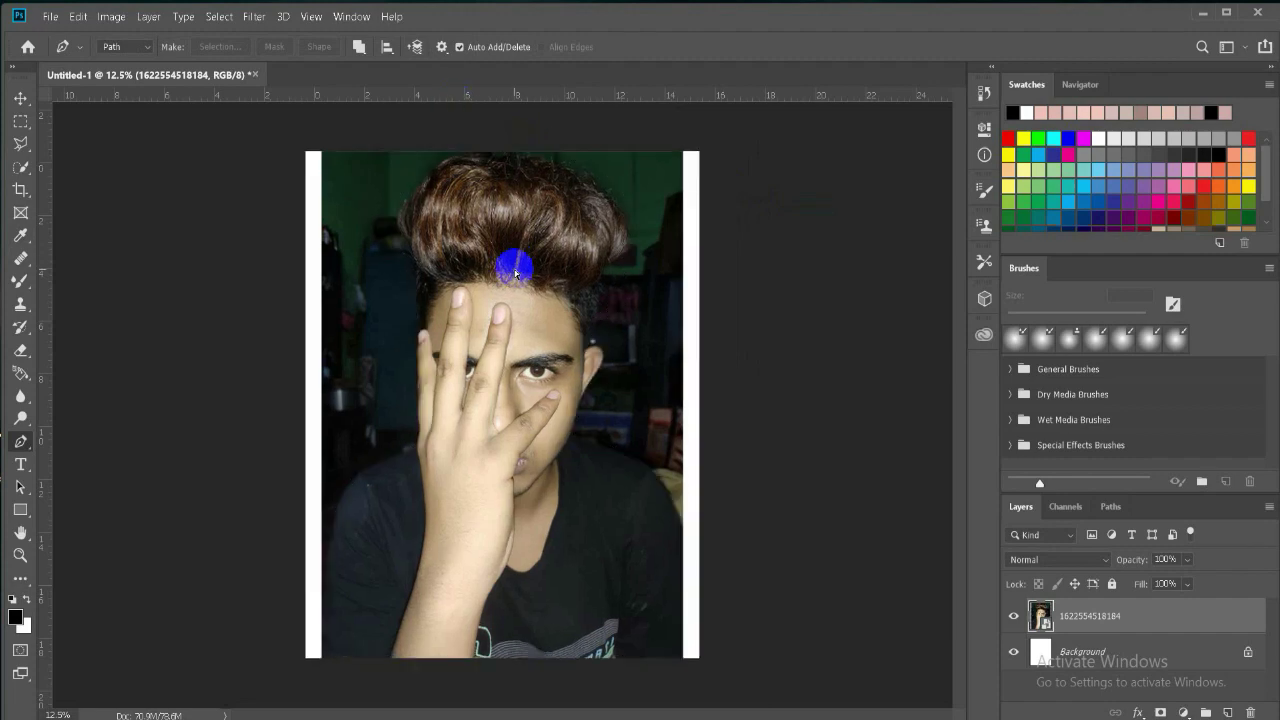
key("ctrl+plus")
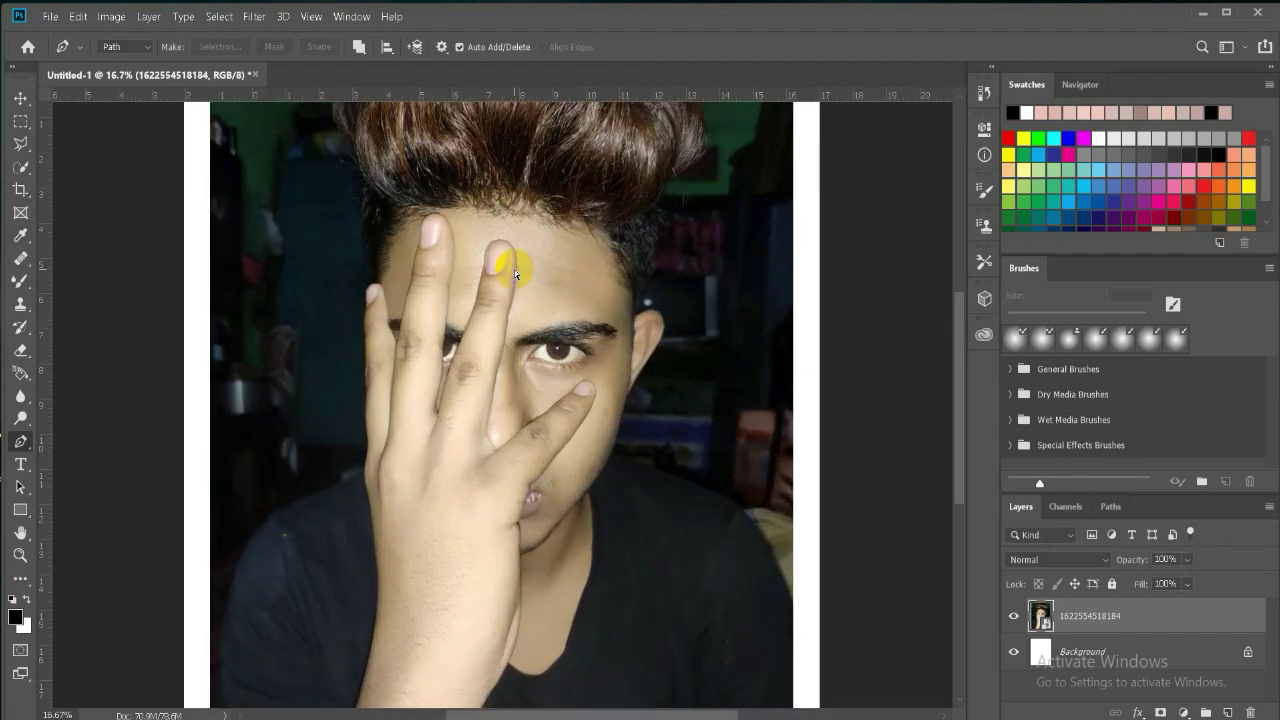
key("ctrl+plus")
left_click_drag(961, 393, 957, 334)
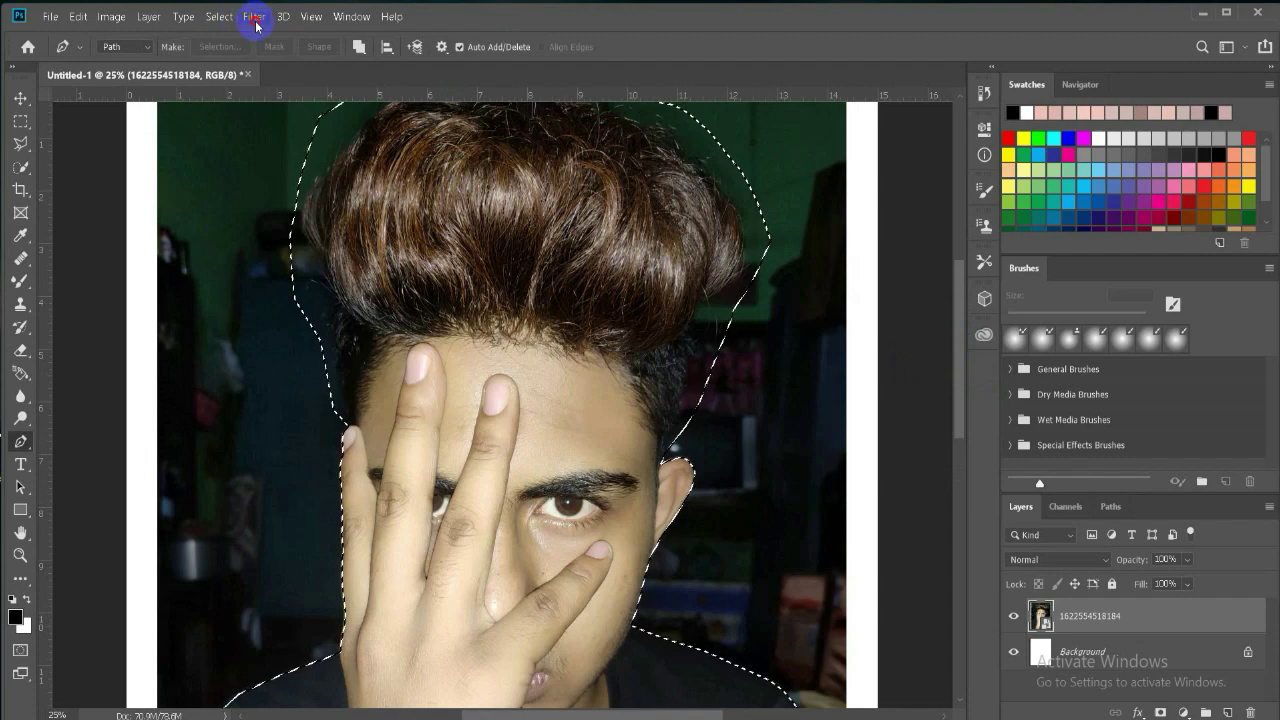
left_click(219, 16)
left_click(555, 288)
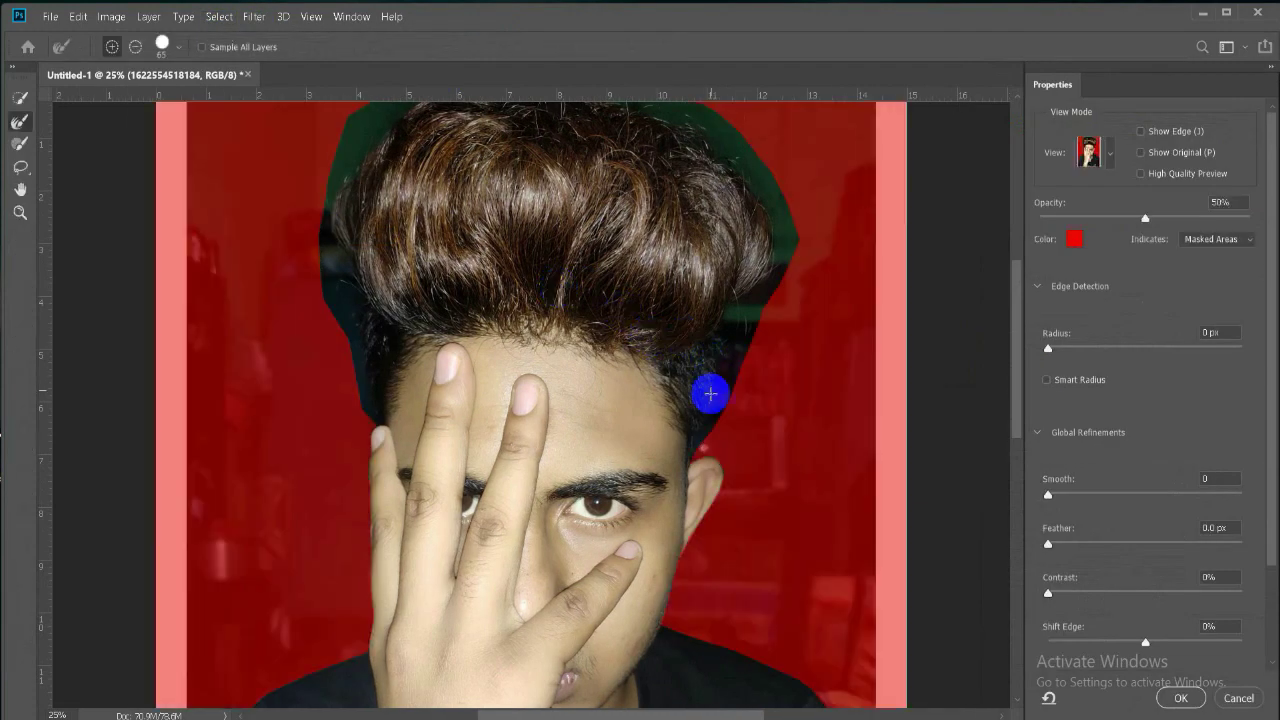
Brush the Refine Edge tool over the right, top and top-left hair edges, then apply the selection
mouse_move(714, 403)
left_mouse_down()
mouse_move(754, 306)
mouse_move(706, 420)
mouse_move(731, 334)
mouse_move(729, 346)
mouse_move(777, 263)
mouse_move(729, 314)
mouse_move(781, 248)
mouse_move(784, 265)
left_mouse_up()
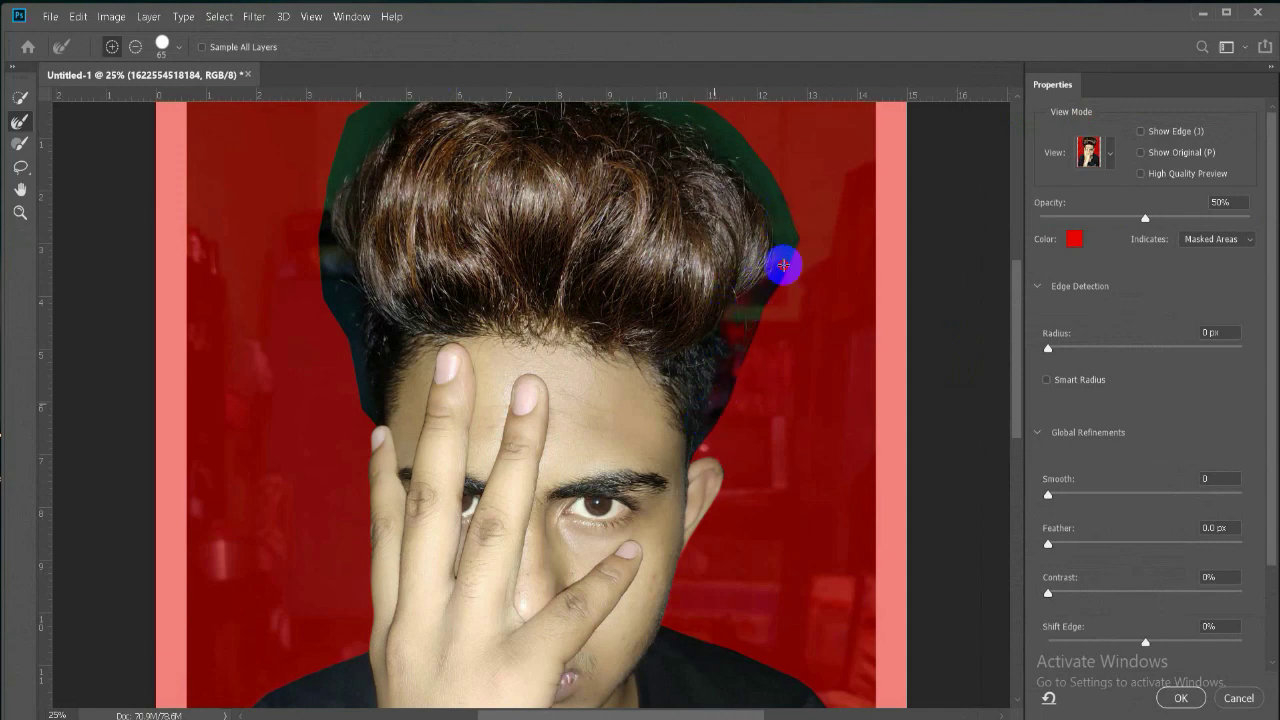
mouse_move(761, 314)
left_mouse_down()
mouse_move(797, 237)
mouse_move(697, 437)
mouse_move(783, 217)
mouse_move(791, 254)
mouse_move(779, 183)
mouse_move(754, 177)
mouse_move(740, 146)
mouse_move(782, 218)
left_mouse_up()
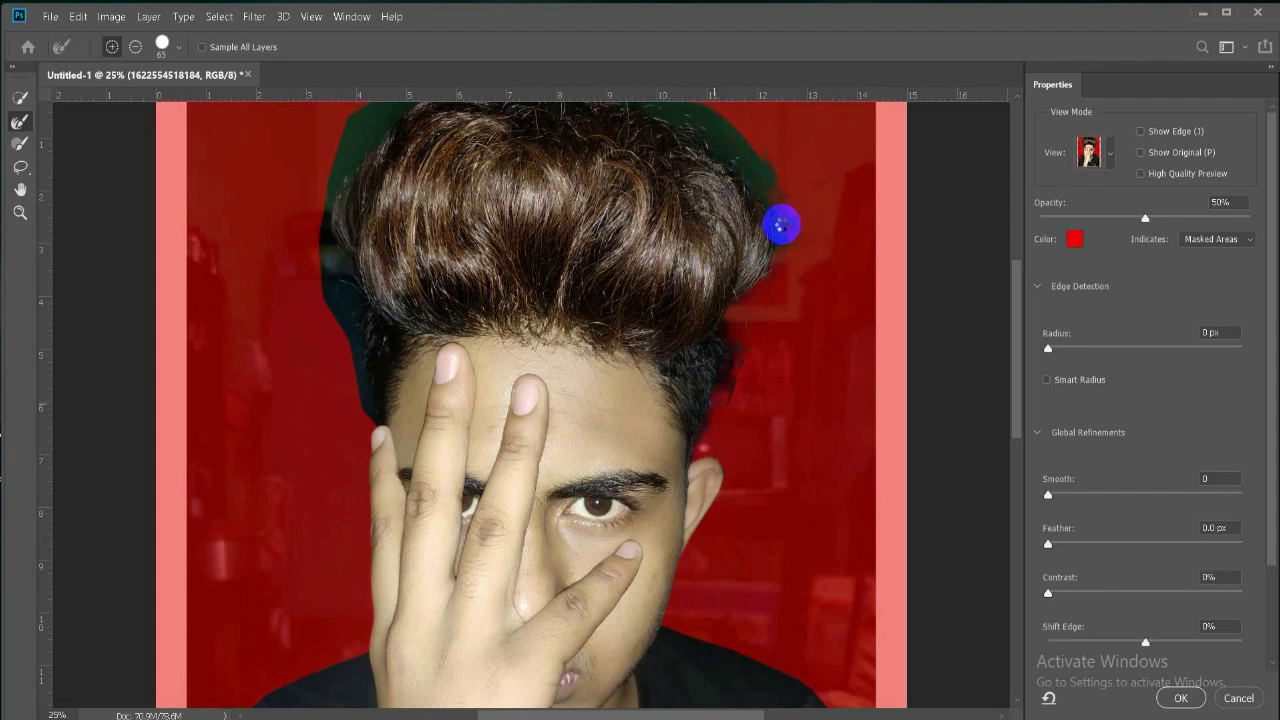
mouse_move(781, 224)
left_mouse_down()
mouse_move(709, 114)
mouse_move(769, 181)
mouse_move(709, 131)
mouse_move(754, 163)
mouse_move(783, 214)
mouse_move(728, 156)
mouse_move(763, 187)
mouse_move(771, 263)
mouse_move(766, 177)
mouse_move(783, 266)
mouse_move(786, 203)
mouse_move(628, 96)
mouse_move(701, 119)
left_mouse_up()
left_click_drag(1013, 309, 1016, 279)
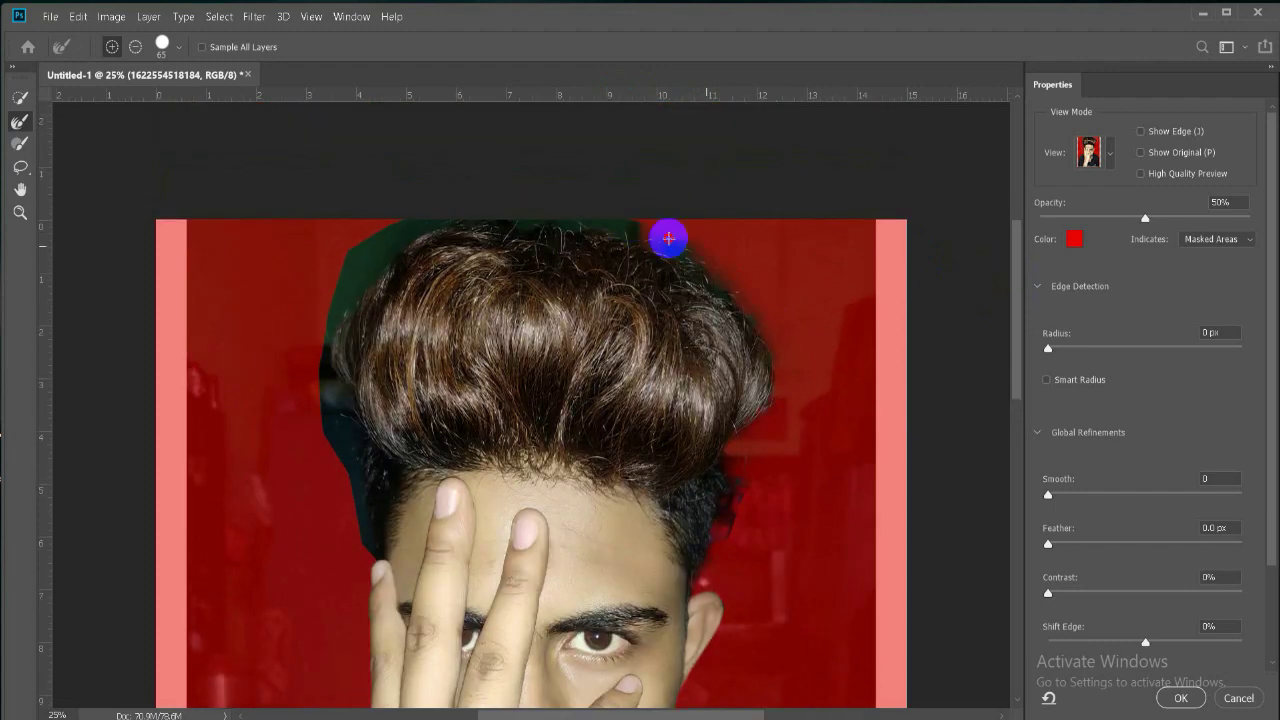
mouse_move(669, 238)
left_mouse_down()
mouse_move(543, 220)
mouse_move(646, 240)
mouse_move(566, 220)
mouse_move(511, 232)
left_mouse_up()
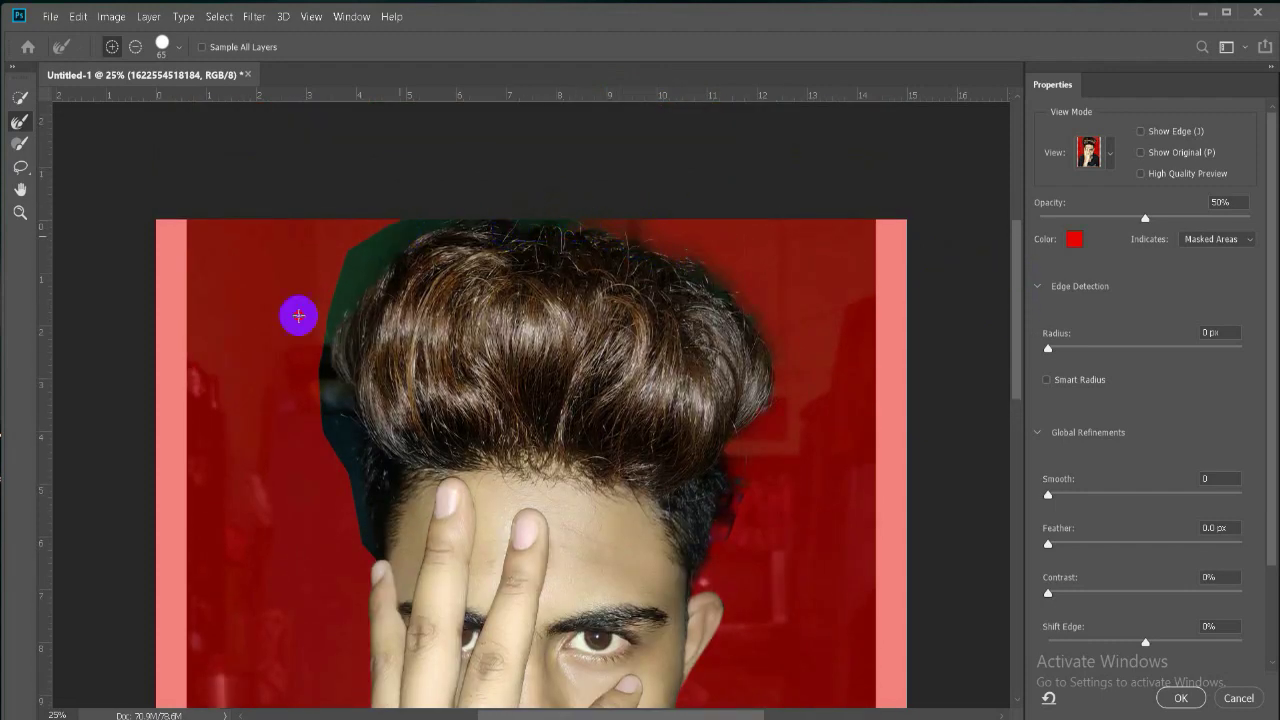
mouse_move(298, 316)
left_mouse_down()
mouse_move(437, 197)
mouse_move(343, 286)
mouse_move(381, 258)
left_mouse_up()
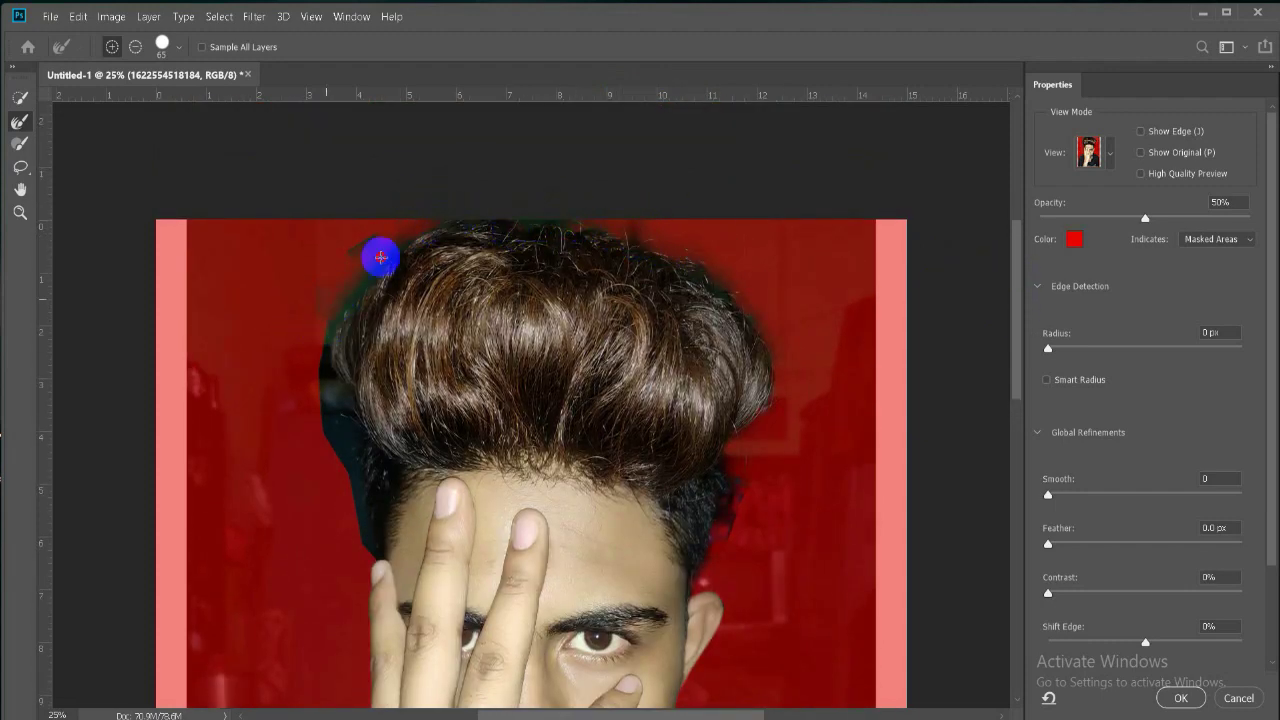
mouse_move(267, 313)
left_mouse_down()
mouse_move(400, 237)
mouse_move(354, 237)
mouse_move(389, 249)
mouse_move(314, 351)
mouse_move(346, 411)
mouse_move(331, 363)
mouse_move(371, 551)
mouse_move(346, 464)
left_mouse_up()
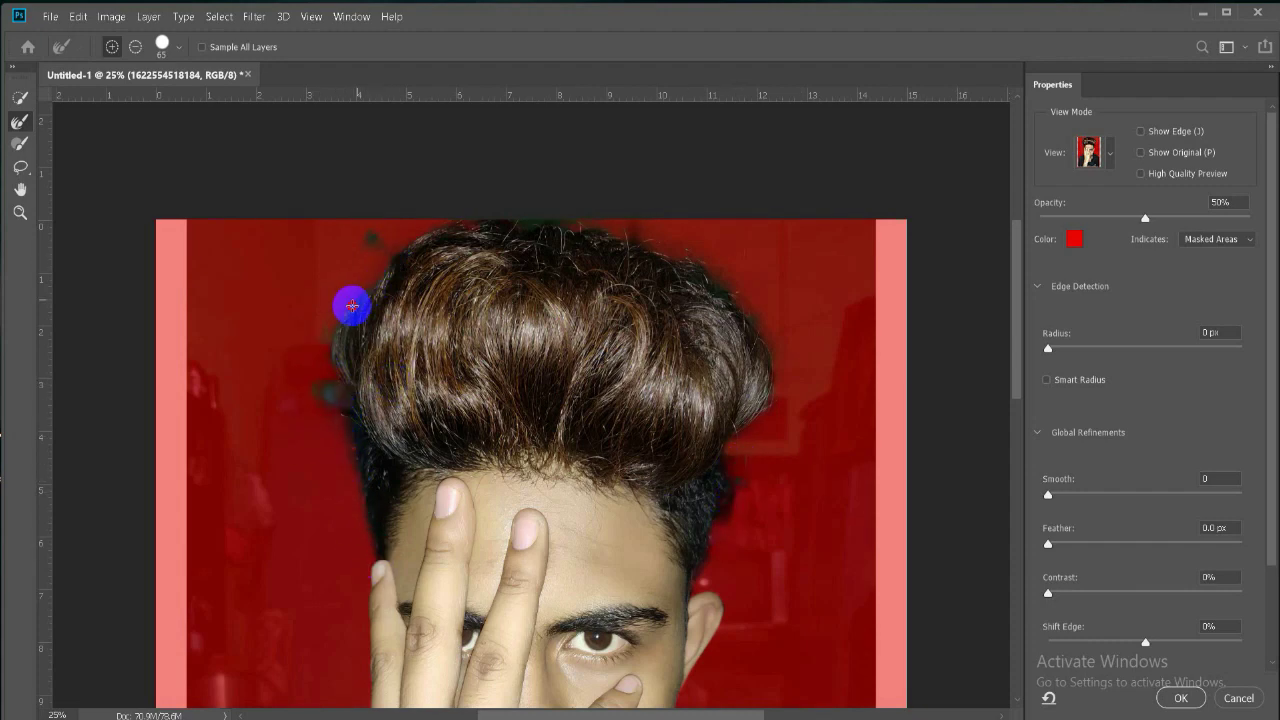
scroll(1011, 331, "down", 5)
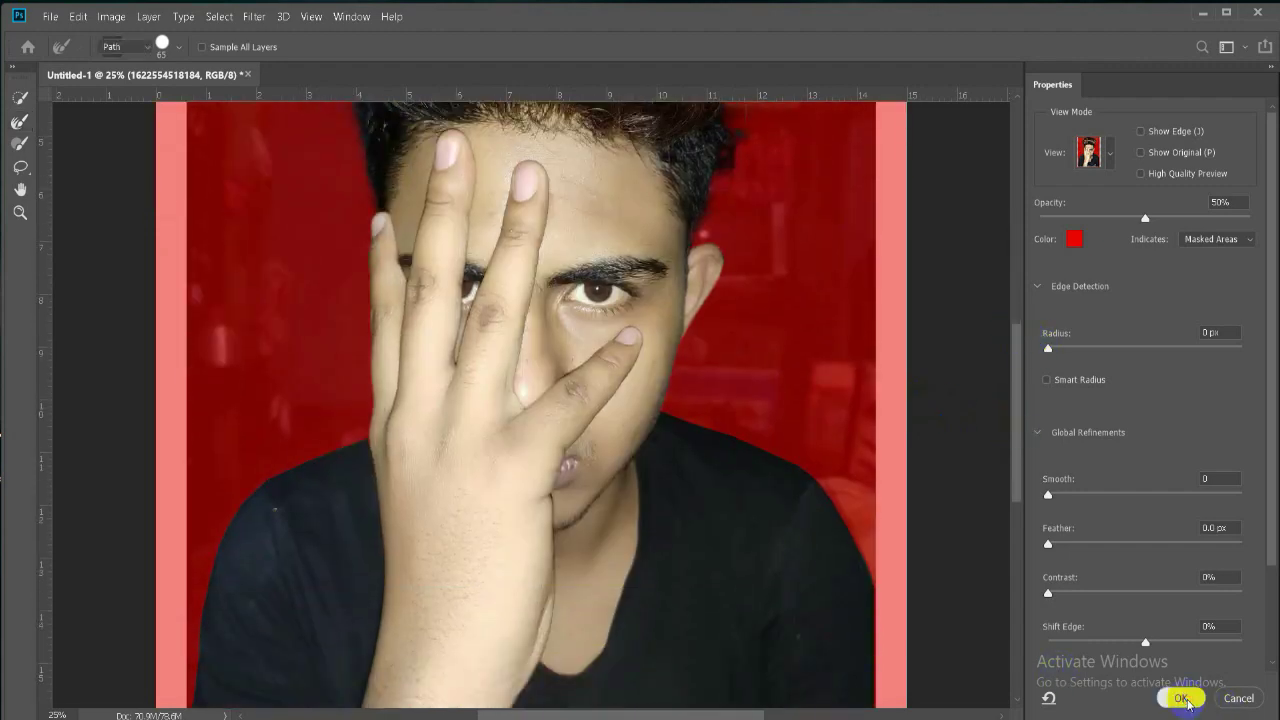
left_click(1181, 698)
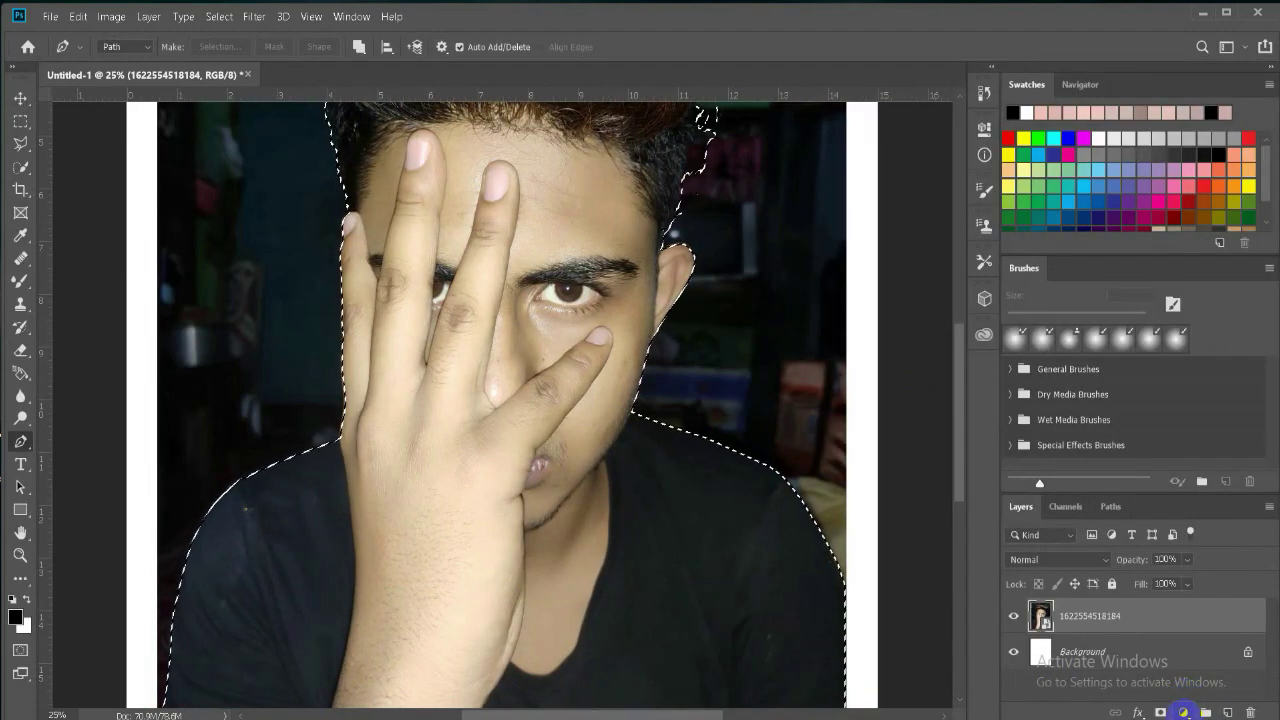
Add a layer mask from the selection and set up a 171 px Brush
left_click(1160, 712)
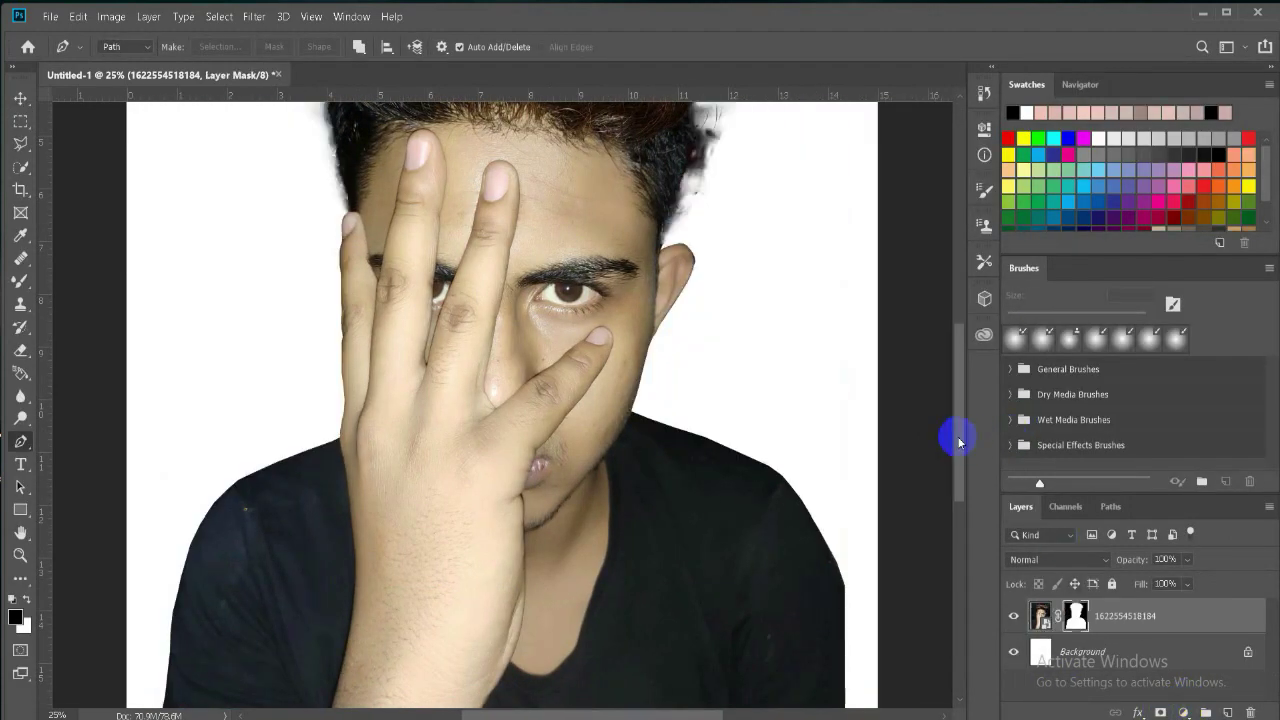
left_click_drag(958, 441, 955, 353)
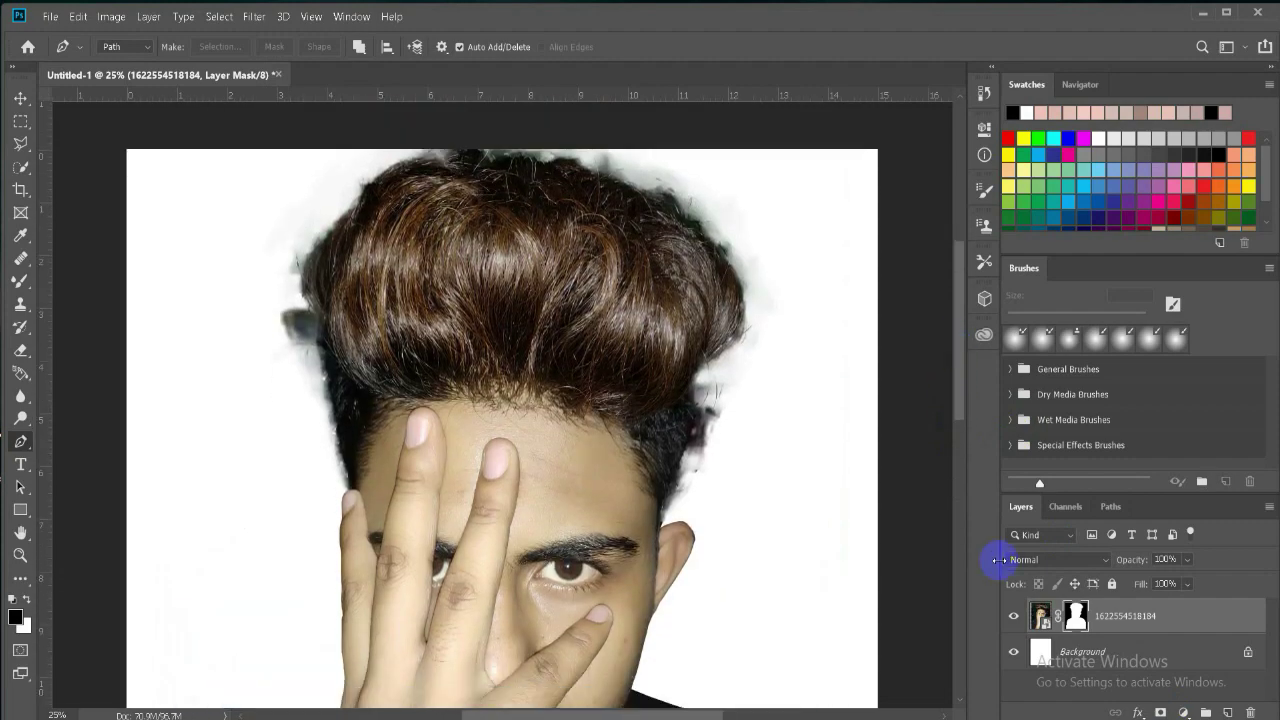
right_click(22, 288)
left_click(59, 282)
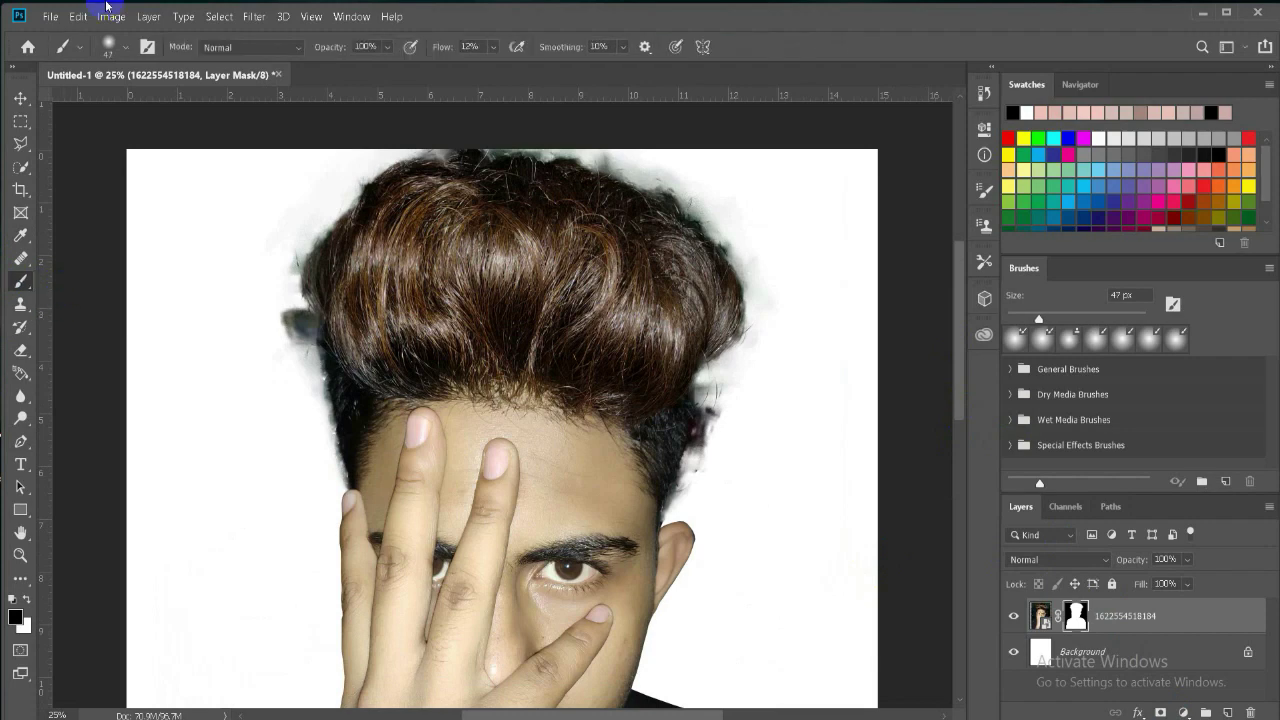
left_click(118, 48)
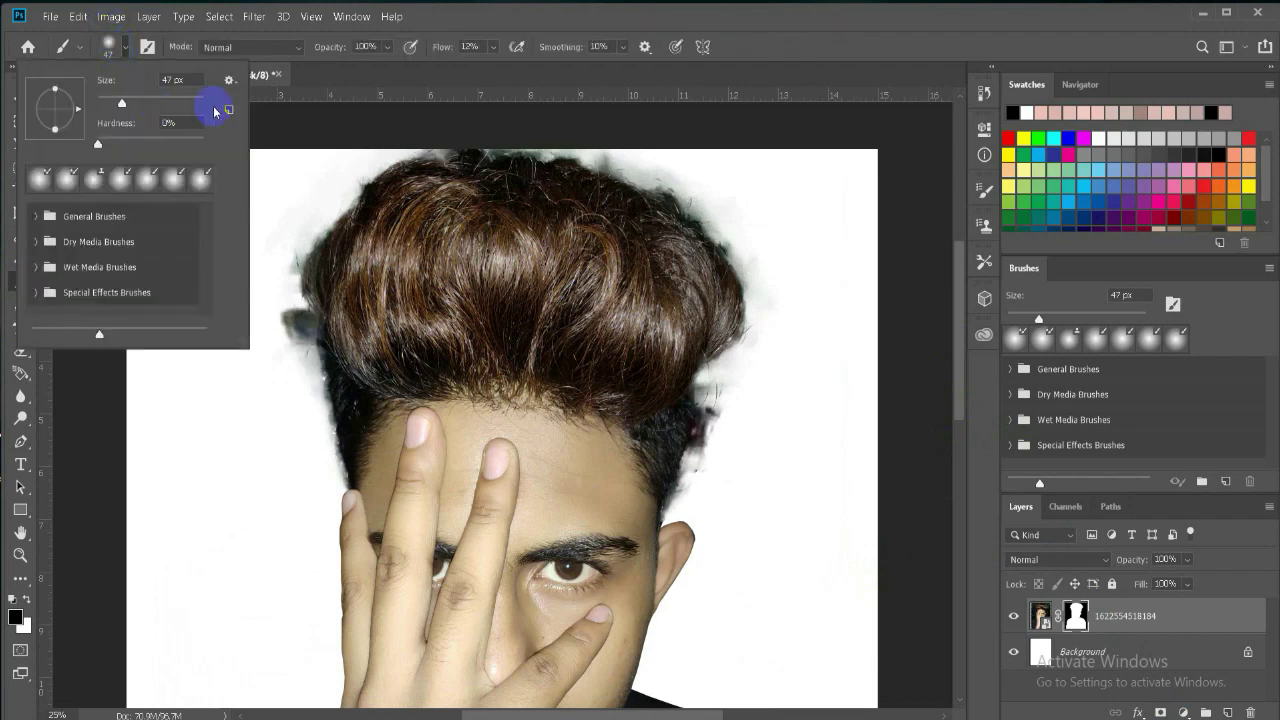
left_click(491, 50)
left_click(104, 46)
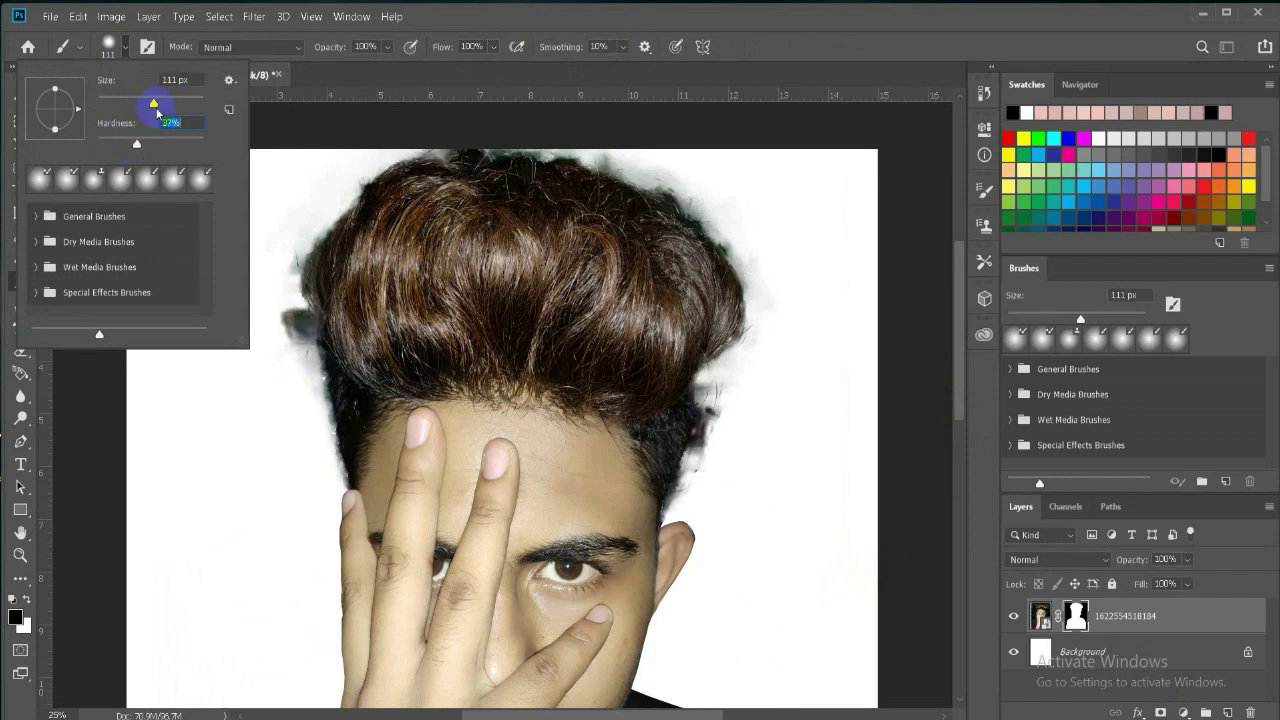
left_click(728, 428)
Paint along the right hair edge at 171 px and the left edge at 40 px, then resize to 77 px
mouse_move(694, 480)
left_mouse_down()
mouse_move(706, 400)
mouse_move(766, 346)
mouse_move(729, 366)
mouse_move(689, 491)
mouse_move(757, 289)
mouse_move(580, 134)
mouse_move(337, 191)
mouse_move(305, 302)
left_mouse_up()
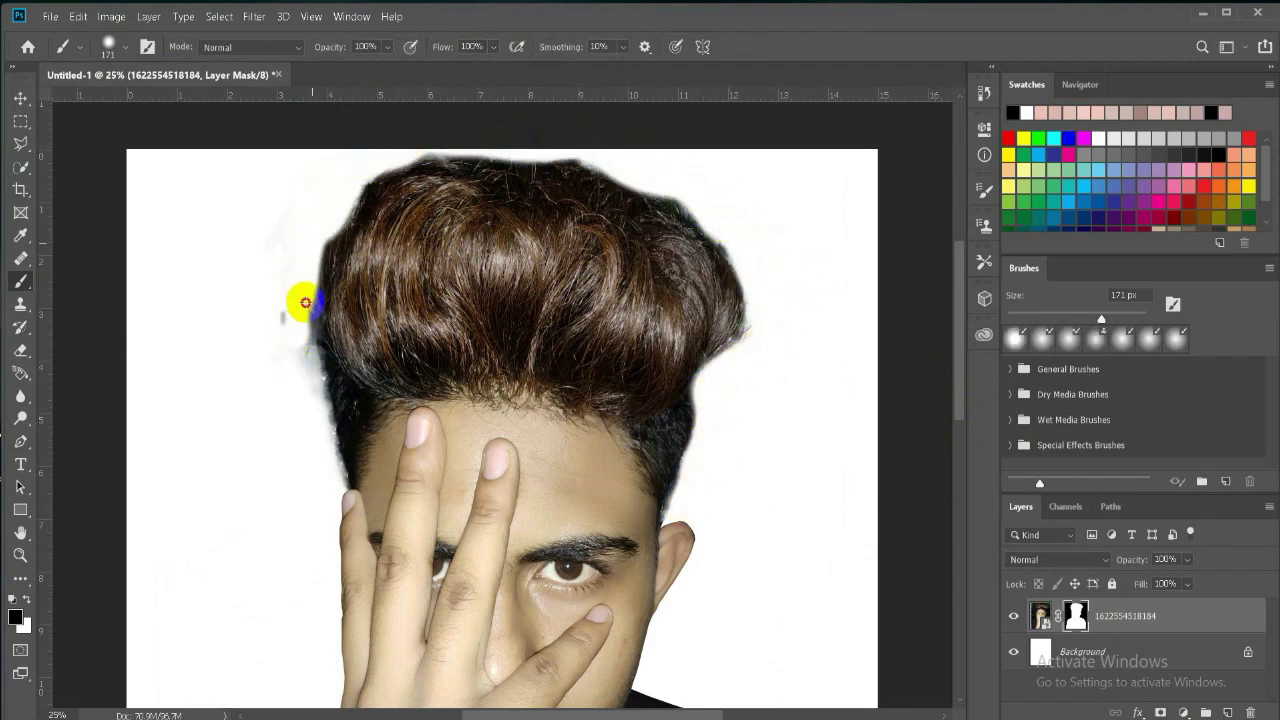
left_click(108, 47)
left_click_drag(170, 104, 95, 104)
left_click(290, 418)
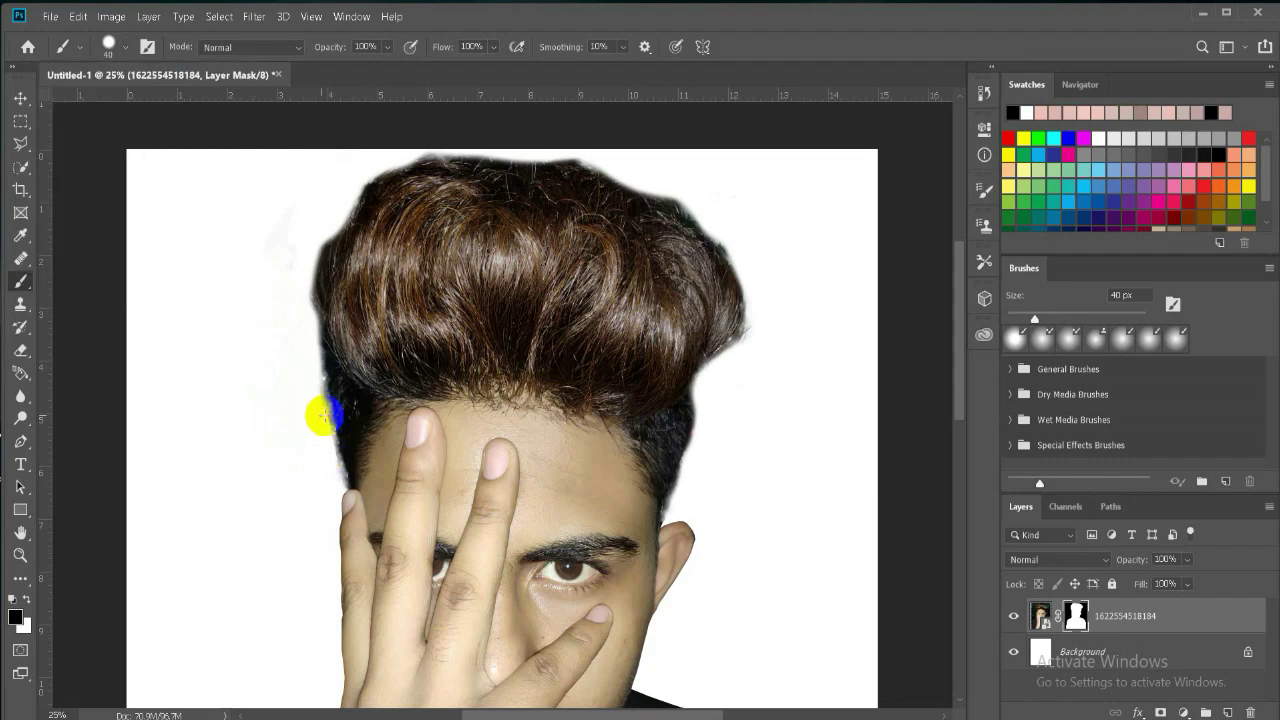
left_click_drag(325, 415, 326, 366)
left_click(108, 47)
left_click_drag(95, 104, 122, 104)
left_click(286, 380)
Target the layer mask and clean up the left and right hair edges
left_click(1072, 613)
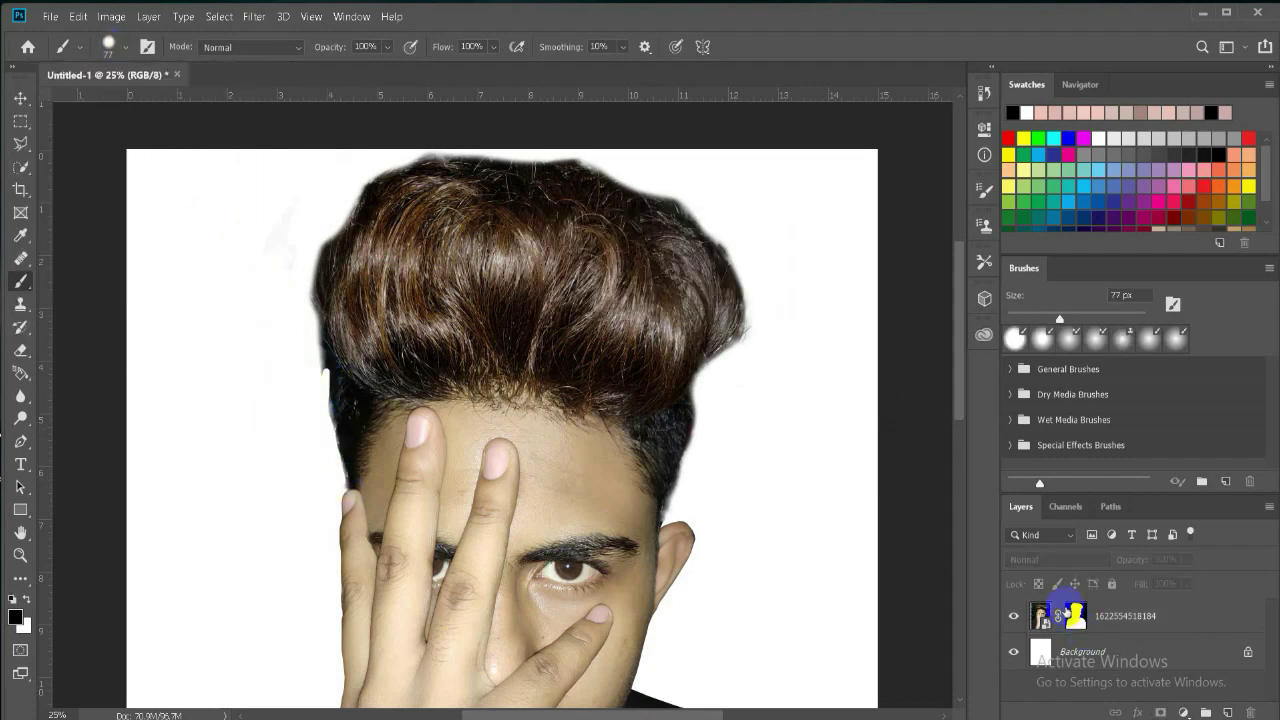
mouse_move(320, 391)
left_mouse_down()
mouse_move(314, 337)
mouse_move(342, 485)
left_mouse_up()
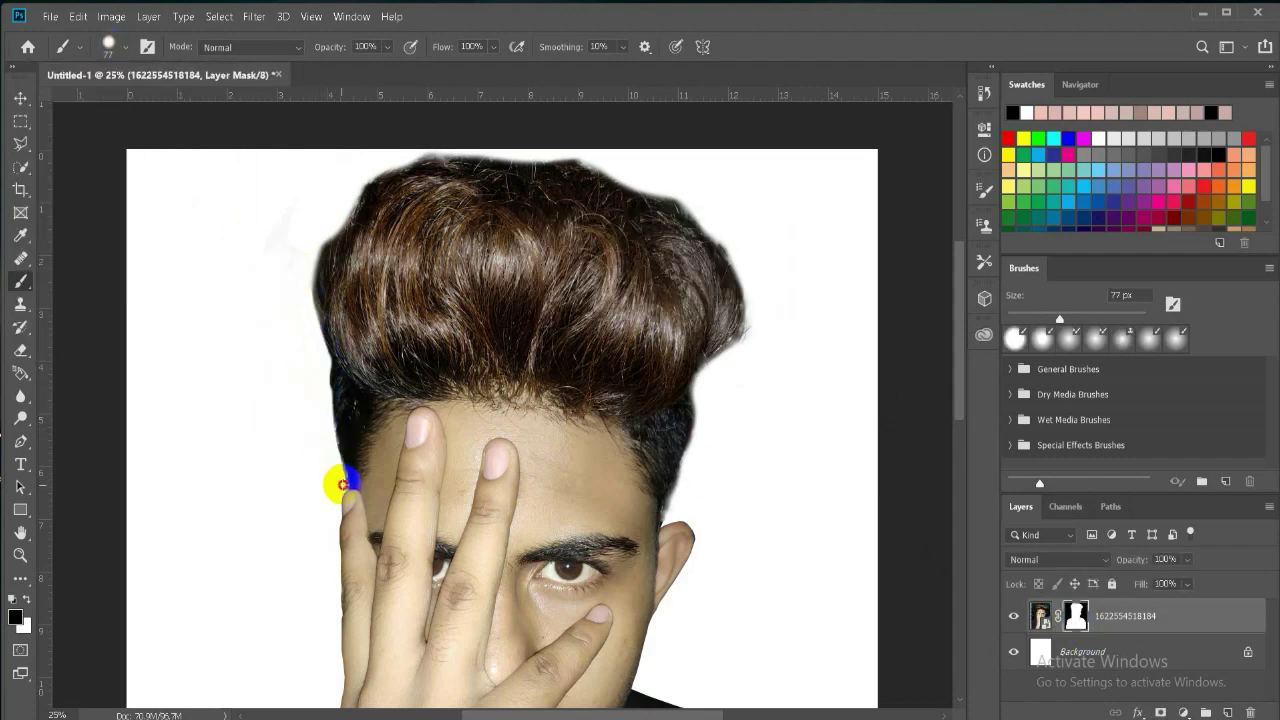
mouse_move(691, 491)
left_mouse_down()
mouse_move(697, 391)
mouse_move(761, 302)
mouse_move(737, 246)
mouse_move(675, 498)
left_mouse_up()
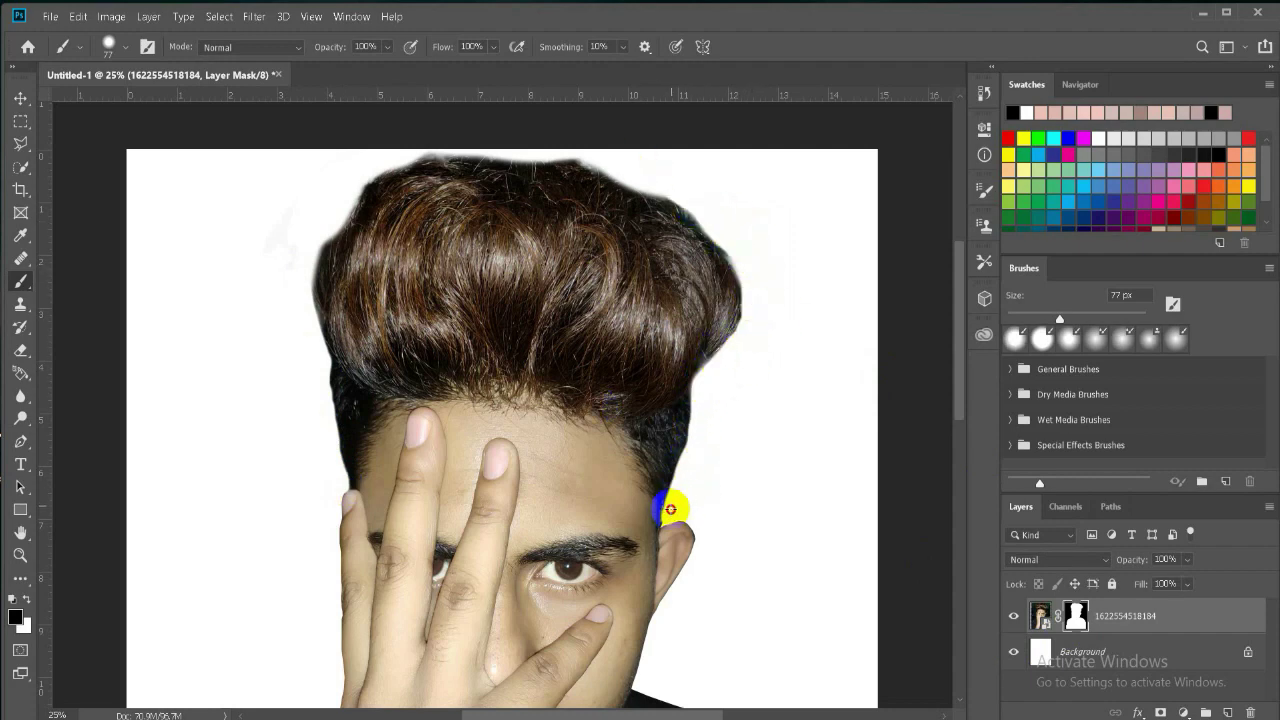
scroll(958, 370, "down", 2)
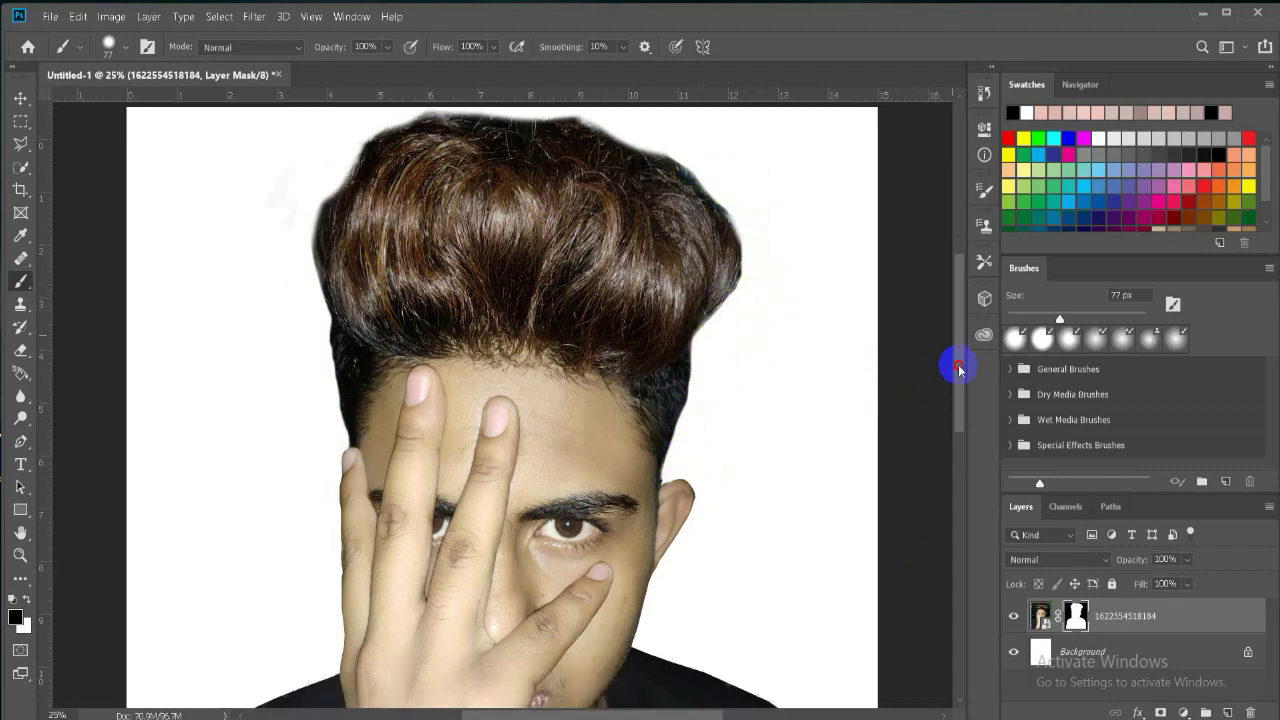
left_click_drag(958, 370, 976, 520)
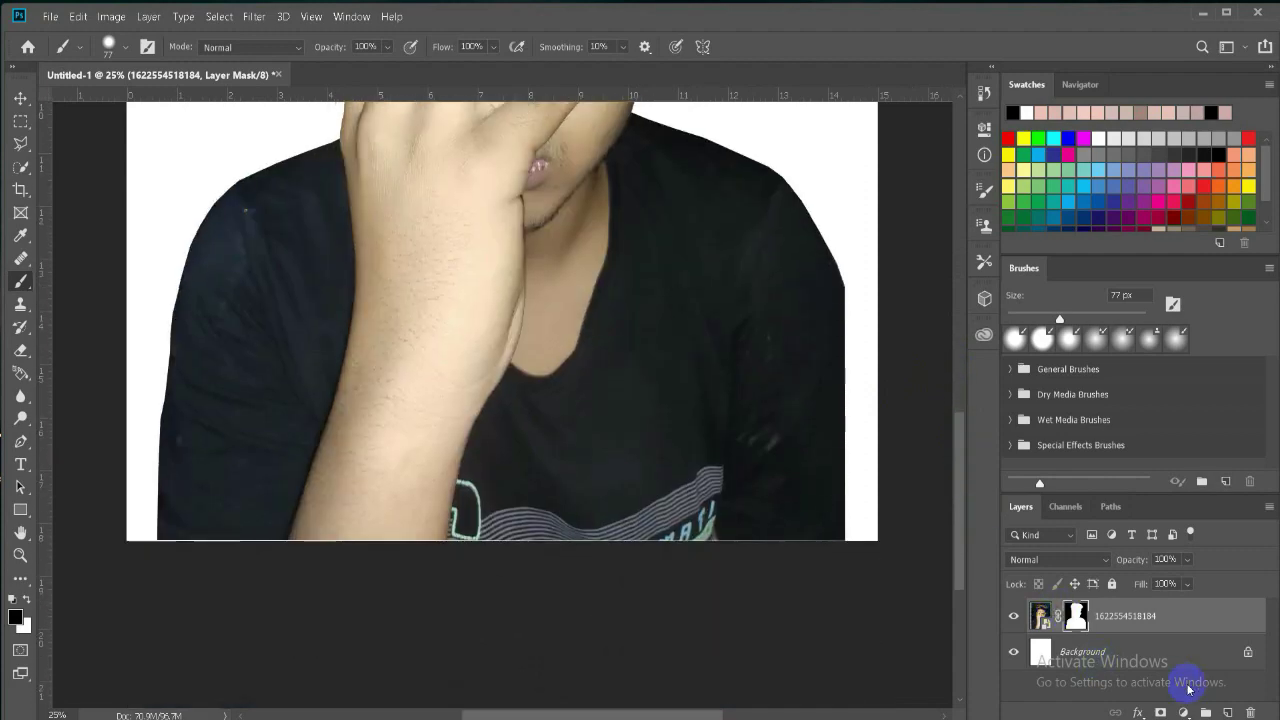
Draw a black Rectangle 1 shape above the Background covering the canvas and align it
left_click(1190, 684)
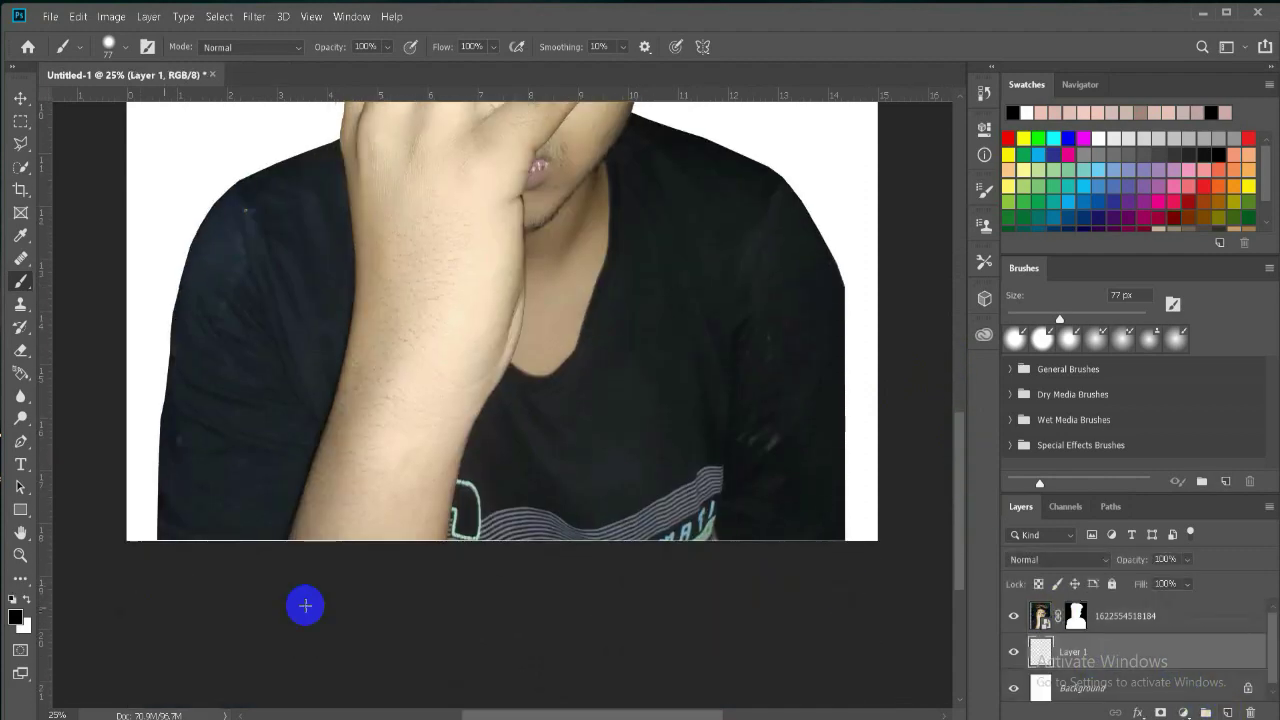
left_click(19, 509)
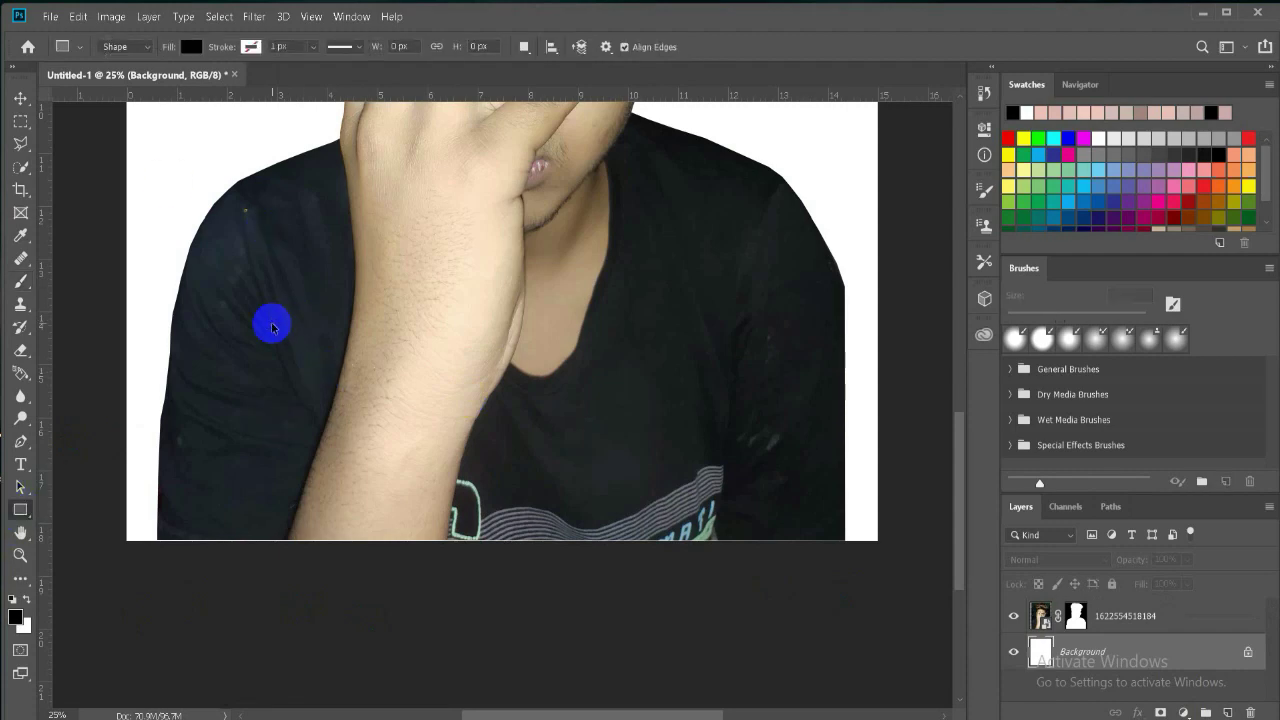
key("ctrl+minus")
key("ctrl+minus")
key("ctrl+minus")
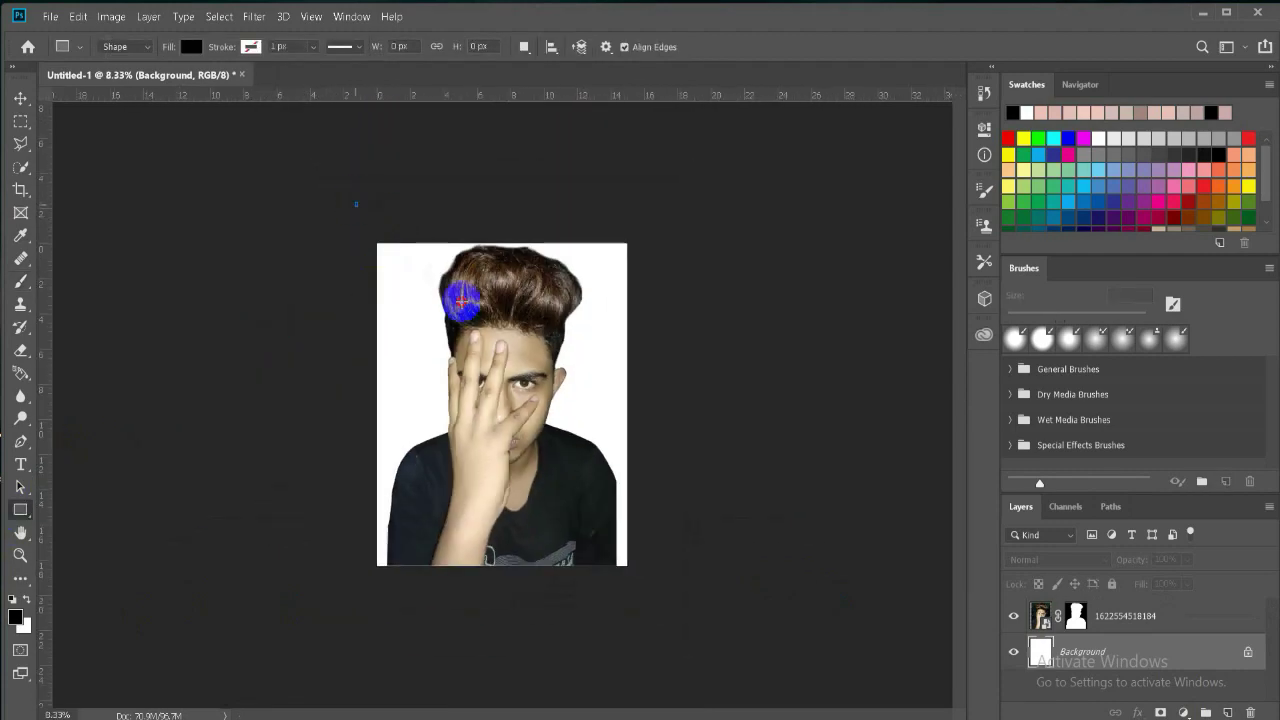
left_click_drag(462, 298, 662, 589)
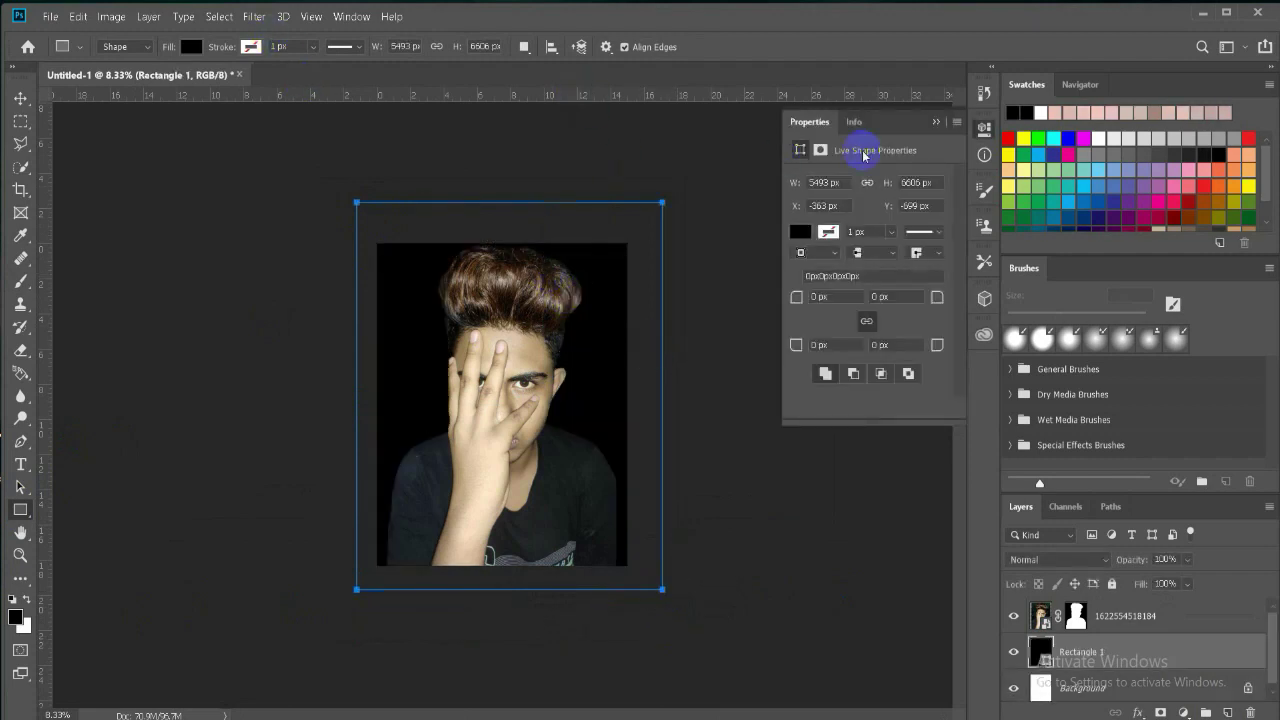
left_click(936, 121)
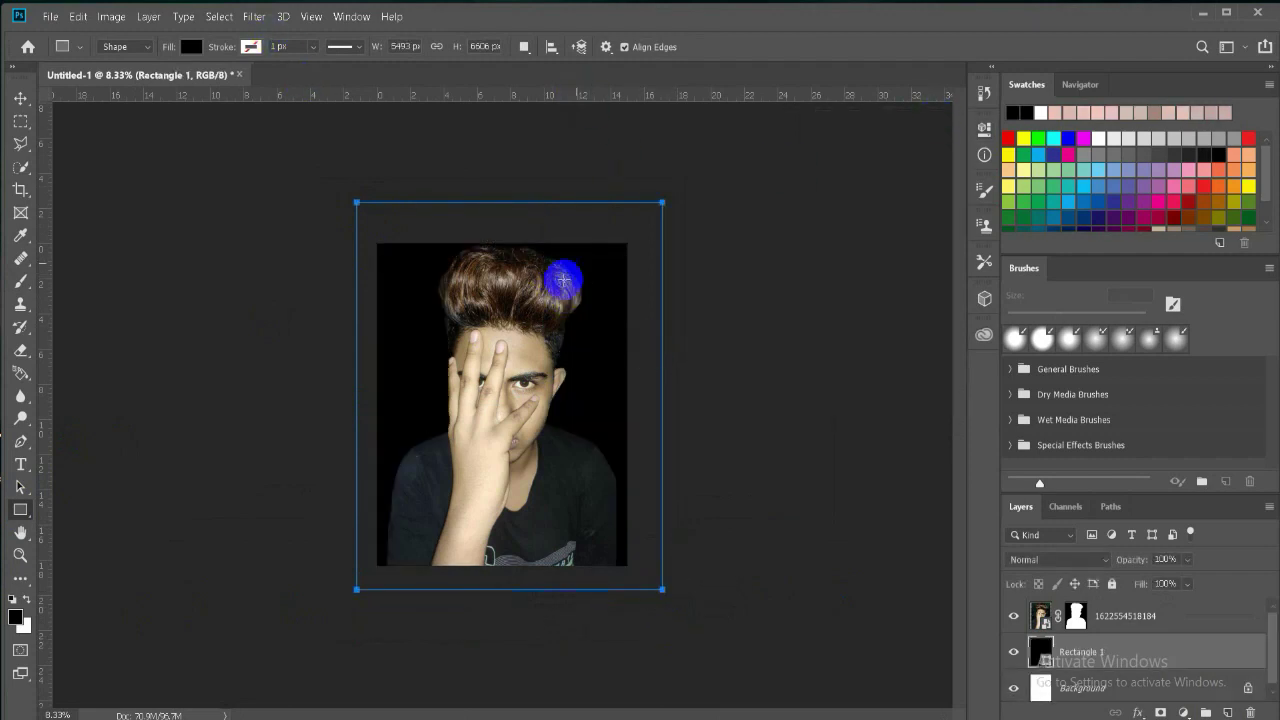
left_click(19, 97)
left_click_drag(437, 303, 414, 300)
Move and scale the photo layer, ending at about 129%, and commit the transform
left_click(491, 405)
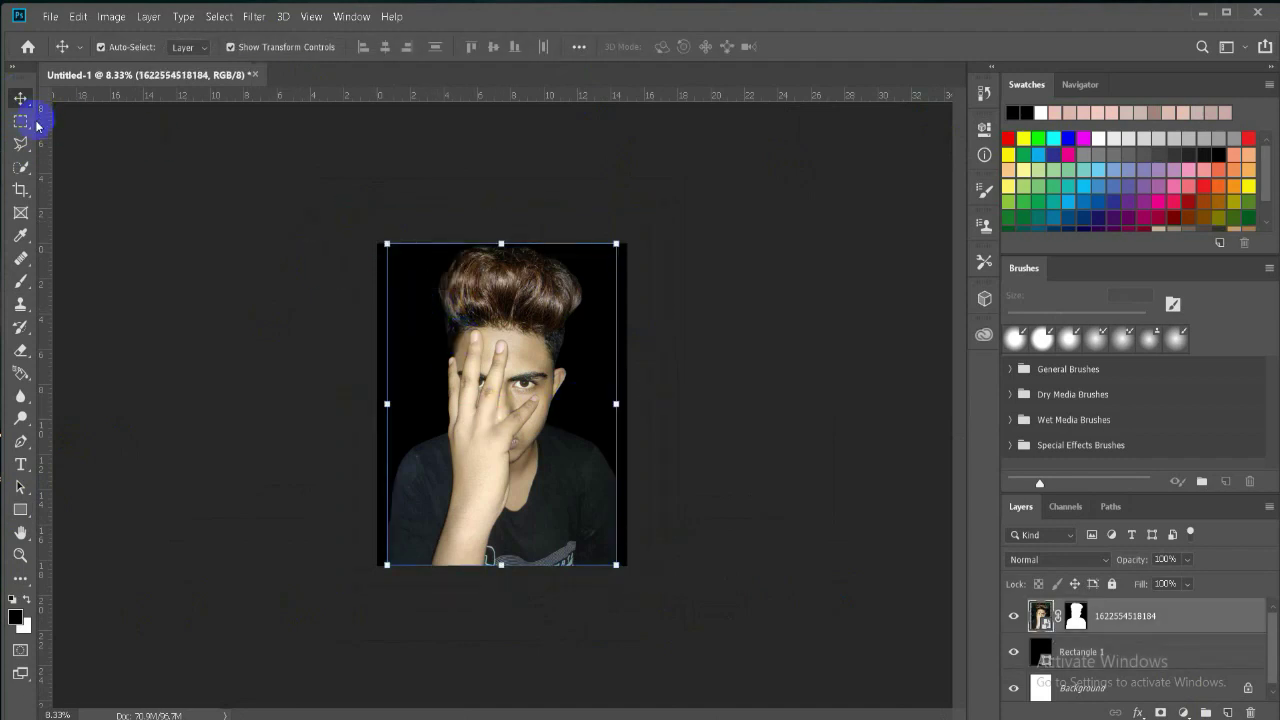
left_click_drag(492, 308, 473, 278)
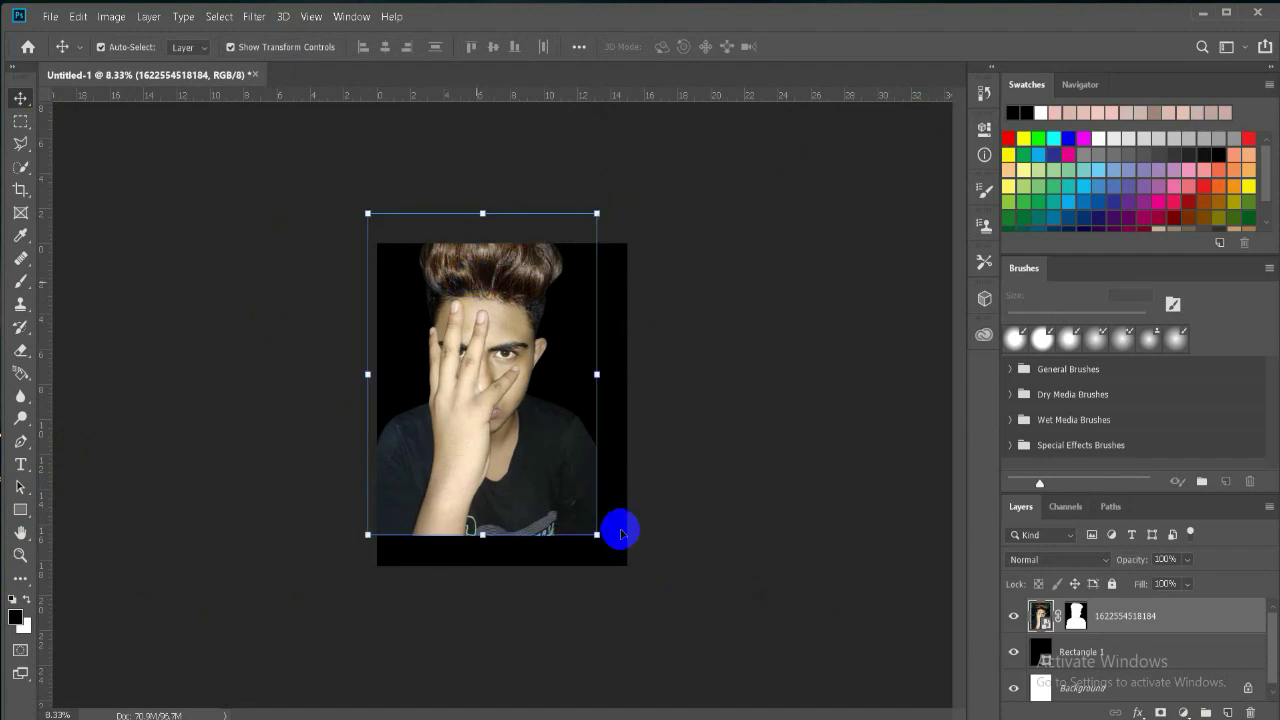
left_click_drag(597, 534, 671, 684)
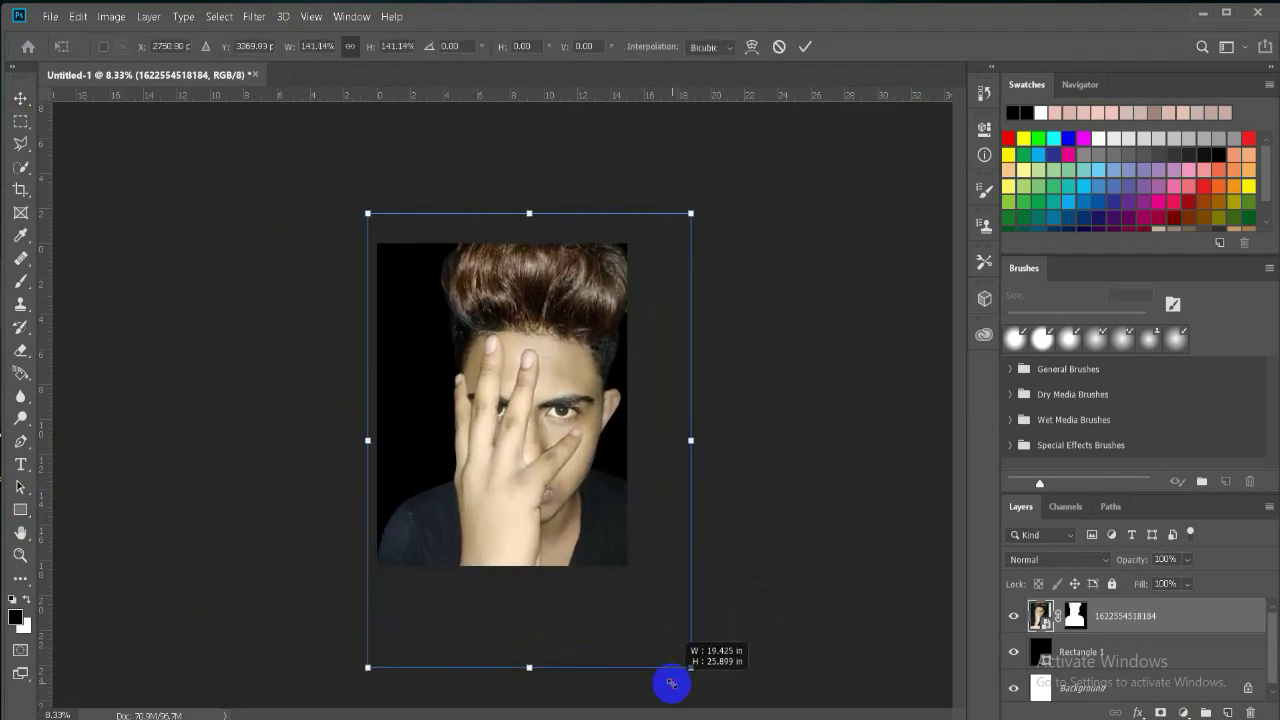
left_click_drag(575, 469, 524, 456)
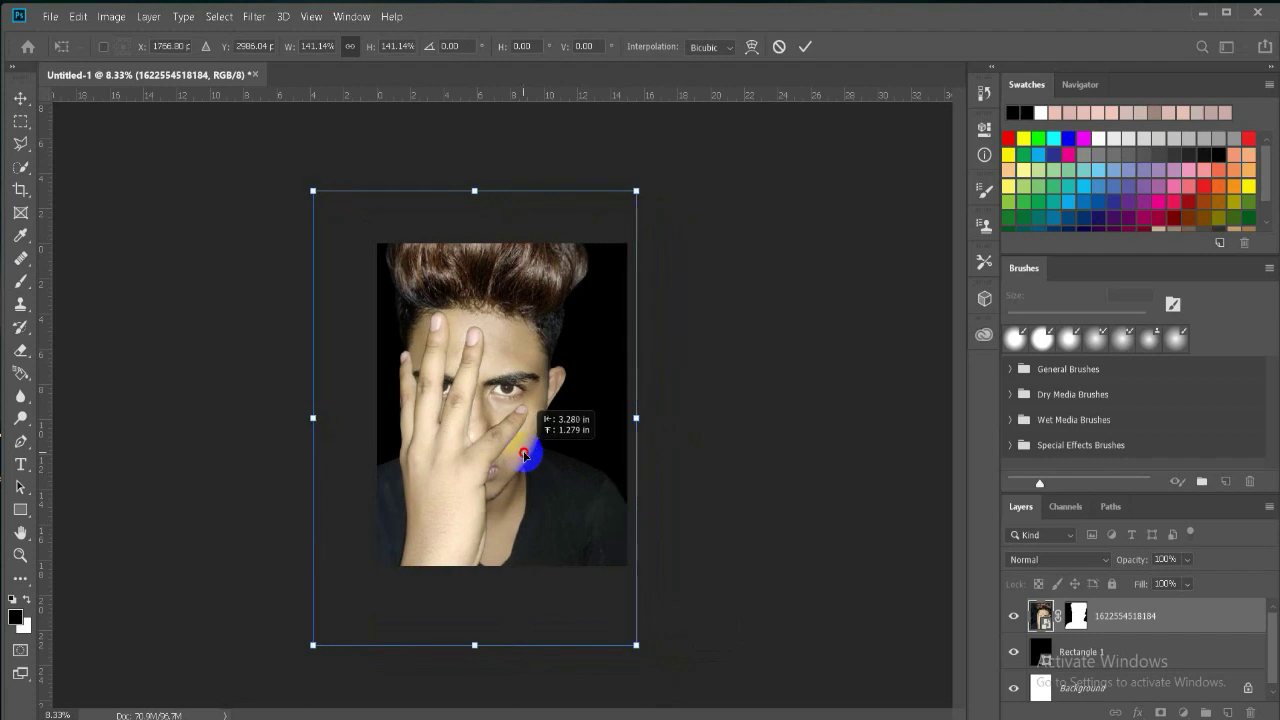
left_click_drag(524, 456, 526, 456)
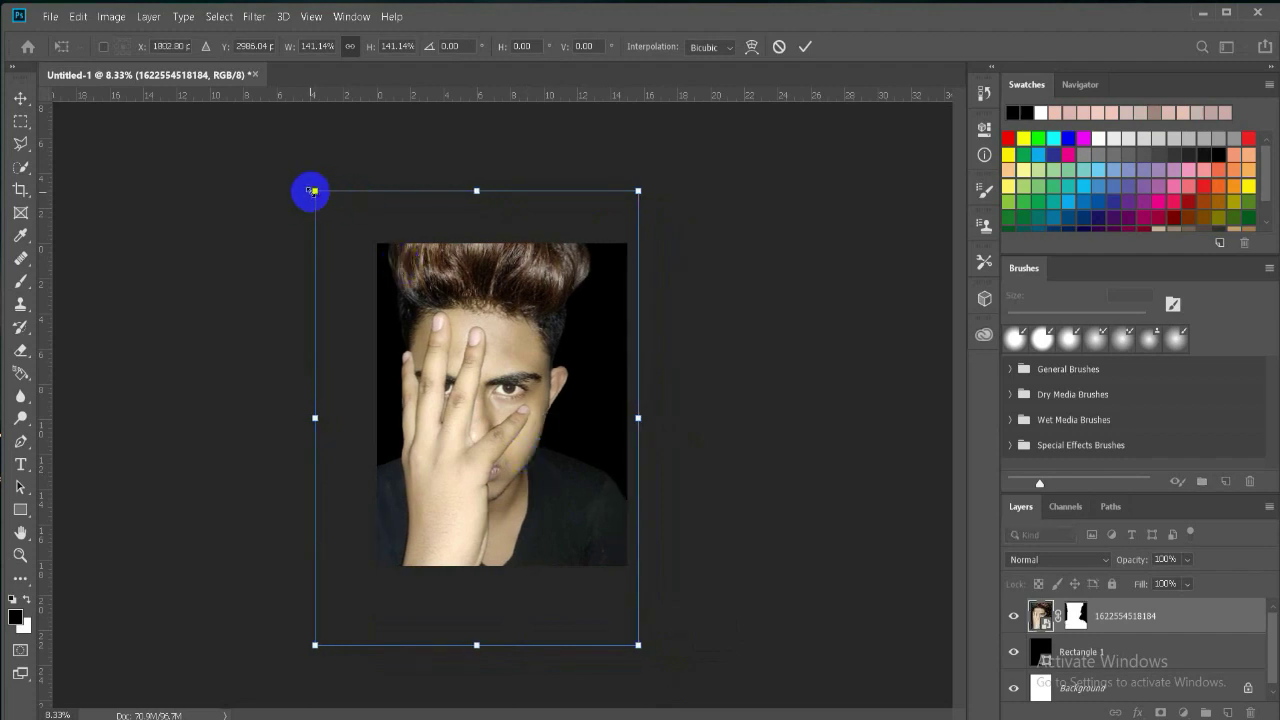
left_click_drag(312, 190, 318, 196)
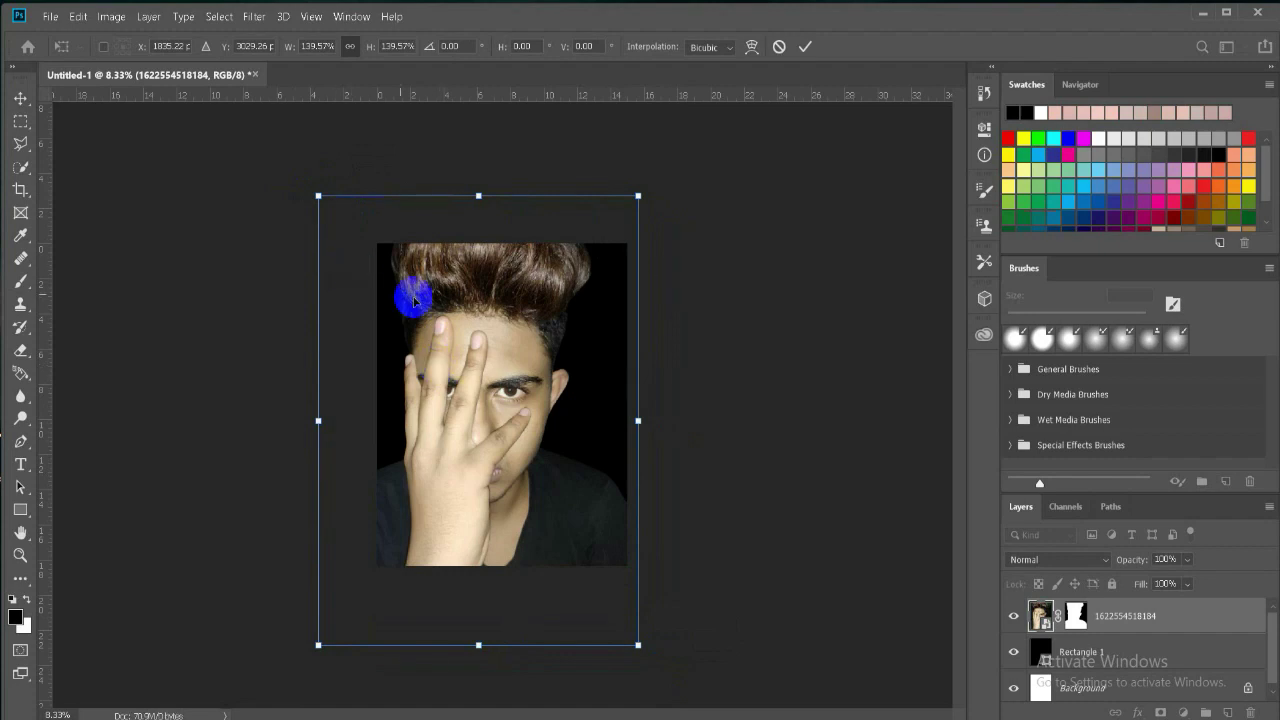
left_click_drag(471, 348, 479, 350)
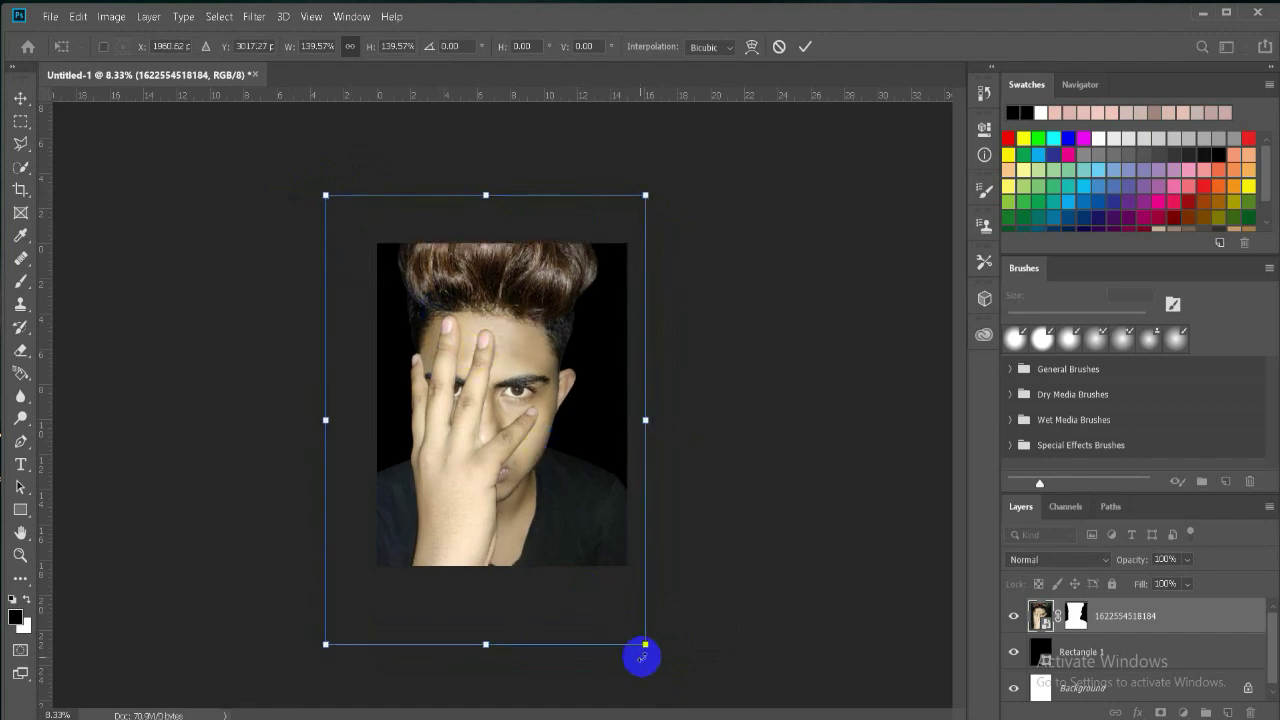
mouse_move(643, 645)
left_mouse_down()
mouse_move(577, 563)
mouse_move(597, 535)
left_mouse_up()
key("Return")
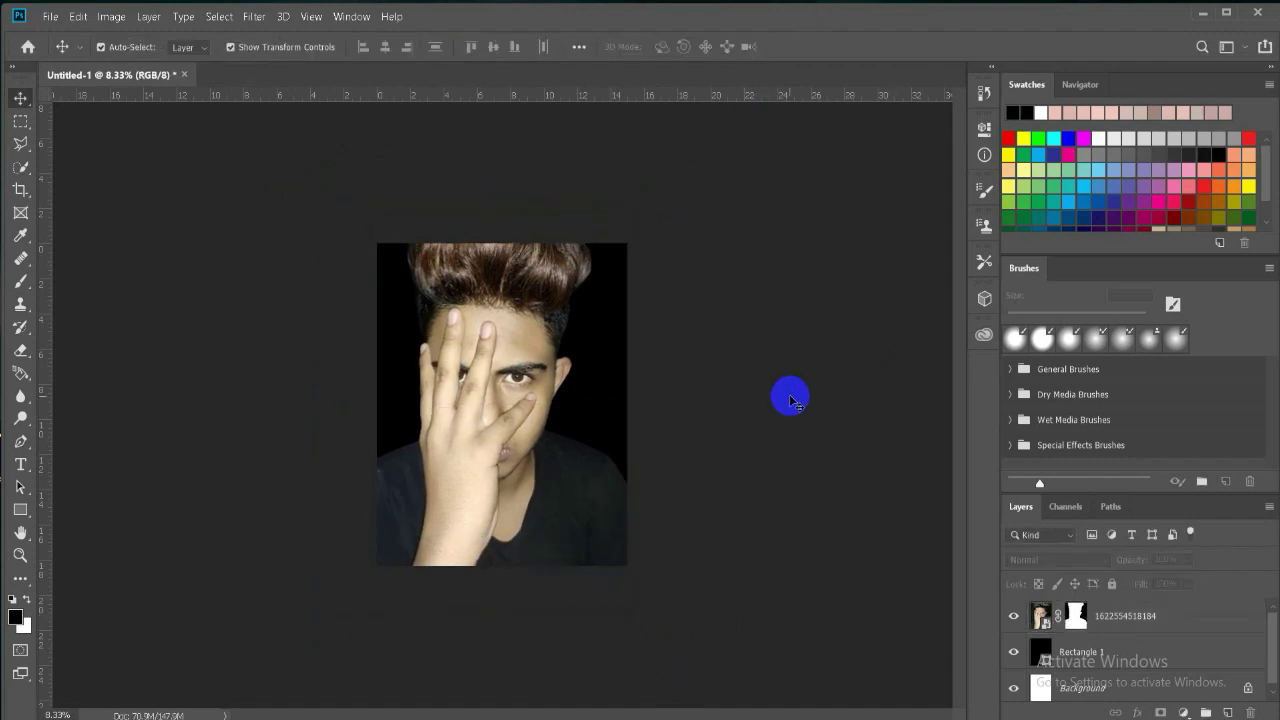
Rescale the photo down to about 93% and shift it left within the black backdrop
key("ctrl+t")
mouse_move(634, 609)
left_mouse_down()
mouse_move(574, 534)
mouse_move(640, 588)
mouse_move(634, 603)
left_mouse_up()
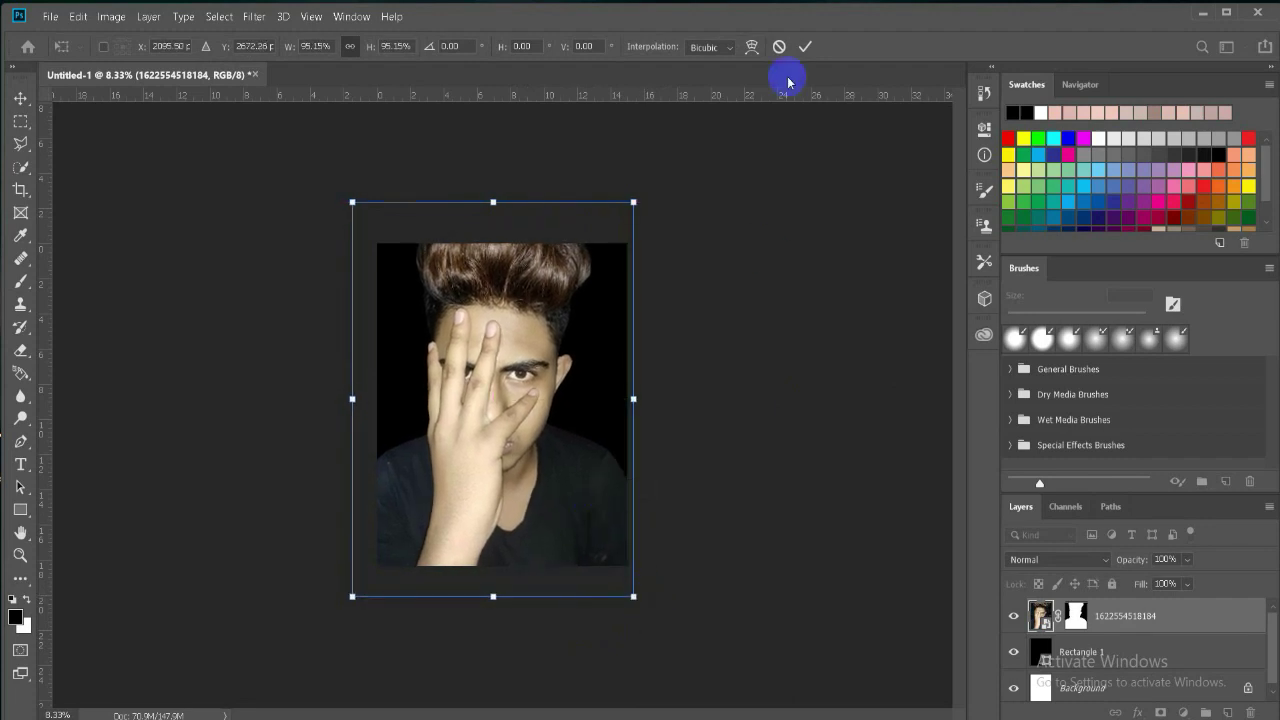
double_click(586, 288)
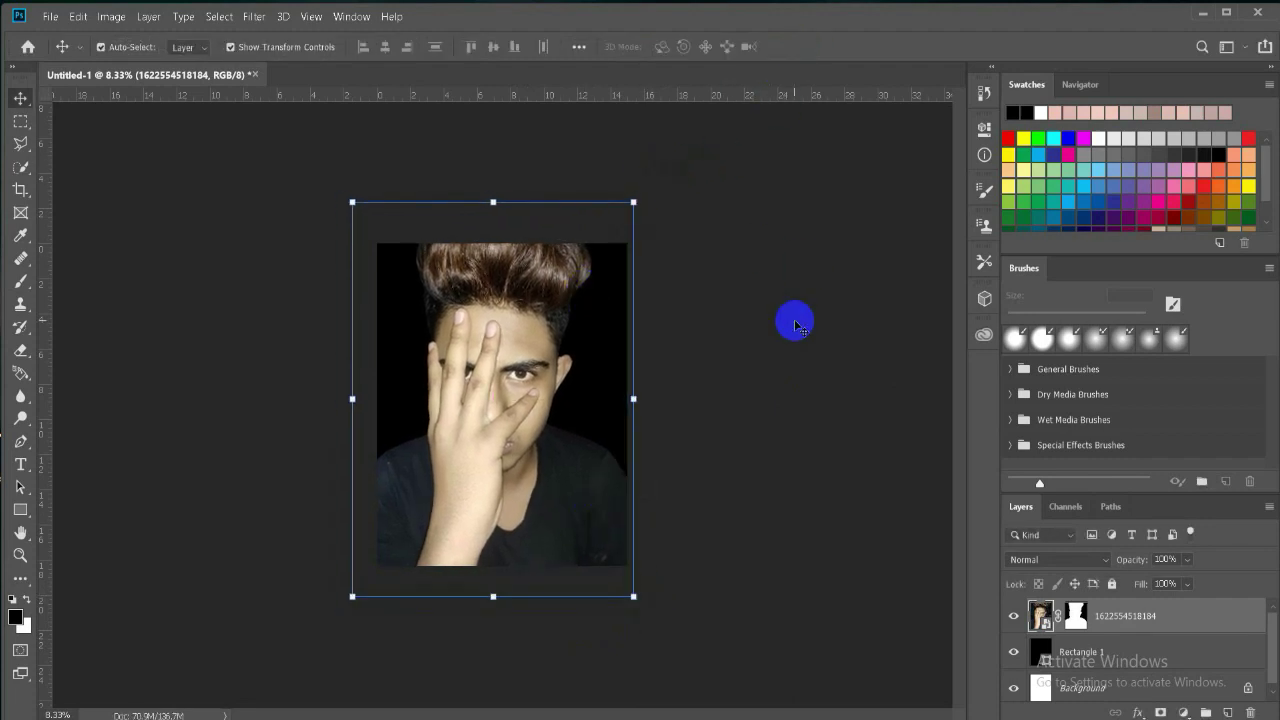
left_click_drag(633, 596, 613, 569)
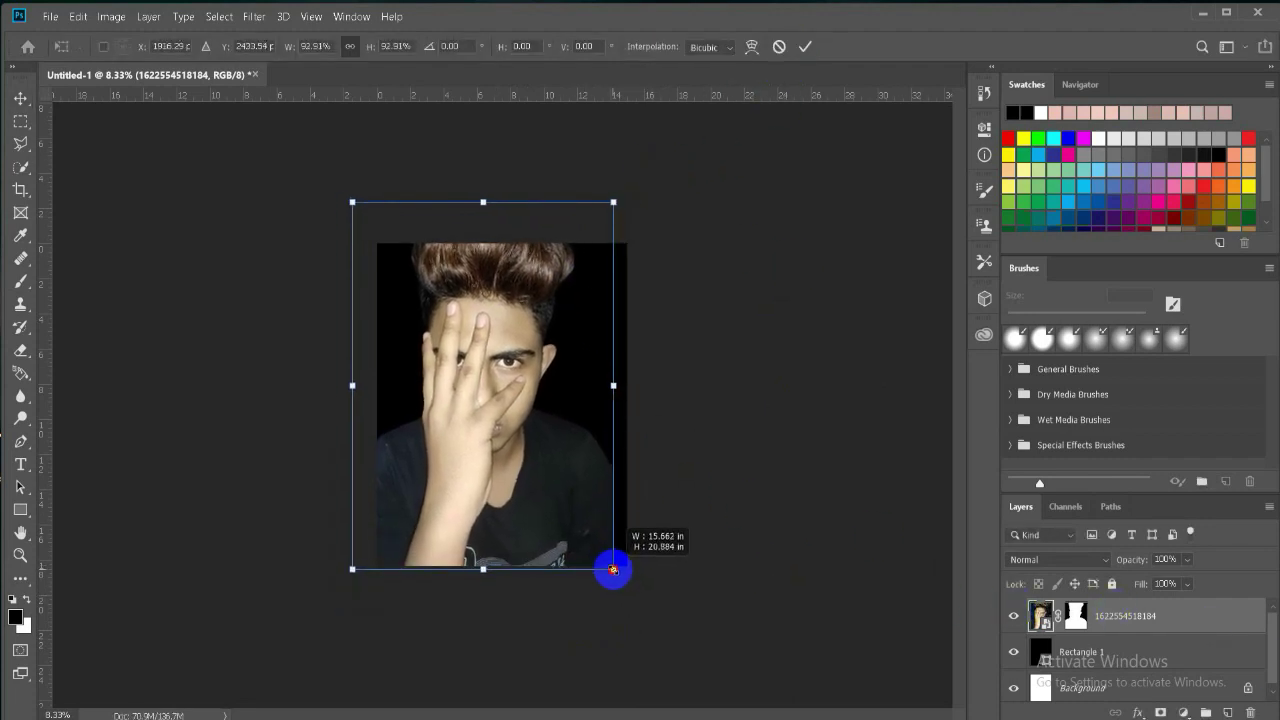
left_click(789, 423)
left_click(468, 352)
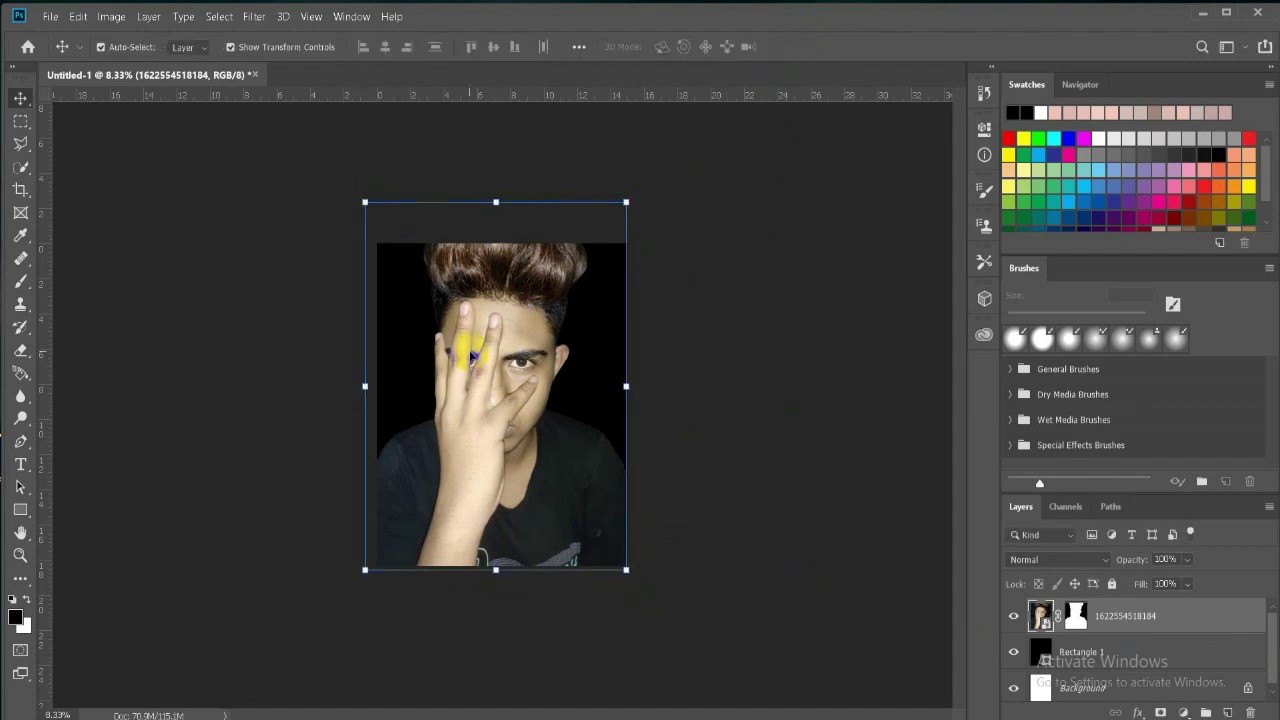
left_click_drag(471, 355, 458, 352)
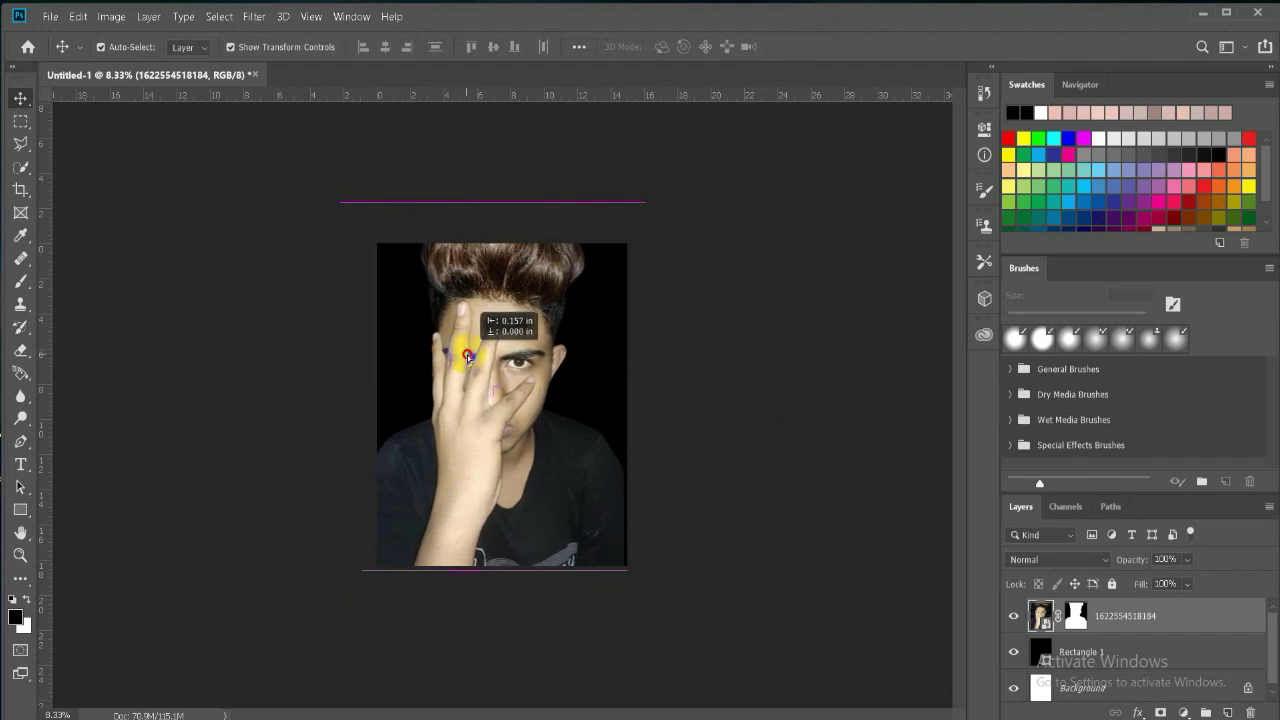
left_click(738, 476)
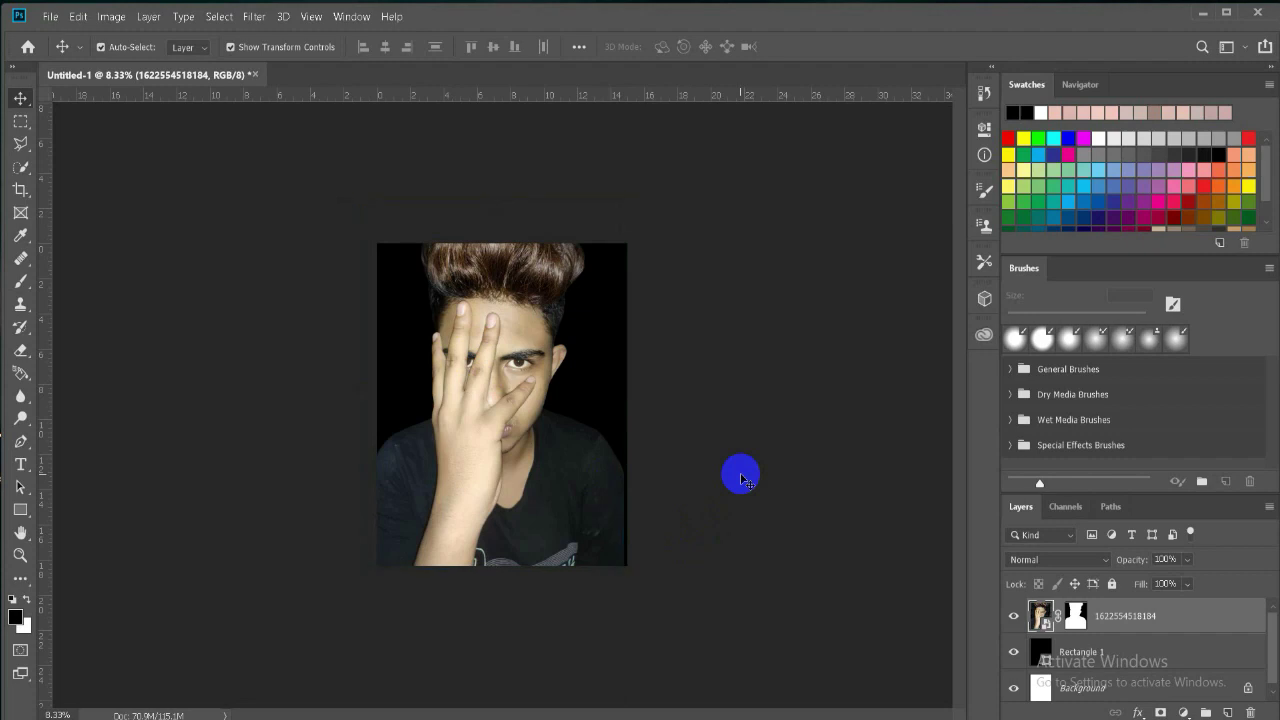
Convert the photo layer into a smart object
left_click(1120, 639)
right_click(1157, 630)
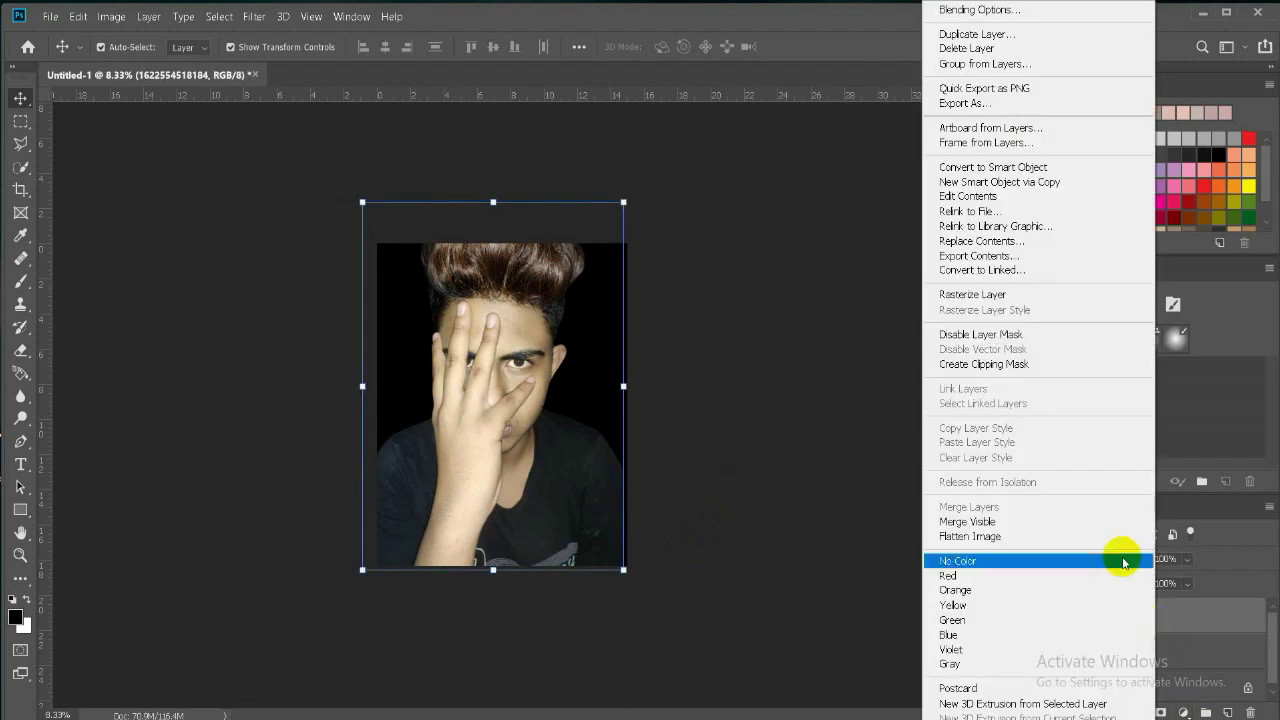
left_click(1008, 167)
left_click(830, 389)
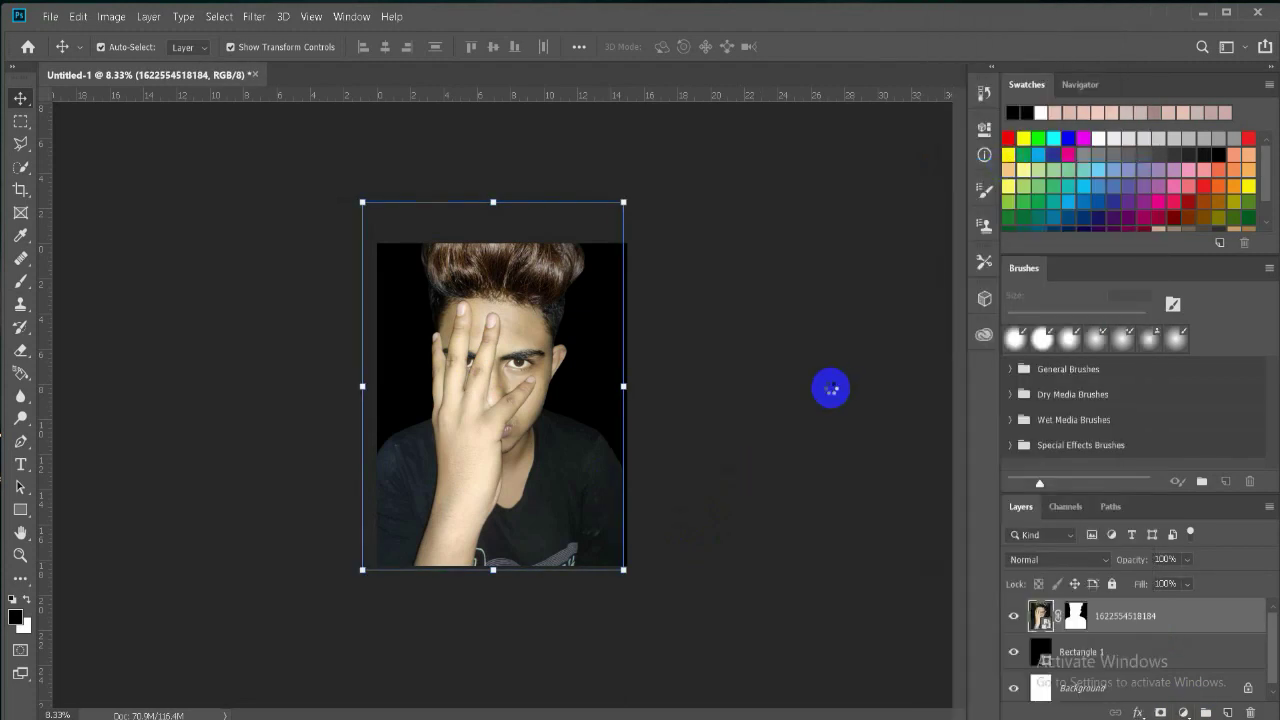
Add a Black & White adjustment with Reds -109, Yellows 87 and Greens 158
left_click(1183, 712)
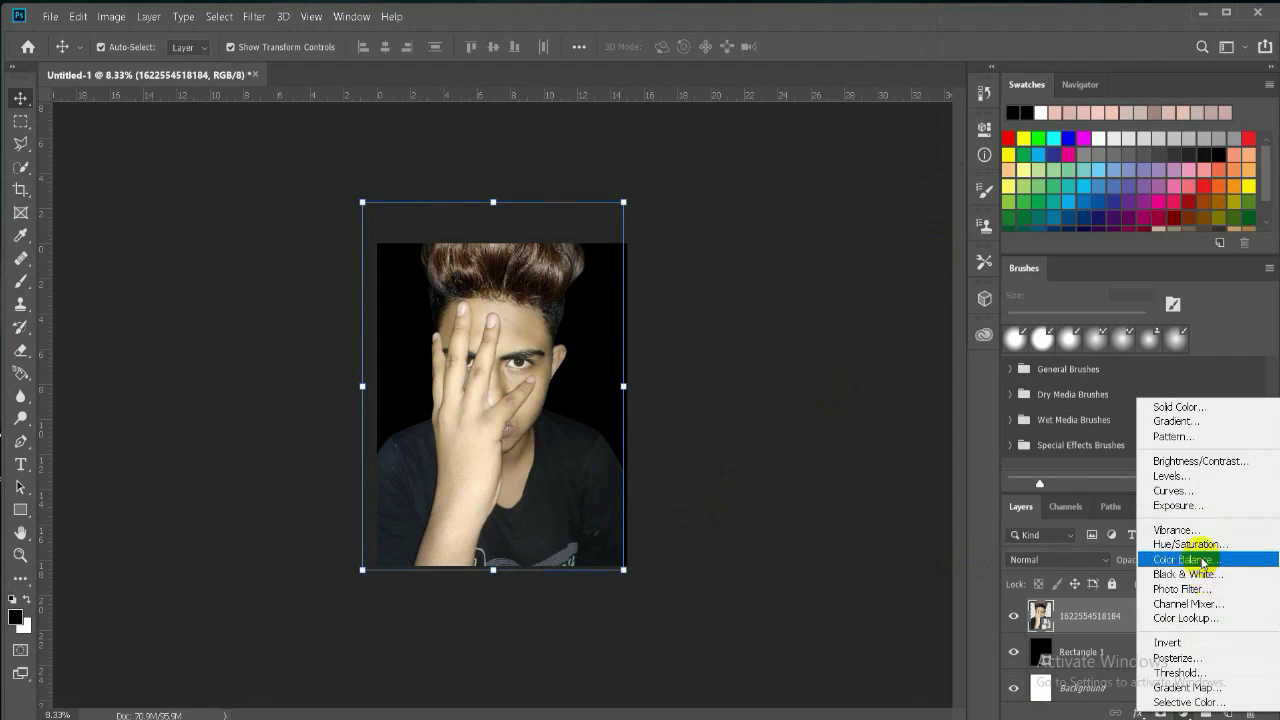
left_click(1198, 574)
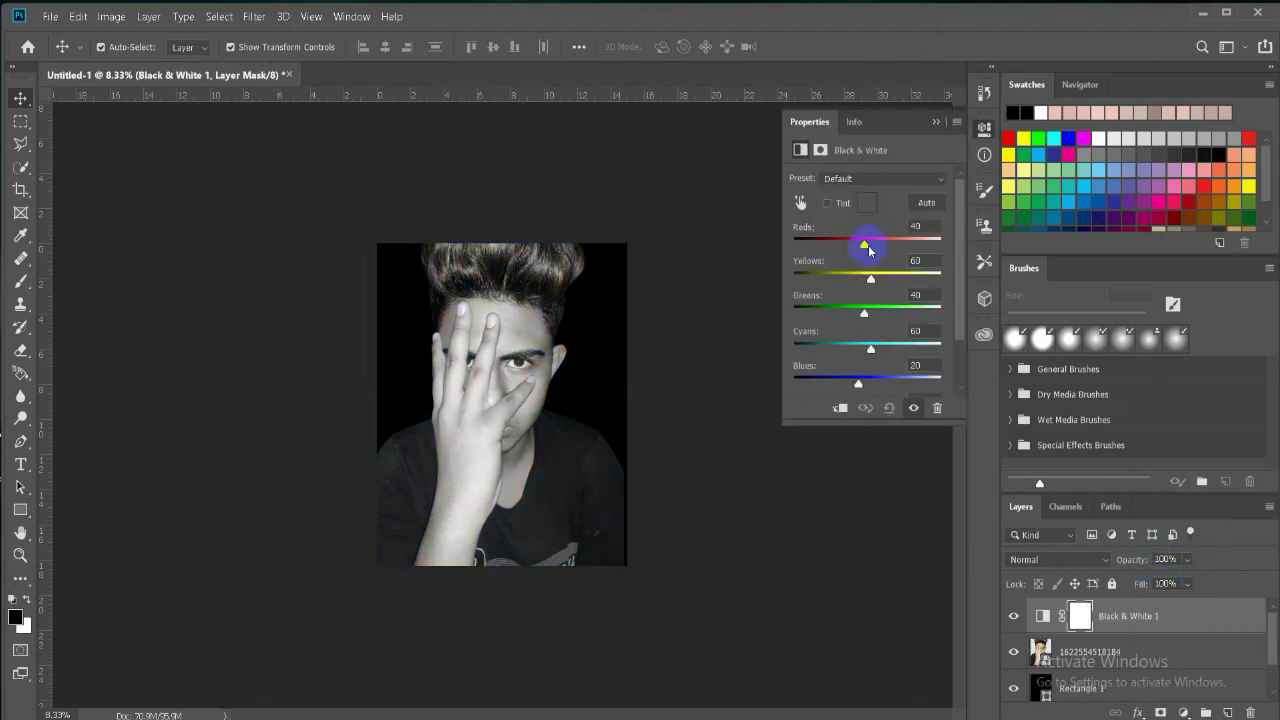
mouse_move(869, 250)
left_mouse_down()
mouse_move(811, 246)
mouse_move(837, 246)
mouse_move(822, 247)
mouse_move(842, 285)
mouse_move(784, 280)
mouse_move(889, 282)
left_mouse_up()
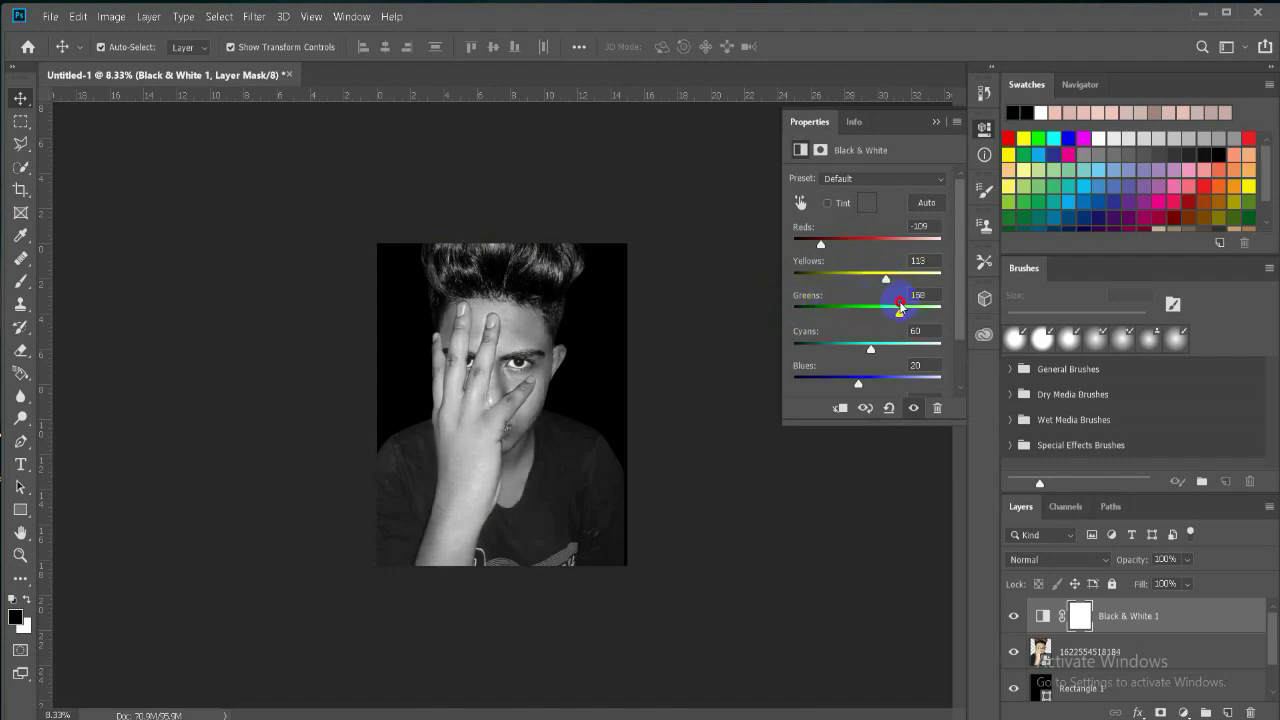
mouse_move(886, 281)
left_mouse_down()
mouse_move(854, 279)
mouse_move(872, 281)
left_mouse_up()
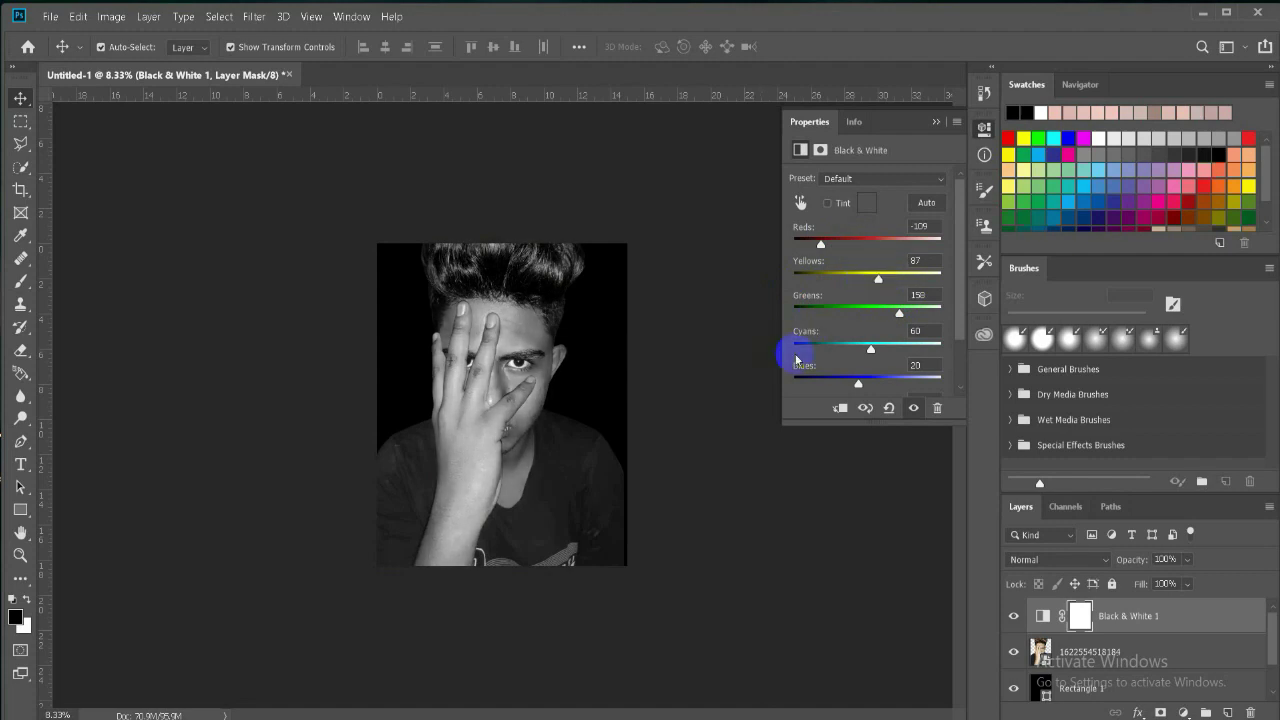
left_click(935, 121)
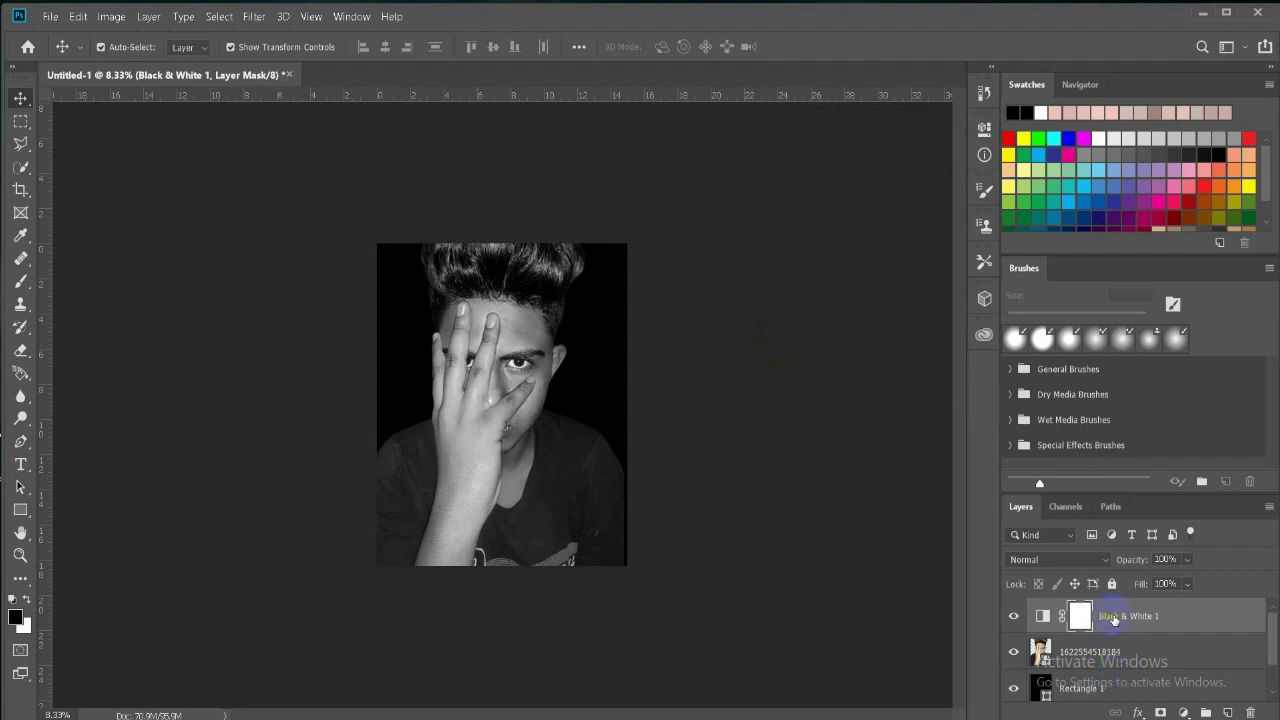
On the photo layer, use the Camera Raw Filter to set Blacks to -91 and Shadows to +24
left_click(1087, 661)
left_click(1014, 617)
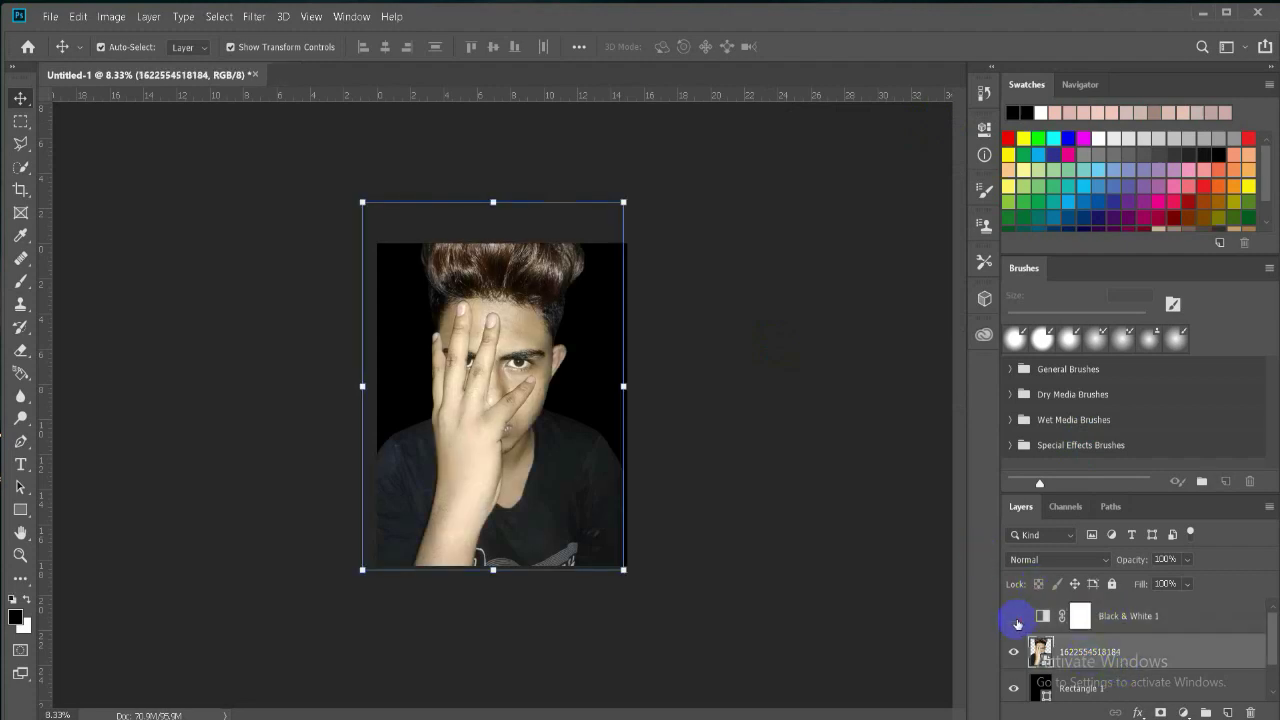
left_click(1014, 617)
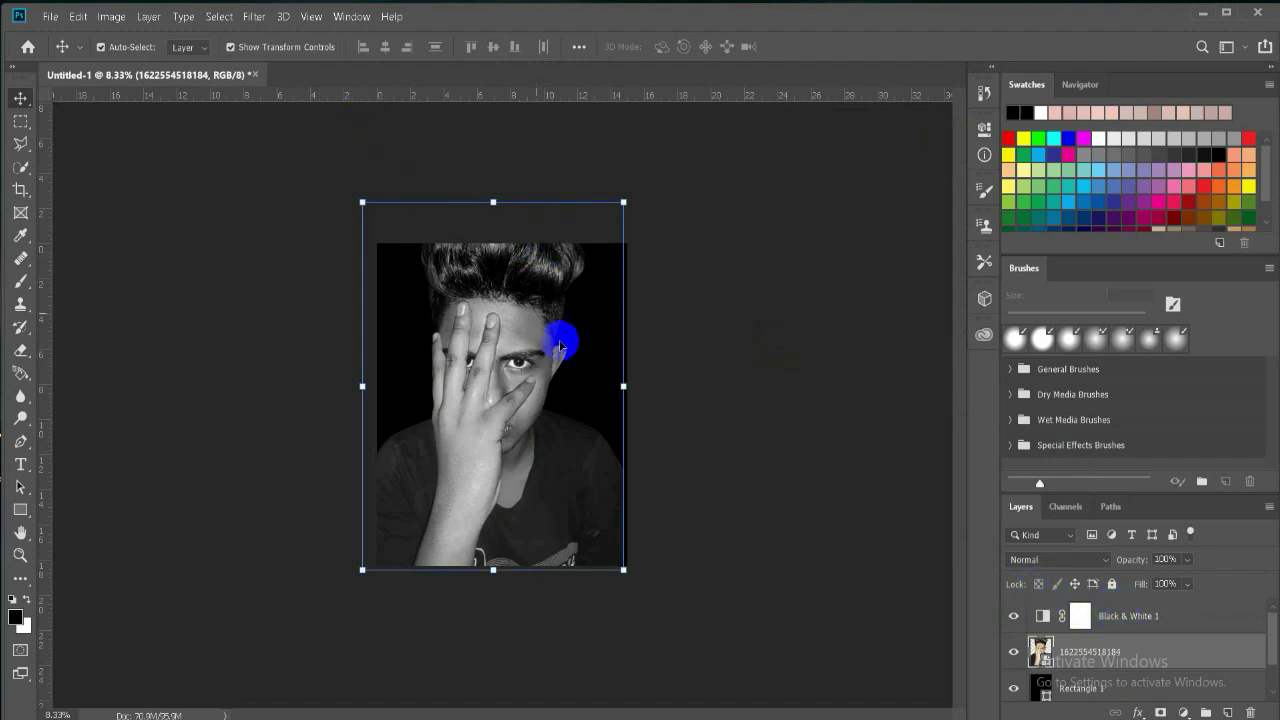
left_click(242, 17)
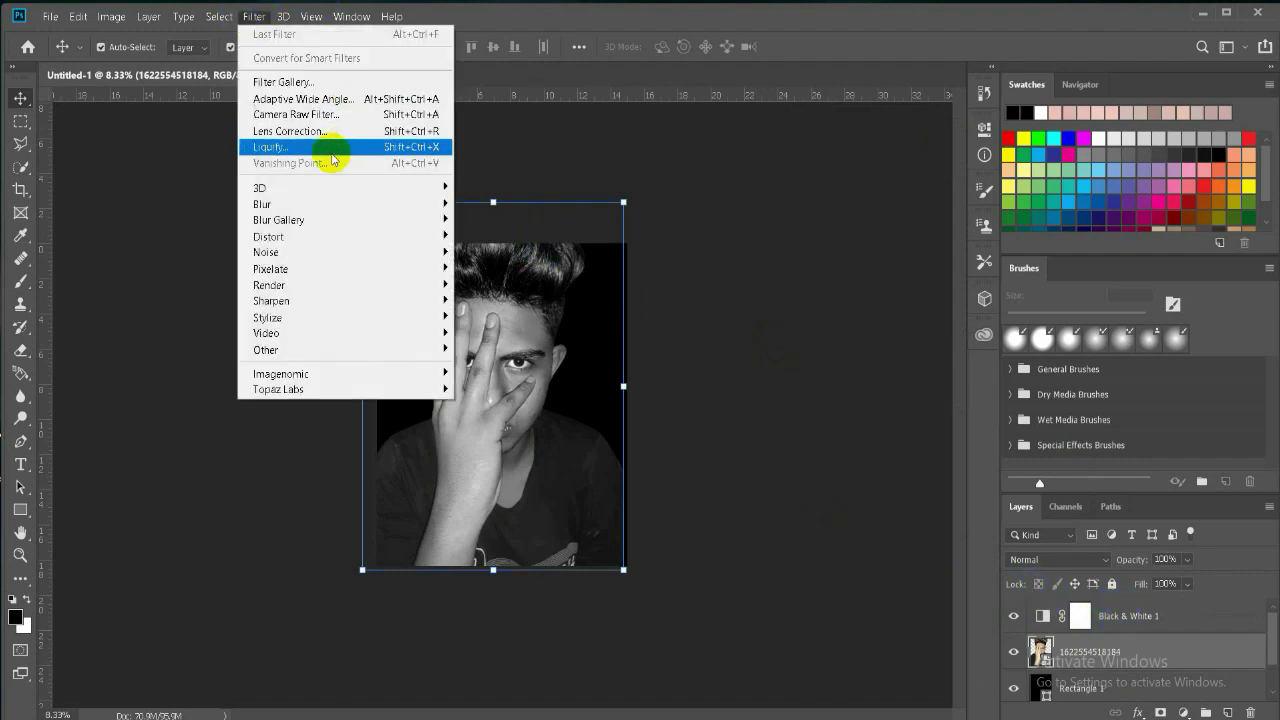
left_click(671, 347)
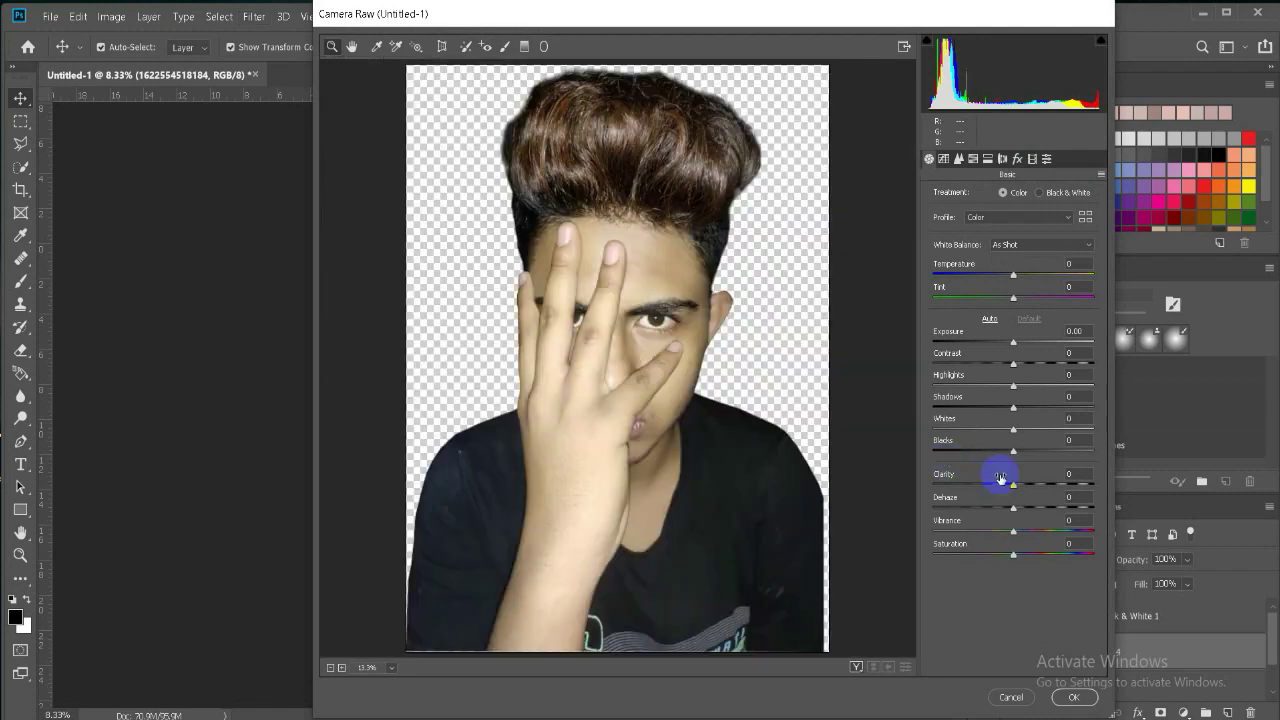
left_click_drag(1013, 451, 940, 450)
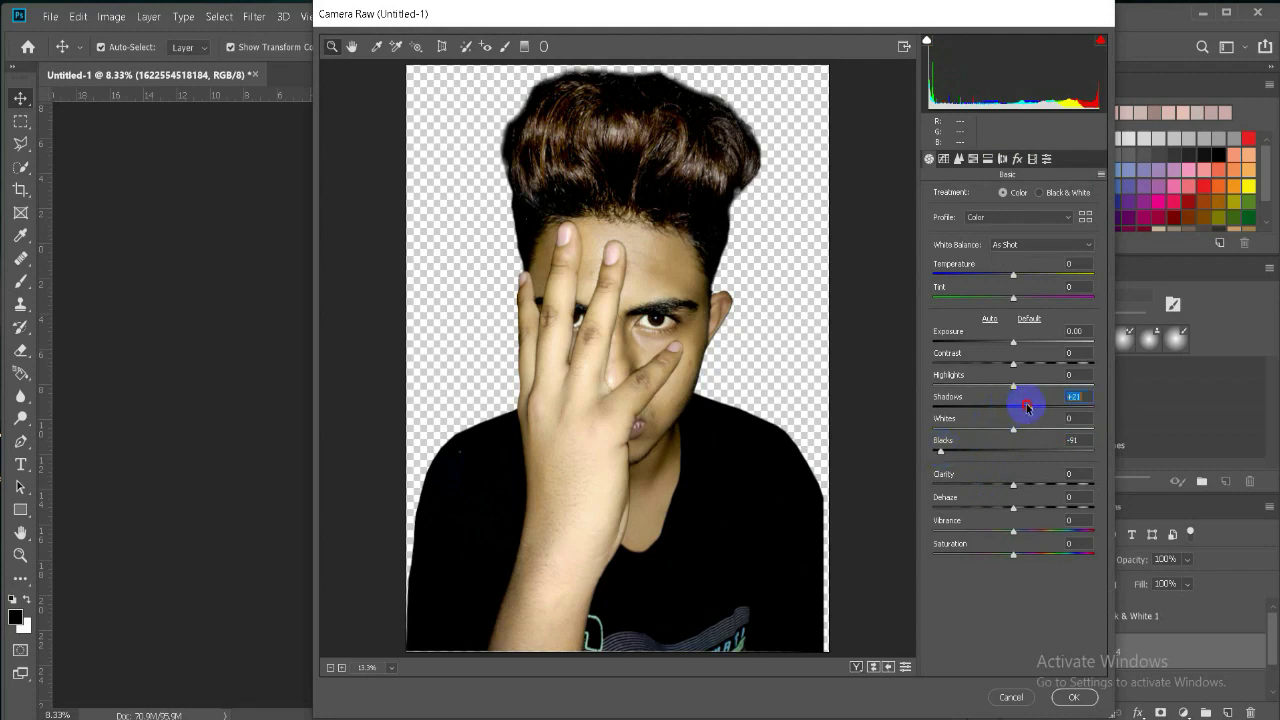
mouse_move(1045, 403)
left_mouse_down()
mouse_move(966, 384)
mouse_move(979, 387)
left_mouse_up()
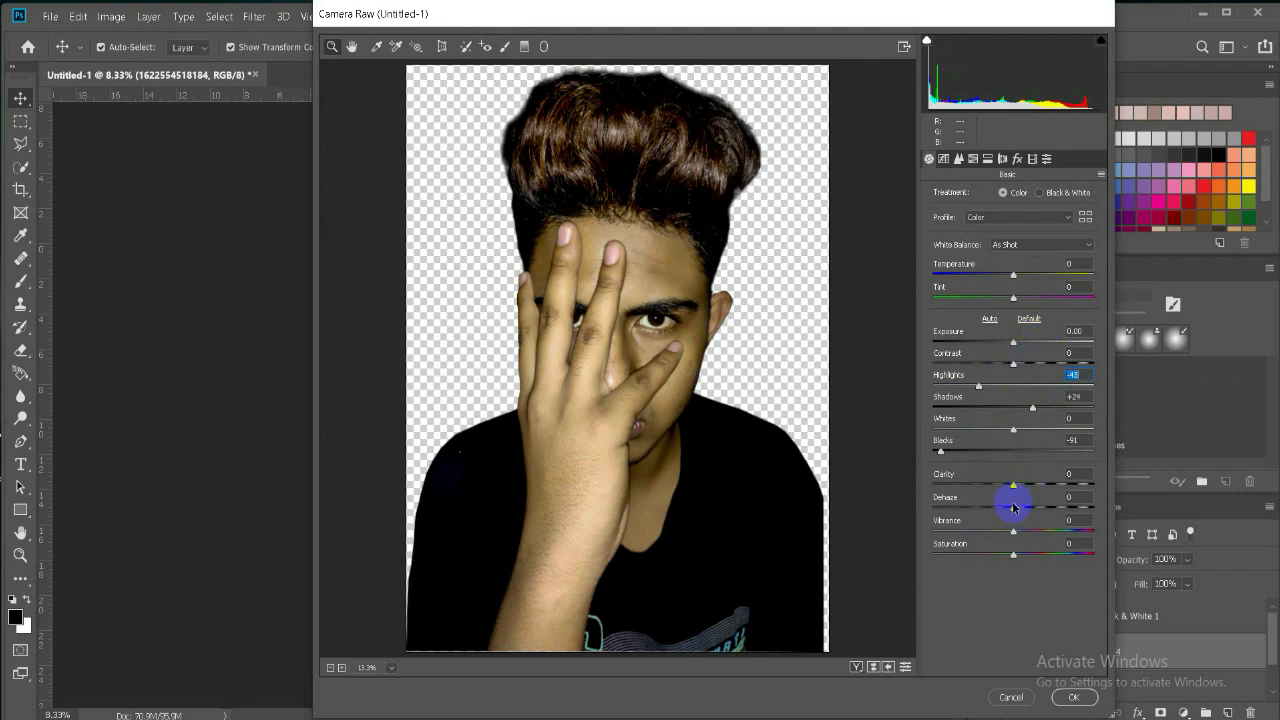
Reset Dehaze and Exposure to 0 and apply the Camera Raw adjustments
mouse_move(1014, 507)
left_mouse_down()
mouse_move(1047, 507)
mouse_move(1014, 510)
left_mouse_up()
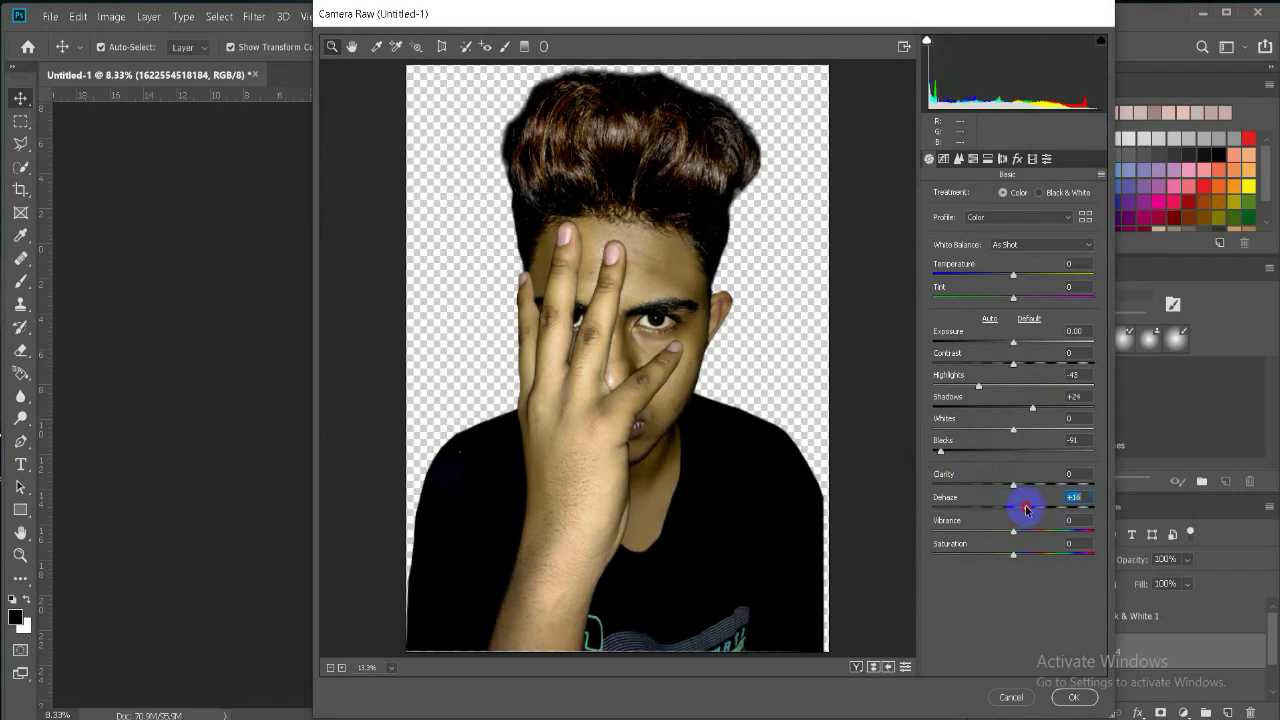
key("ctrl+z")
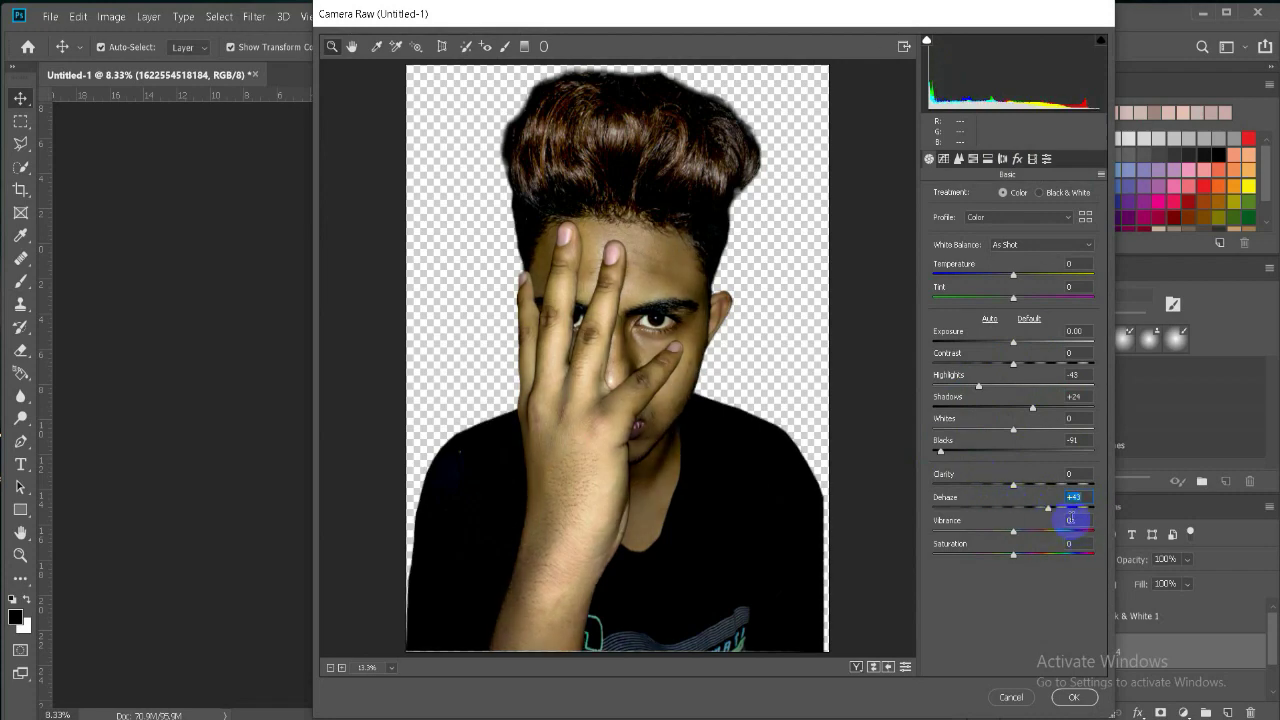
type("0")
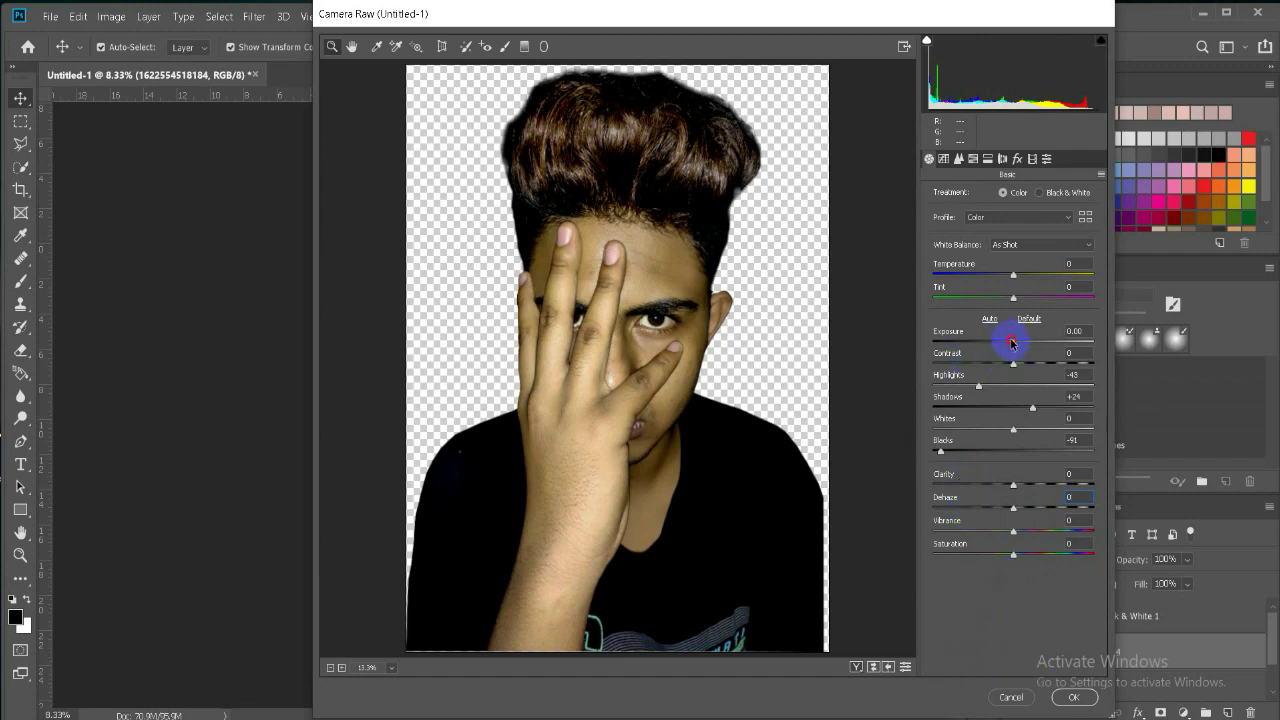
left_click_drag(1012, 343, 1000, 343)
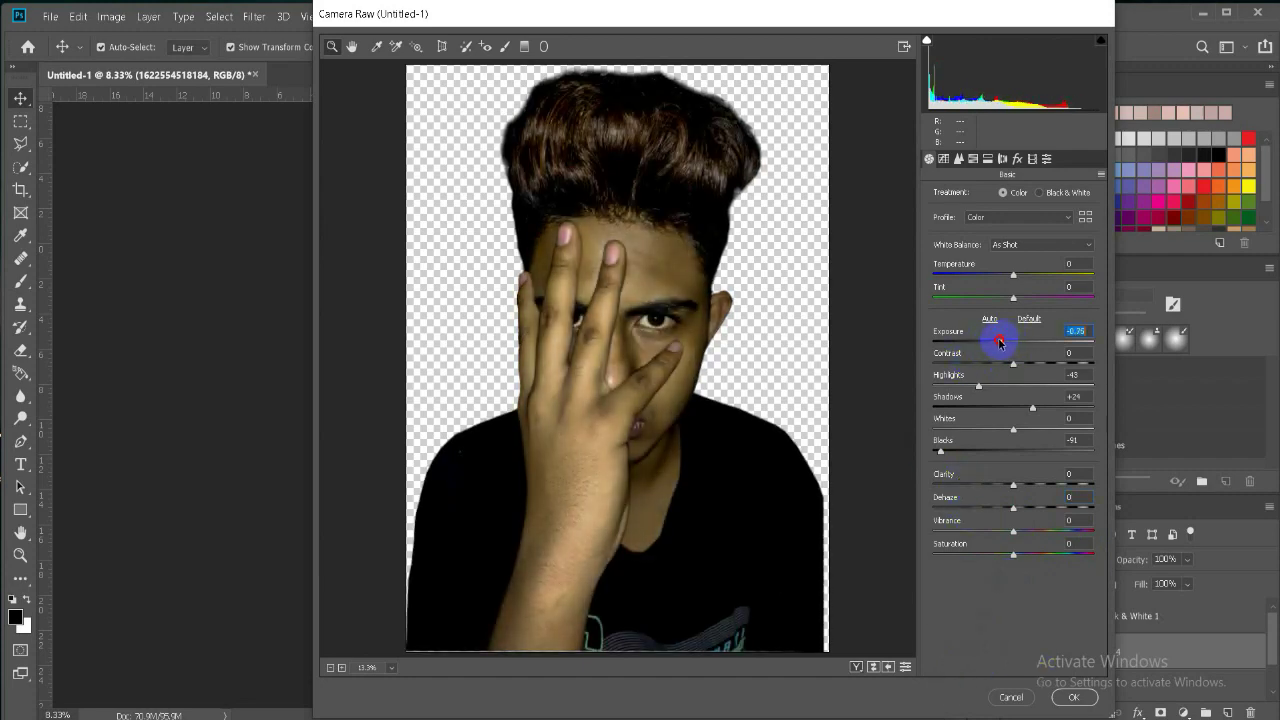
double_click(1005, 348)
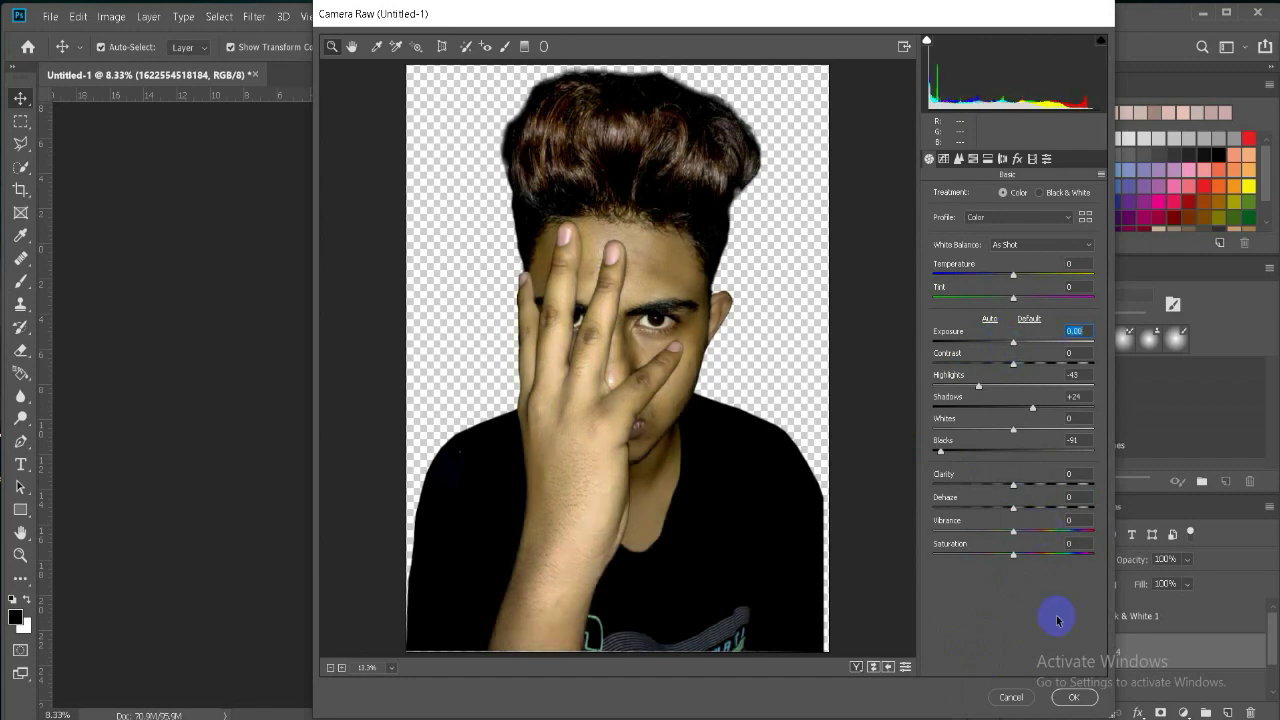
left_click(1072, 699)
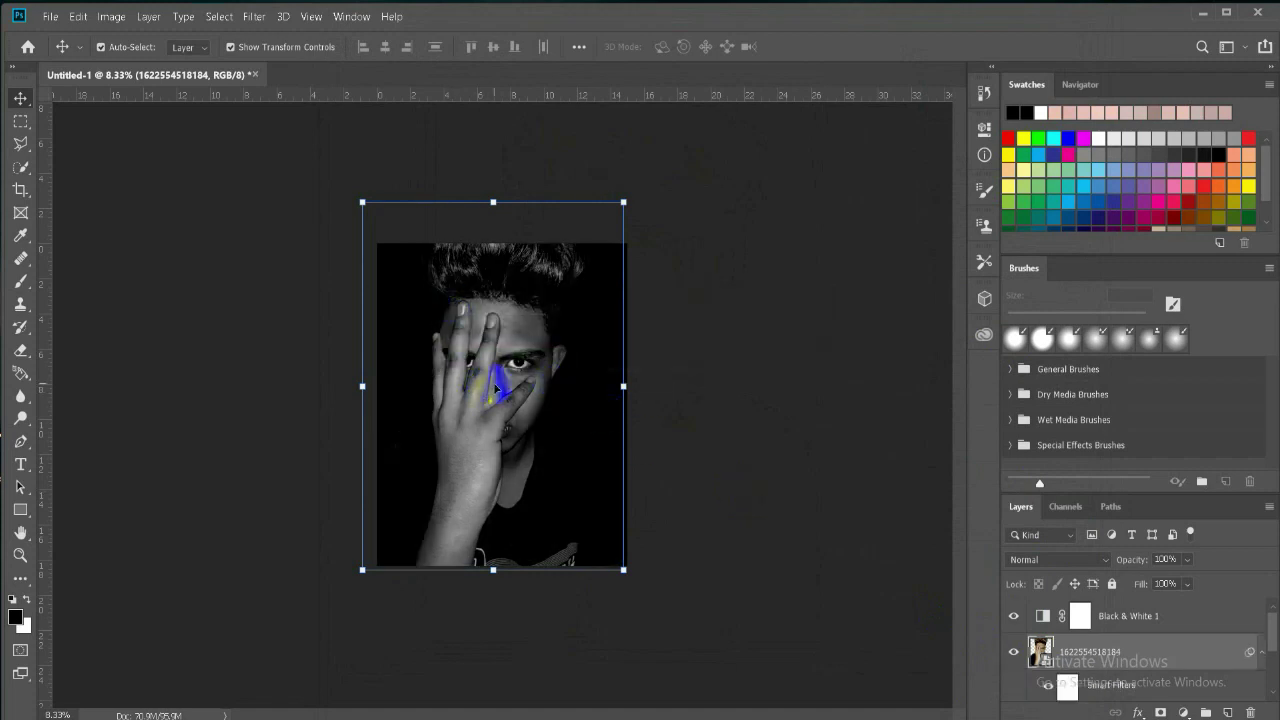
Nudge the photo layer slightly and reselect it on the canvas
left_click_drag(495, 388, 497, 388)
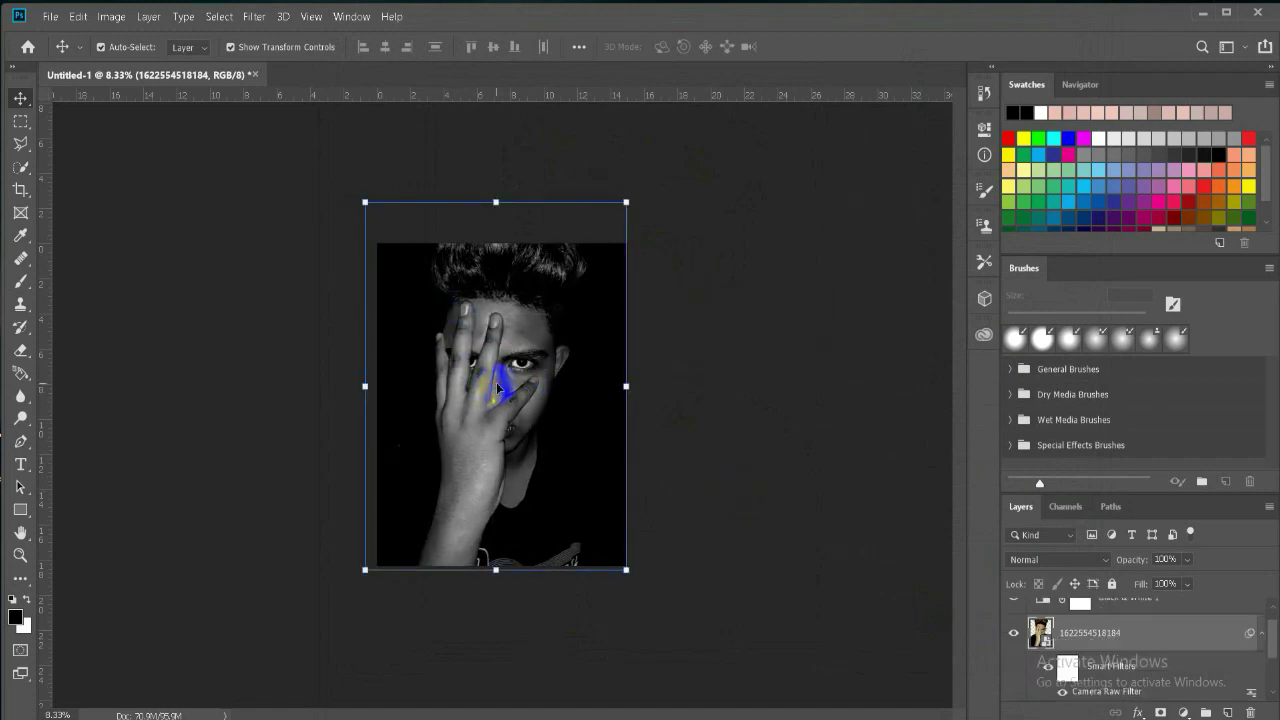
left_click(745, 475)
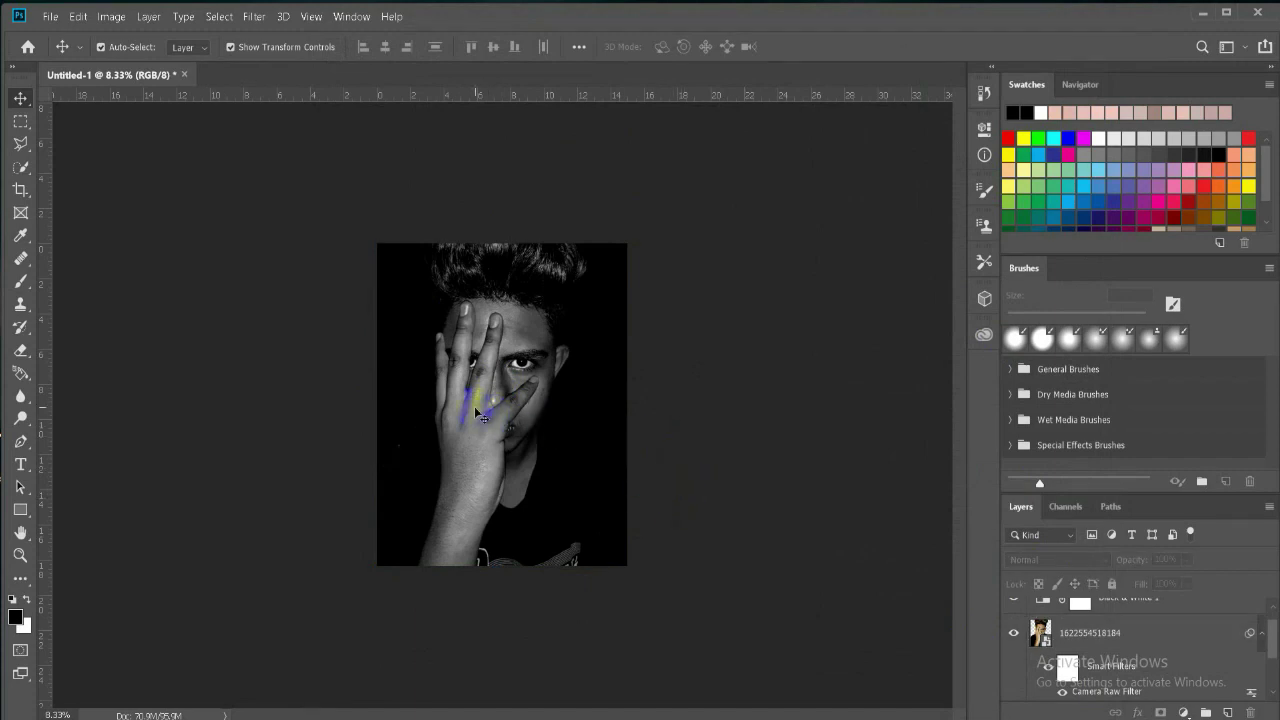
scroll(474, 406, "up", 2)
scroll(474, 406, "down", 1)
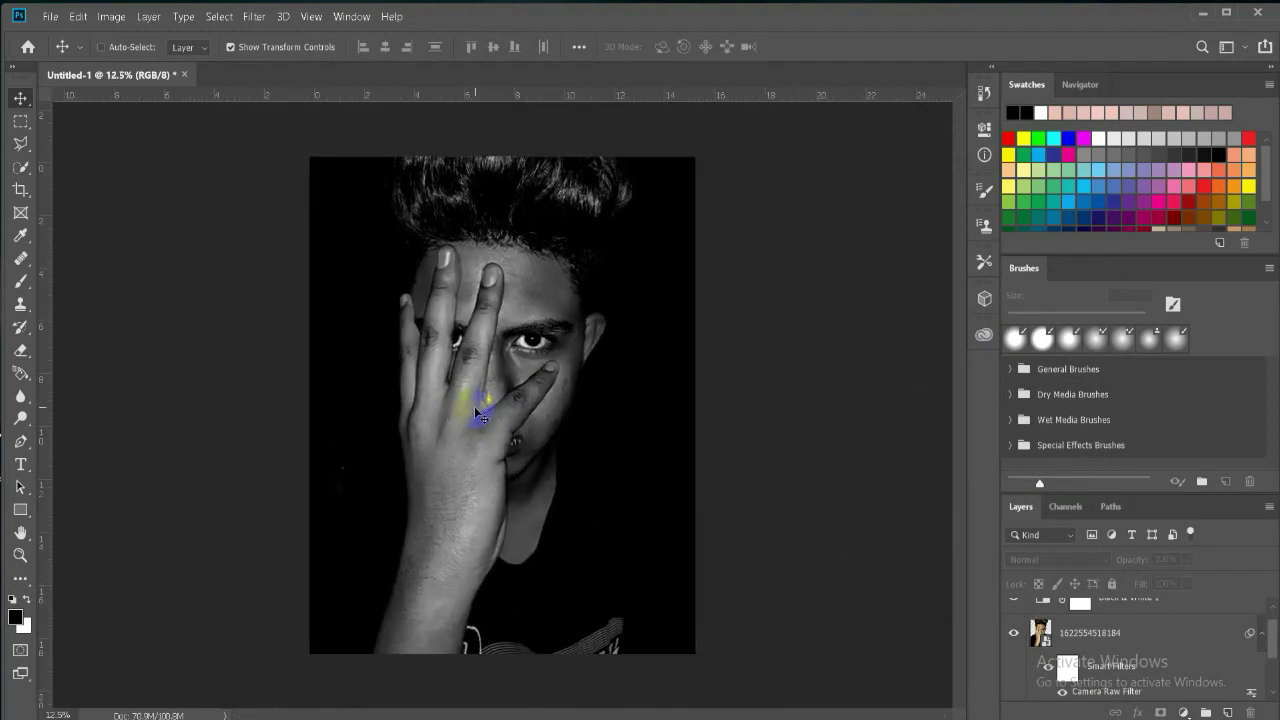
scroll(474, 406, "up", 1)
left_click(490, 378, "ctrl")
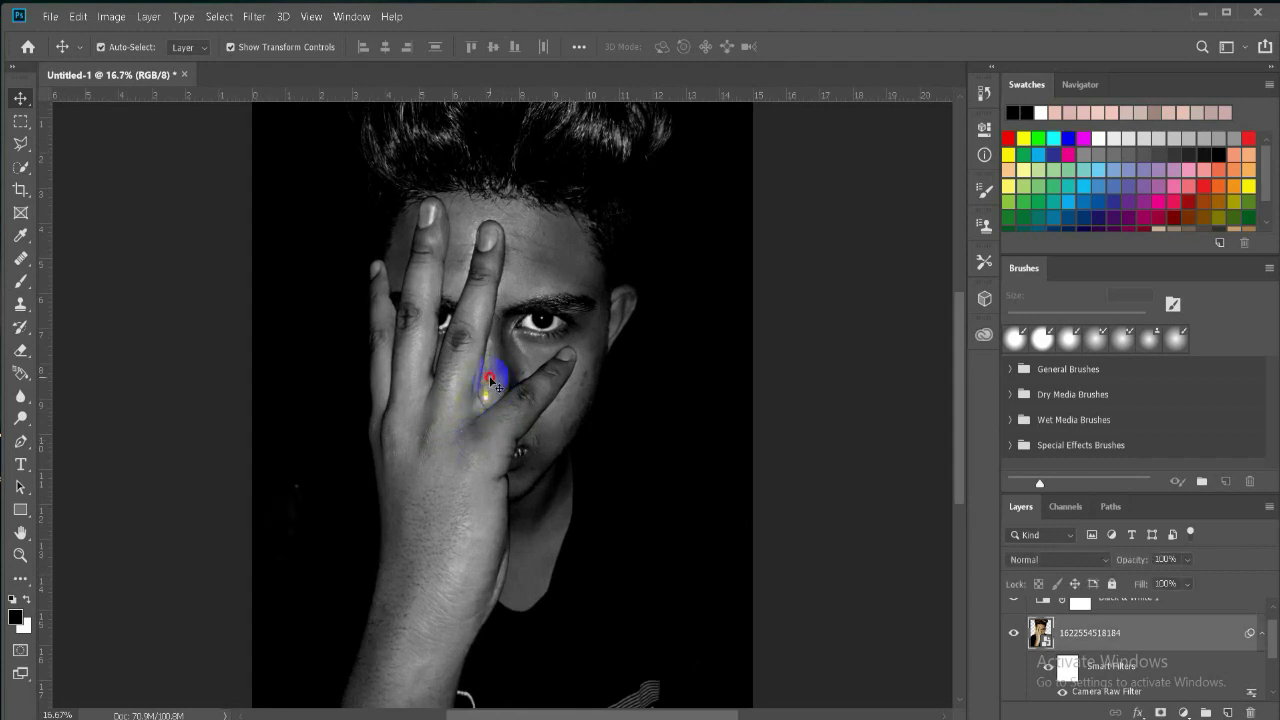
key("w")
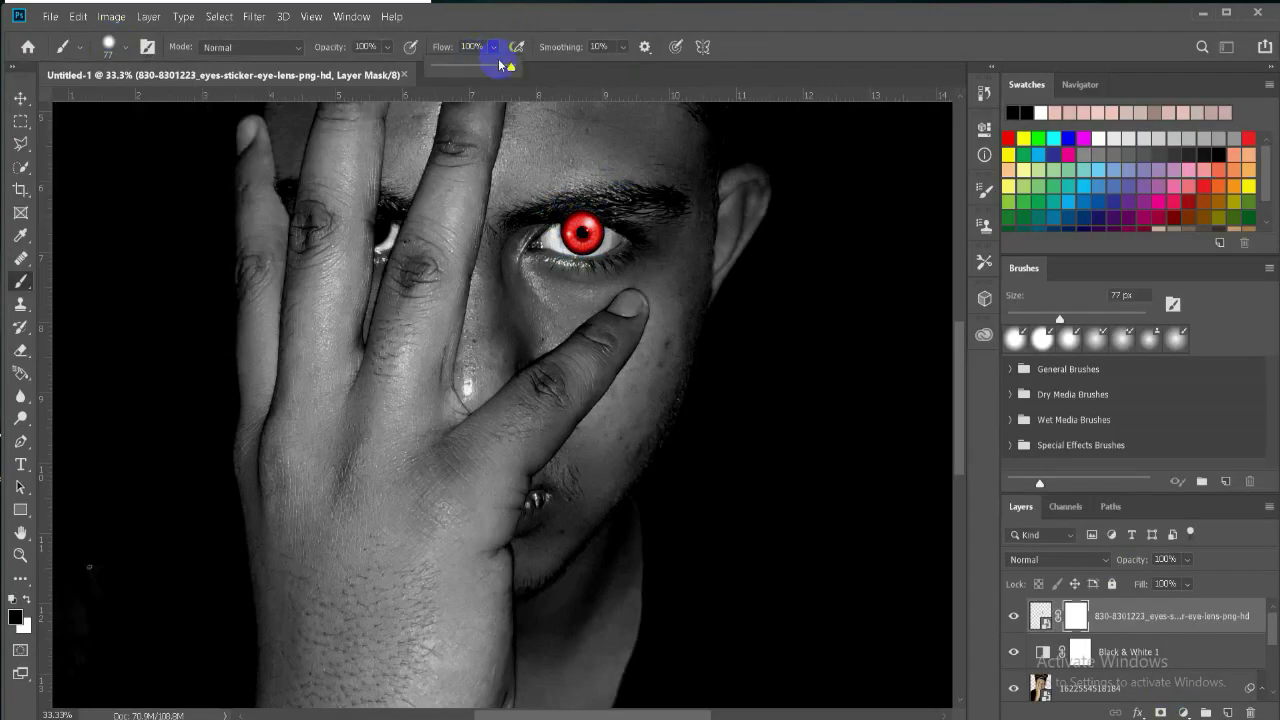
Mask the eye-lens layer, painting black with a soft brush where the lens spills past the iris
left_click(125, 47)
left_click_drag(106, 144, 121, 149)
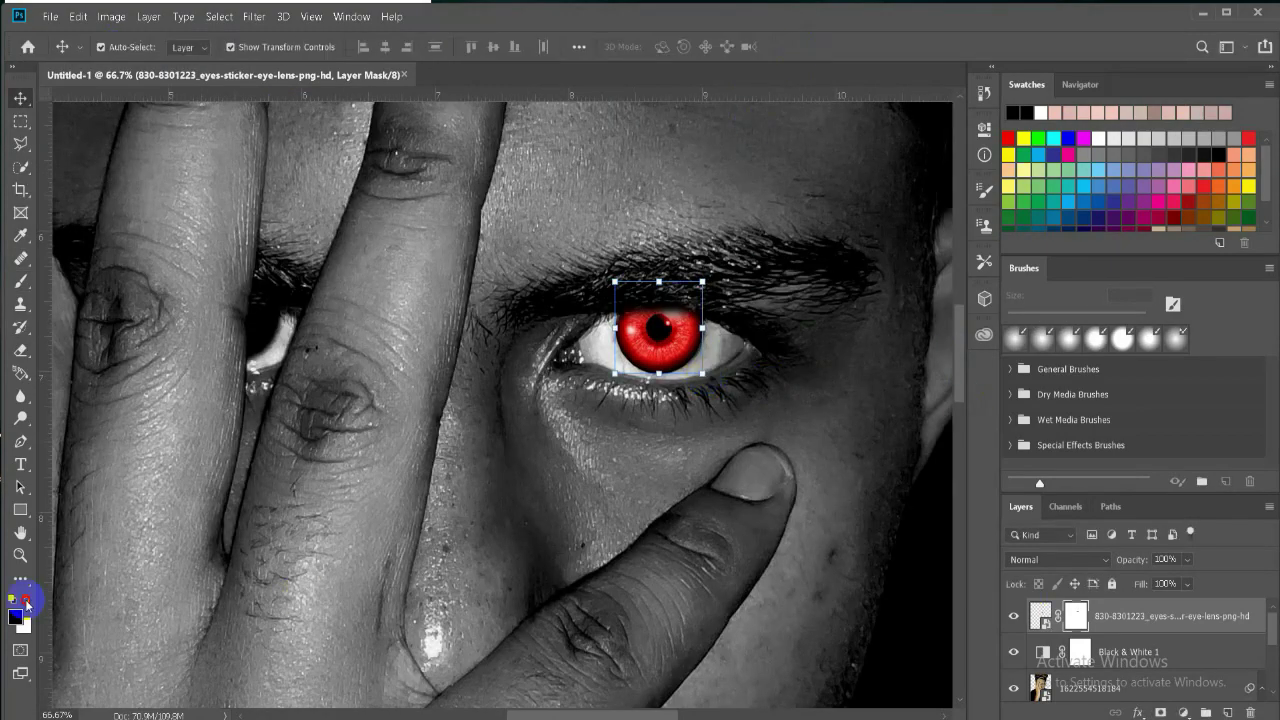
key("b")
left_click_drag(600, 356, 677, 386)
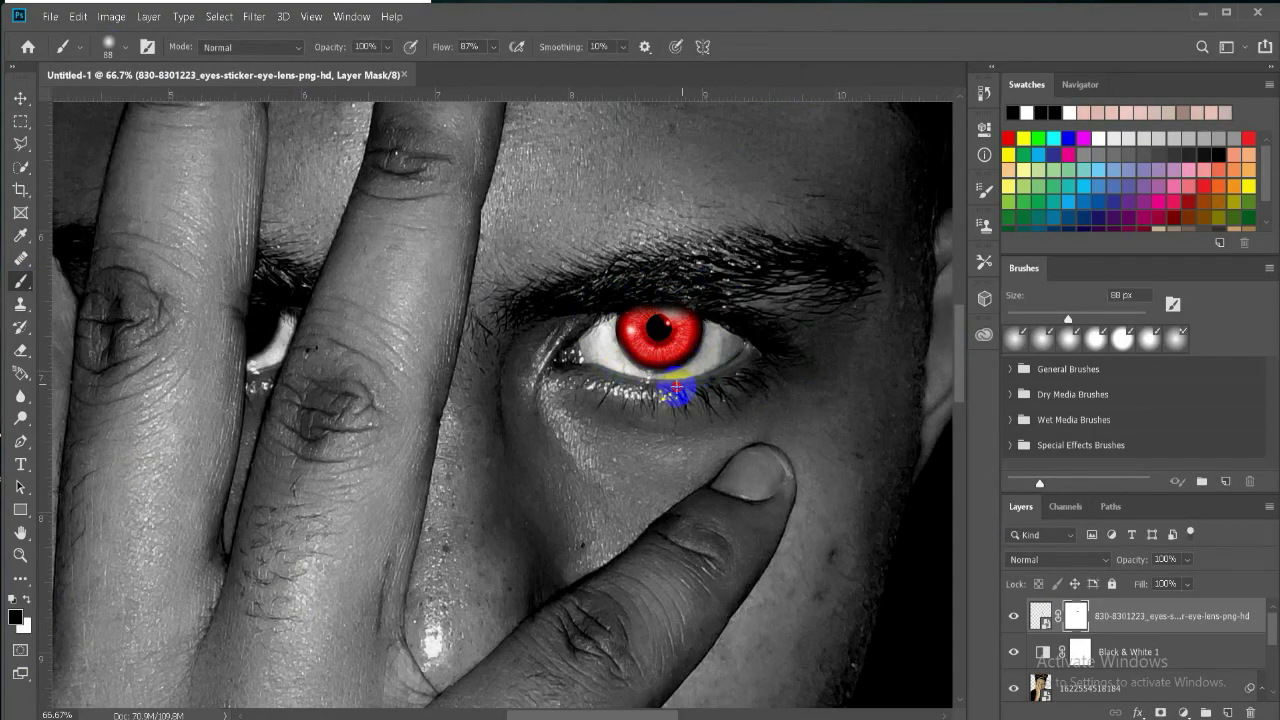
Set the lens blend mode back to Normal and copy the lens onto the eye between the fingers
left_click(1058, 559)
left_click(1030, 530)
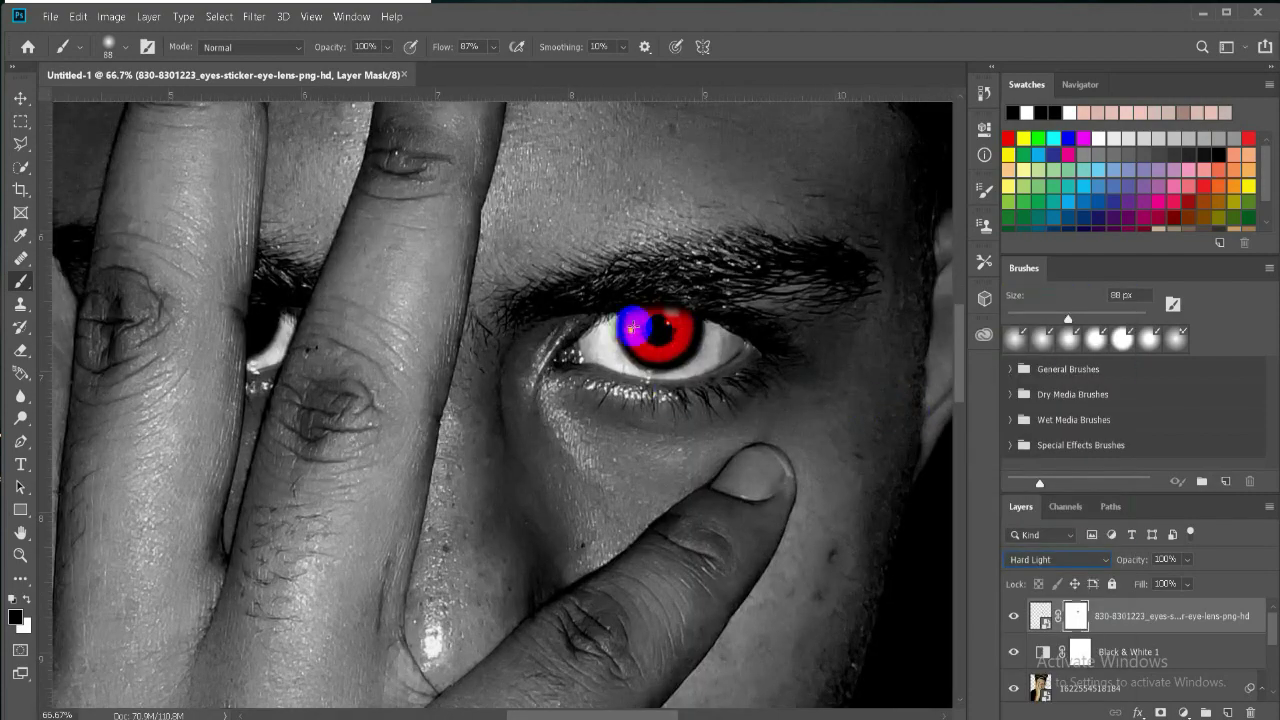
left_click(1058, 559)
left_click(1038, 298)
key("v")
left_click(843, 498)
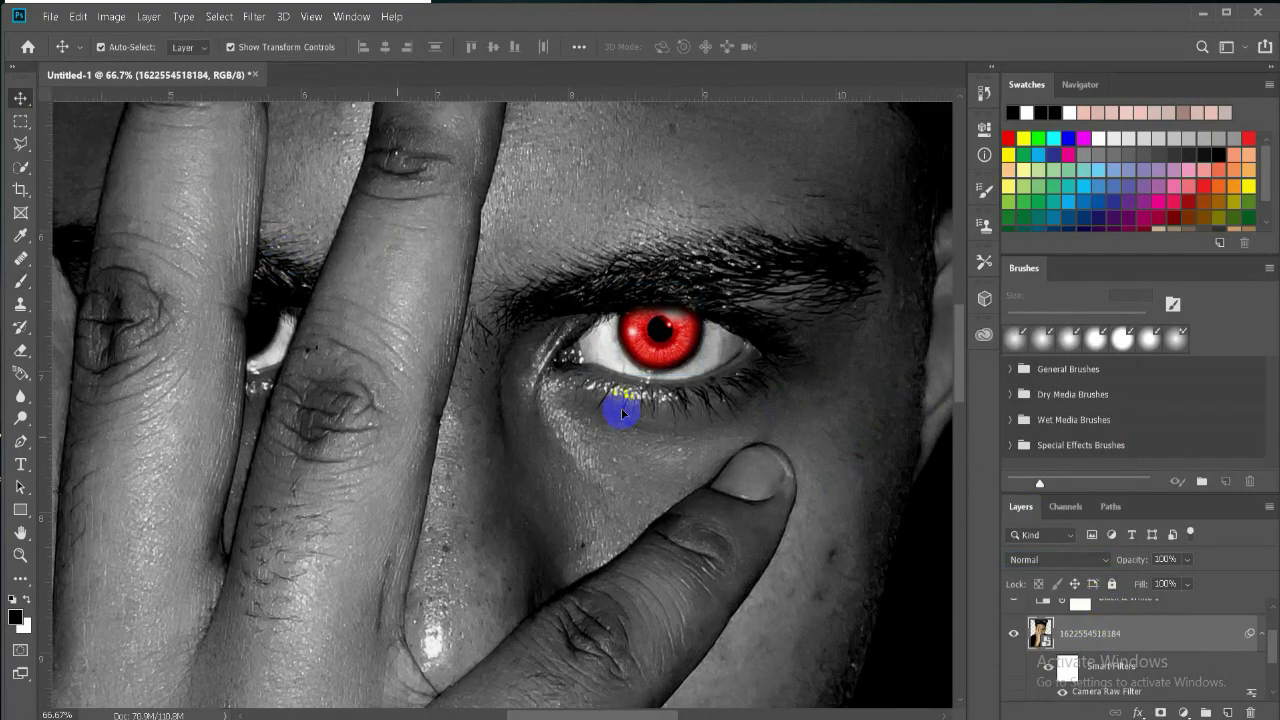
left_click_drag(622, 412, 205, 401)
Mask the lens copy and paint black at full flow where the finger covers it
left_click(1160, 712)
key("b")
key("x")
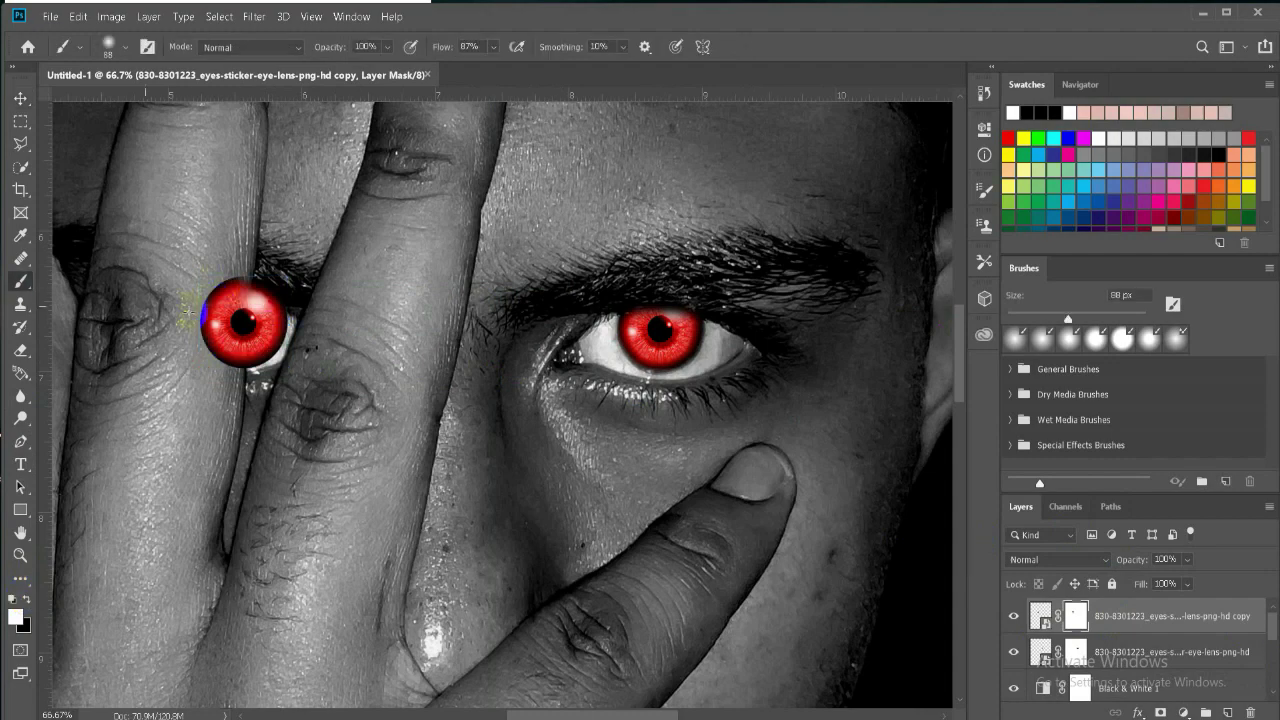
key("x")
key("shift+0")
left_click_drag(210, 300, 228, 362)
key("ctrl+minus")
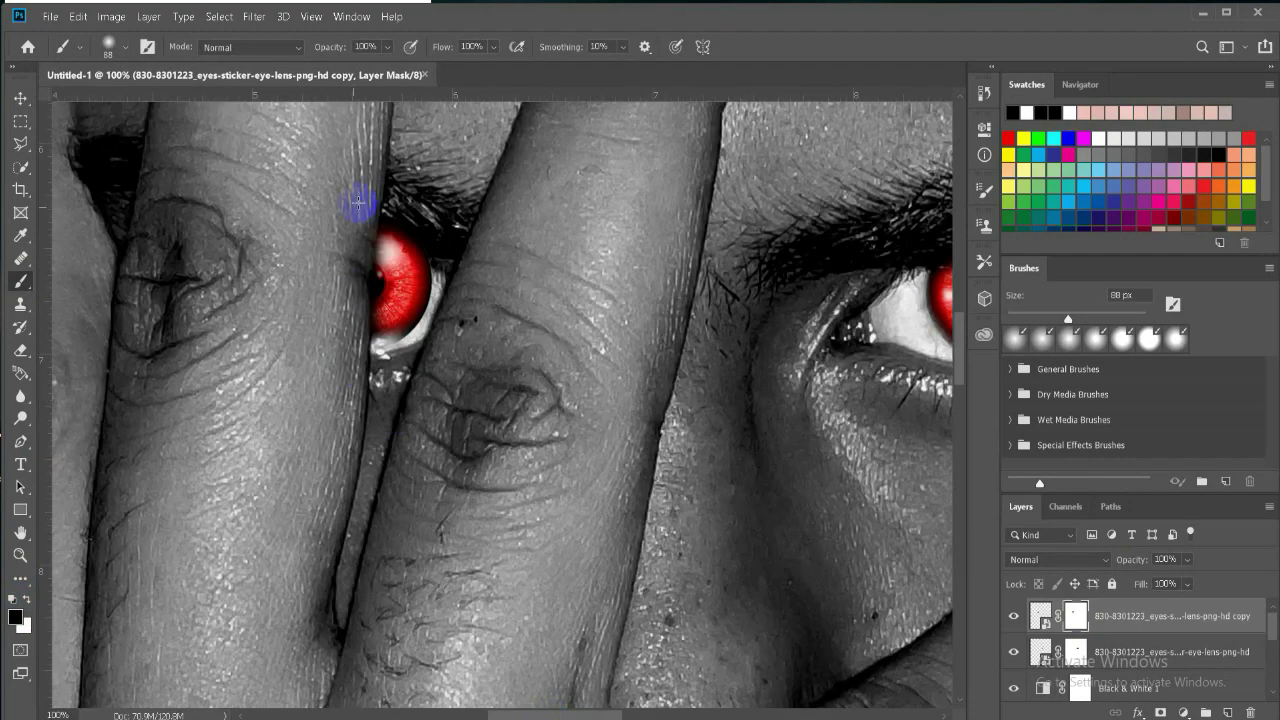
key("bracketright")
key("bracketright")
key("bracketright")
key("ctrl+minus")
key("ctrl+minus")
Darken the red lens with a Hue/Saturation adjustment at Saturation -11 and Lightness -39
left_click(1170, 651)
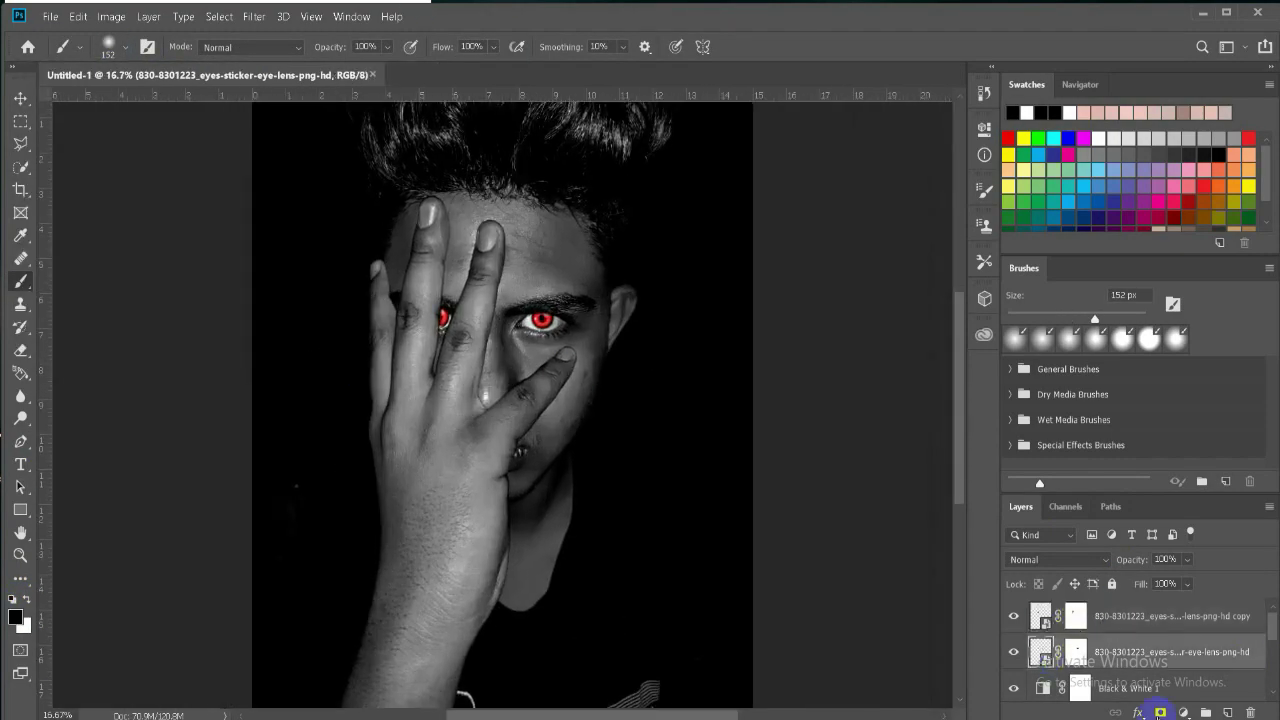
left_click(1183, 712)
left_click(1170, 537)
left_click_drag(867, 240, 882, 243)
left_click_drag(867, 308, 837, 313)
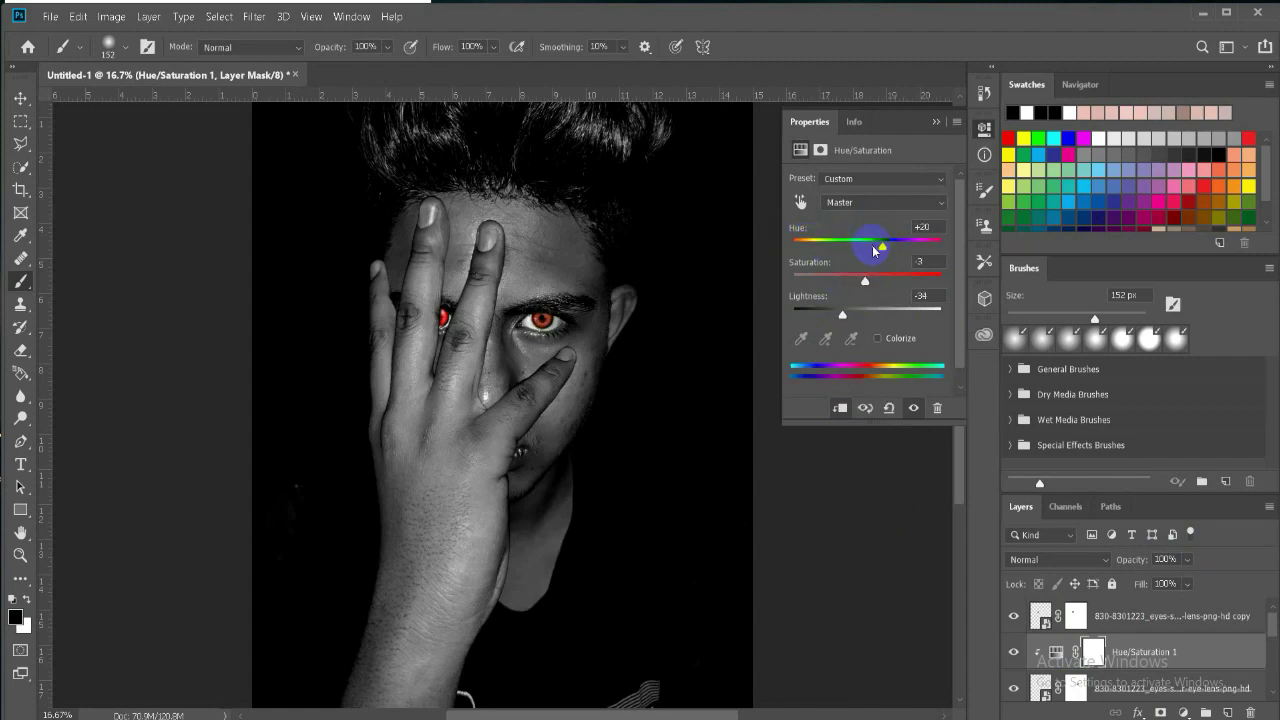
left_click_drag(882, 243, 867, 243)
left_click_drag(837, 309, 860, 278)
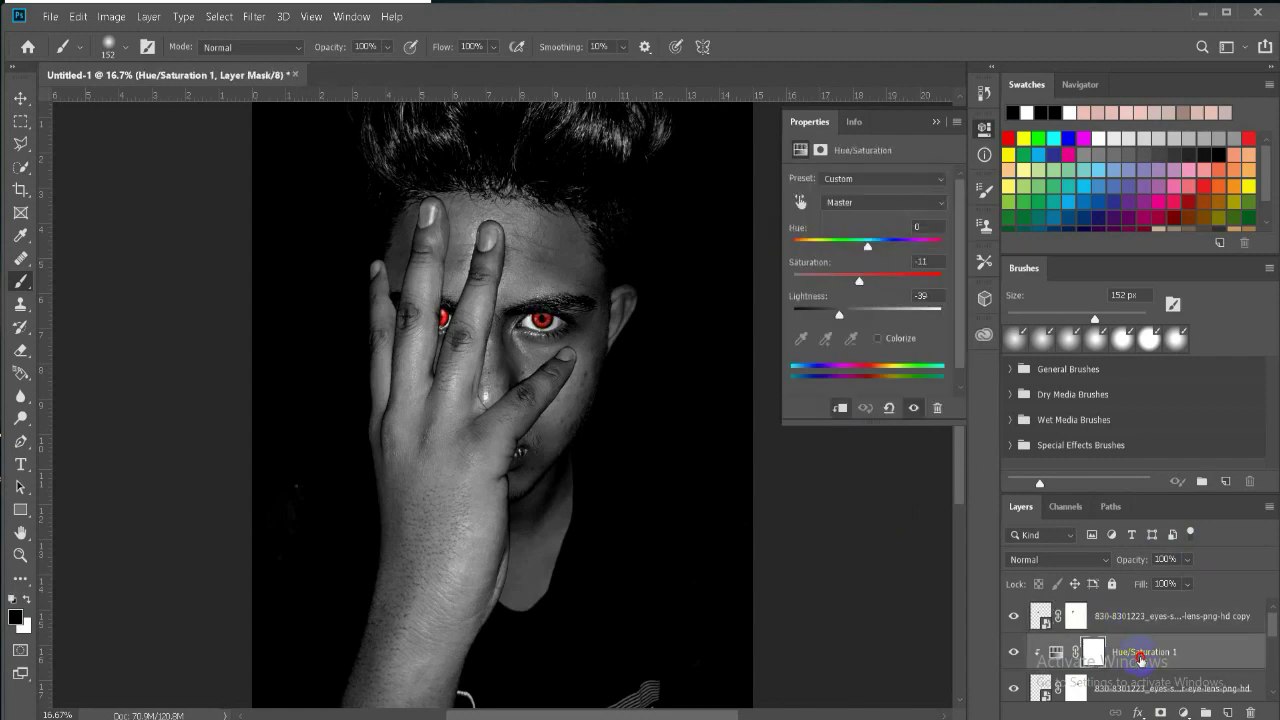
Merge the two lens layers into one and add an empty new layer on top
left_click(1143, 685, "shift")
right_click(1143, 680)
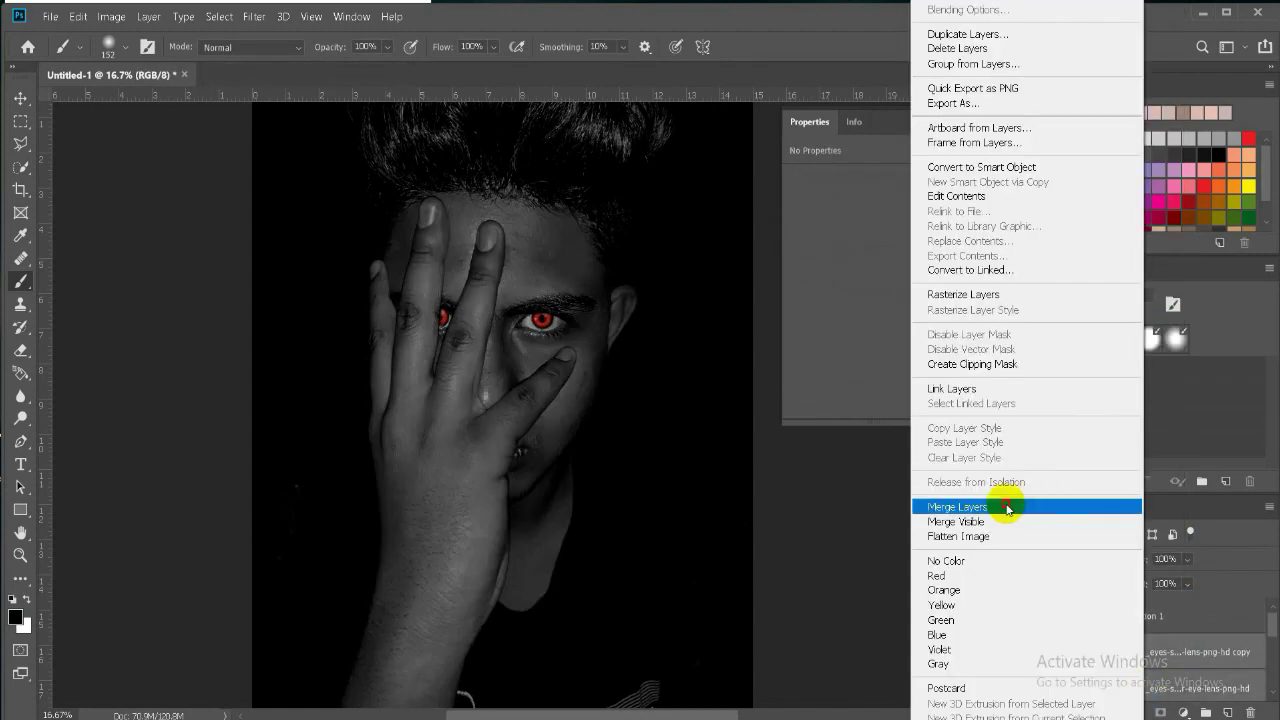
left_click(1007, 507)
left_click(1143, 616)
left_click(984, 130)
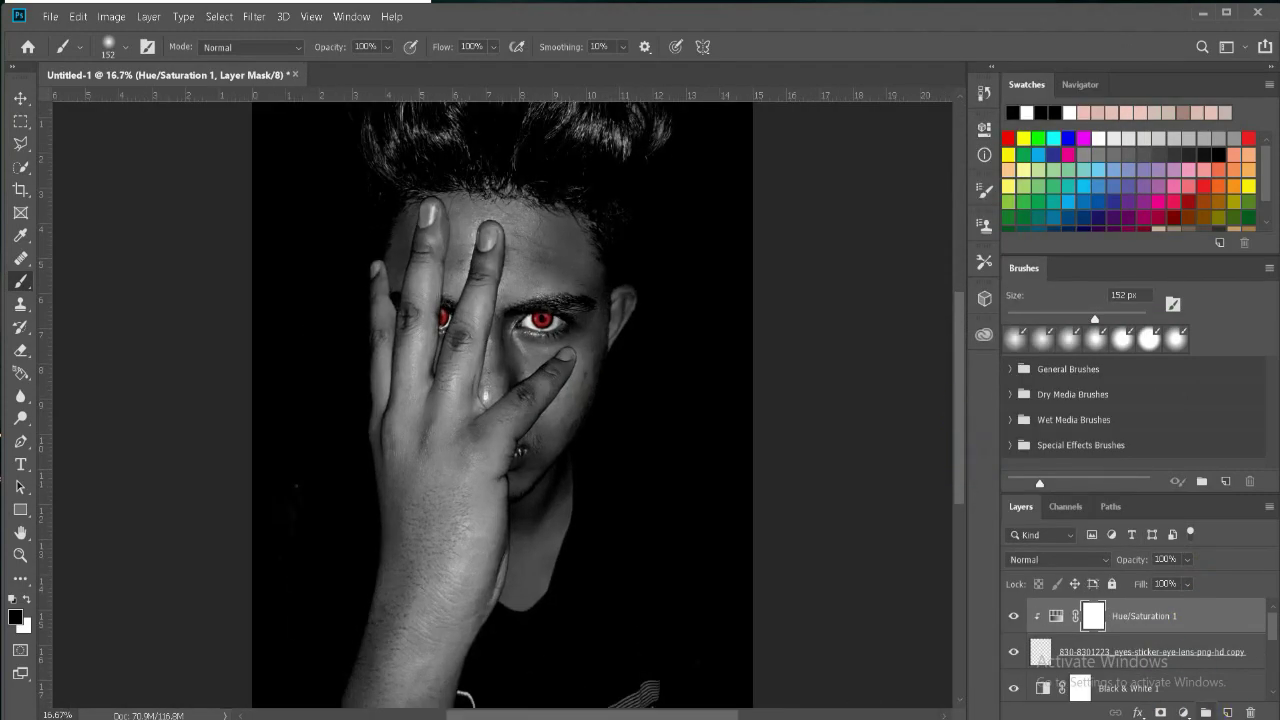
left_click(1227, 712)
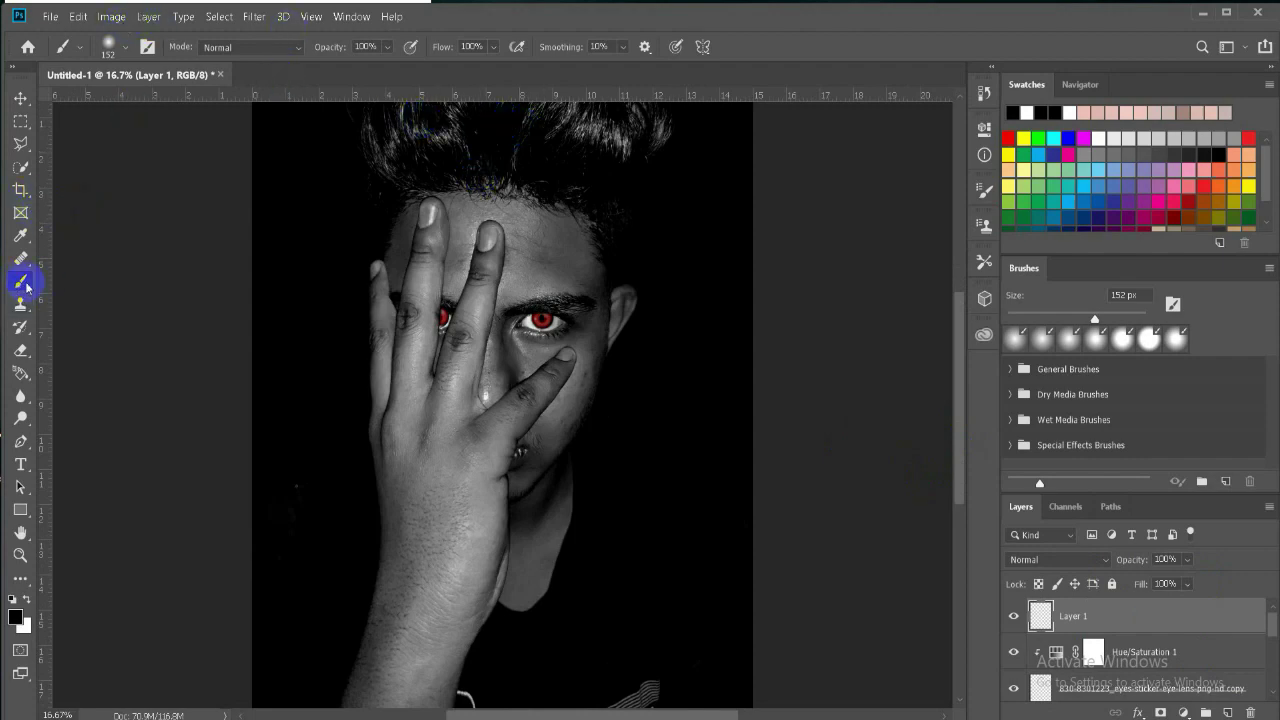
Set the brush to 65% flow and a size of 1811 px
left_click(113, 45)
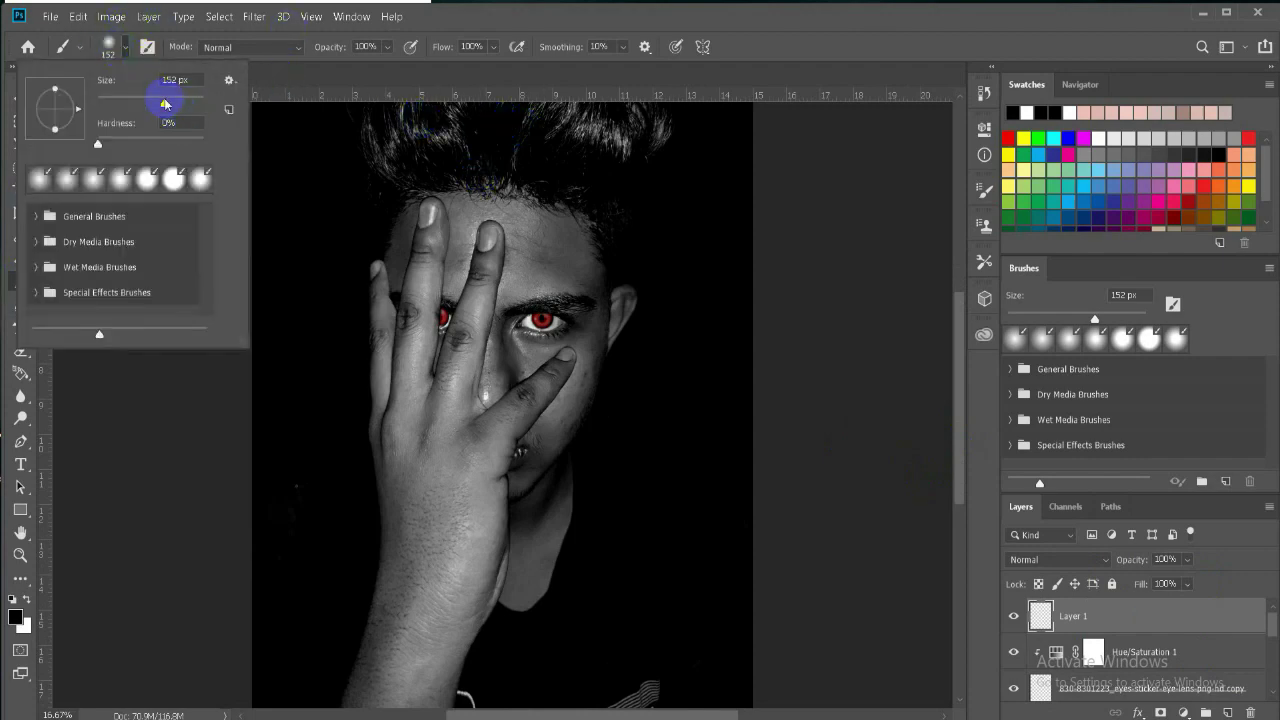
left_click(493, 46)
mouse_move(515, 66)
left_mouse_down()
mouse_move(450, 71)
mouse_move(486, 68)
left_mouse_up()
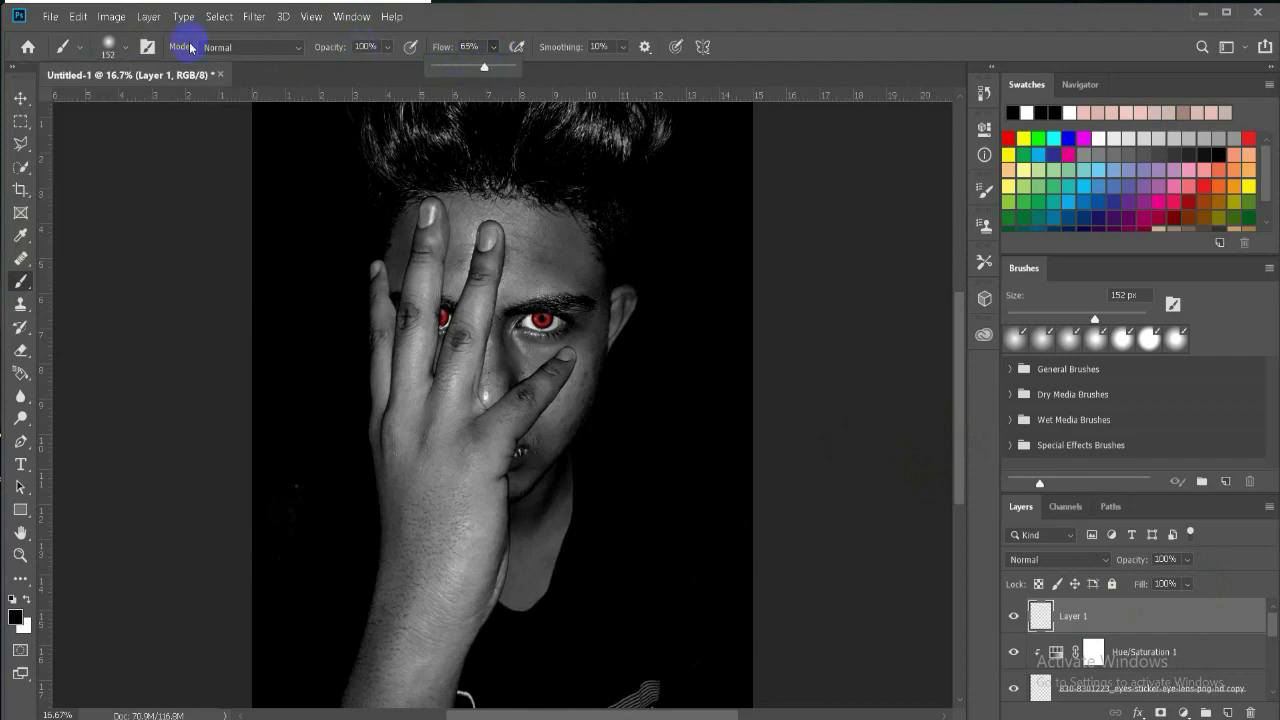
left_click(110, 45)
left_click(330, 215)
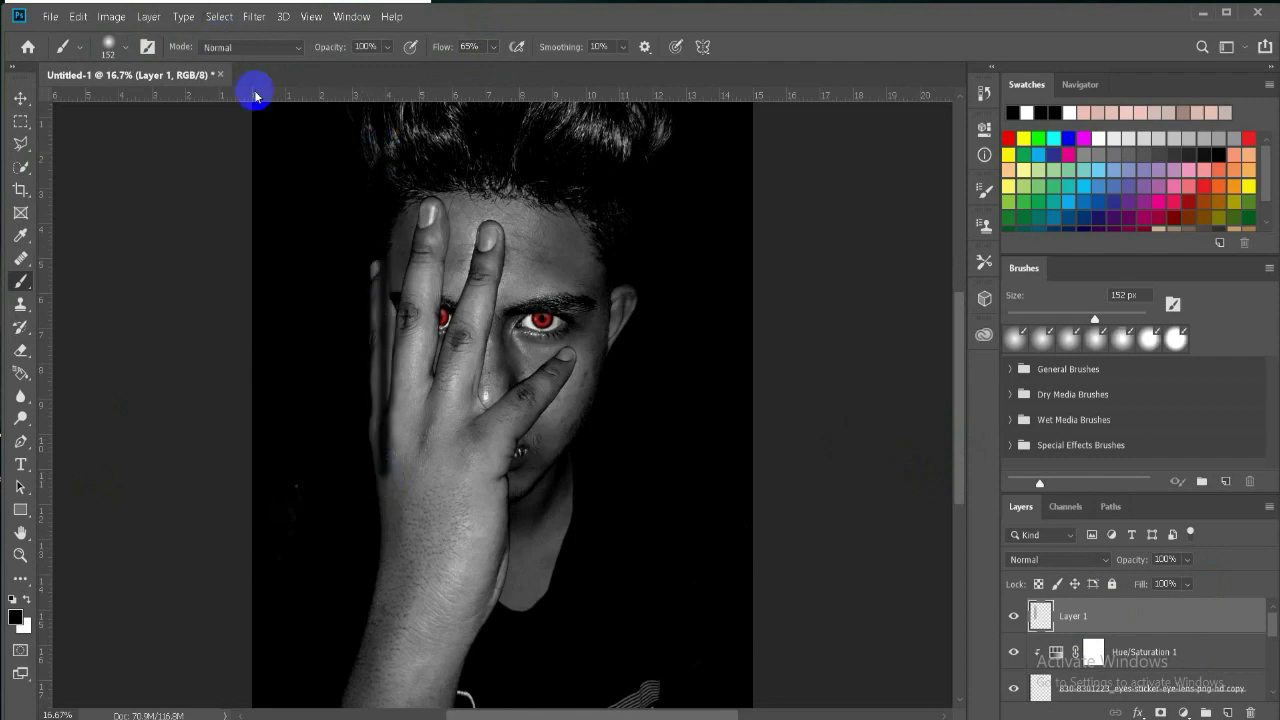
left_click(108, 45)
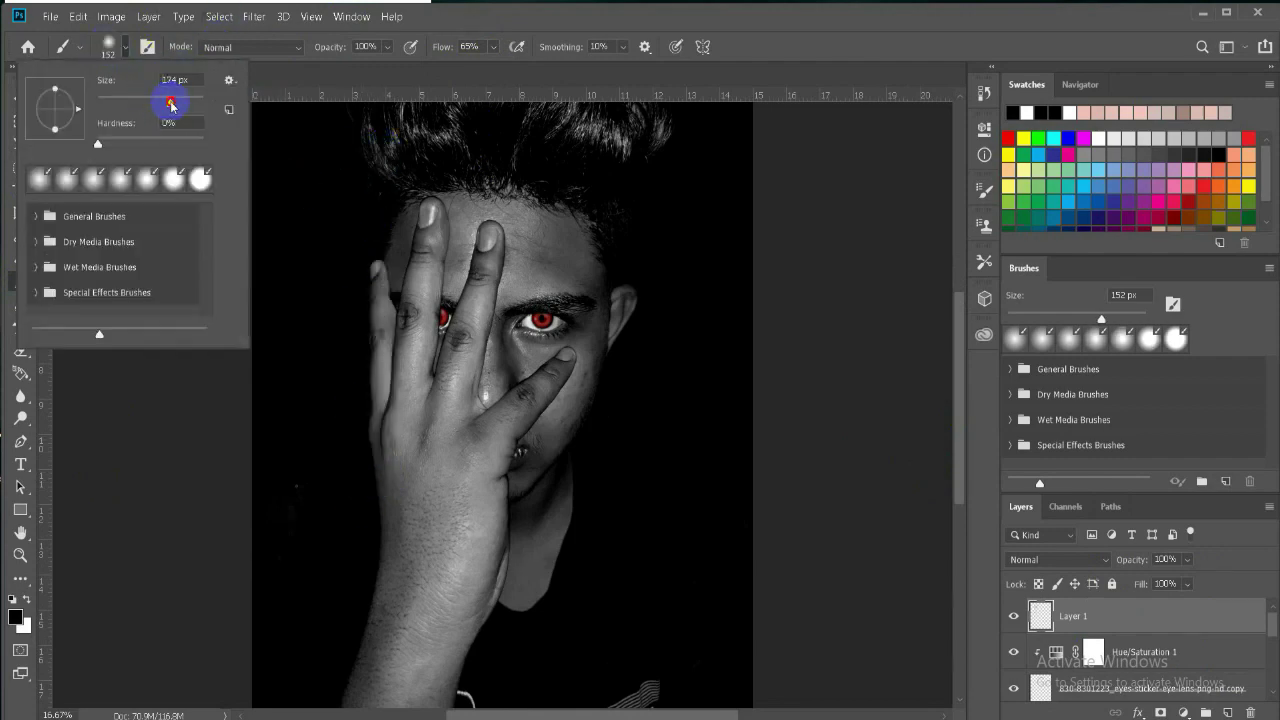
left_click_drag(171, 100, 192, 105)
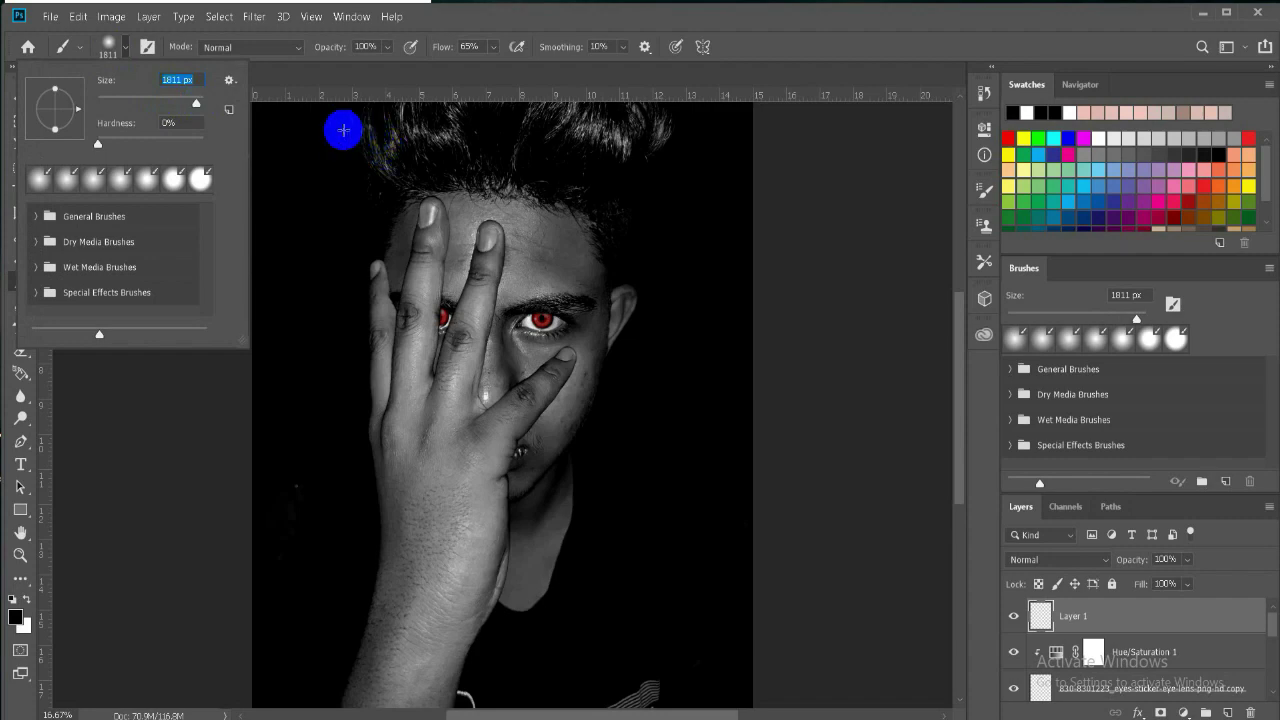
left_click(342, 253)
Paint soft black strokes over the hand's left side and edge on Layer 1
mouse_move(340, 423)
left_mouse_down()
mouse_move(363, 237)
mouse_move(331, 500)
mouse_move(282, 665)
mouse_move(317, 549)
mouse_move(329, 583)
mouse_move(297, 714)
left_mouse_up()
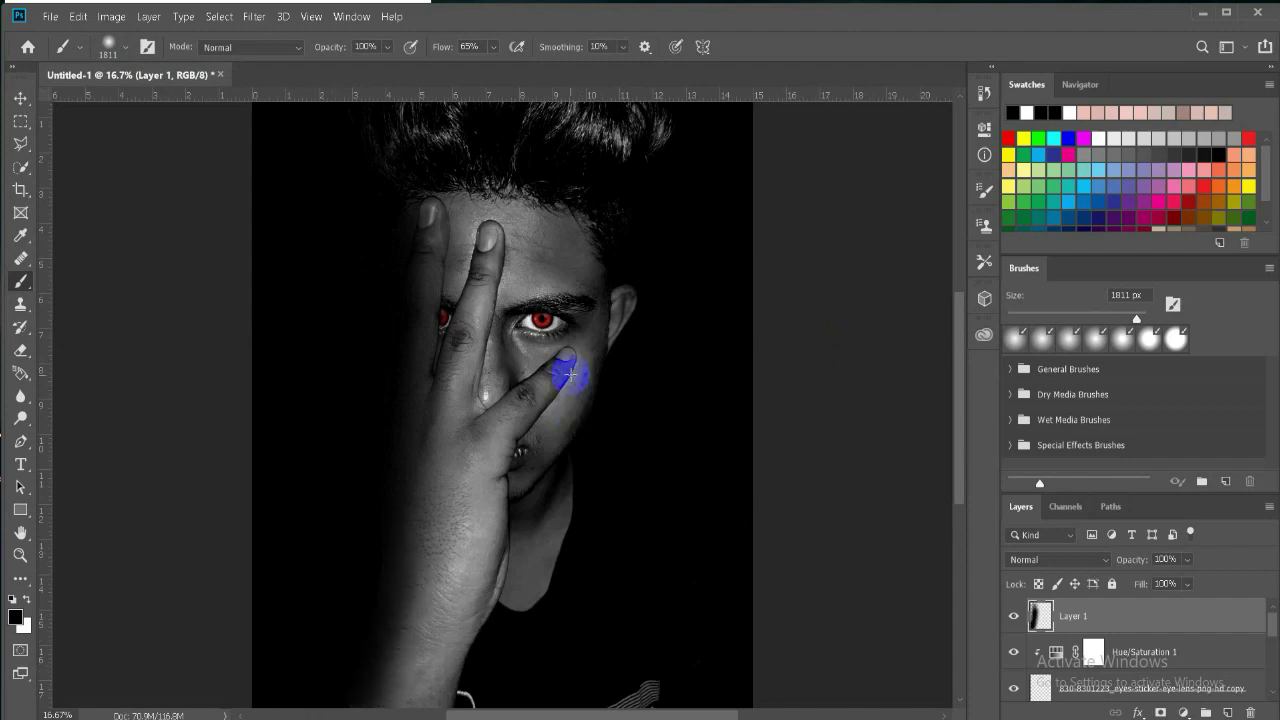
left_click_drag(962, 360, 957, 405)
left_click_drag(343, 487, 300, 663)
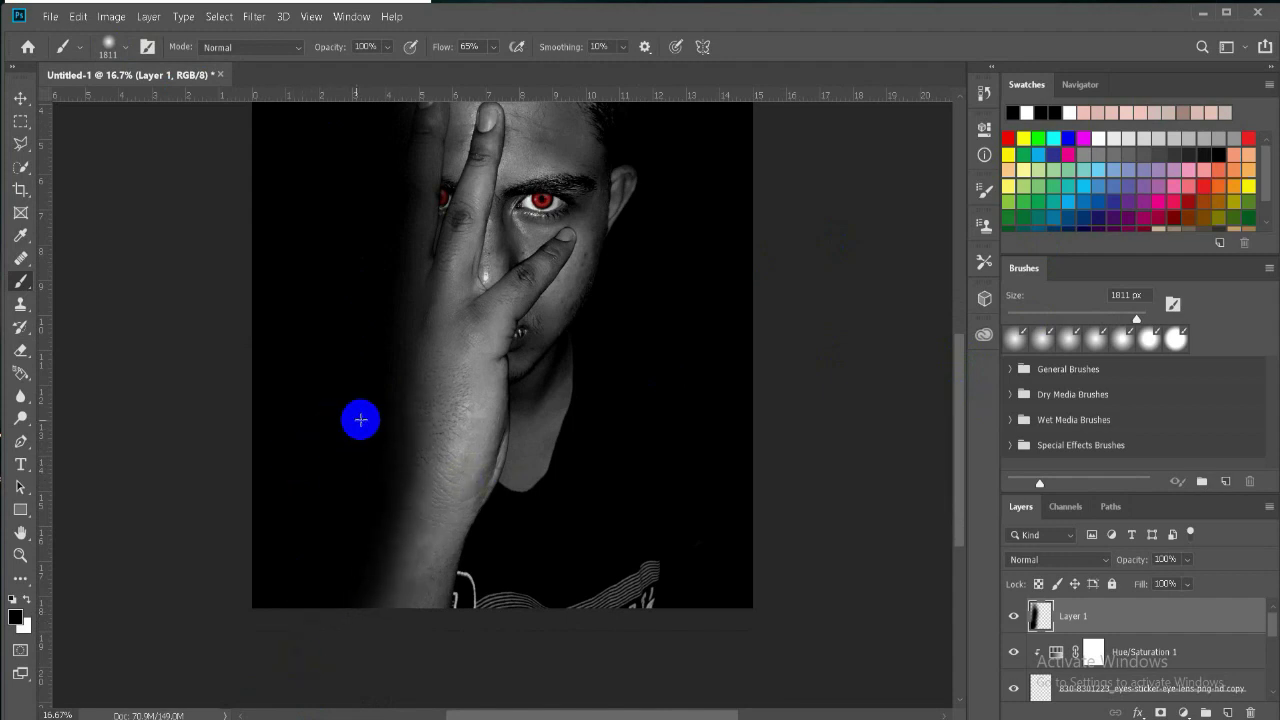
key("ctrl+minus")
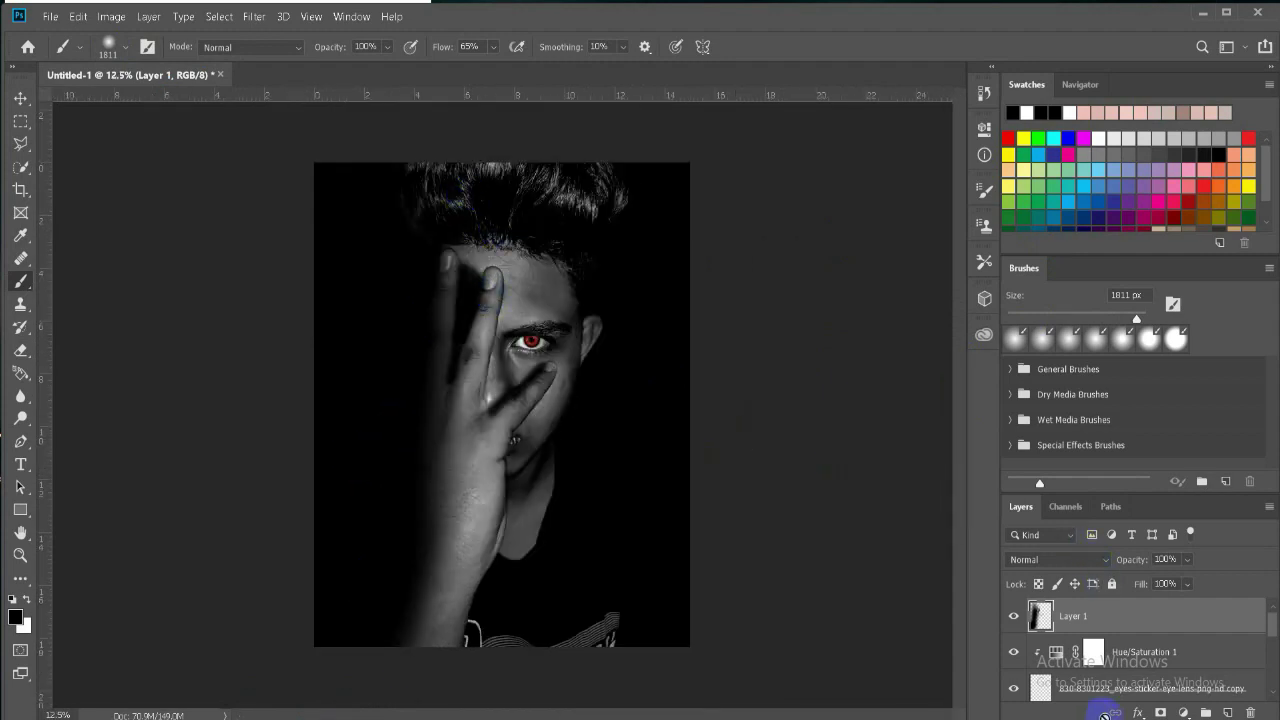
Mask Layer 1 and paint black with a 196 px brush over the raised fingertip and hairline
left_click(1159, 712)
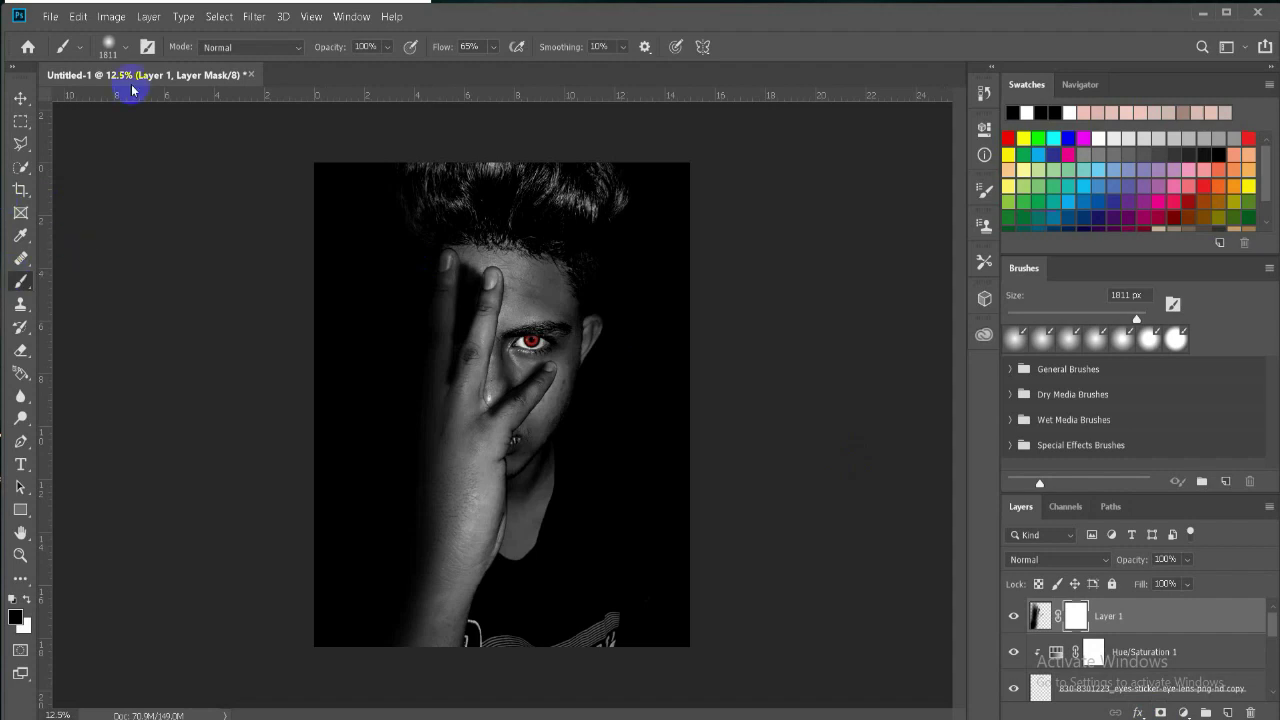
left_click(125, 48)
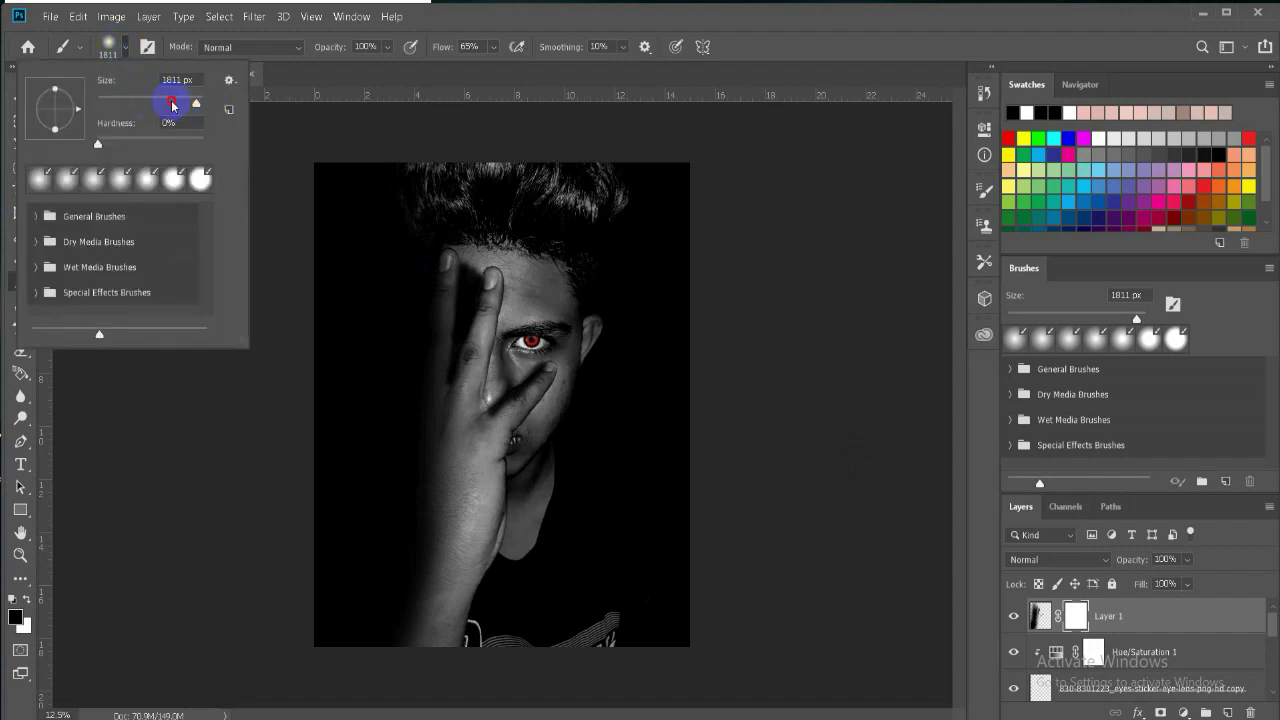
left_click(455, 255)
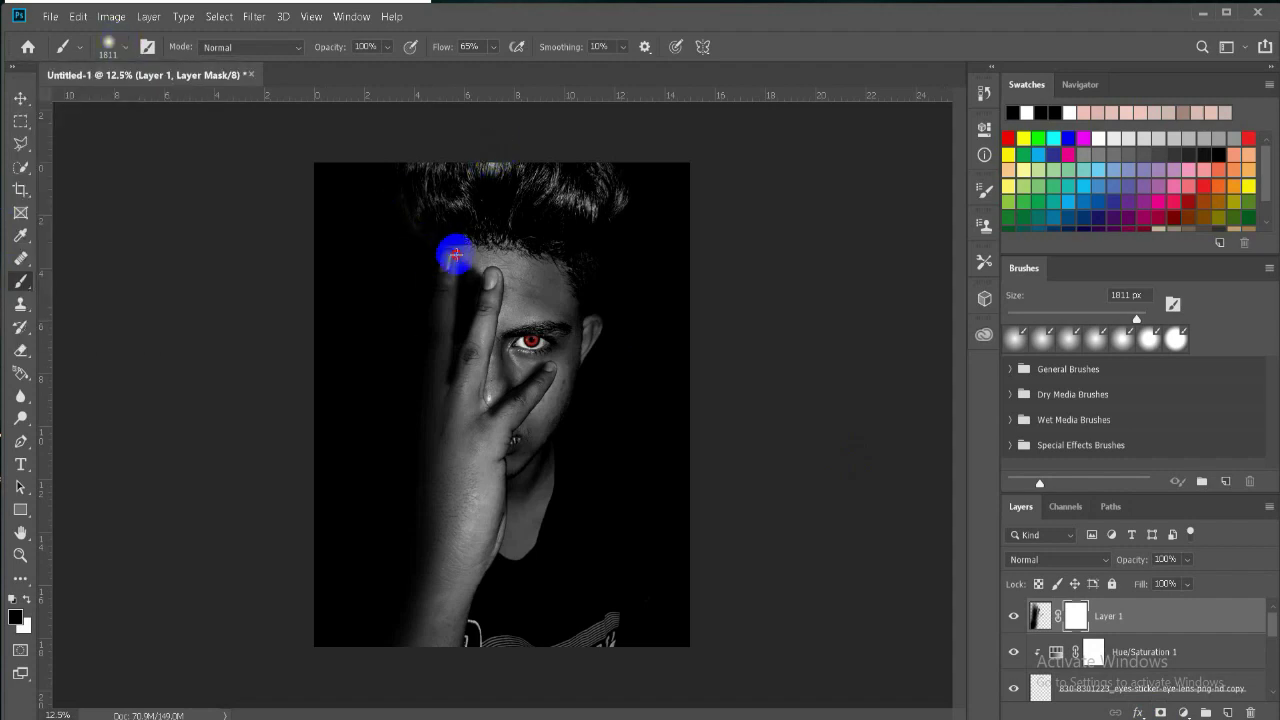
left_click_drag(455, 255, 464, 265)
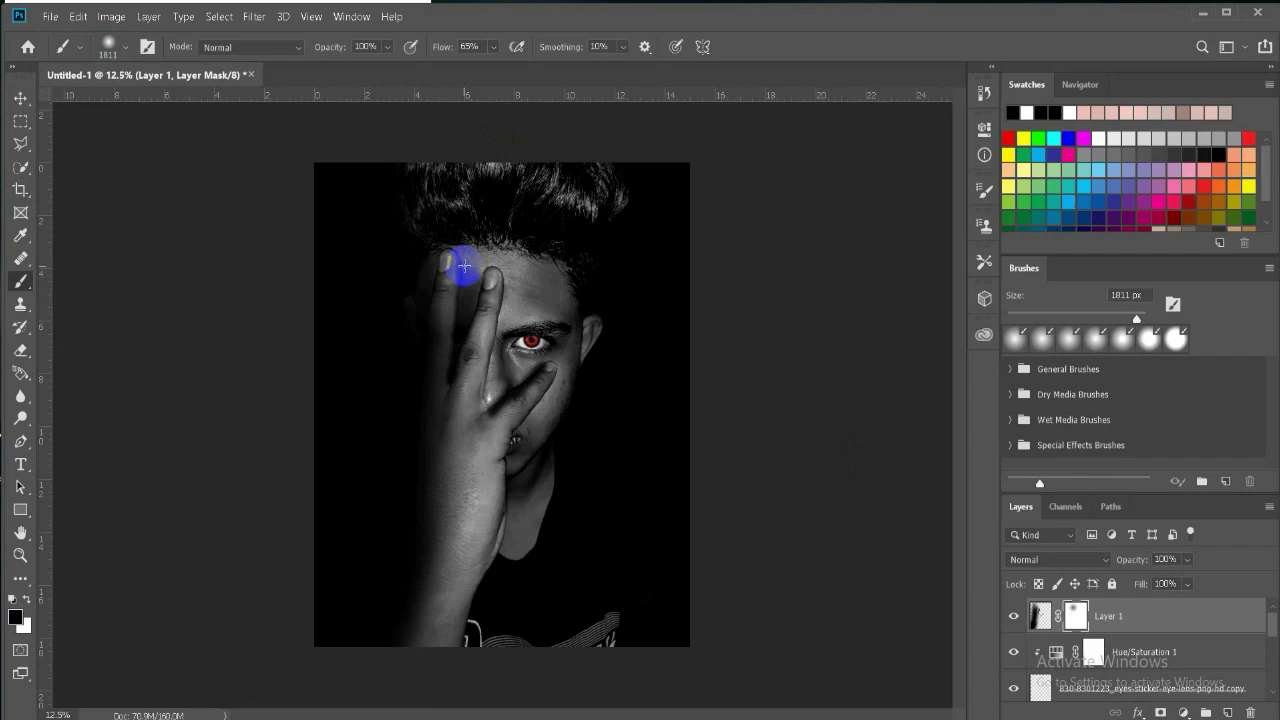
left_click(108, 47)
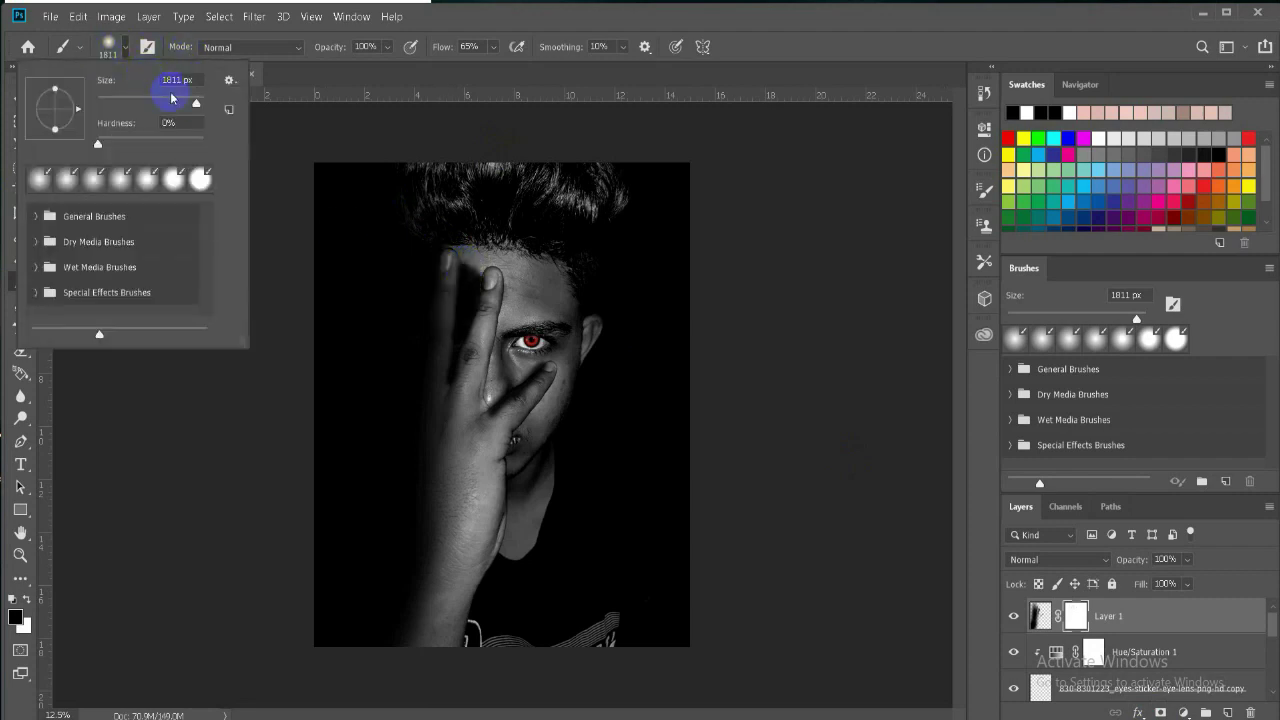
left_click(452, 266)
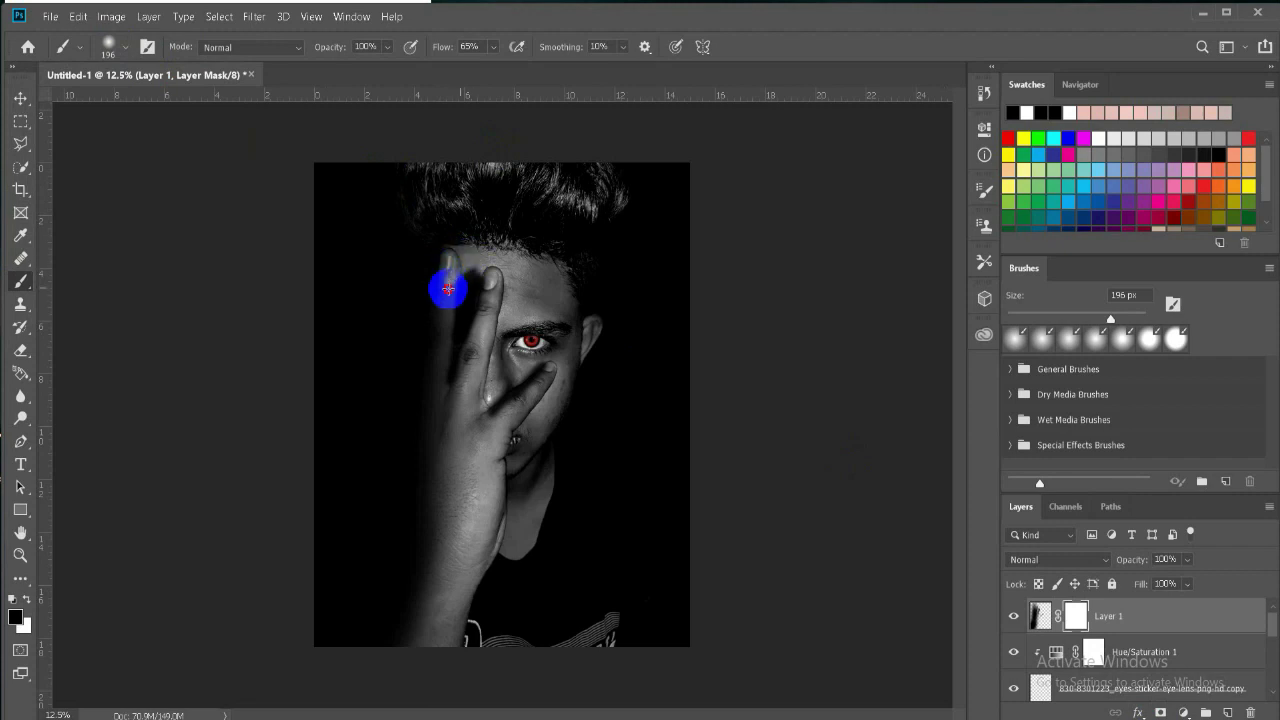
left_click_drag(449, 286, 491, 234)
mouse_move(446, 305)
left_mouse_down()
mouse_move(464, 256)
mouse_move(466, 283)
mouse_move(466, 270)
left_mouse_up()
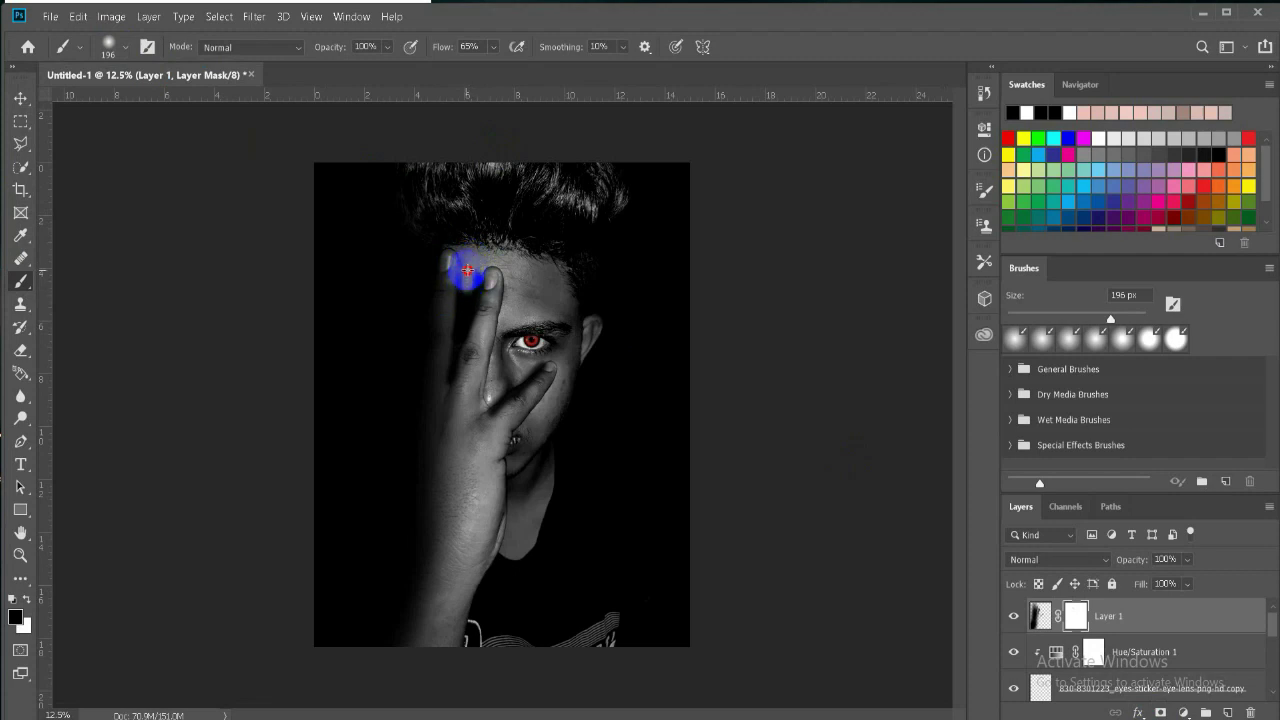
mouse_move(464, 287)
left_mouse_down()
mouse_move(457, 266)
mouse_move(468, 287)
left_mouse_up()
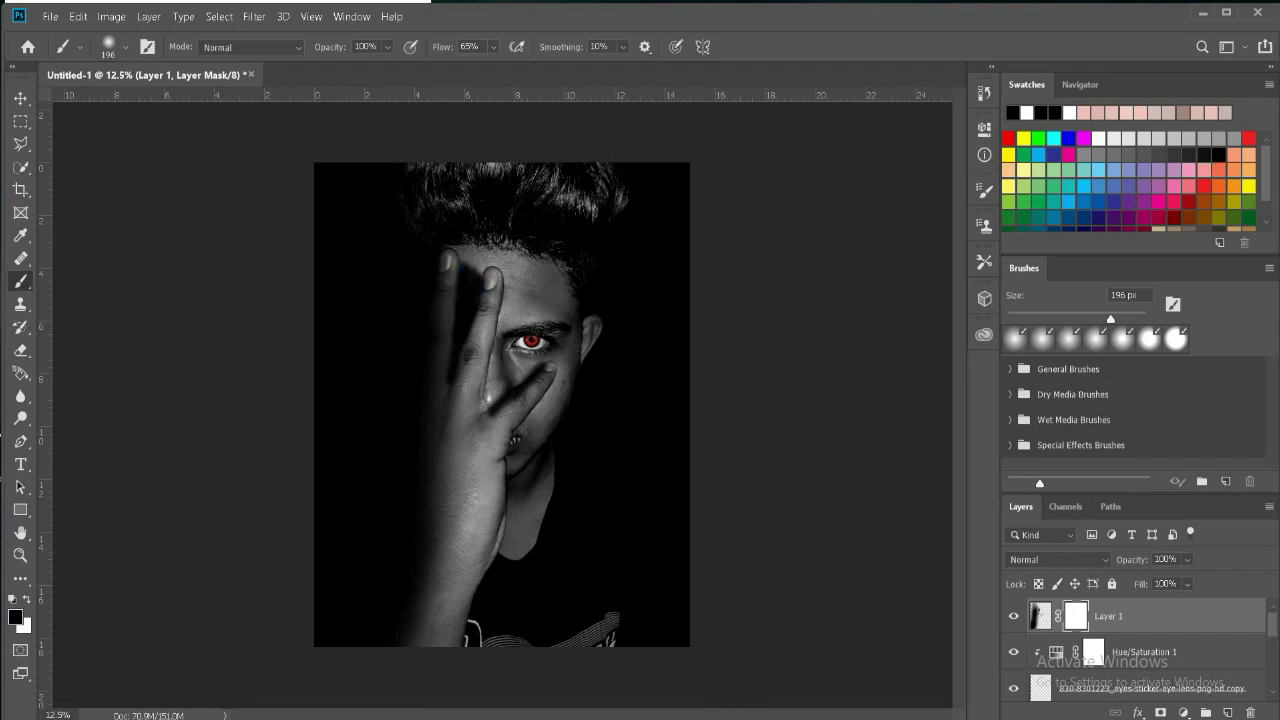
left_click(1035, 617)
Hide the shadow layer and select the original photo layer
left_click(1013, 618)
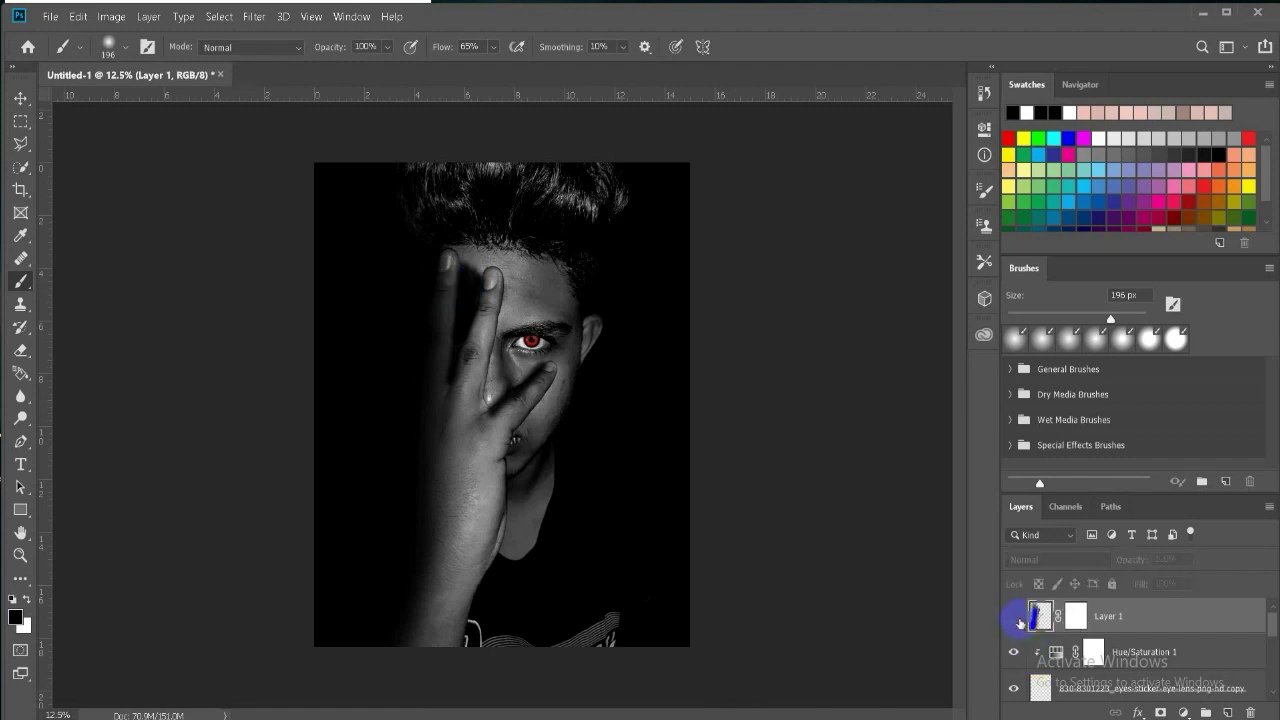
left_click(1183, 712)
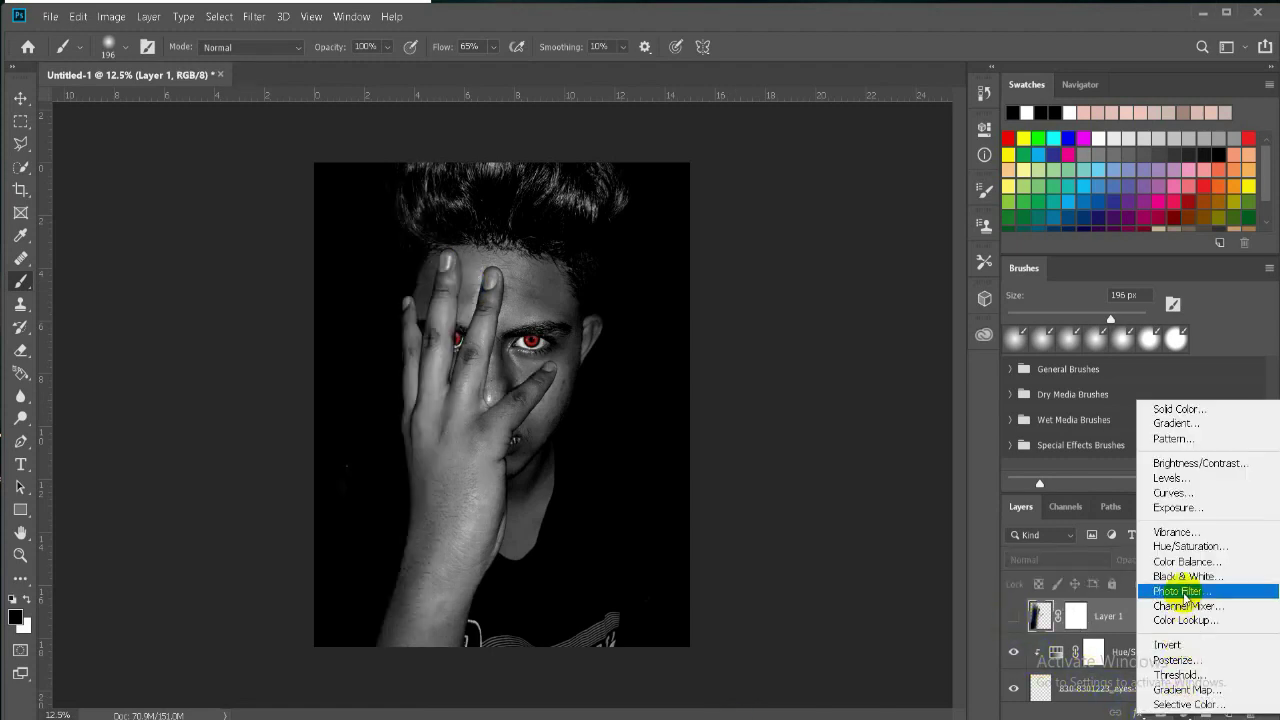
left_click(1270, 506)
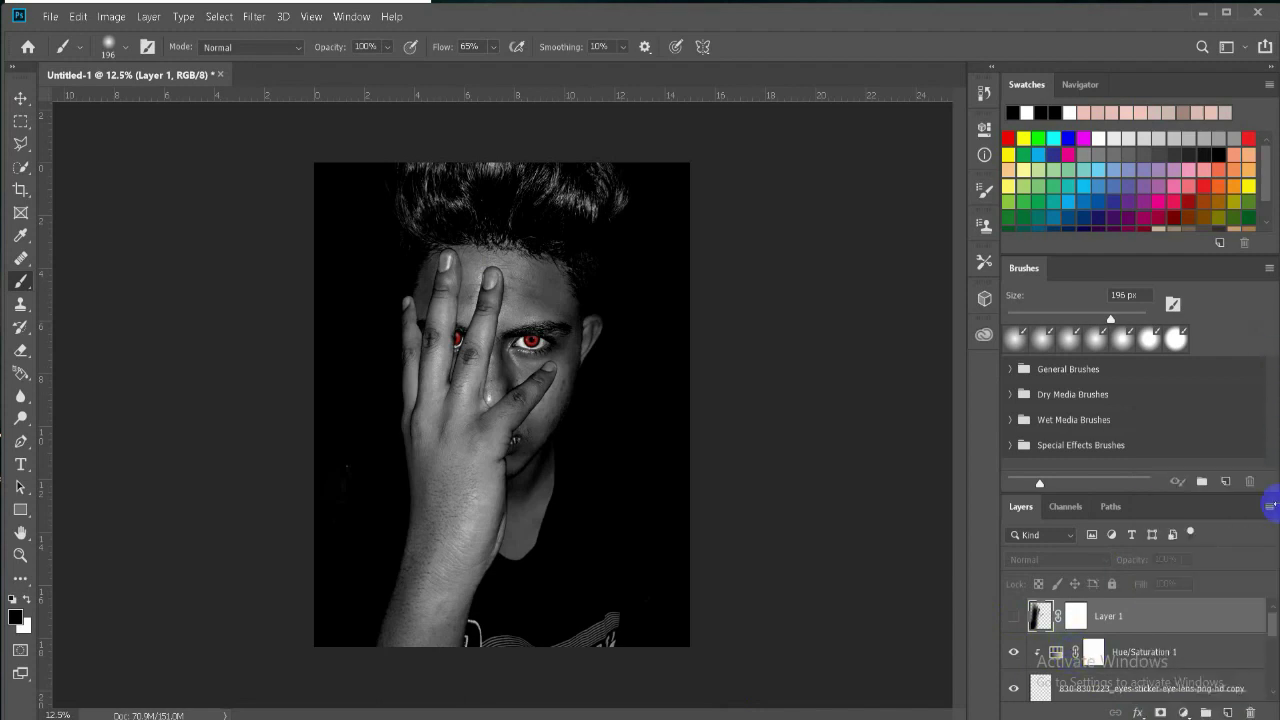
scroll(1272, 622, "down", 3)
left_click(1225, 645)
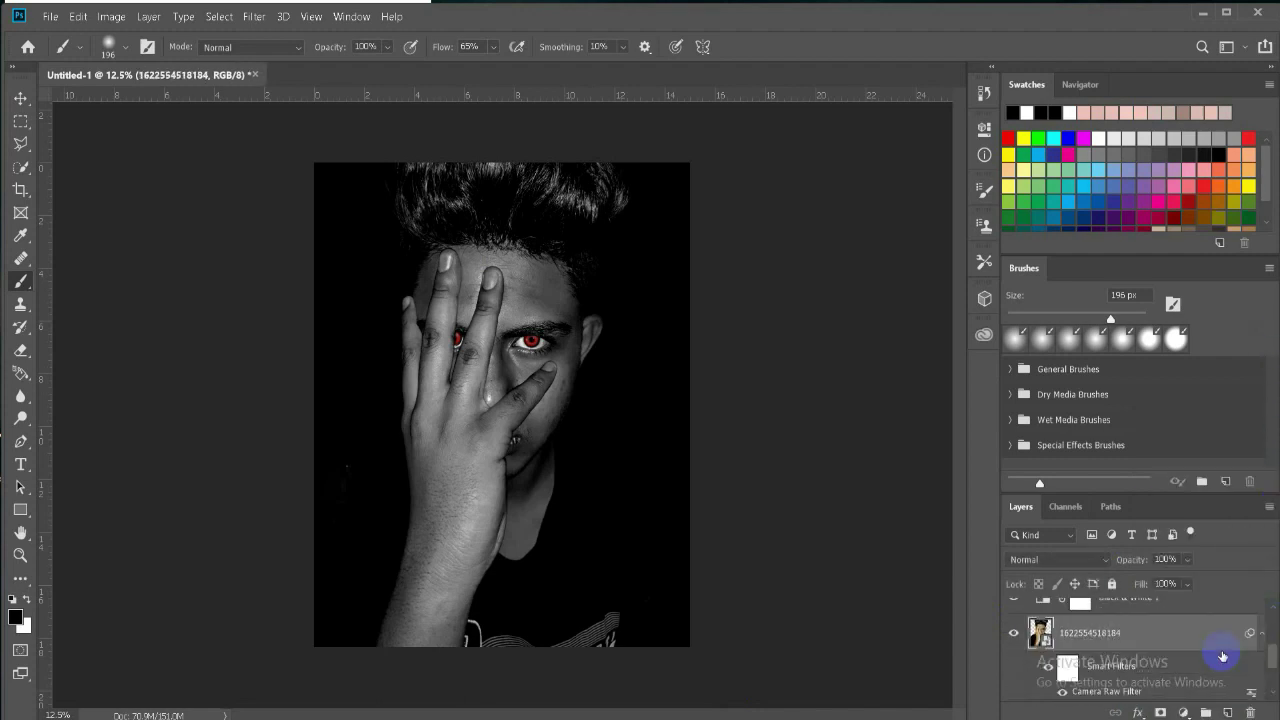
Add an Exposure adjustment clipped to the layer below, set to about -8.64
left_click(1193, 712)
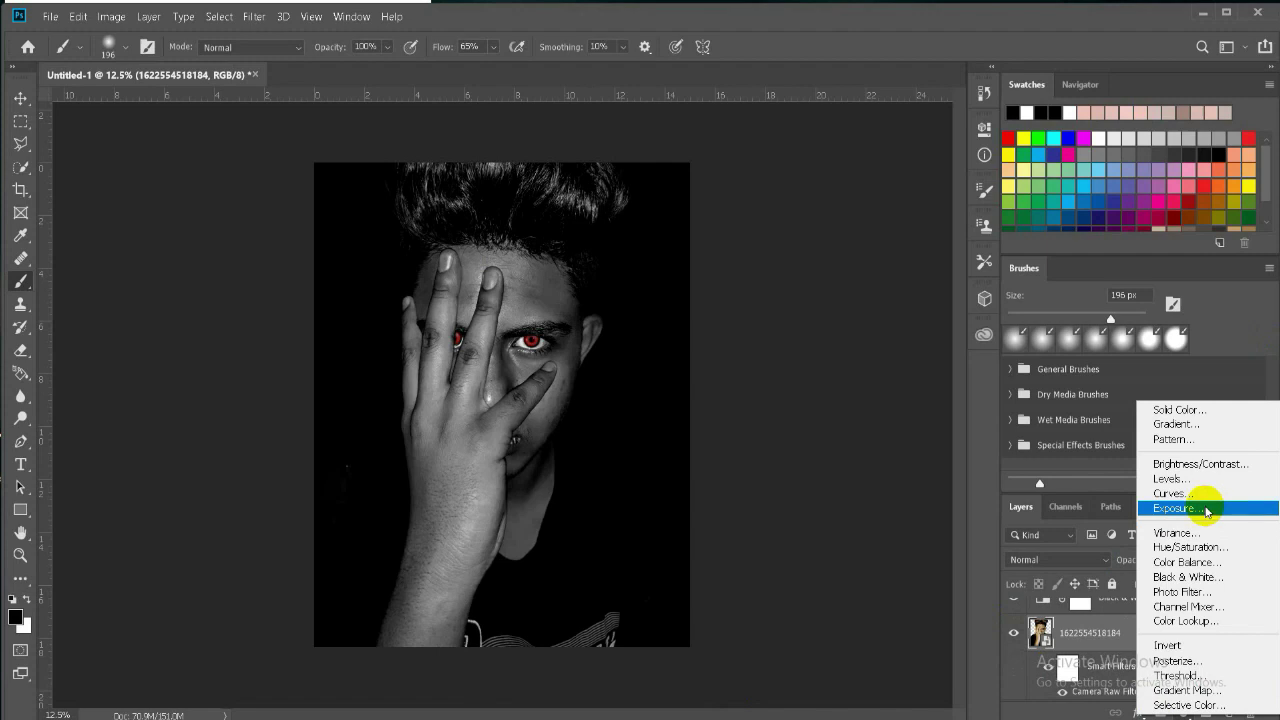
left_click(1207, 509)
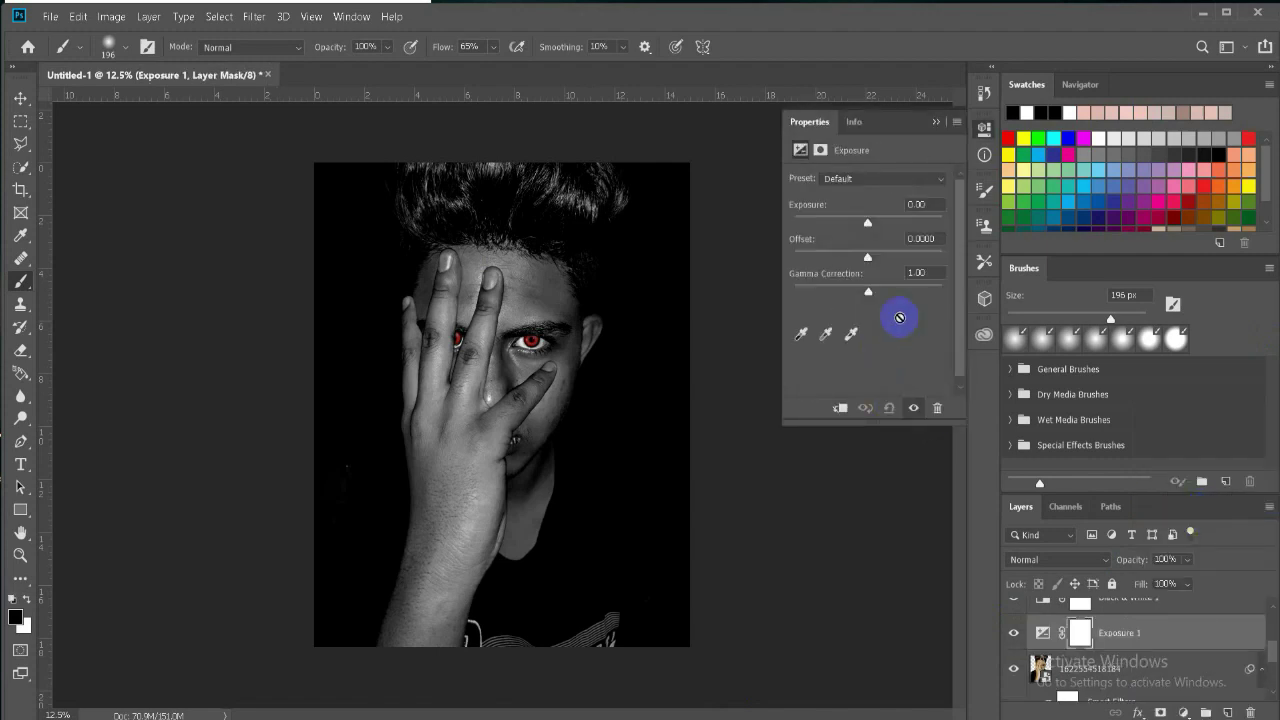
left_click(840, 408)
left_click_drag(867, 222, 820, 224)
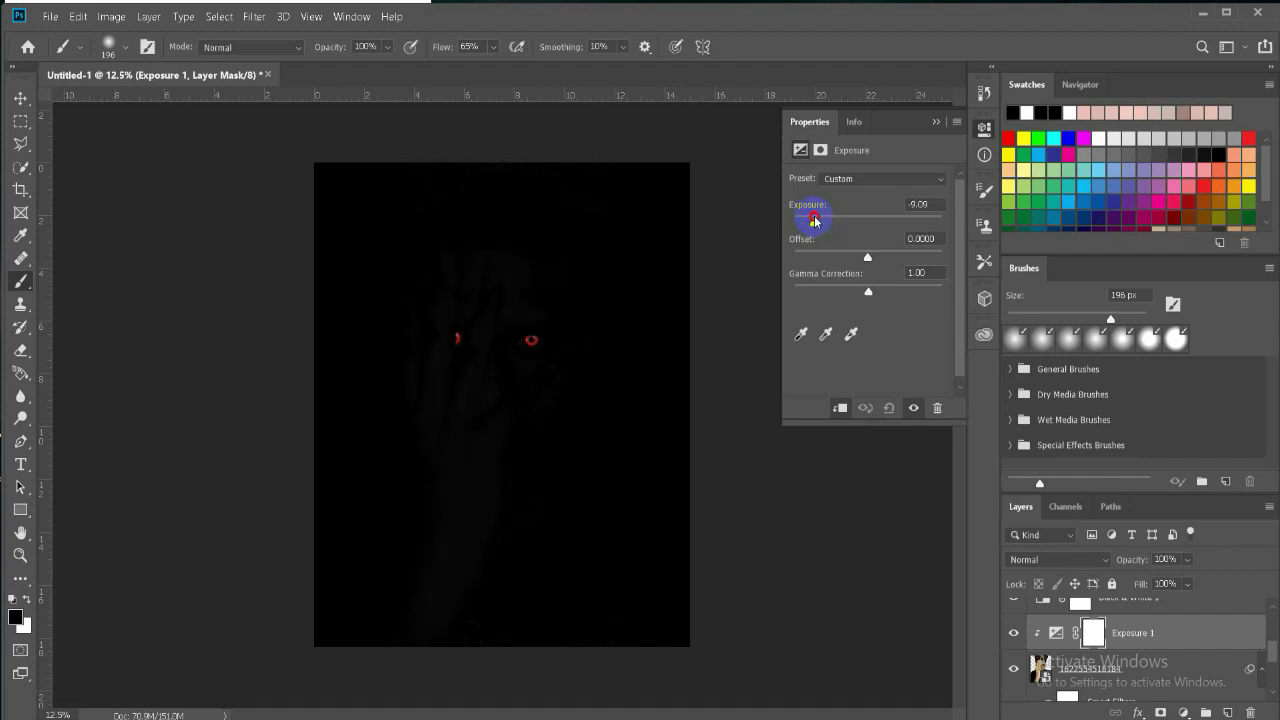
mouse_move(858, 257)
left_mouse_down()
mouse_move(824, 257)
mouse_move(868, 257)
left_mouse_up()
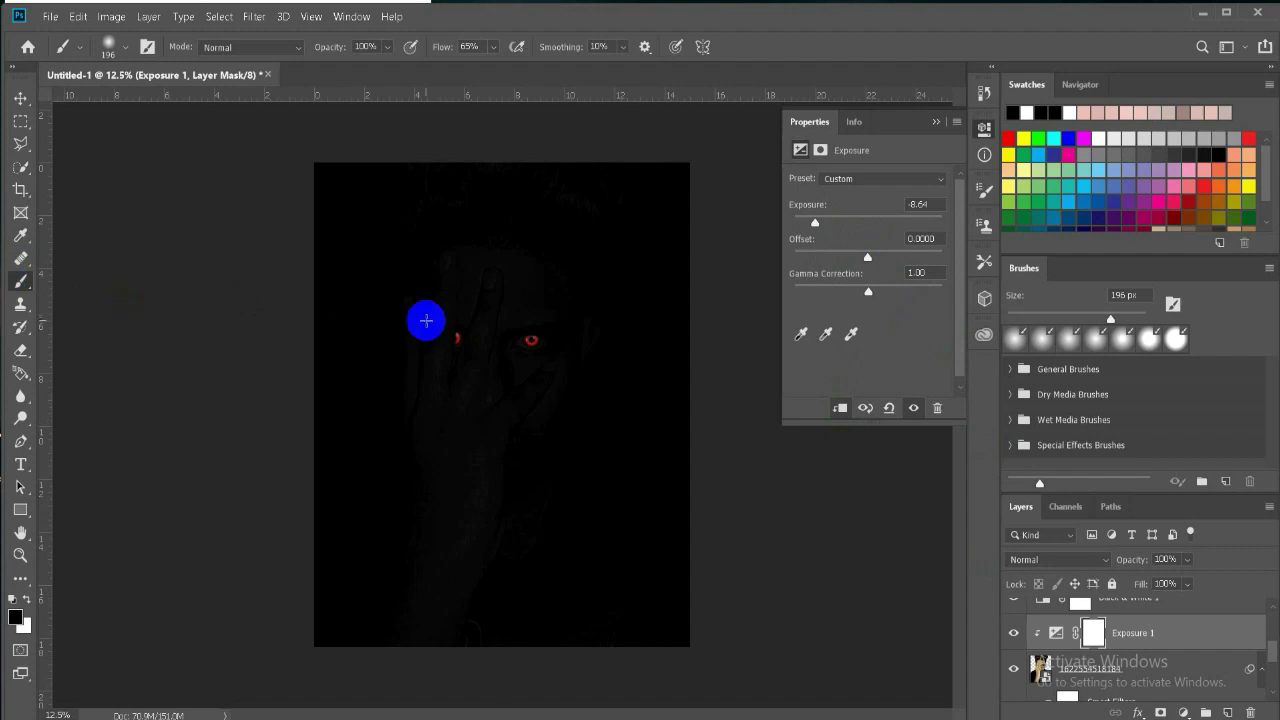
Keep the Exposure adjustment clipped and set the brush to about 29% flow and 306 px
left_click(840, 409)
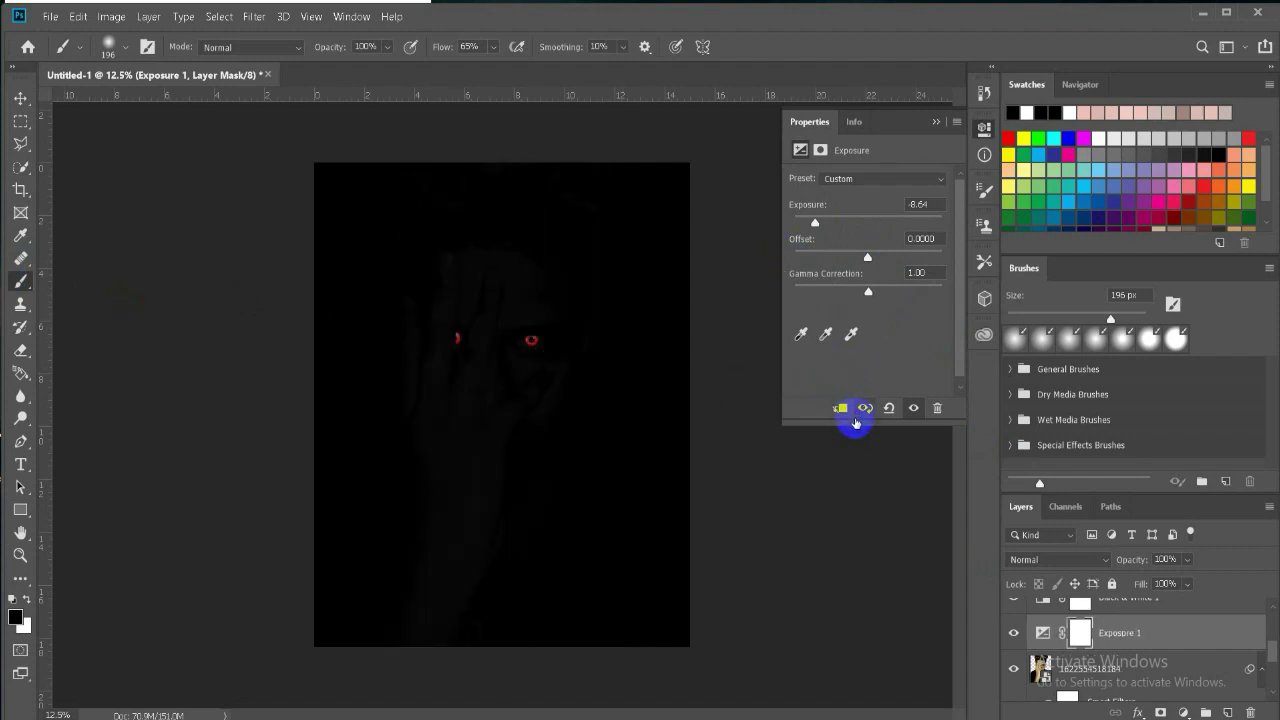
left_click(839, 408)
left_click(938, 122)
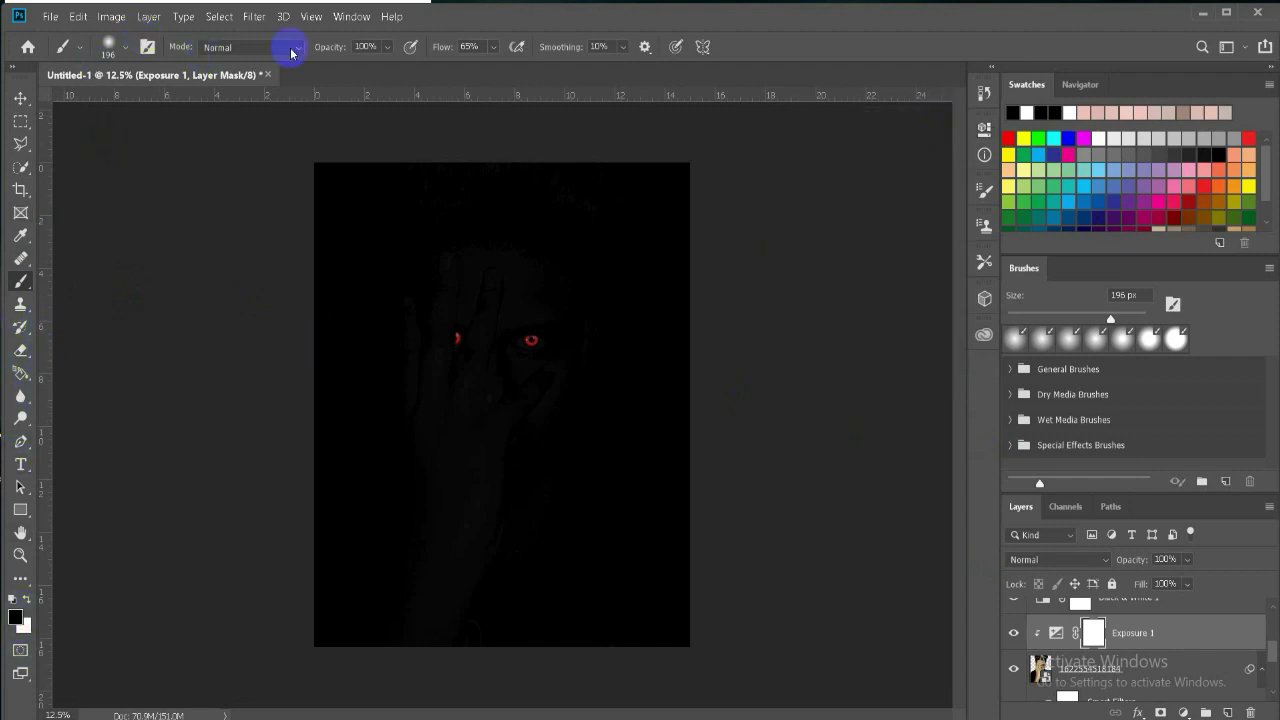
left_click(493, 47)
left_click(496, 66)
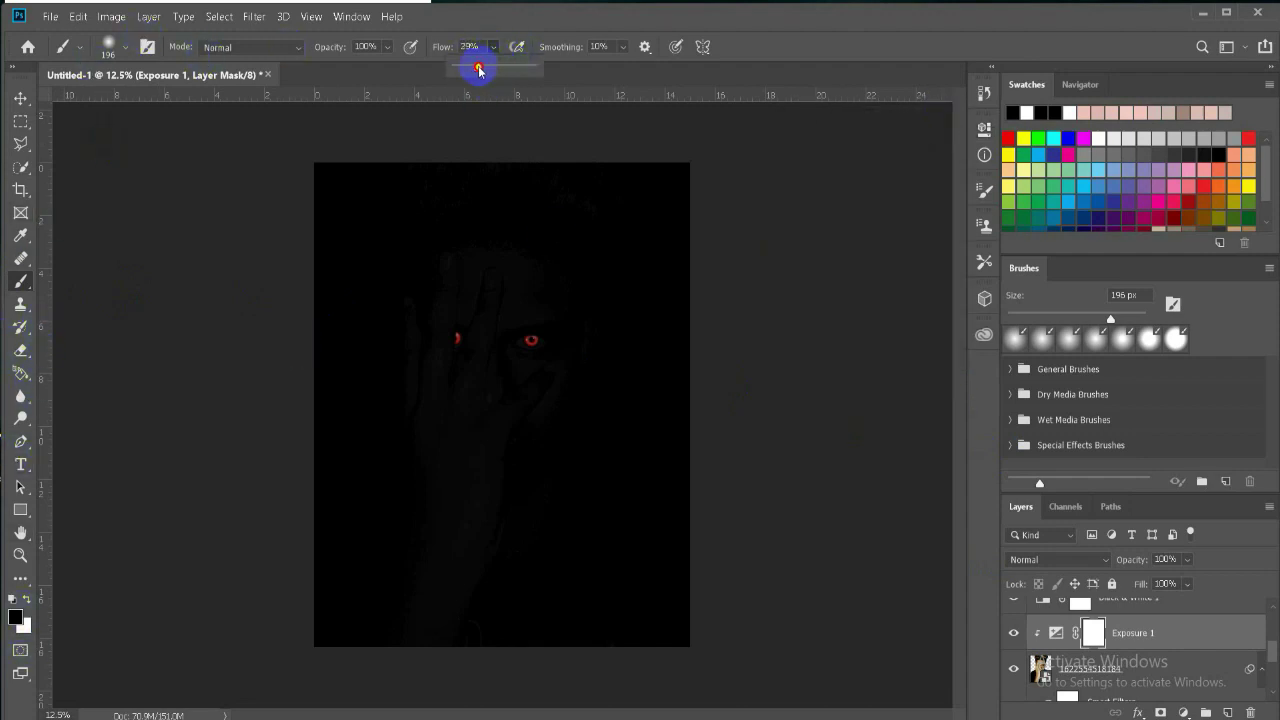
left_click(112, 47)
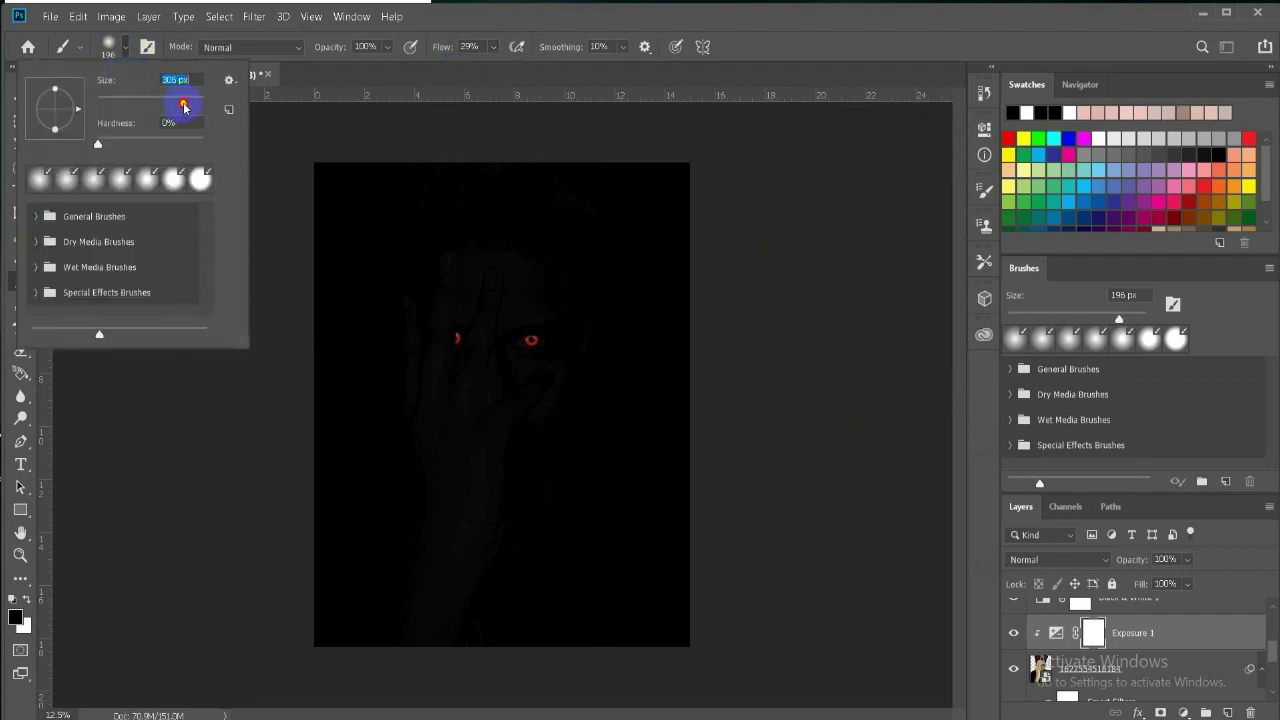
left_click(548, 308)
With a 1457 px brush, reveal the face, fingers, neck and chin through the Exposure mask
left_click_drag(554, 309, 513, 433)
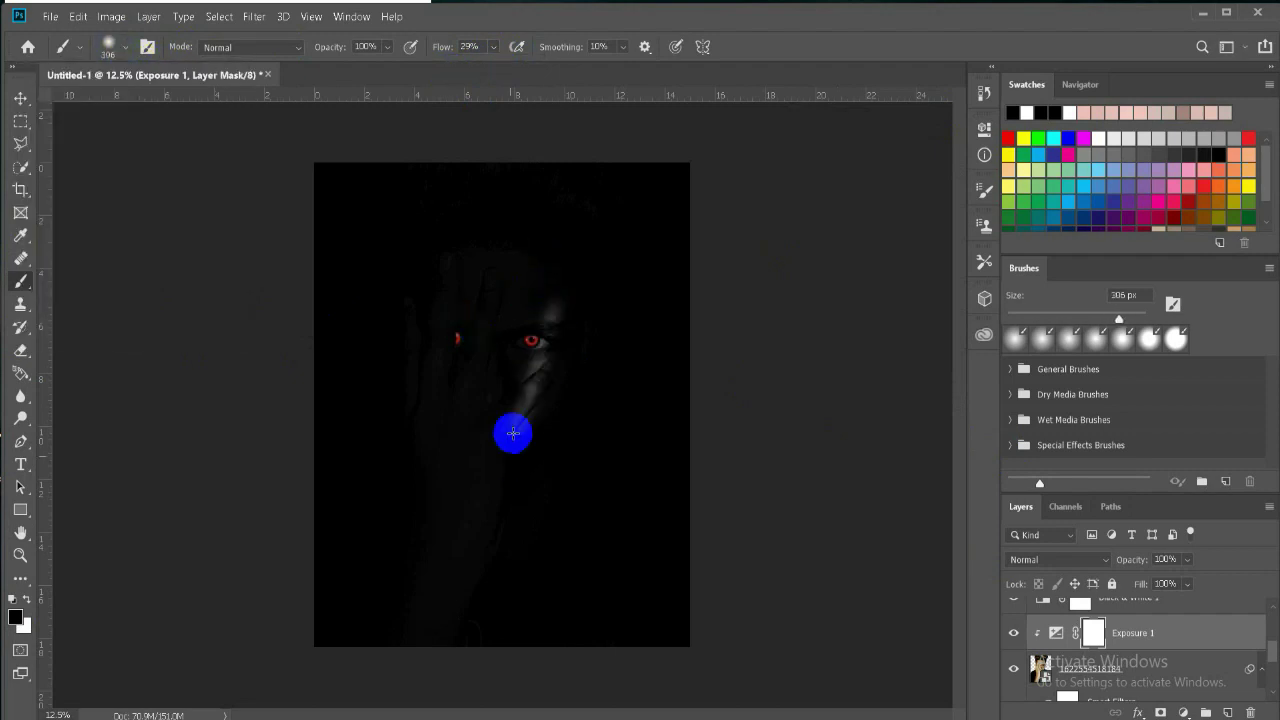
key("ctrl+z")
left_click(109, 48)
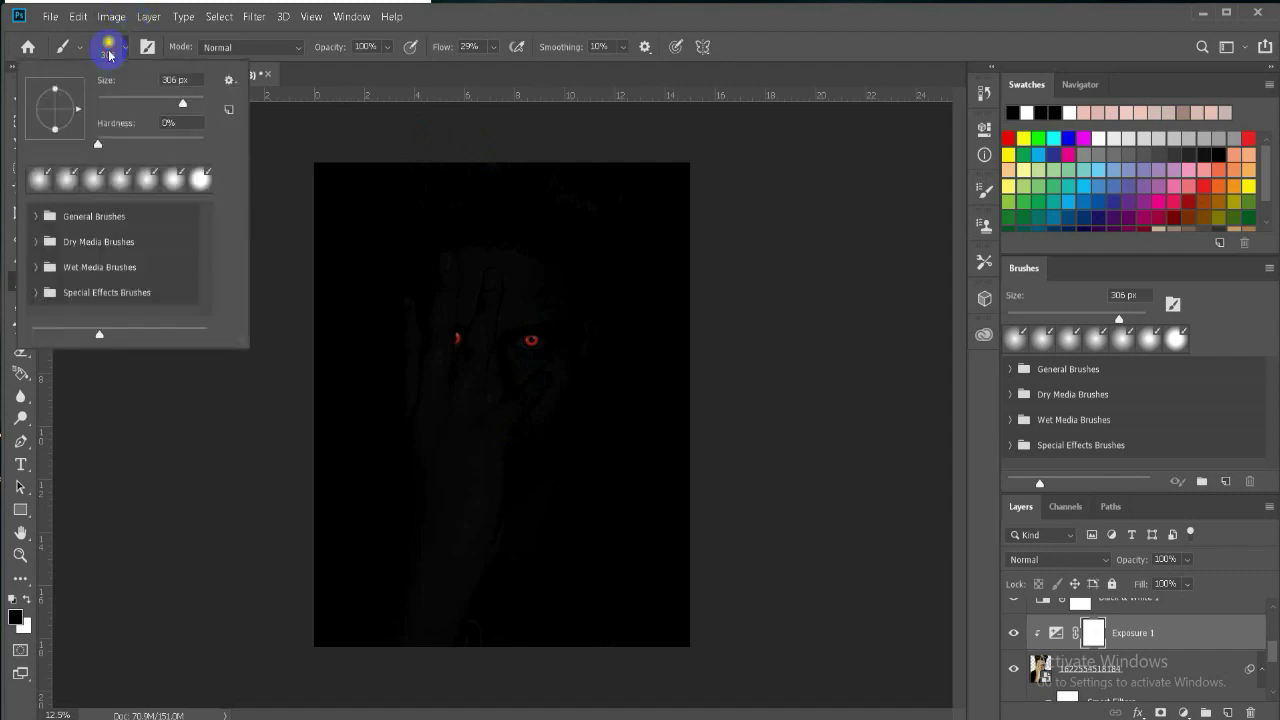
left_click_drag(193, 103, 174, 108)
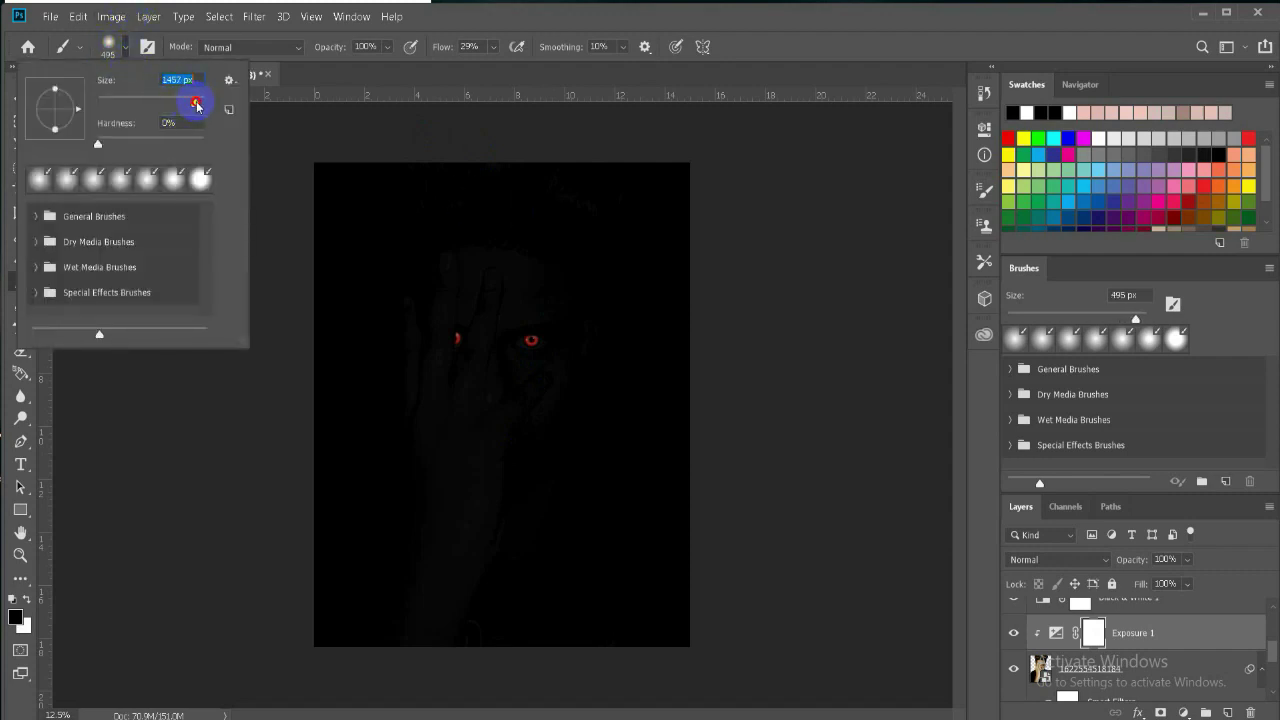
mouse_move(591, 323)
left_mouse_down()
mouse_move(531, 466)
mouse_move(540, 291)
mouse_move(514, 457)
left_mouse_up()
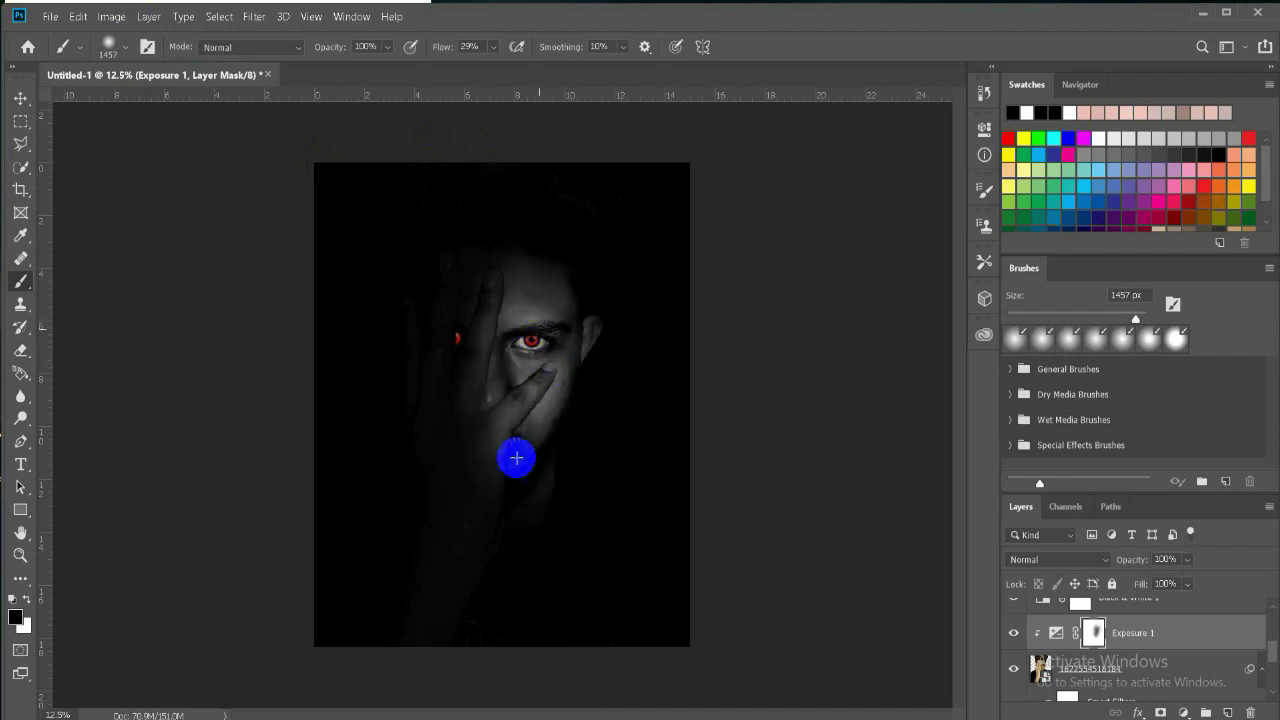
mouse_move(557, 377)
left_mouse_down()
mouse_move(514, 491)
mouse_move(455, 511)
mouse_move(426, 540)
mouse_move(503, 437)
left_mouse_up()
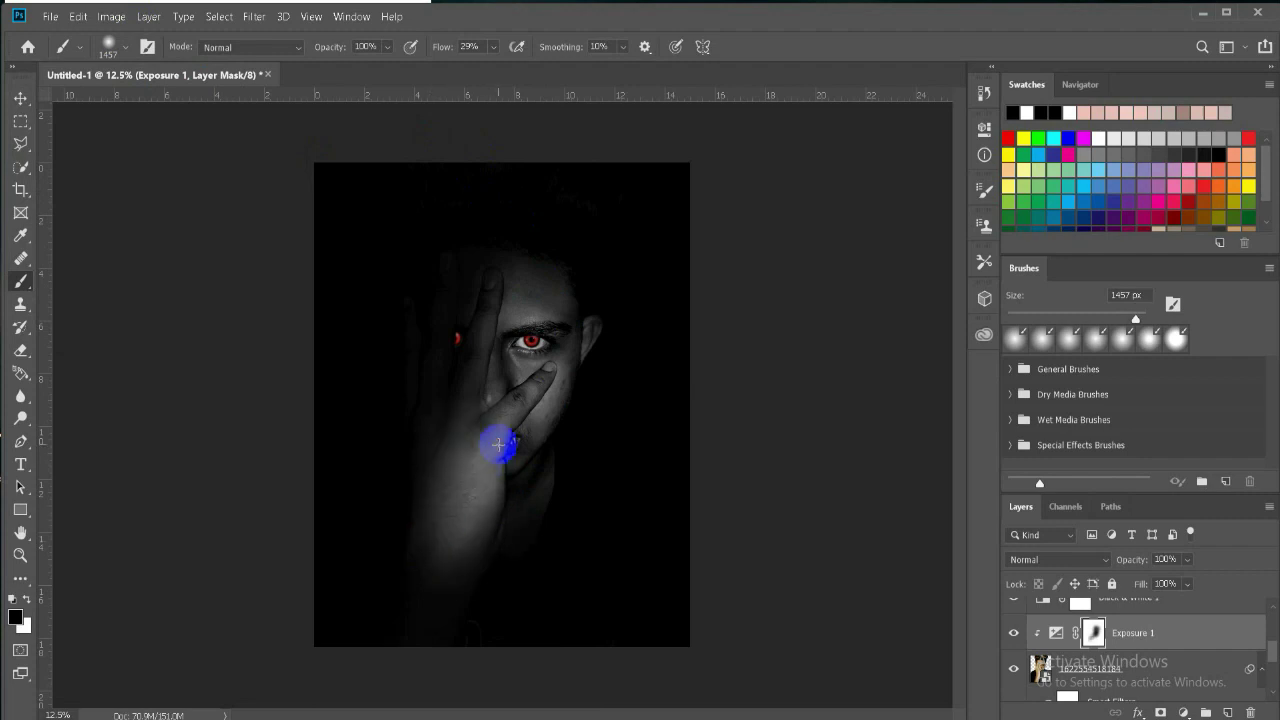
key("ctrl+z")
key("ctrl+z")
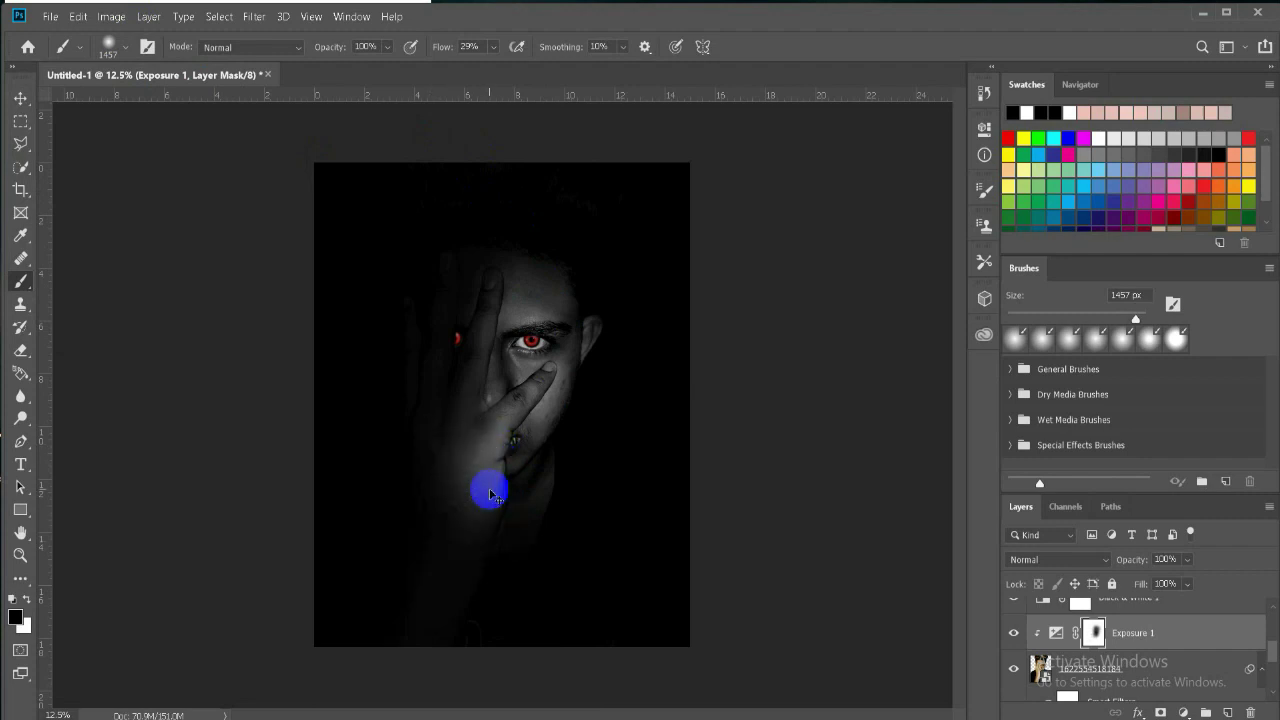
key("ctrl+z")
mouse_move(506, 498)
left_mouse_down()
mouse_move(493, 589)
mouse_move(502, 581)
left_mouse_up()
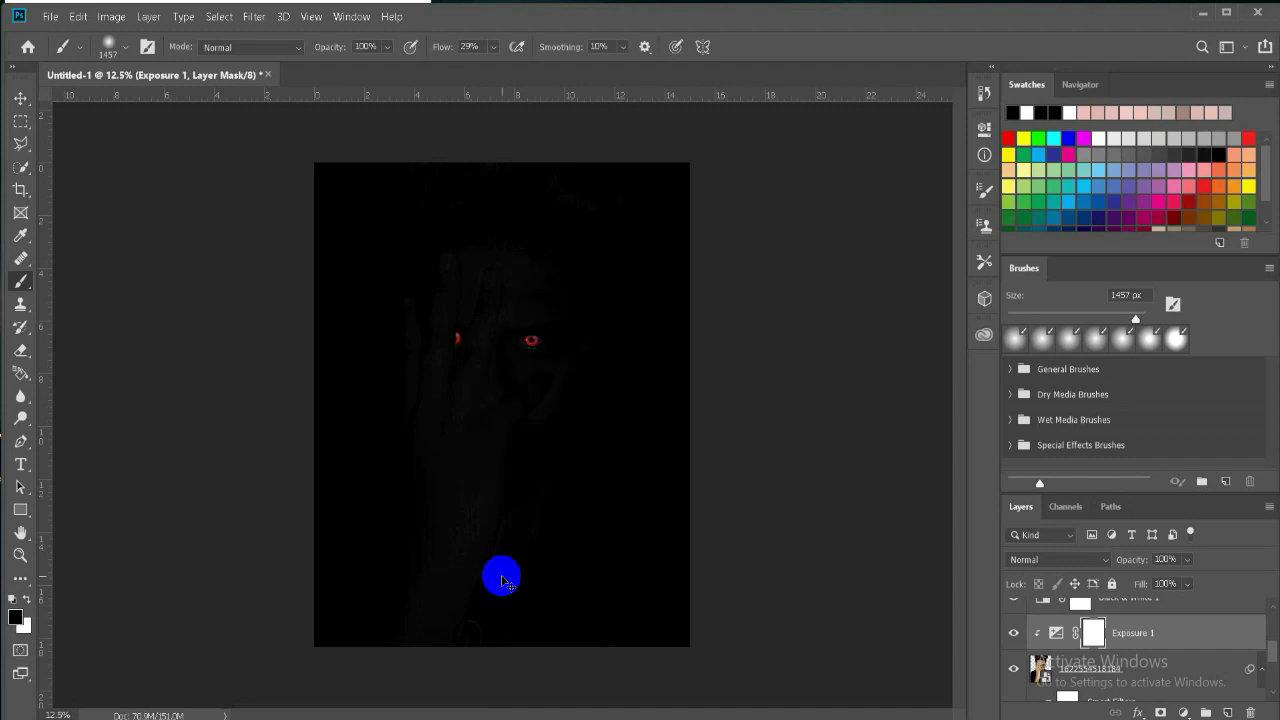
Reveal the right eye, cheek, forehead and hairline through the Exposure mask
left_click(491, 48)
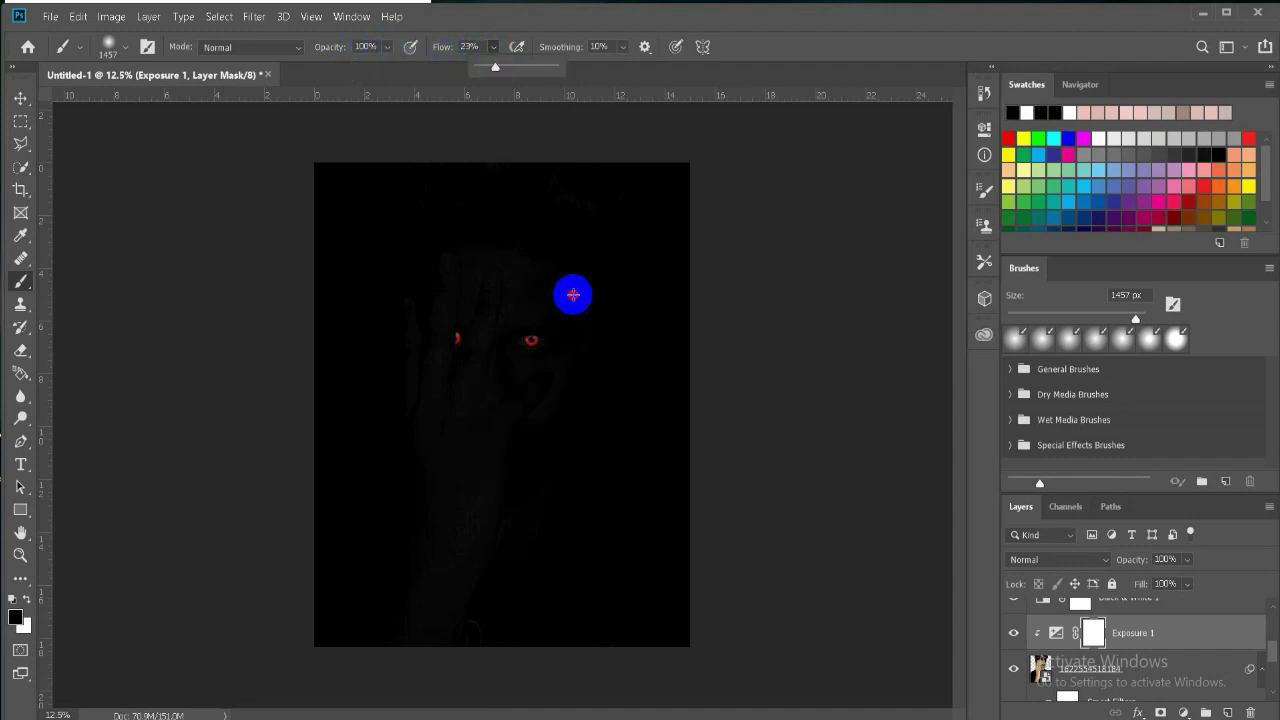
left_click_drag(571, 291, 479, 634)
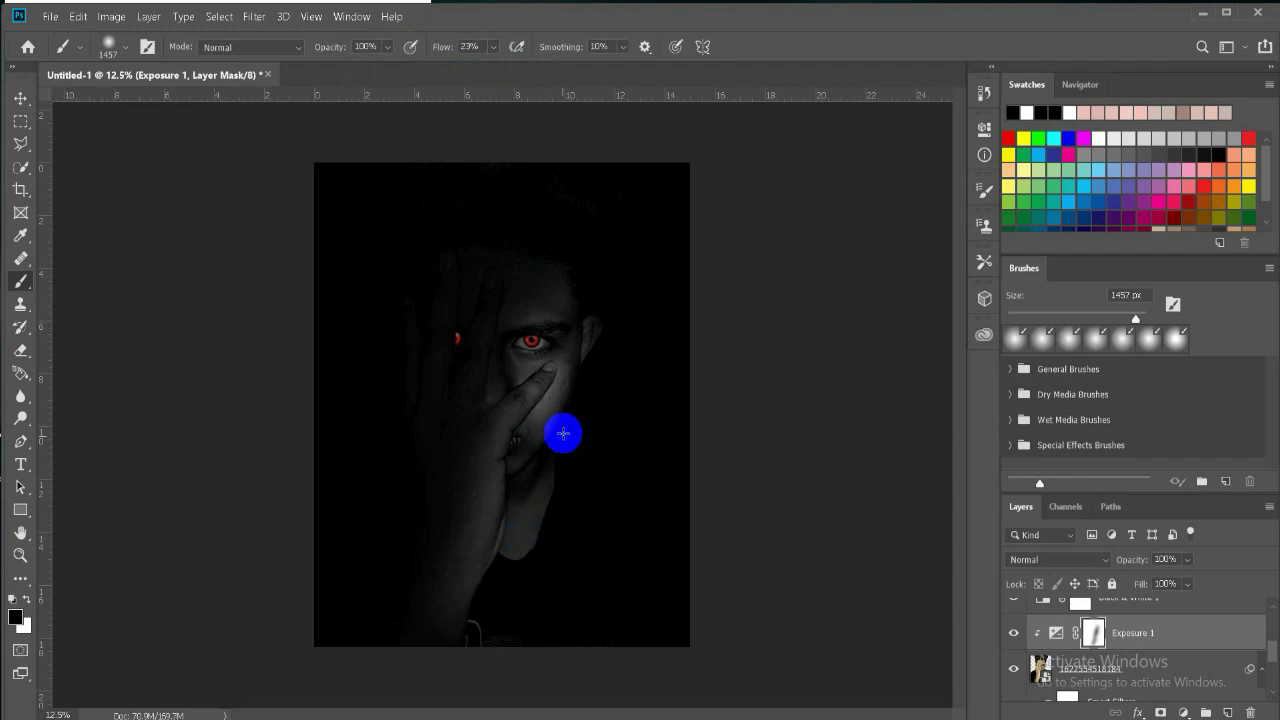
mouse_move(584, 260)
left_mouse_down()
mouse_move(586, 337)
mouse_move(497, 271)
mouse_move(523, 306)
mouse_move(546, 254)
mouse_move(572, 306)
mouse_move(560, 314)
mouse_move(557, 400)
mouse_move(563, 391)
mouse_move(489, 376)
mouse_move(446, 340)
mouse_move(368, 474)
left_mouse_up()
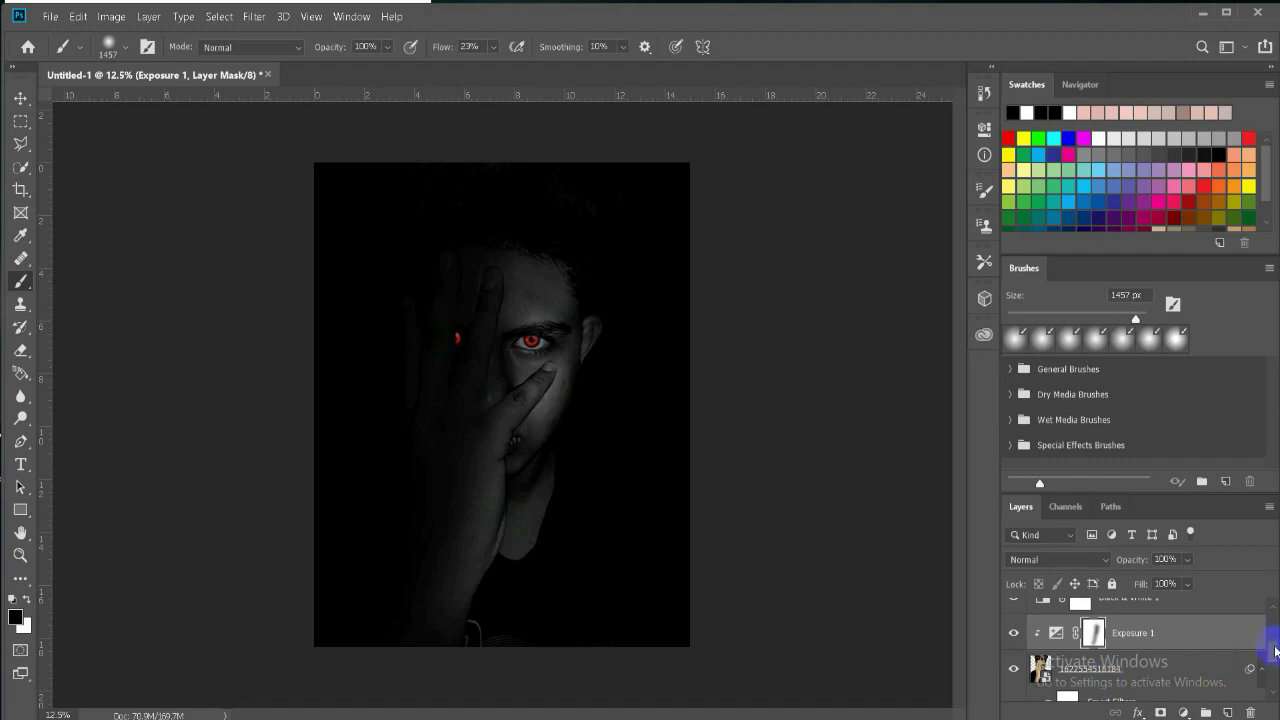
scroll(1275, 651, "up", 5)
Turn on Layer 1 and paint its mask over the left side of the hand
left_click(1016, 619)
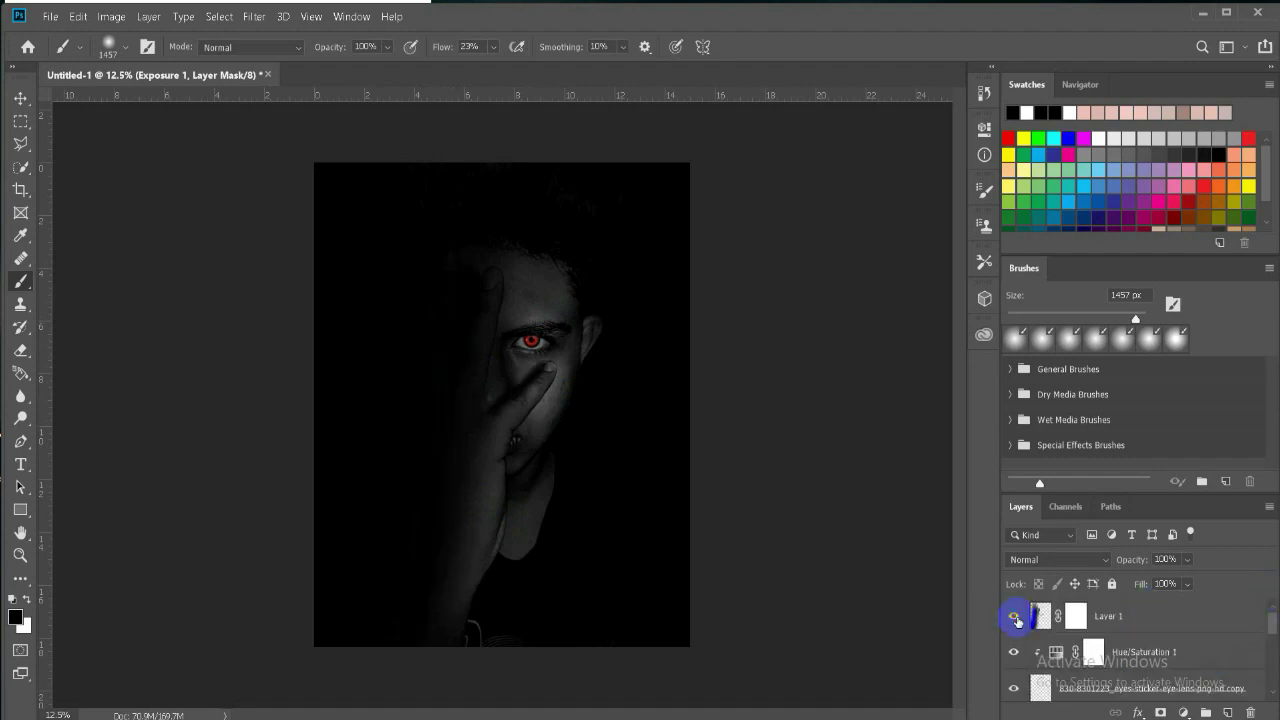
left_click(1057, 632)
left_click(1076, 617)
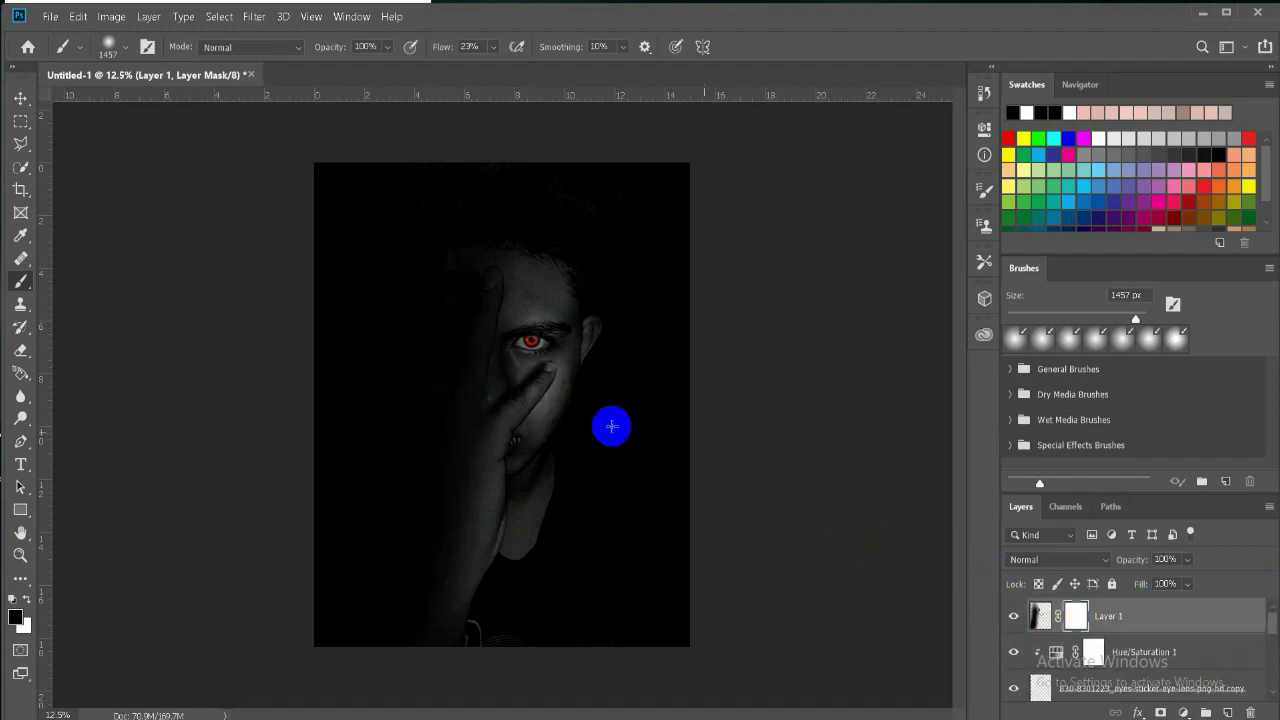
mouse_move(497, 283)
left_mouse_down()
mouse_move(480, 363)
mouse_move(480, 251)
mouse_move(451, 623)
mouse_move(451, 386)
mouse_move(423, 611)
mouse_move(437, 360)
mouse_move(417, 606)
mouse_move(434, 289)
mouse_move(426, 555)
left_mouse_up()
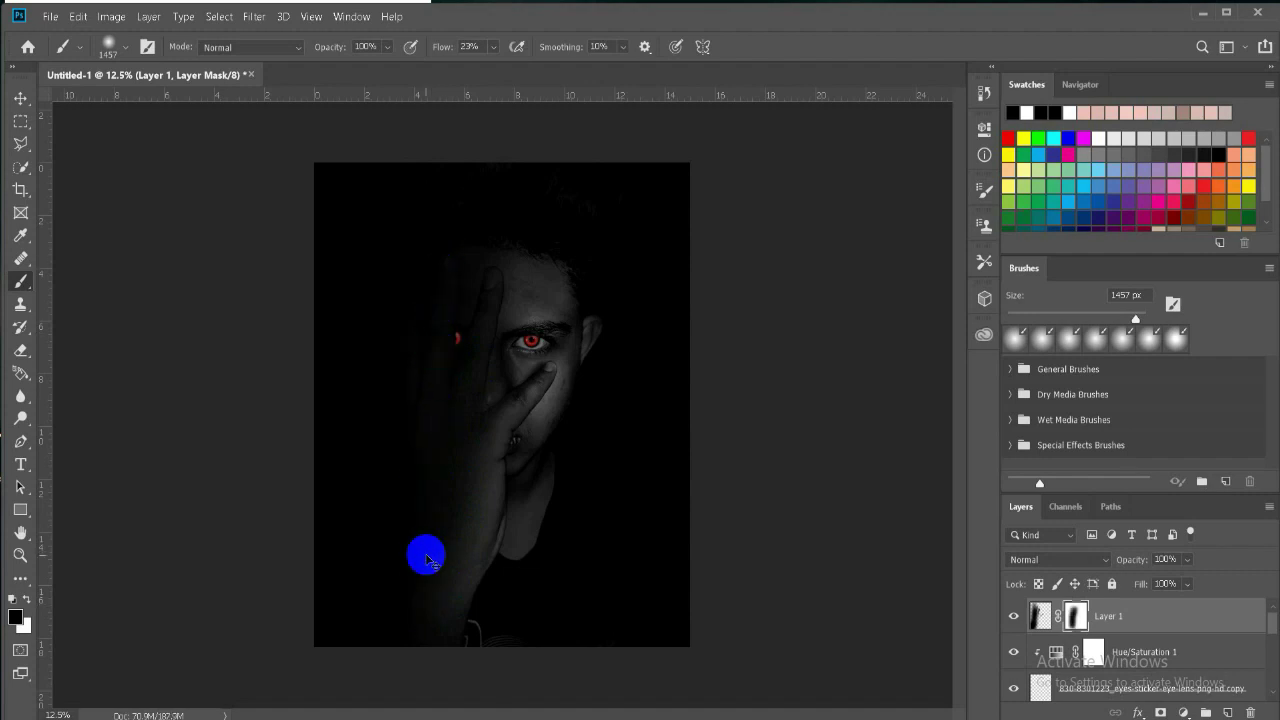
Toggle Layer 1's visibility to compare the shadow, then zoom in on the face
left_click(1015, 621)
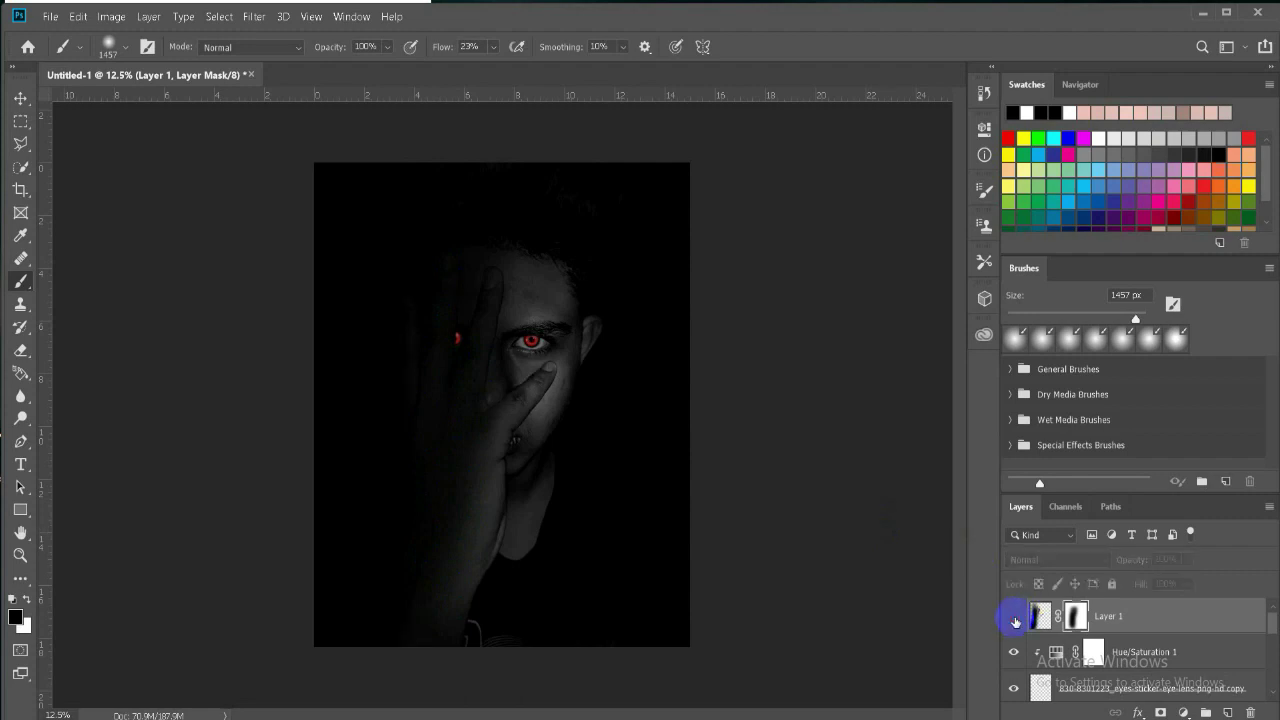
left_click(1015, 621)
left_click(1015, 621)
left_click(1015, 621)
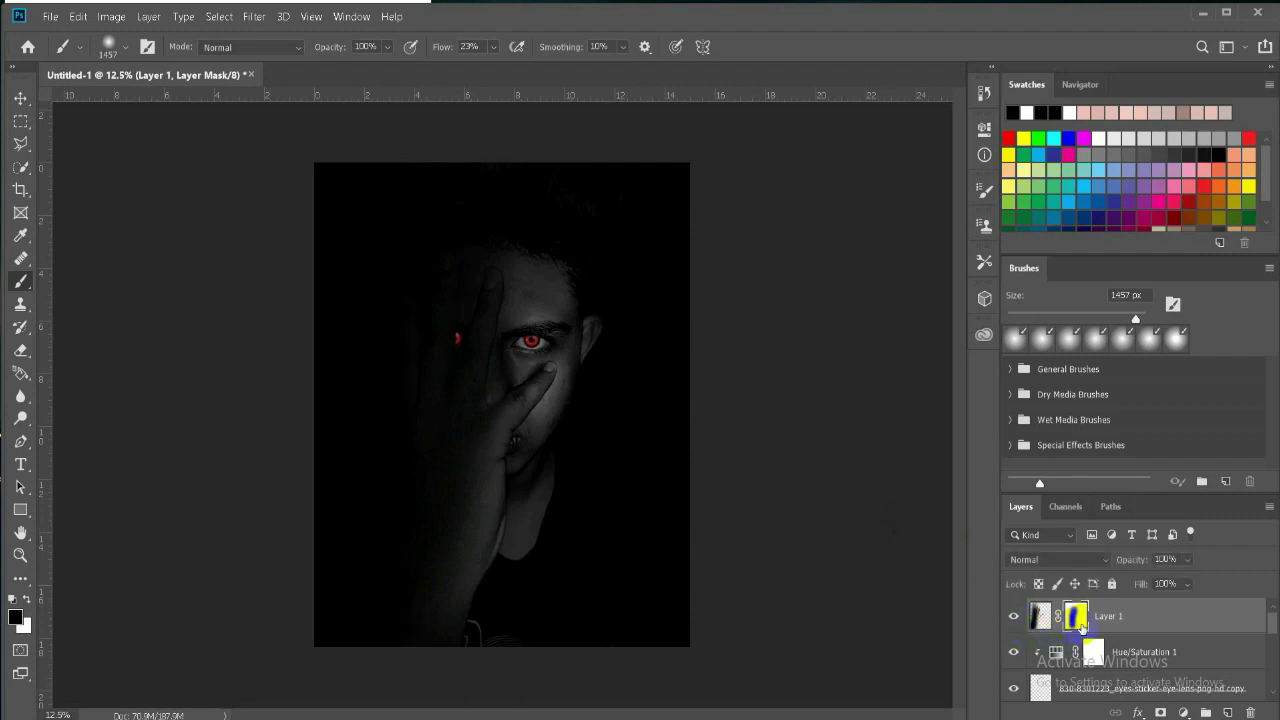
left_click(28, 599)
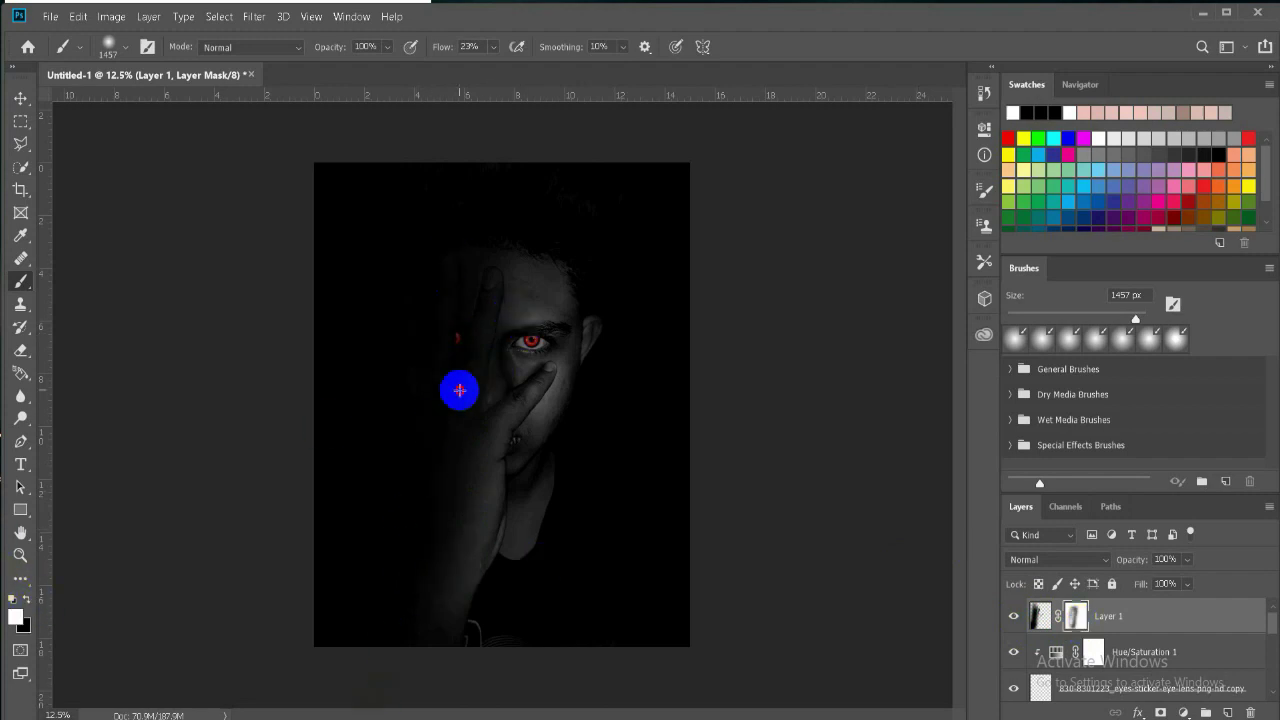
left_click(28, 599)
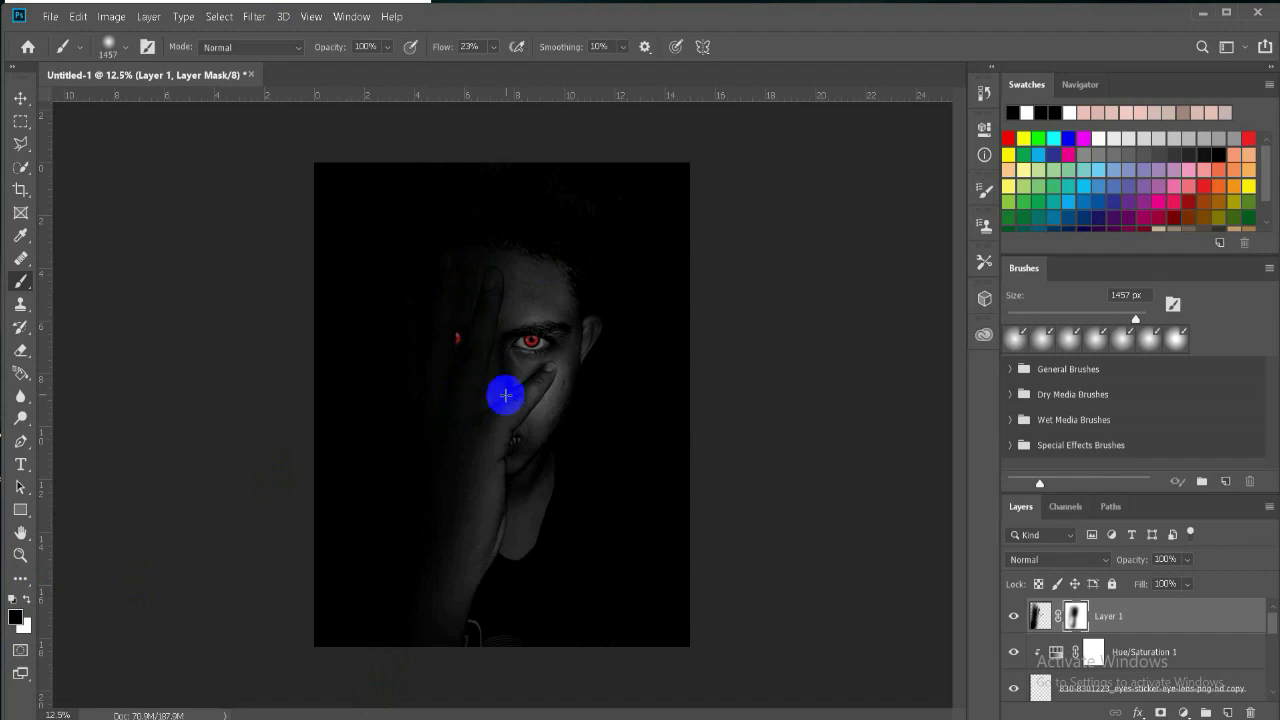
key("ctrl+plus")
key("ctrl+plus")
key("ctrl+plus")
Shrink the brush to 50 px and raise its flow
left_click_drag(516, 70, 539, 70)
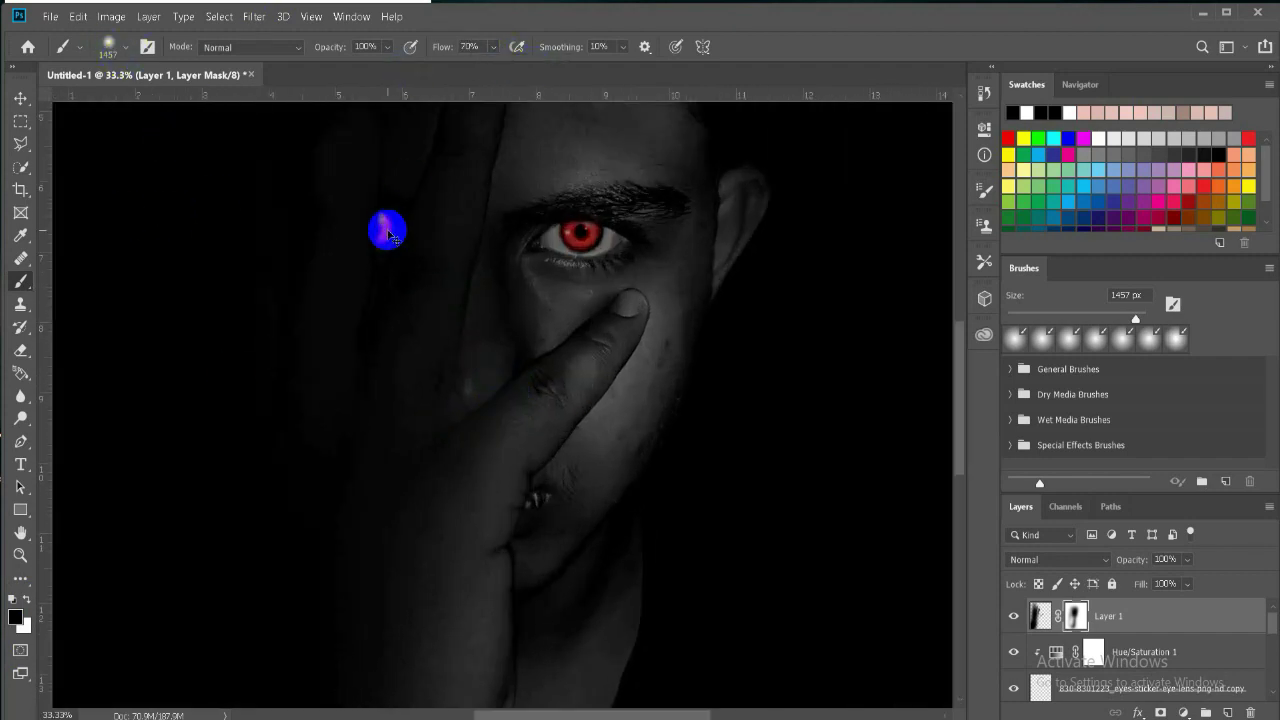
left_click(125, 47)
left_click_drag(175, 102, 162, 102)
left_click(603, 323)
left_click(126, 48)
left_click(493, 47)
left_click_drag(539, 70, 567, 70)
At 100% flow, paint white on Layer 1's mask over the red spot on the finger
left_click(1040, 616)
left_click(475, 47)
left_click(493, 47)
left_click(1075, 616)
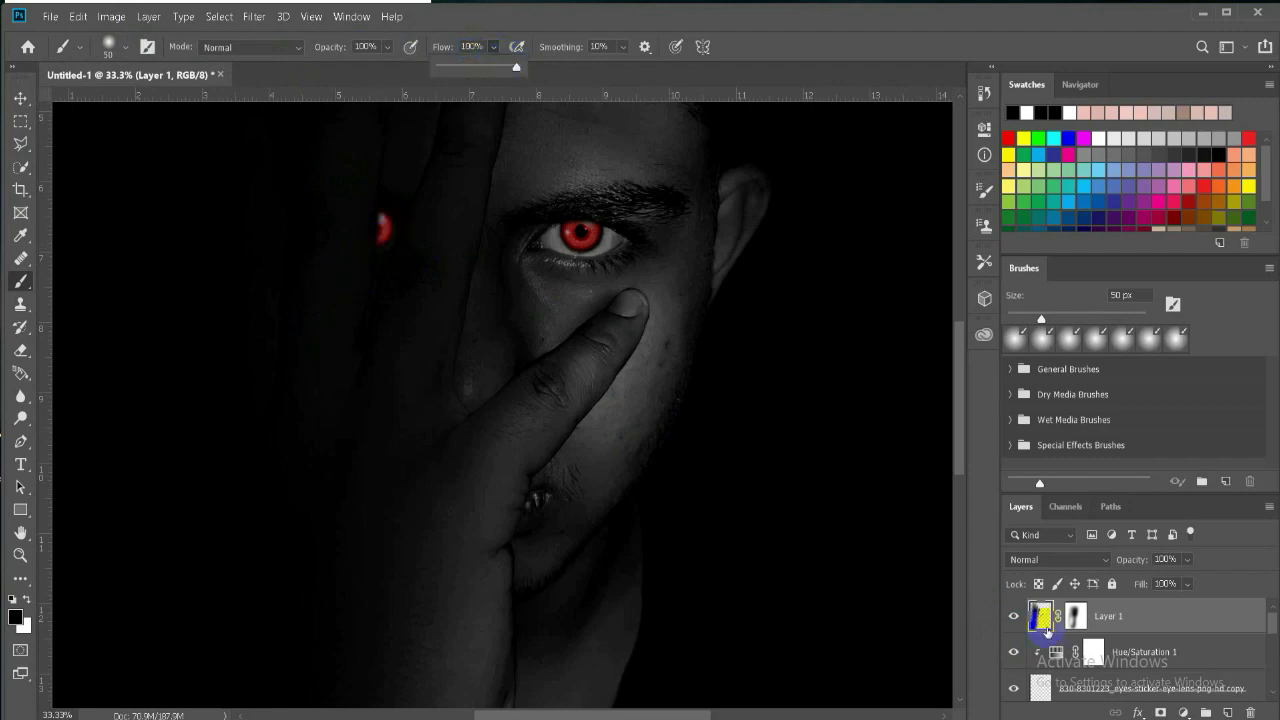
left_click(28, 598)
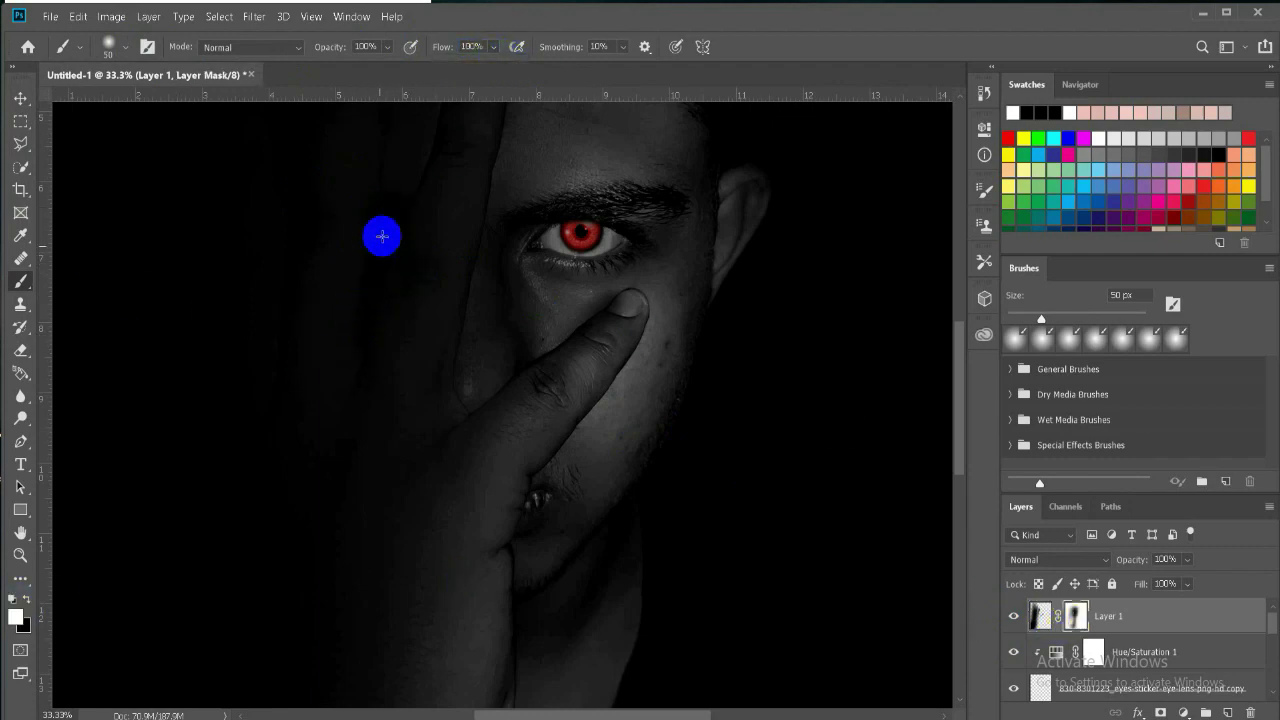
left_click(1077, 616)
key("ctrl+minus")
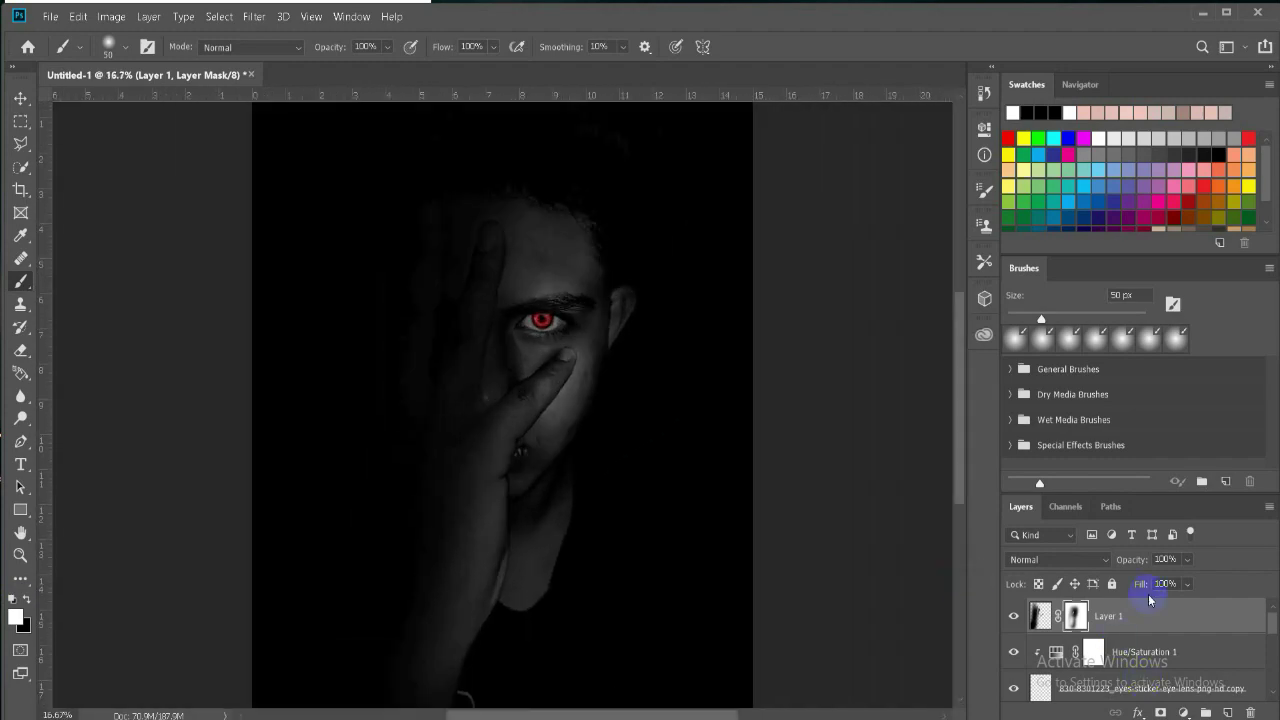
left_click(1079, 567)
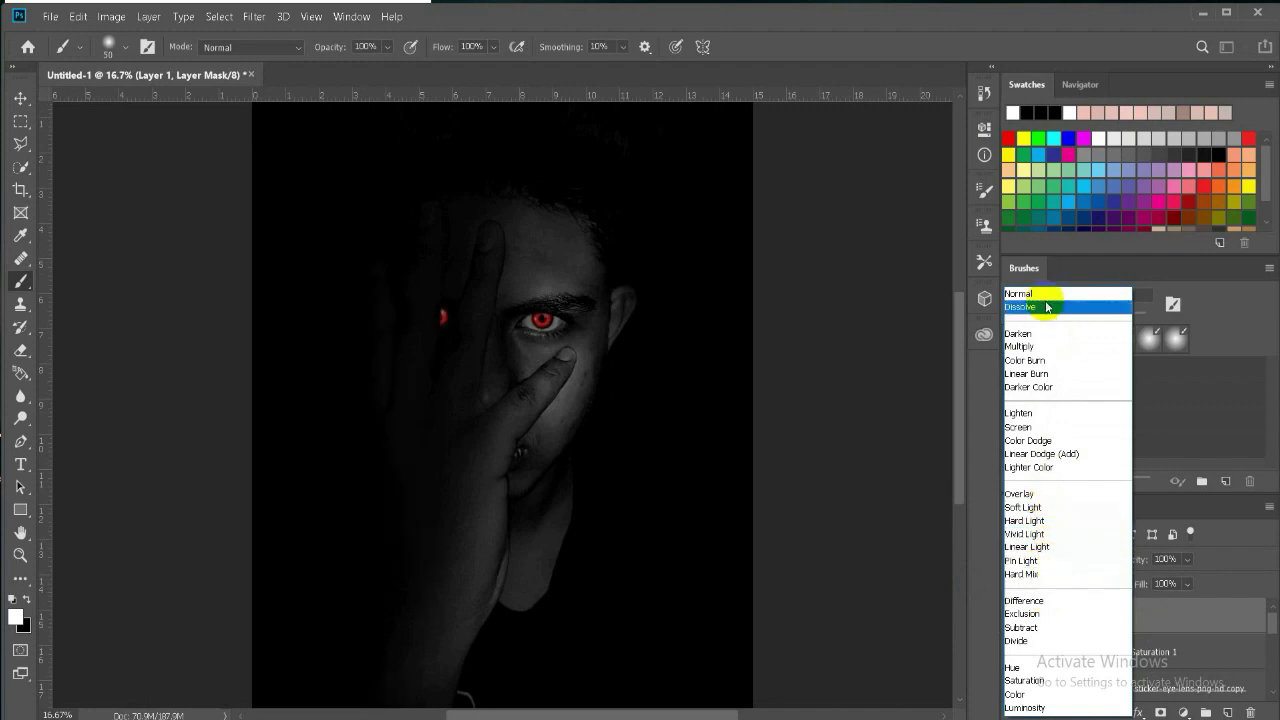
Keep Normal blending, paint with black, and set the brush flow to 72%
left_click(932, 226)
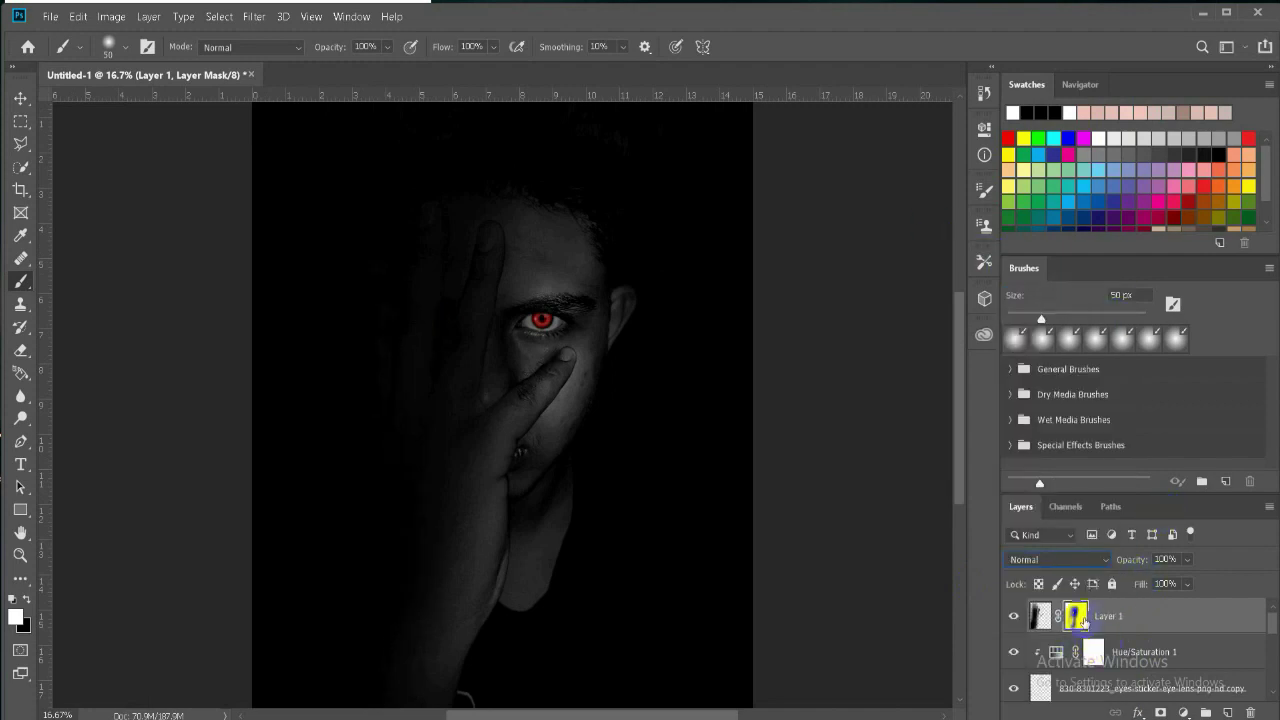
left_click(33, 604)
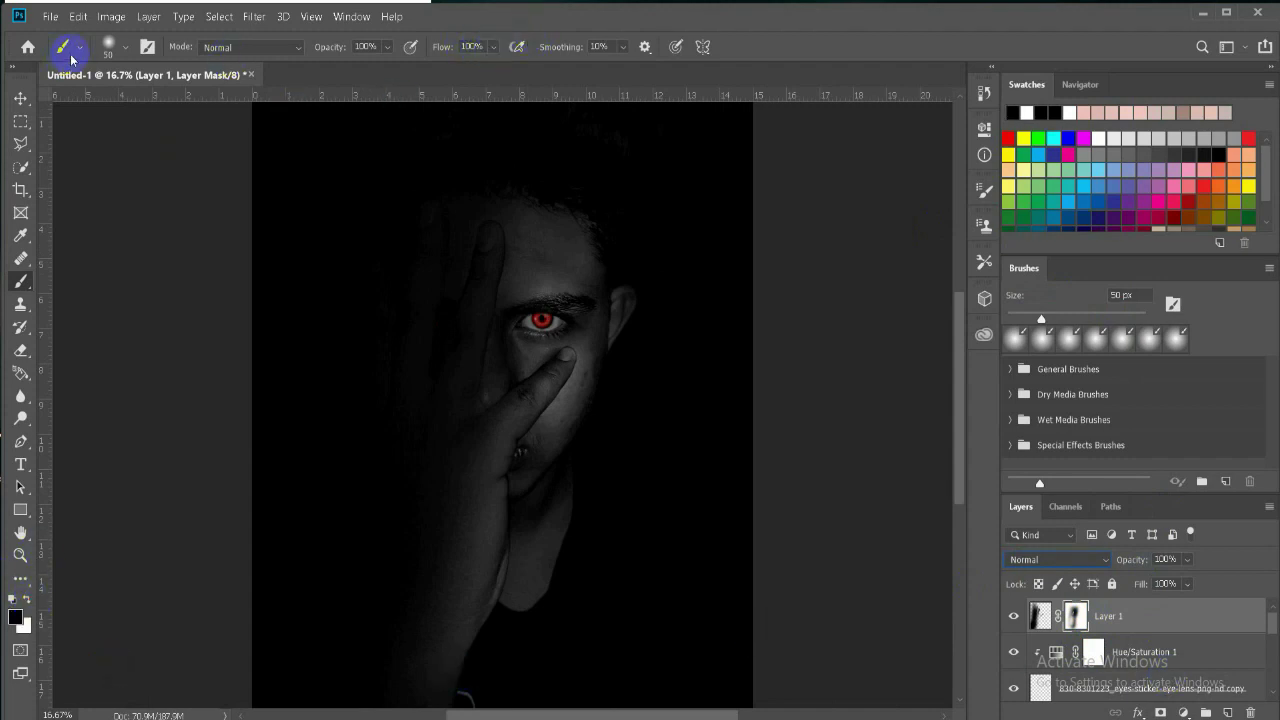
left_click(106, 48)
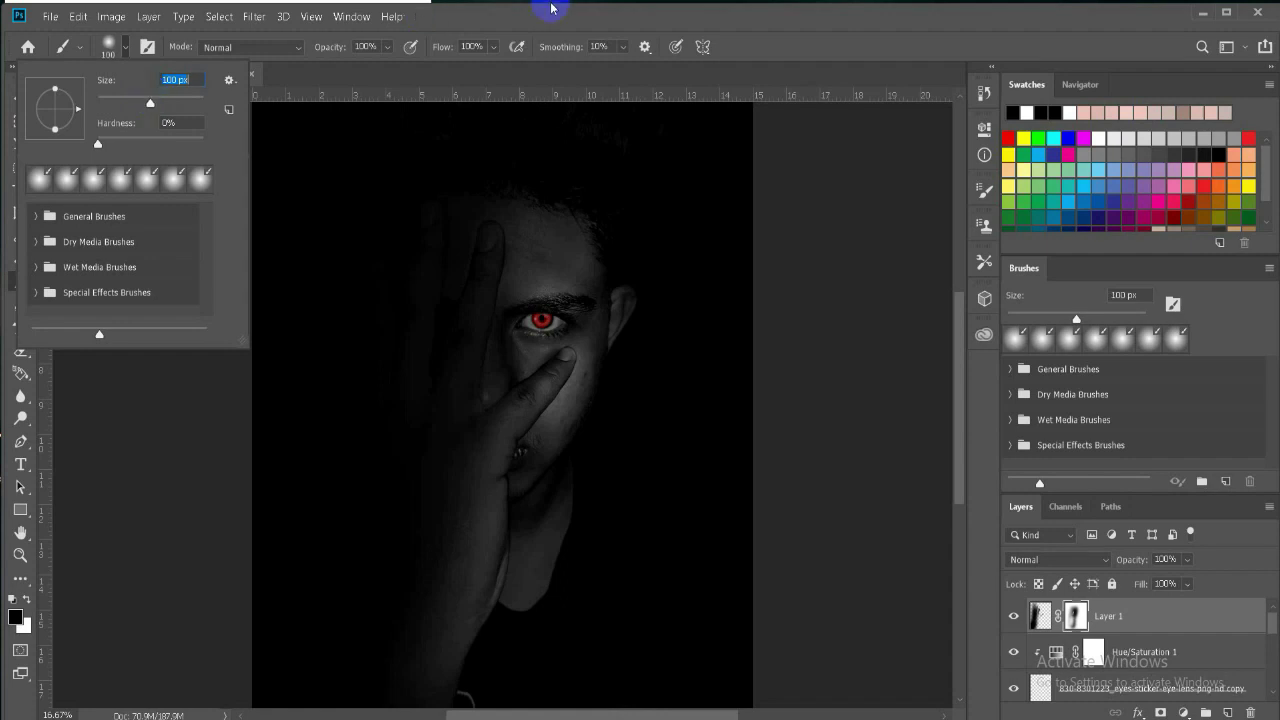
left_click(493, 48)
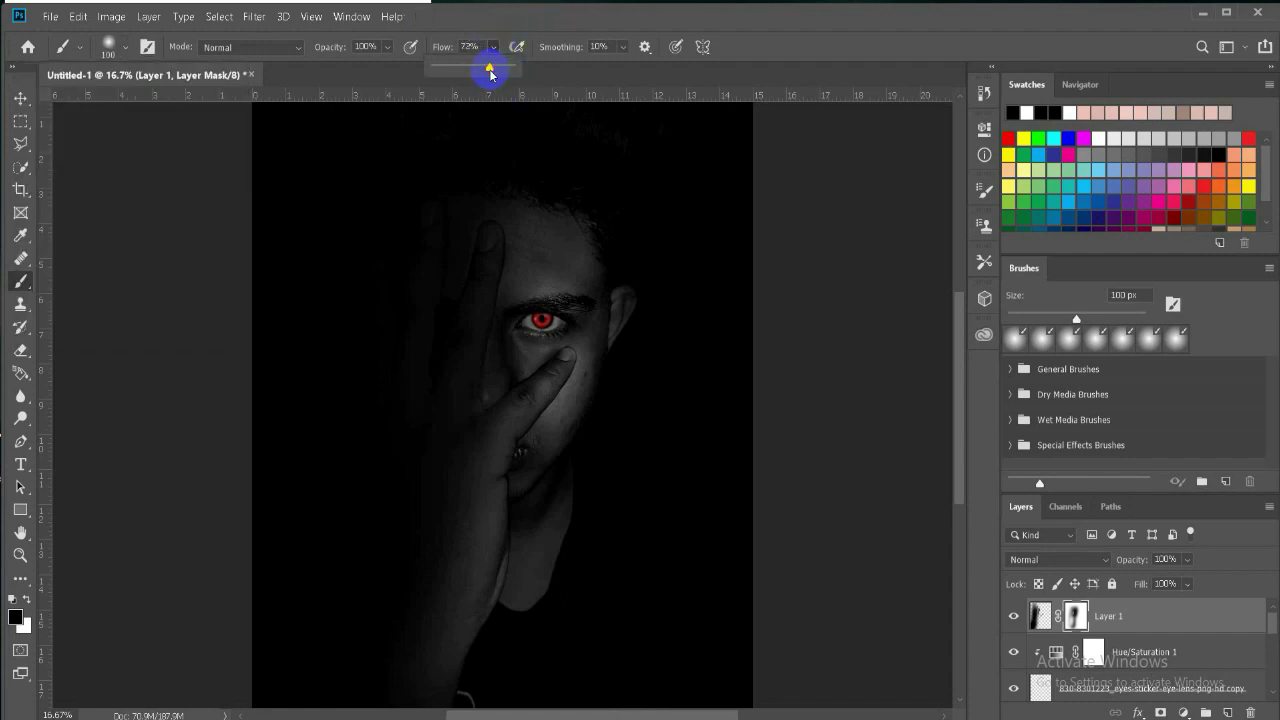
left_click(423, 295)
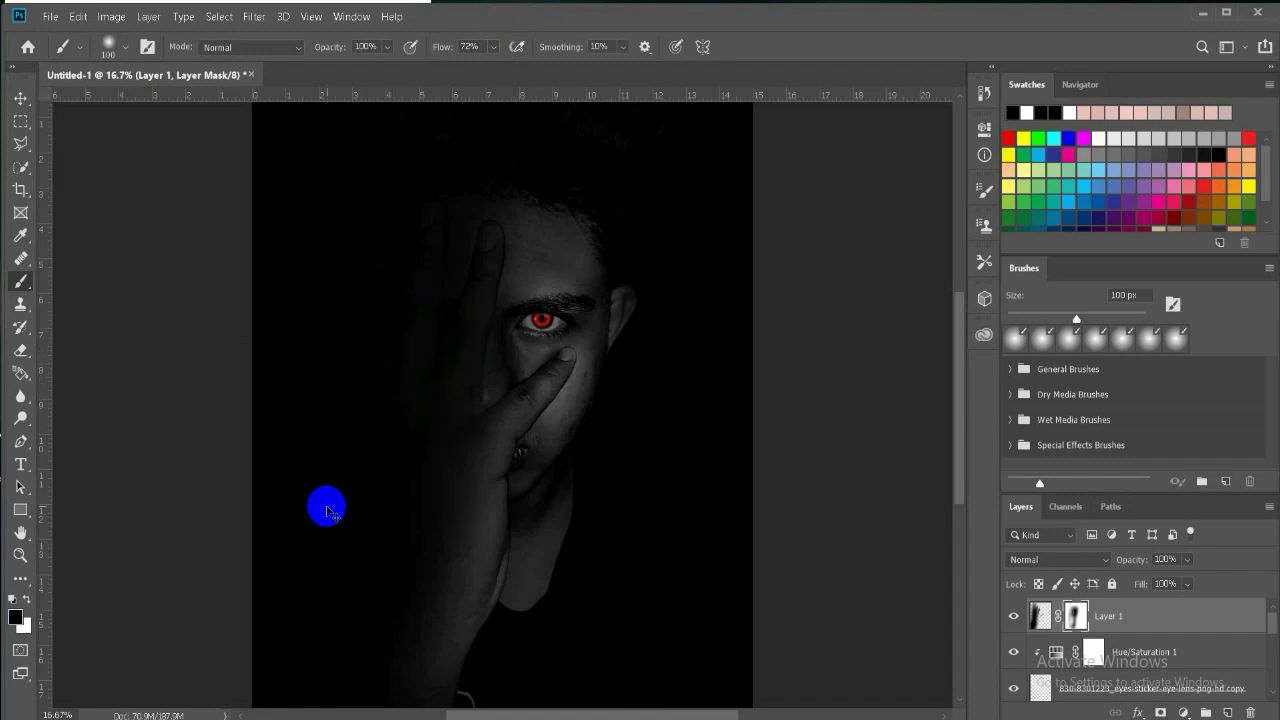
key("ctrl+plus")
key("ctrl+plus")
key("ctrl+plus")
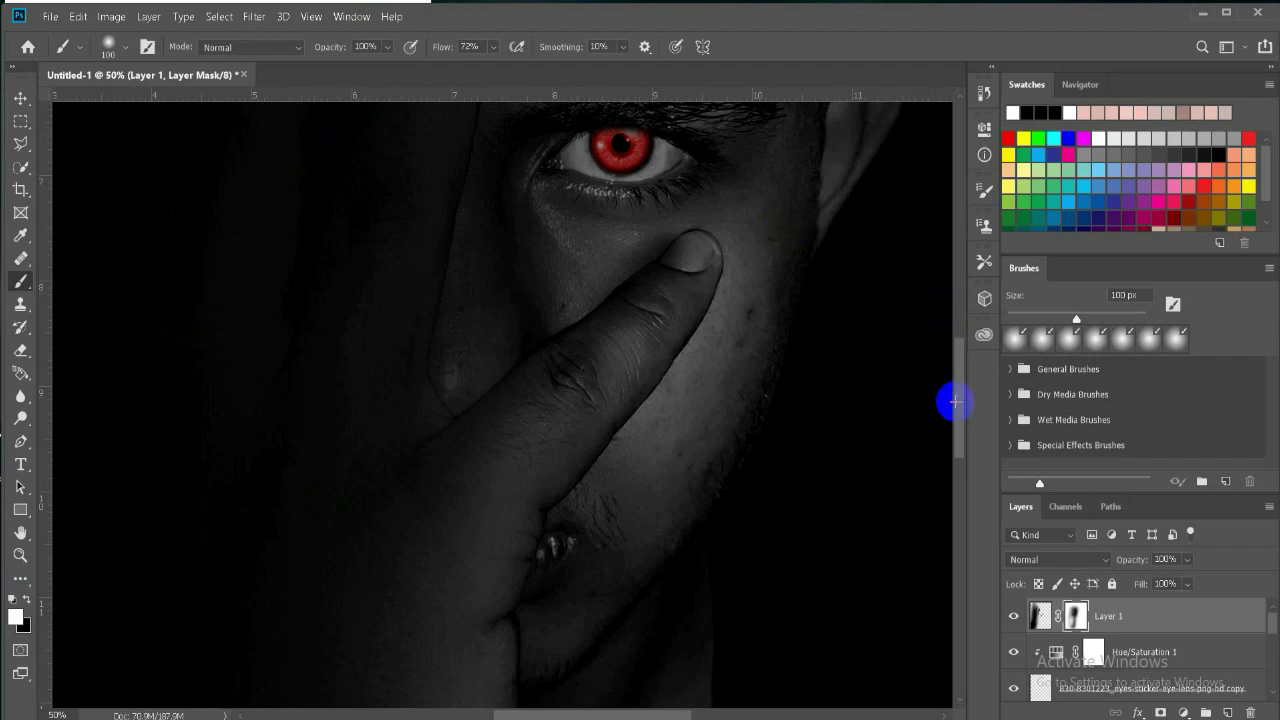
Set the soft brush to 50 px with 13% flow, then zoom out to see the whole face
left_click_drag(955, 402, 957, 345)
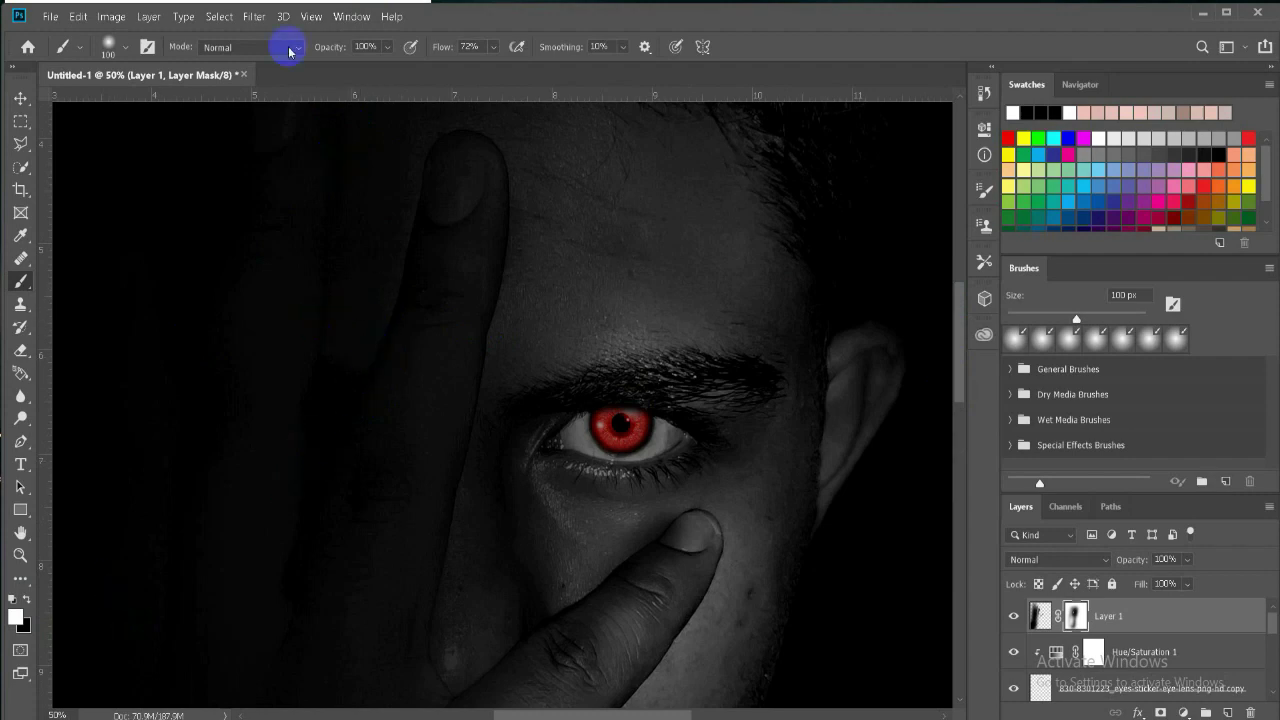
left_click(108, 47)
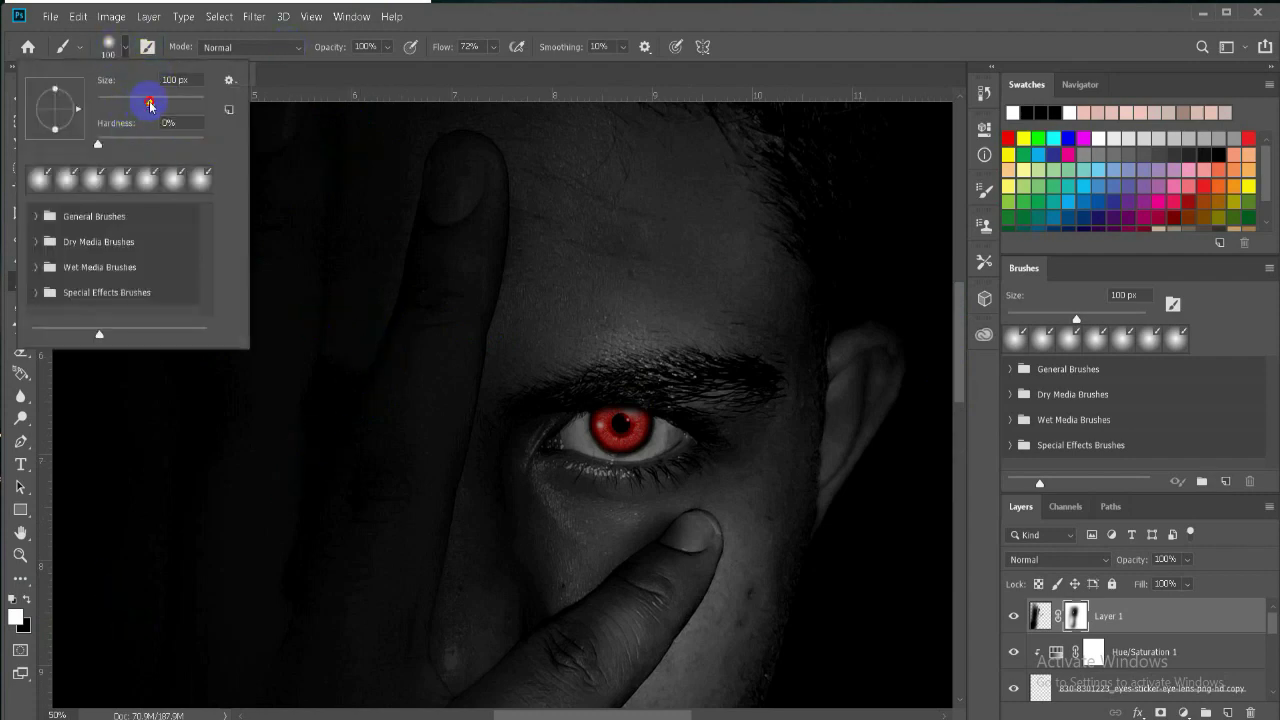
left_click(423, 188)
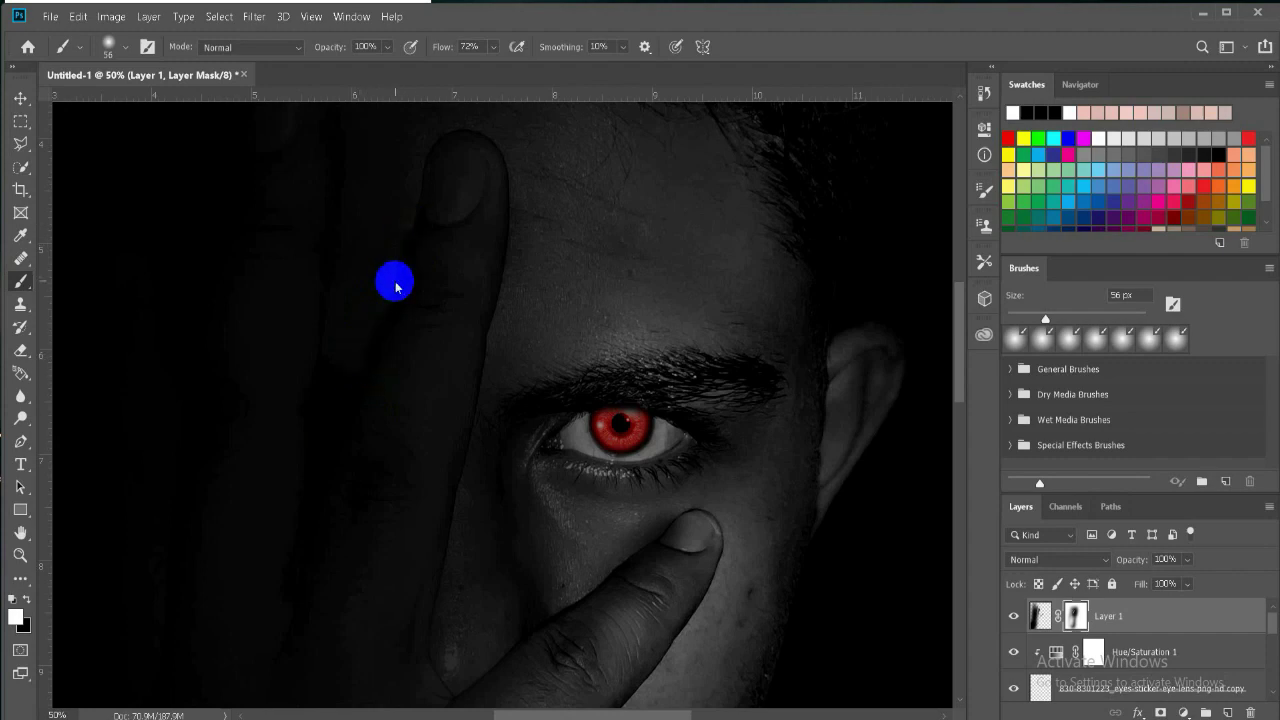
left_click(110, 47)
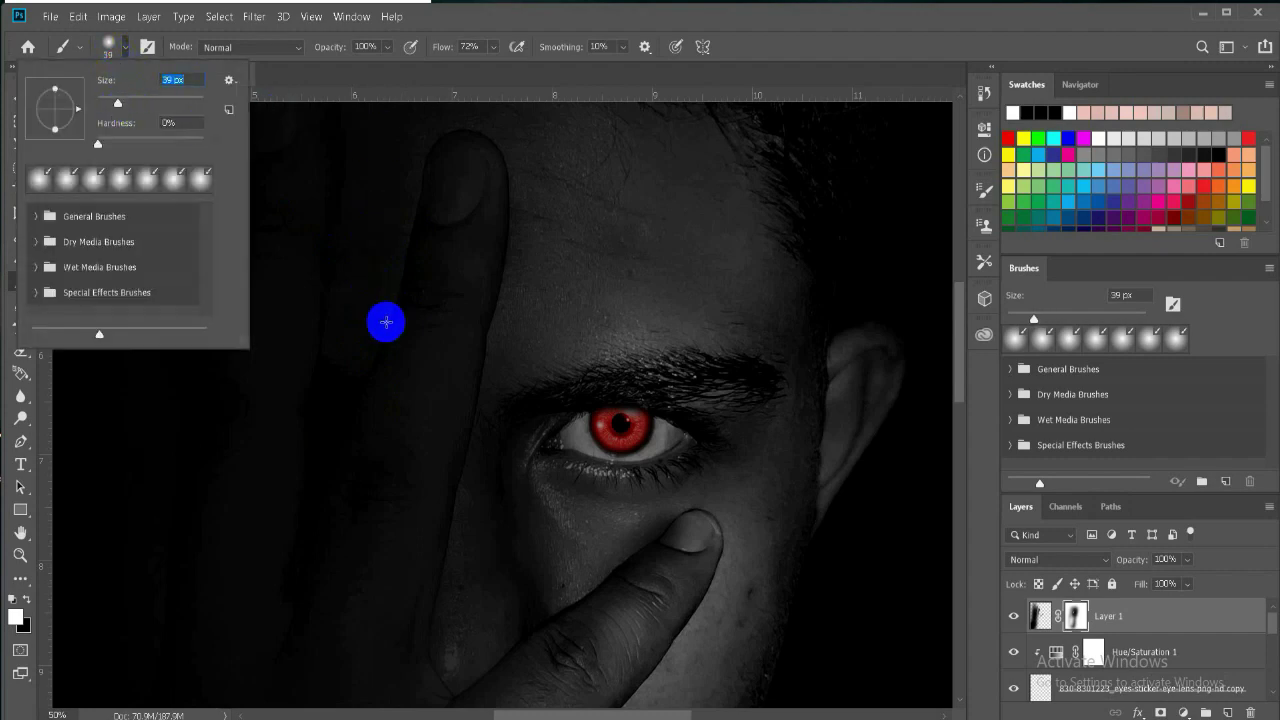
left_click(370, 371)
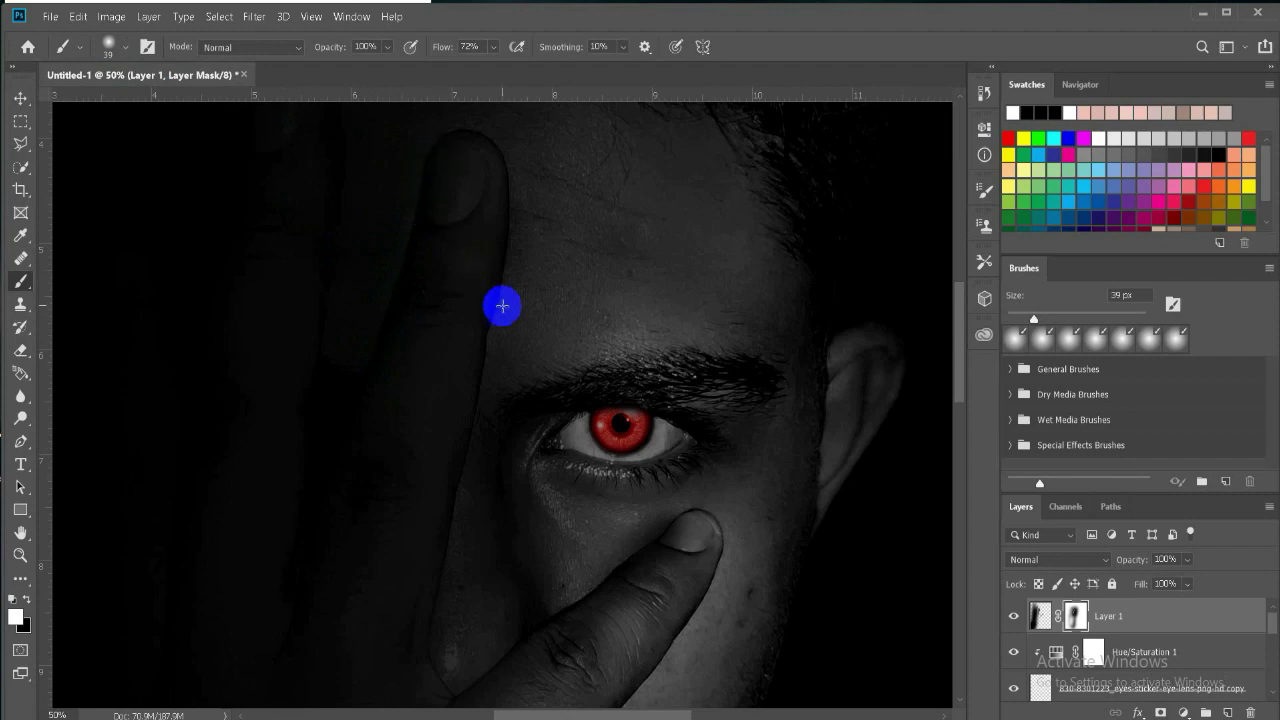
left_click(493, 47)
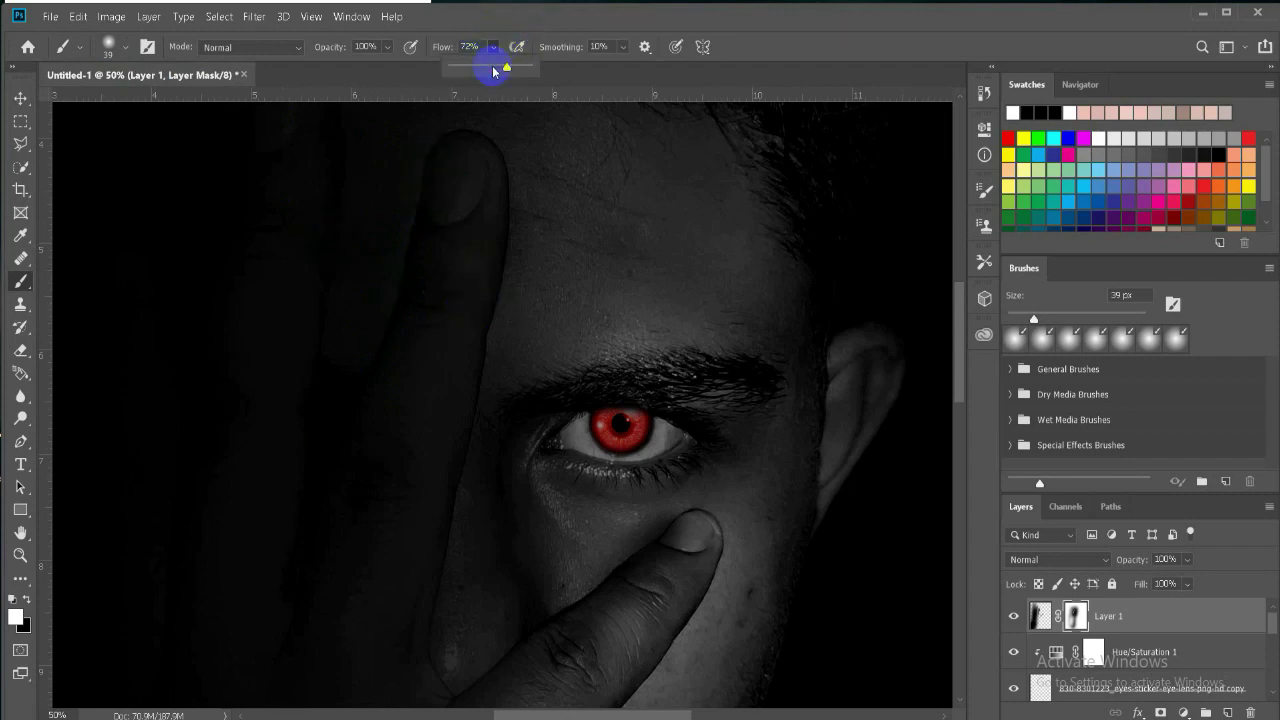
left_click(110, 48)
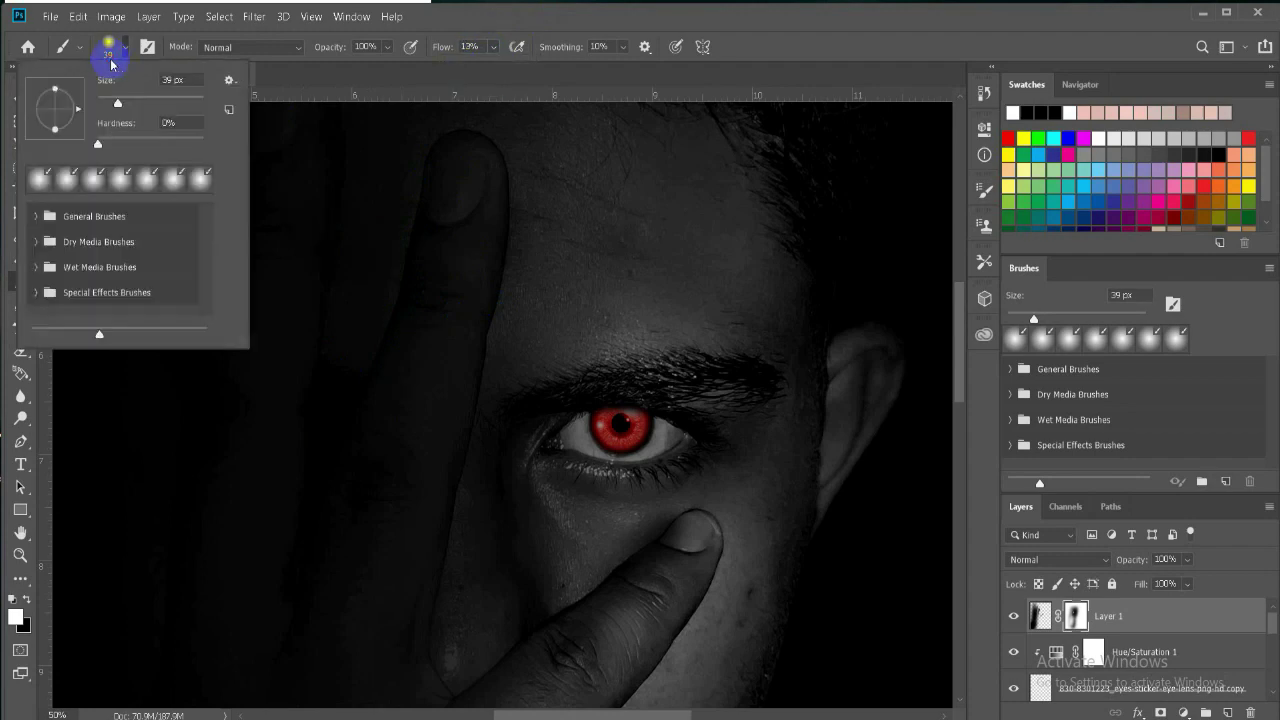
left_click(374, 357)
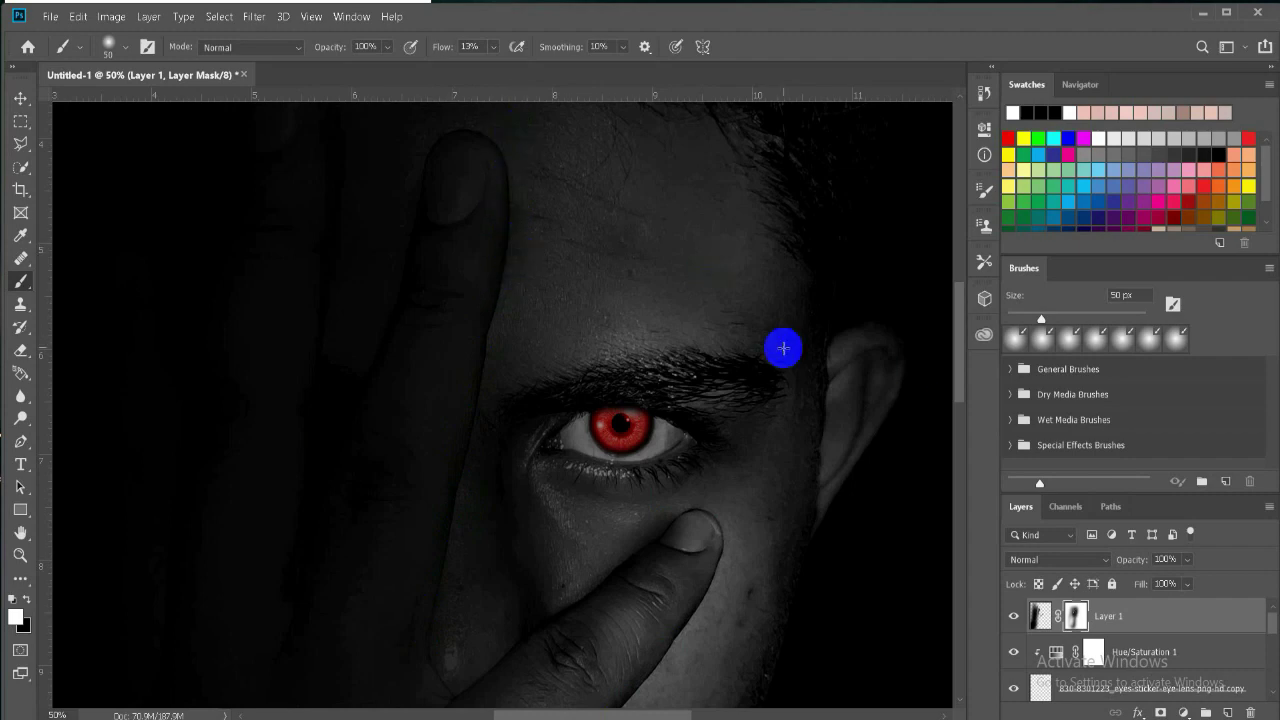
left_click_drag(957, 363, 953, 447)
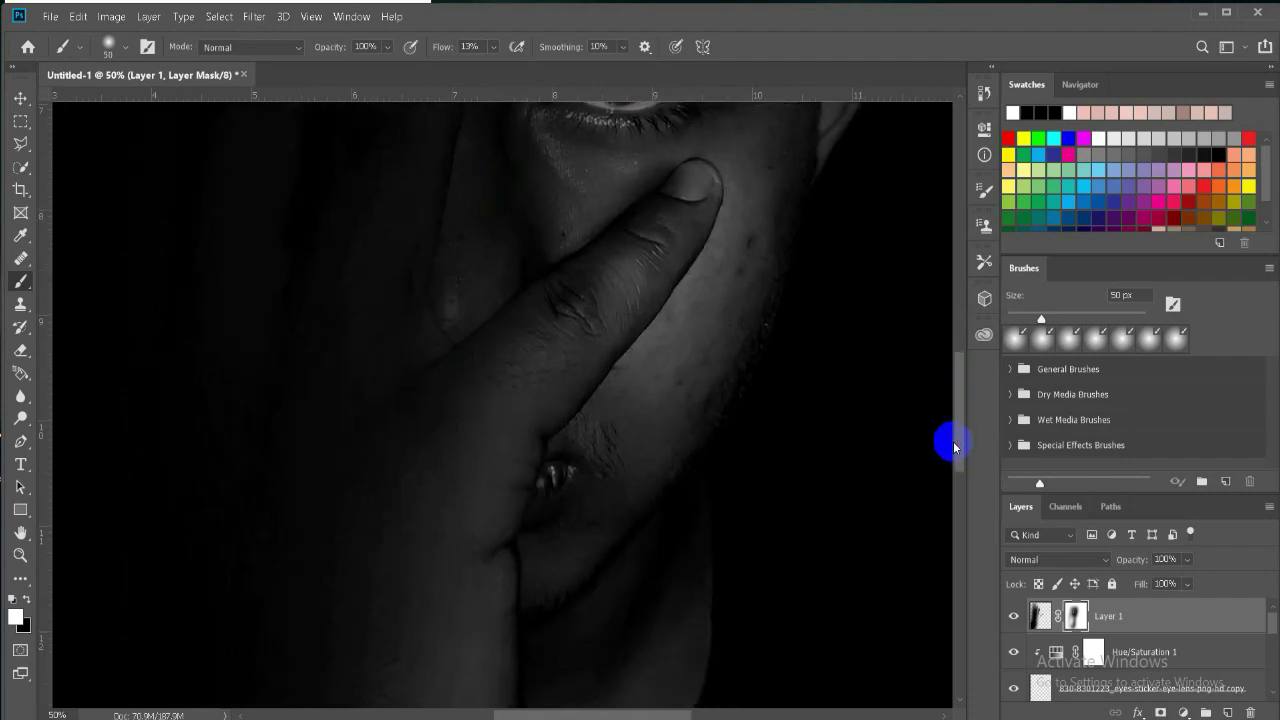
key("ctrl+minus")
key("ctrl+minus")
key("ctrl+plus")
Zoom out to the whole portrait and toggle Layer 1's visibility to compare the eye
key("ctrl+minus")
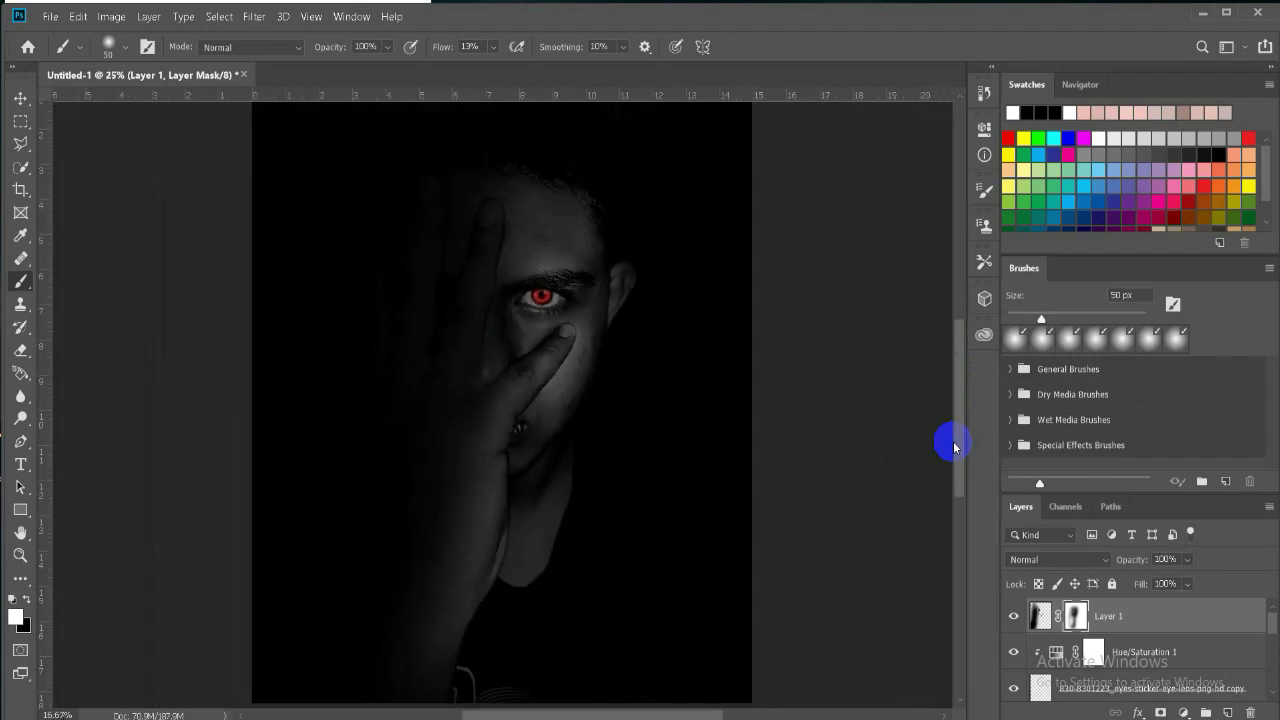
key("ctrl+minus")
key("ctrl+plus")
key("ctrl+minus")
key("ctrl+minus")
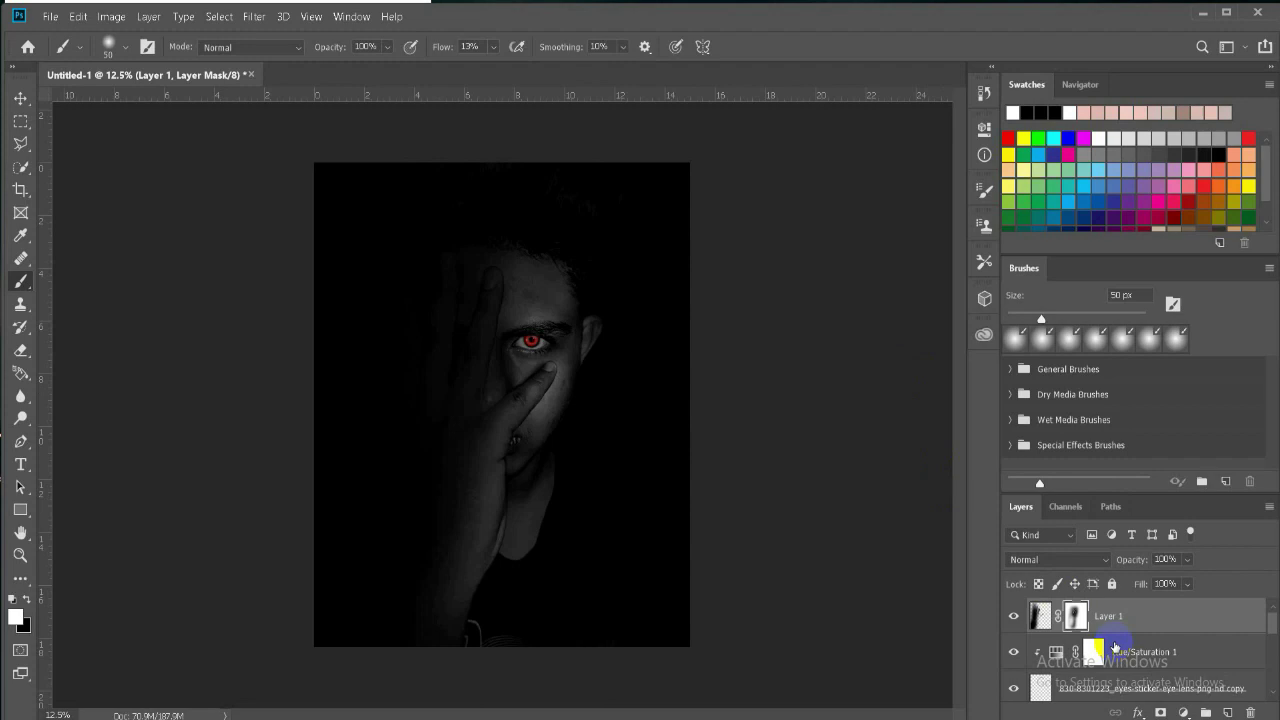
left_click(1016, 616)
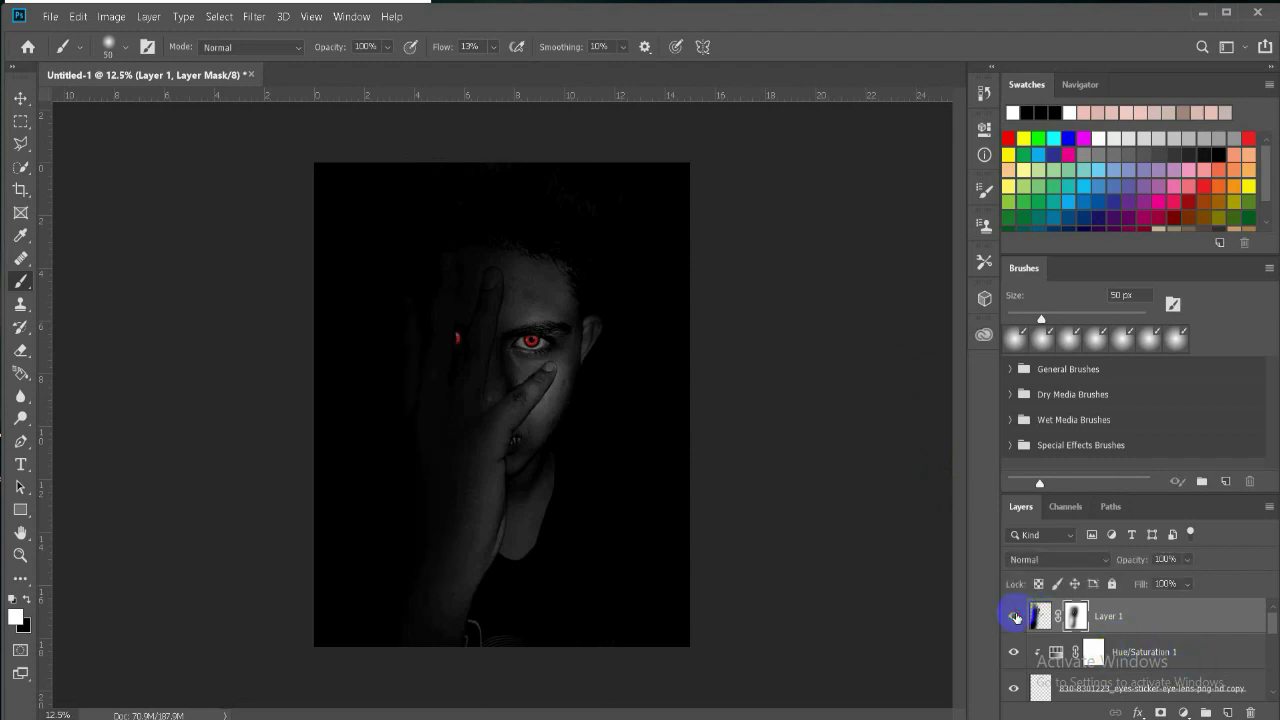
double_click(1016, 616)
left_click(1016, 616)
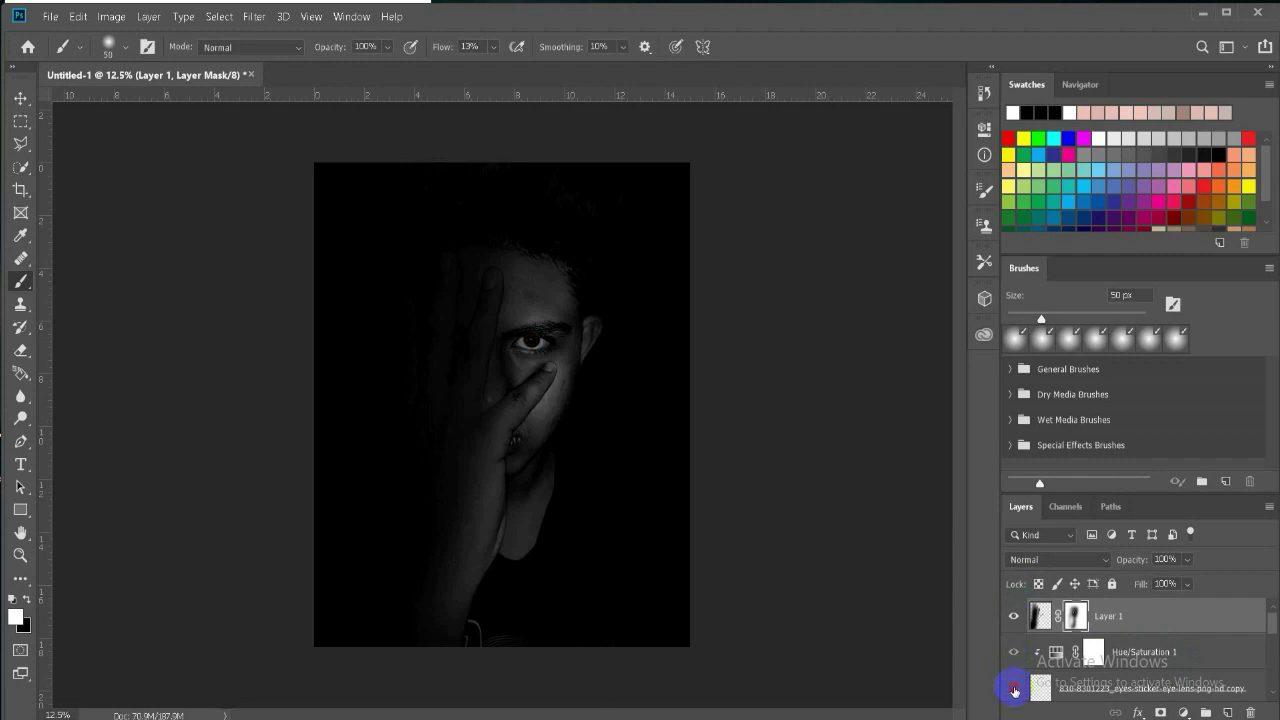
Toggle the Black & White and Exposure layers off and on to compare their effect
left_click_drag(1272, 630, 1274, 648)
left_click(1014, 665)
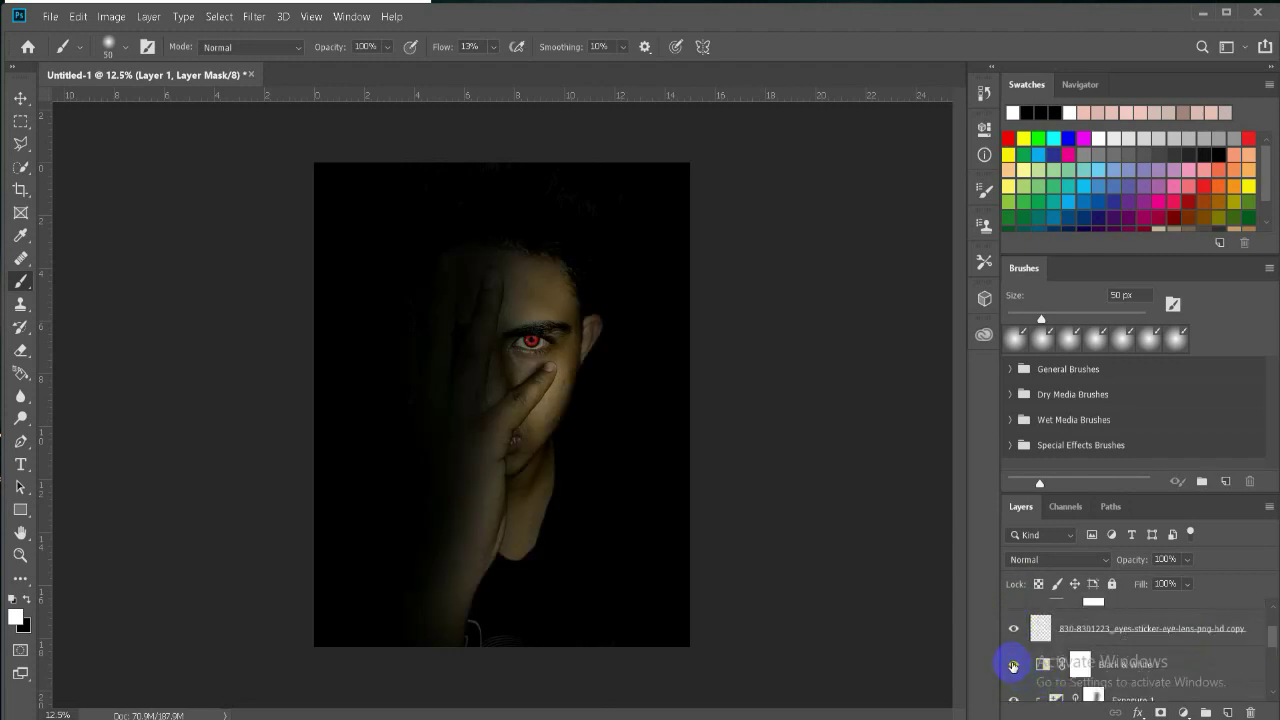
double_click(1014, 665)
left_click(1014, 665)
left_click(1014, 694)
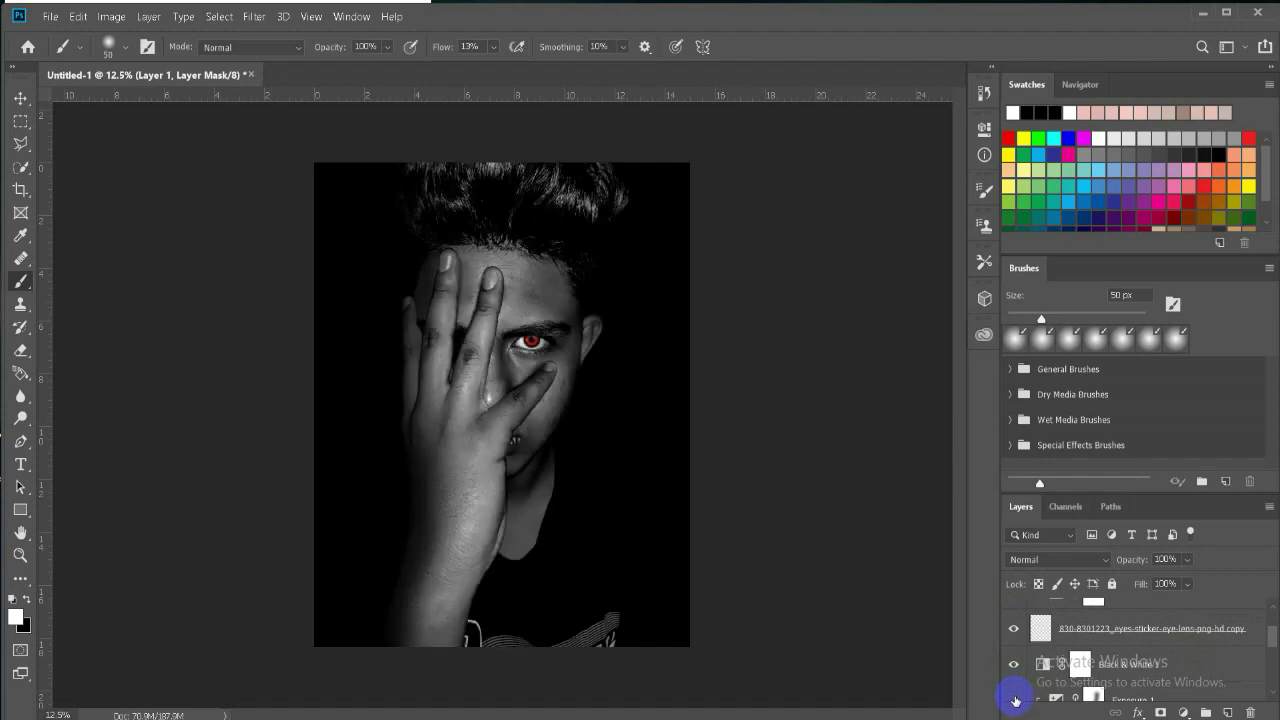
double_click(1014, 697)
left_click(1015, 700)
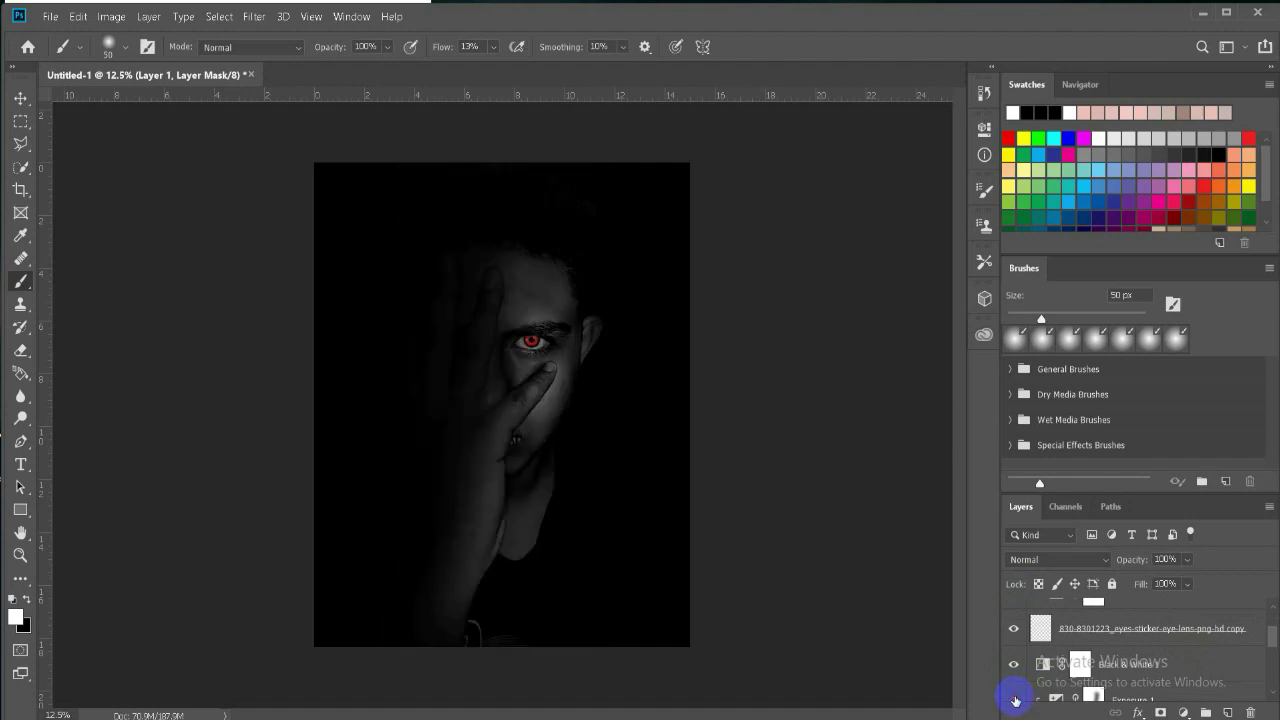
left_click(1015, 700)
scroll(1010, 680, "down", 1)
Select the Exposure 1 layer mask and set the brush to 88% flow and about 385 px
left_click(1013, 627)
left_click(1093, 622)
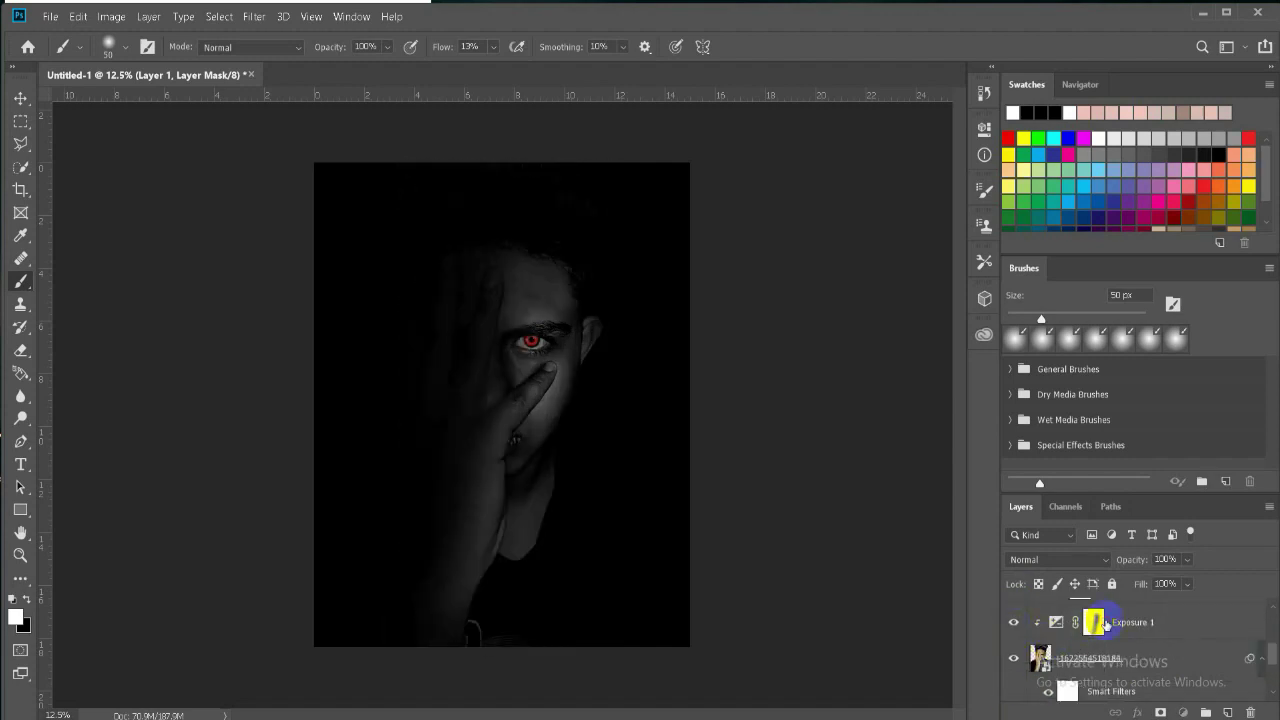
left_click(21, 604)
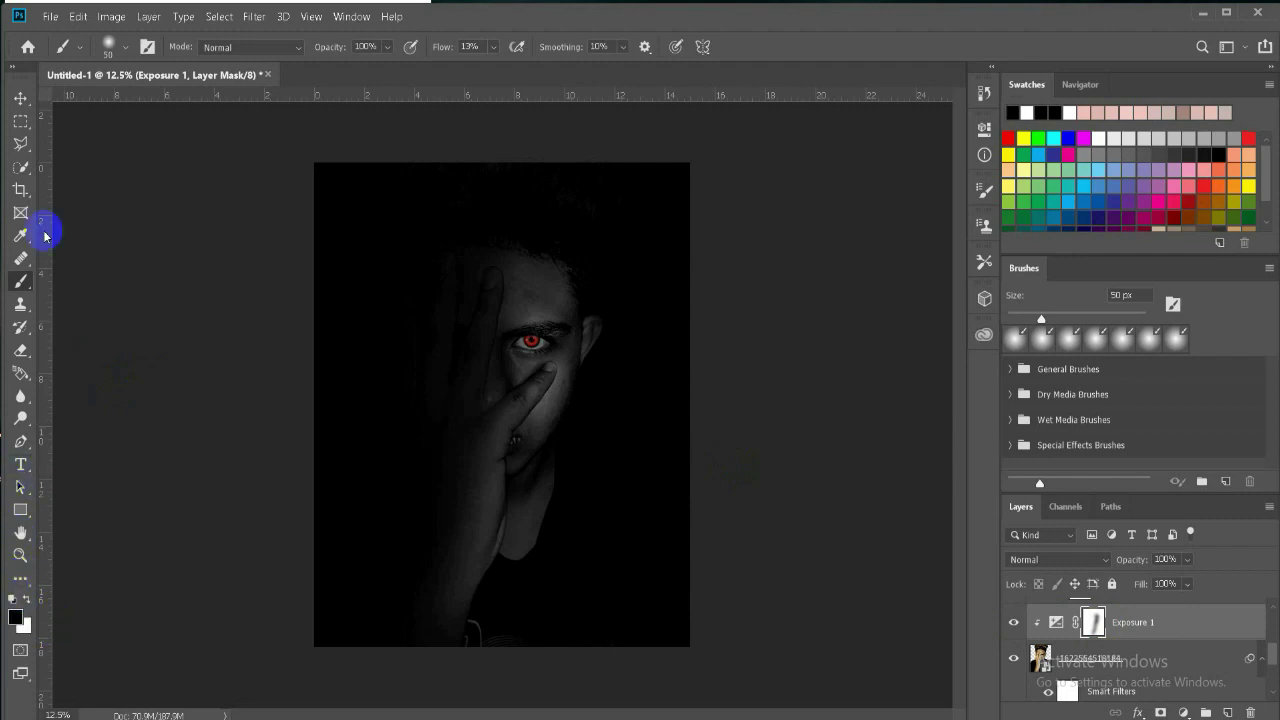
left_click(492, 49)
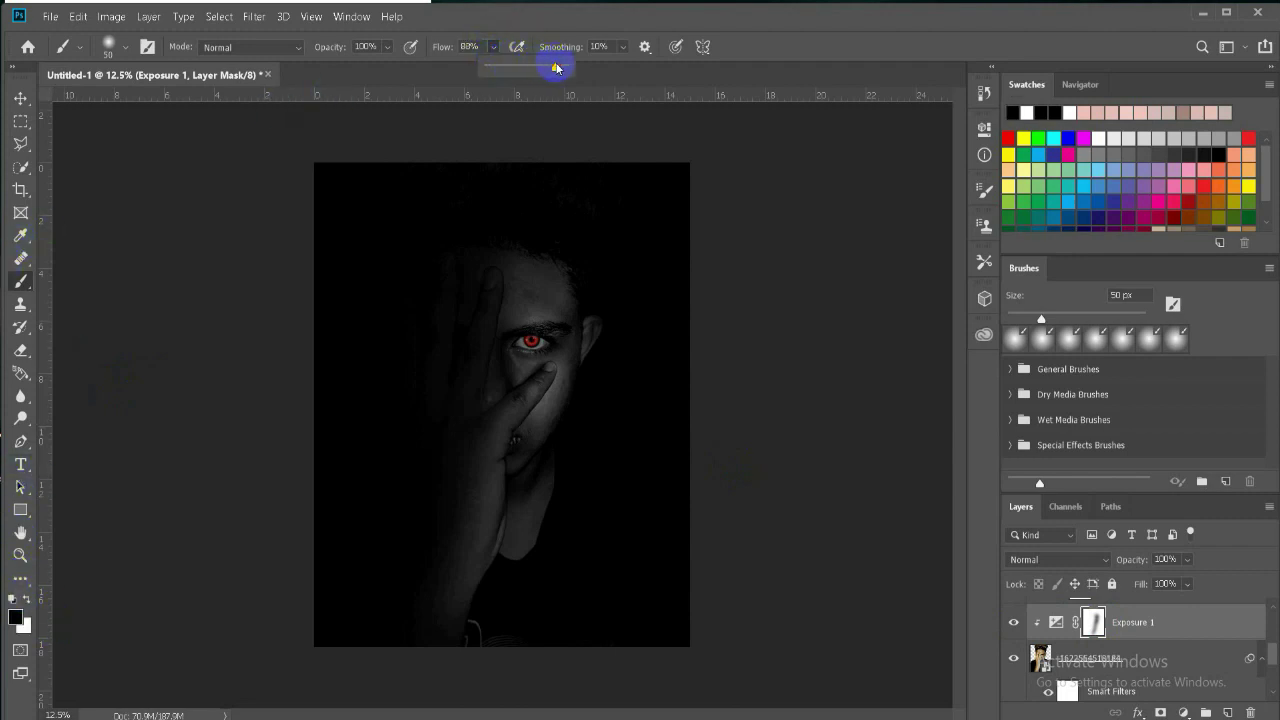
left_click(490, 203)
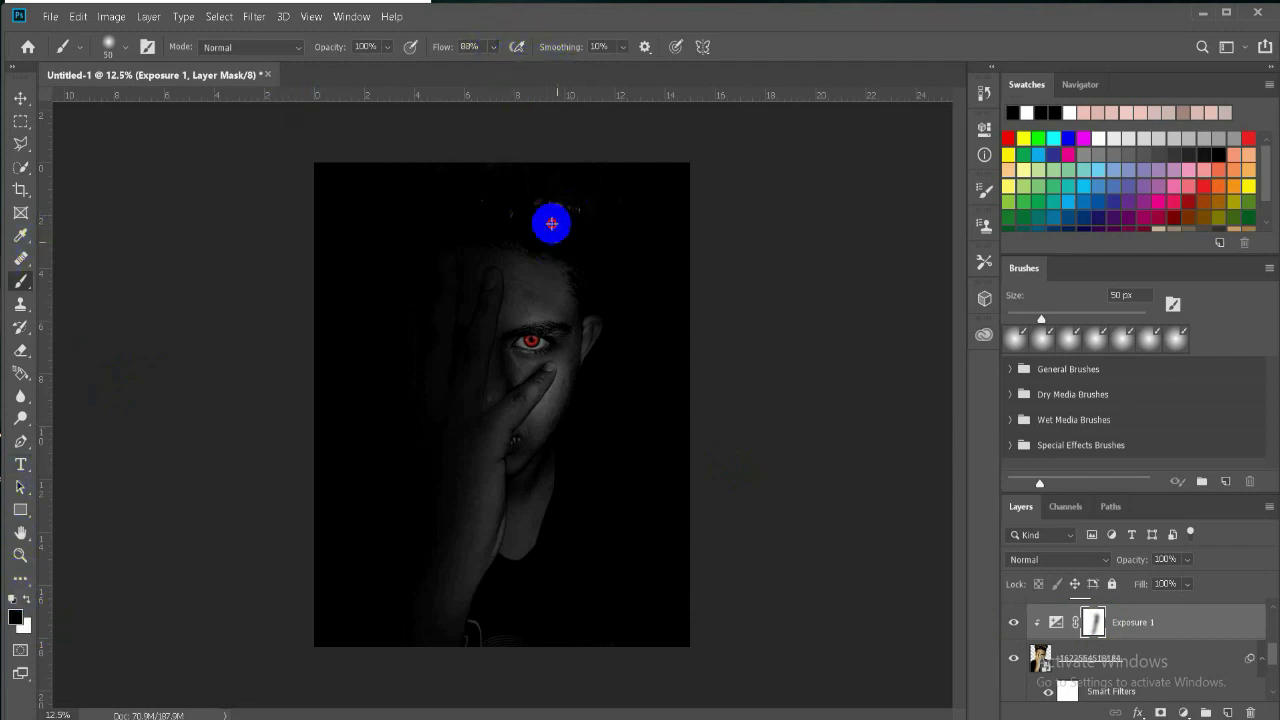
left_click(126, 48)
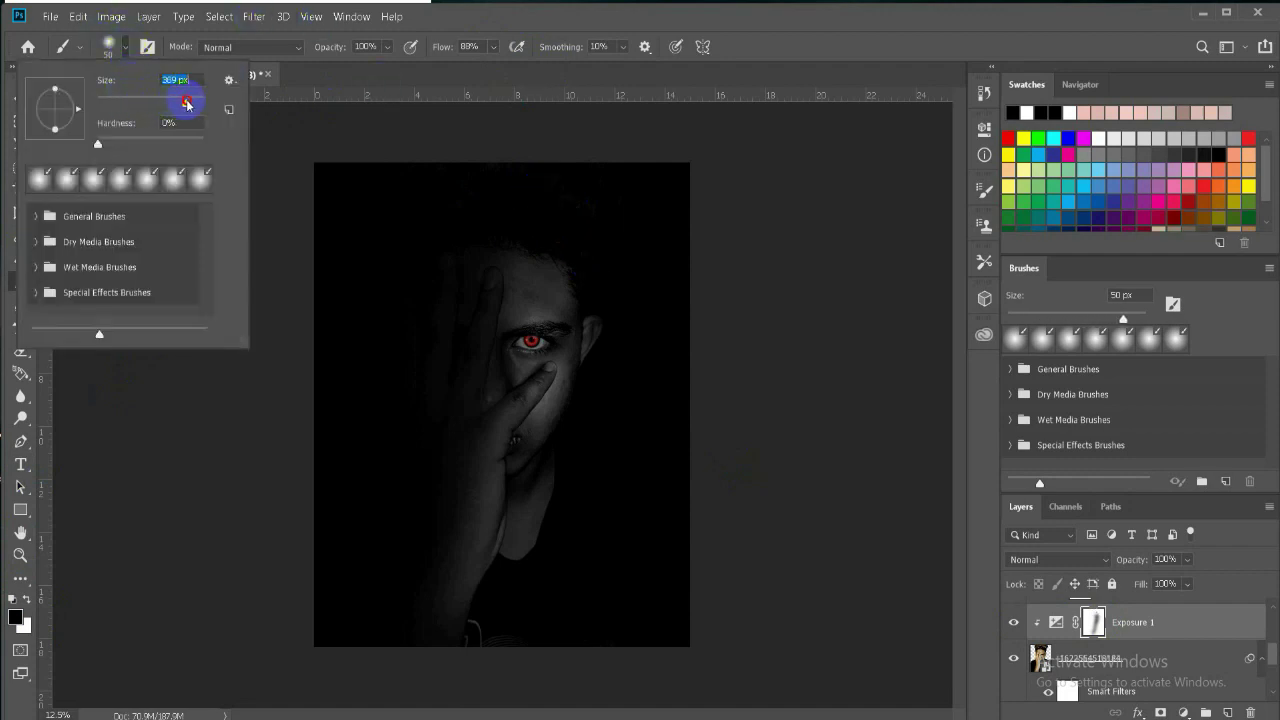
left_click_drag(186, 103, 185, 103)
left_click(545, 229)
Paint the mask over the hair on top of the head, then at 35% flow on the right side
mouse_move(571, 237)
left_mouse_down()
mouse_move(519, 166)
mouse_move(503, 229)
left_mouse_up()
mouse_move(496, 118)
left_mouse_down()
mouse_move(500, 214)
mouse_move(528, 237)
mouse_move(494, 177)
mouse_move(475, 177)
mouse_move(507, 191)
left_mouse_up()
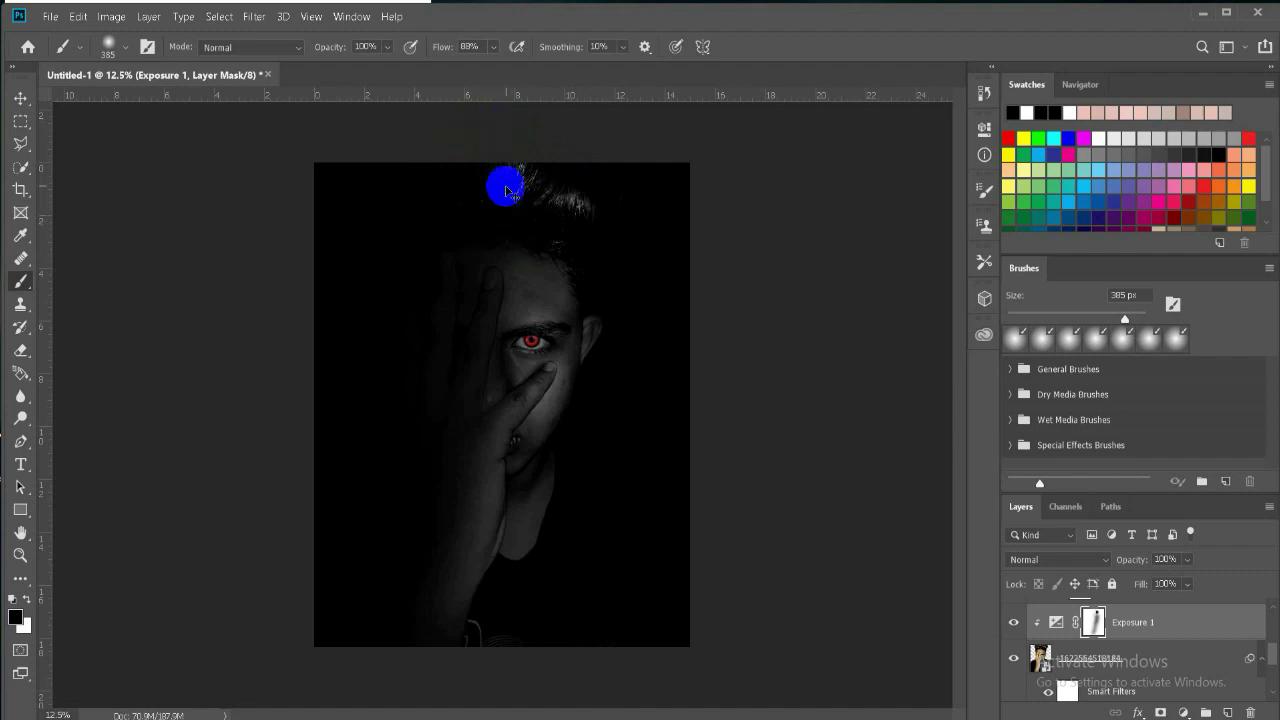
left_click(493, 47)
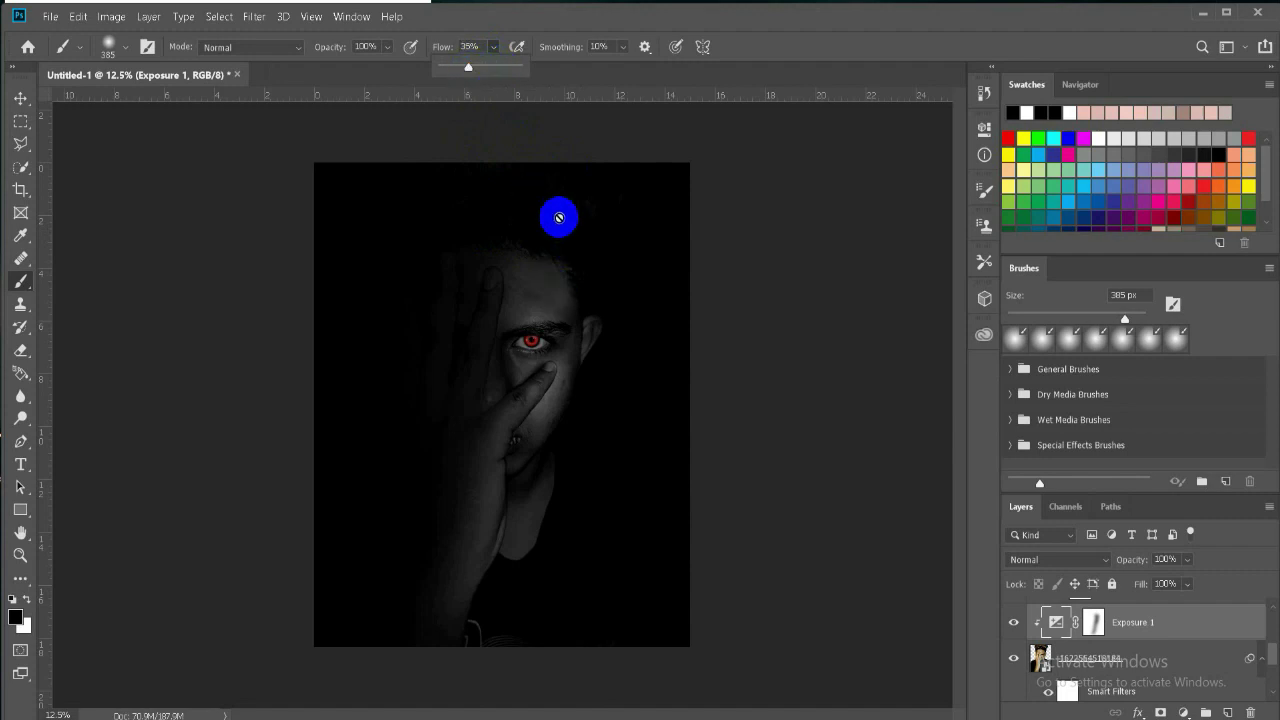
left_click(1093, 622)
mouse_move(528, 231)
left_mouse_down()
mouse_move(589, 255)
mouse_move(574, 220)
mouse_move(491, 134)
mouse_move(503, 223)
mouse_move(462, 144)
mouse_move(471, 206)
mouse_move(531, 180)
mouse_move(531, 229)
mouse_move(563, 244)
mouse_move(606, 174)
mouse_move(612, 207)
mouse_move(586, 206)
mouse_move(546, 134)
mouse_move(526, 140)
mouse_move(598, 220)
mouse_move(609, 149)
mouse_move(611, 214)
mouse_move(614, 153)
mouse_move(631, 203)
mouse_move(606, 251)
mouse_move(583, 180)
mouse_move(507, 194)
mouse_move(503, 220)
mouse_move(463, 134)
mouse_move(574, 200)
mouse_move(505, 134)
mouse_move(546, 259)
mouse_move(558, 196)
left_mouse_up()
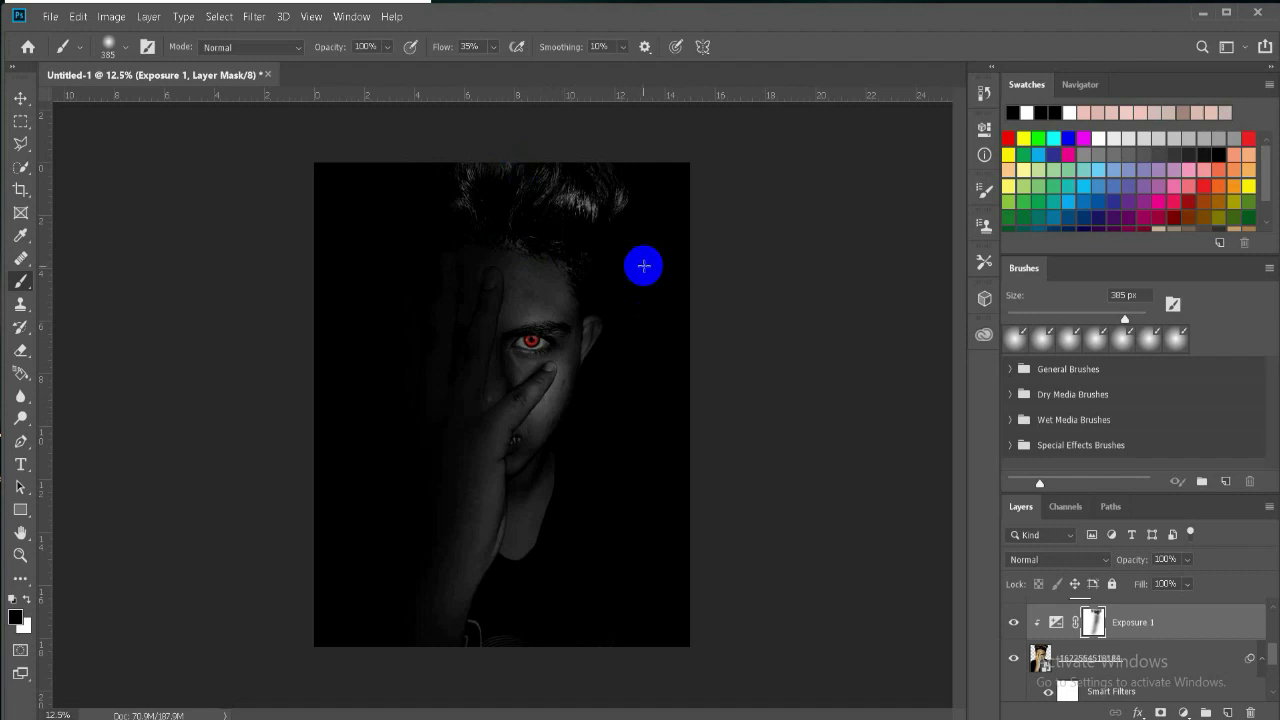
Toggle the Exposure 1 darkening on and off to compare, leaving it on
left_click(1080, 632)
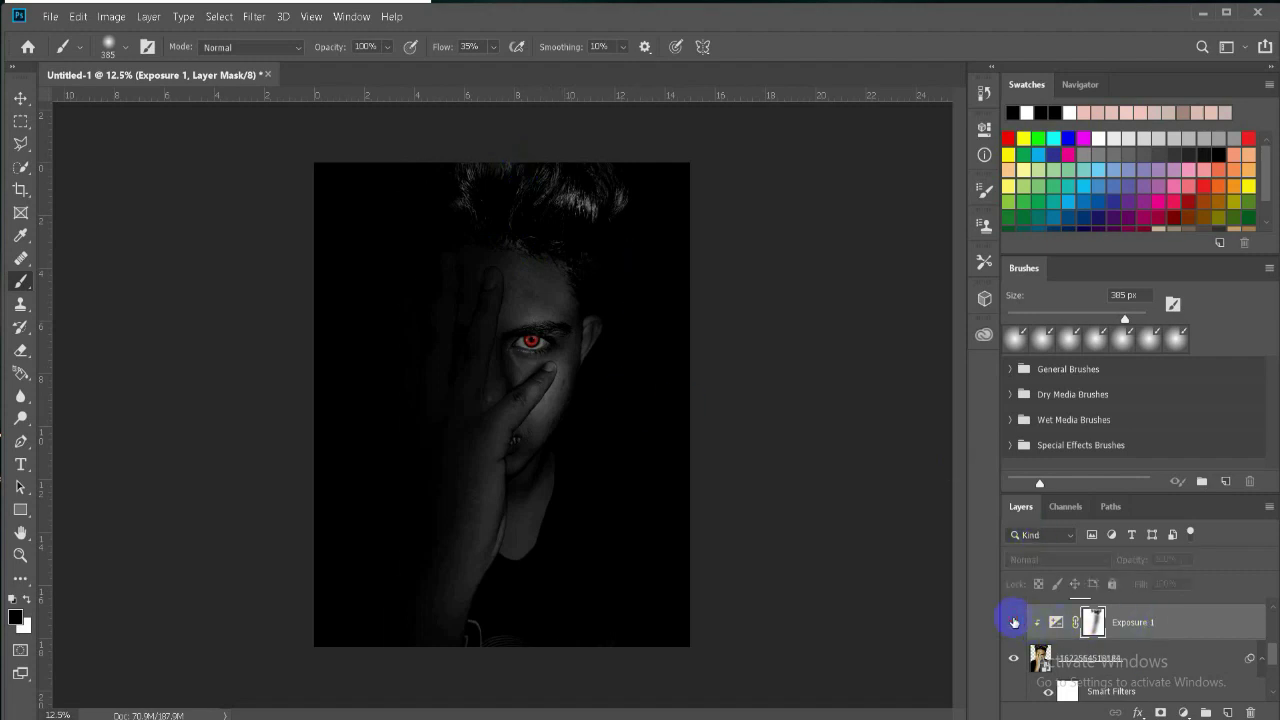
left_click(1013, 622)
left_click(1013, 622)
left_click(1013, 622)
left_click(1013, 622)
left_click(1013, 622)
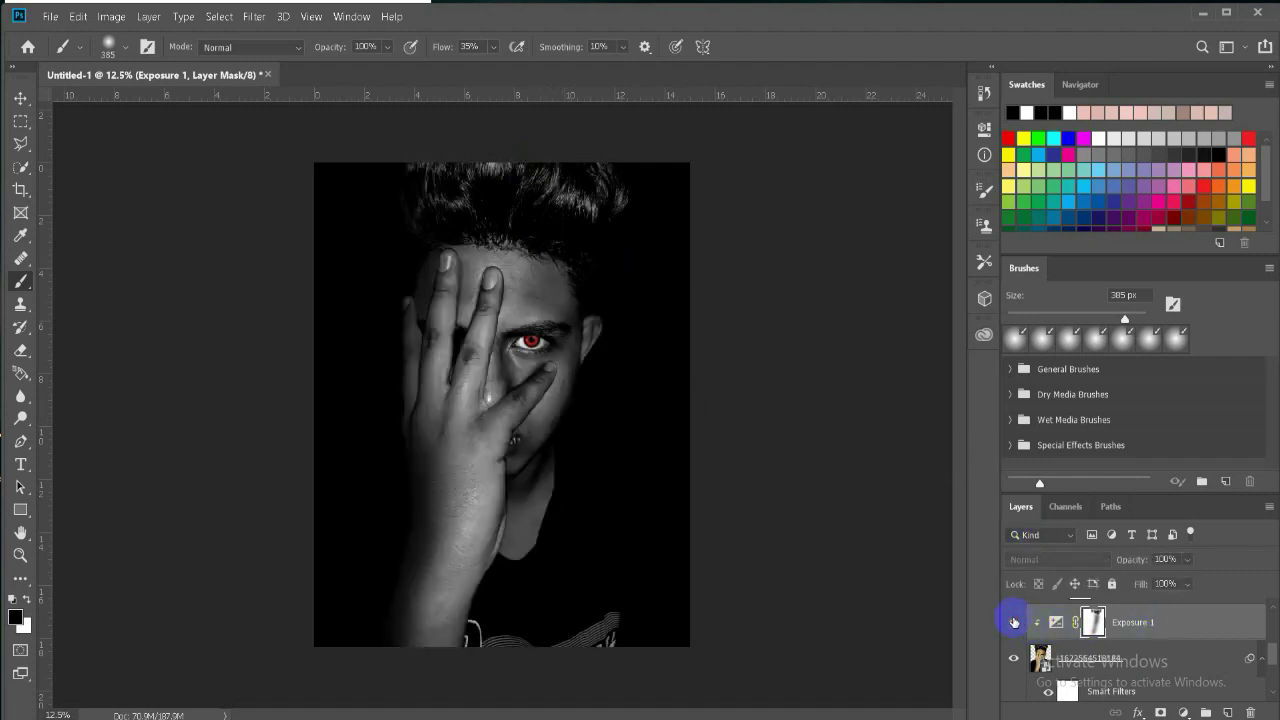
left_click(1013, 622)
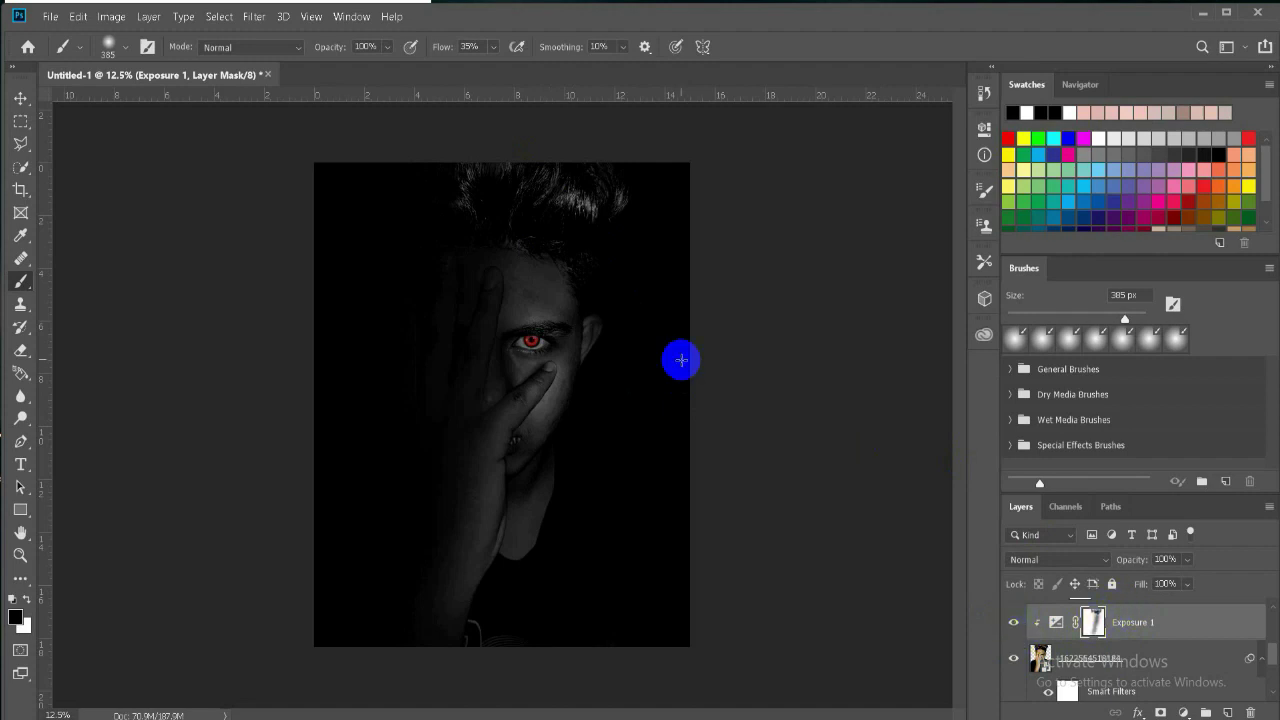
Lower brush flow to 17%, softly paint the forehead and hair, and compare with Exposure off
left_click(496, 48)
left_click_drag(492, 70, 488, 68)
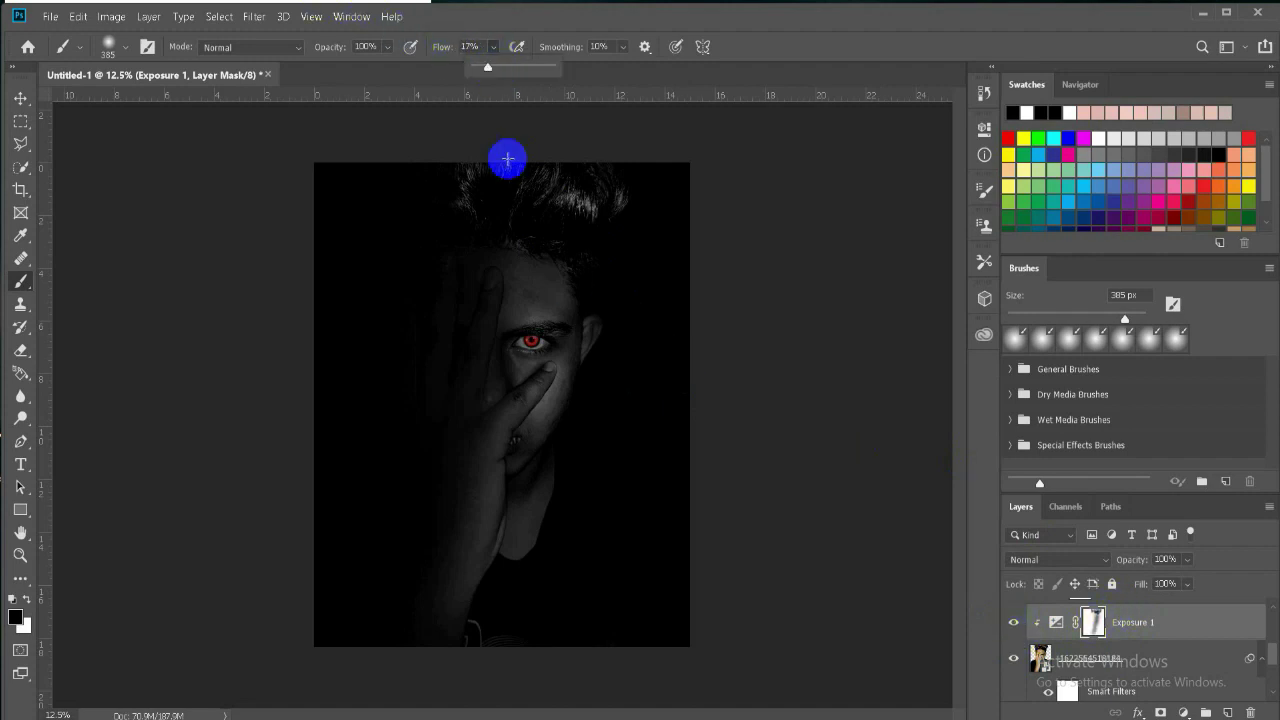
left_click(26, 600)
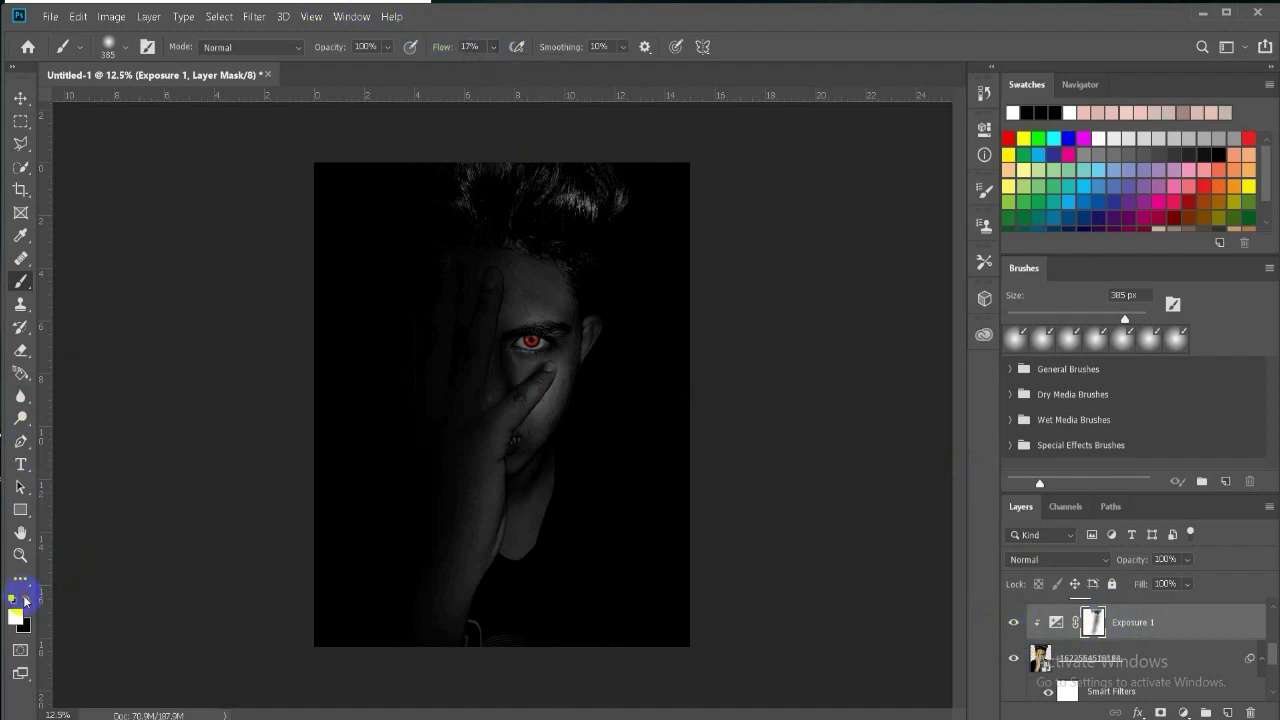
left_click_drag(539, 289, 523, 280)
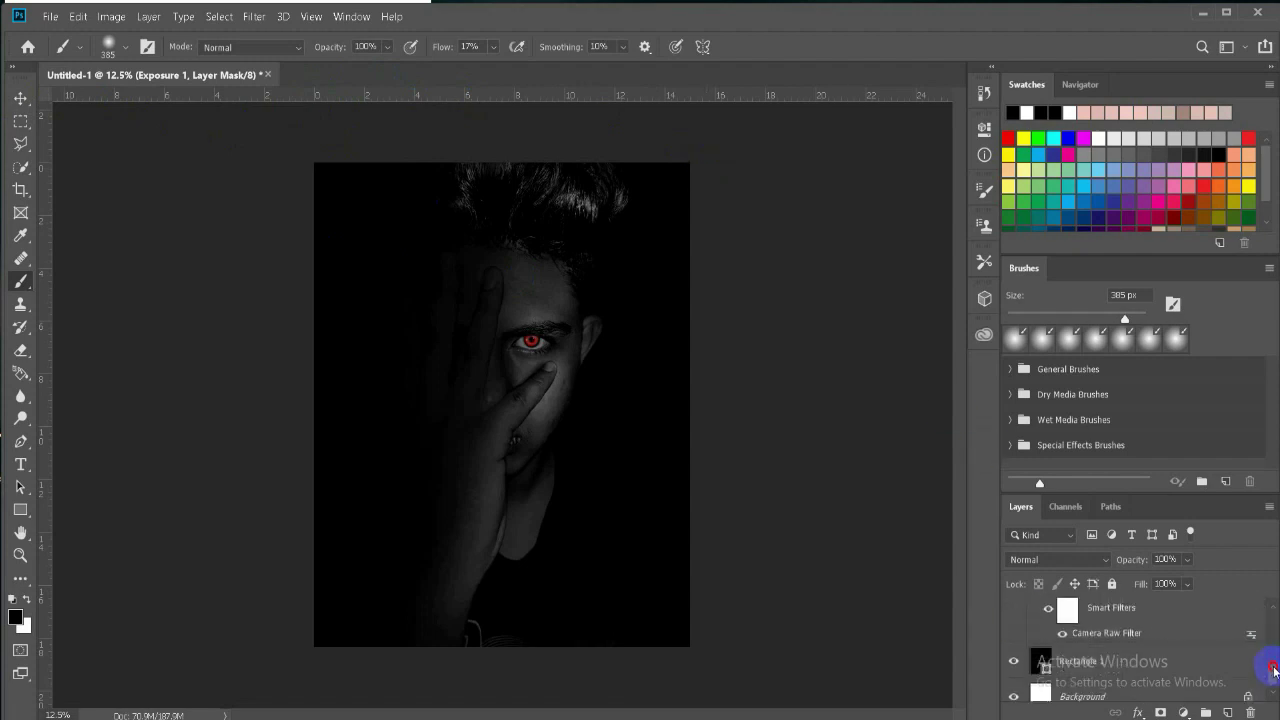
left_click(1016, 631)
left_click(1017, 632)
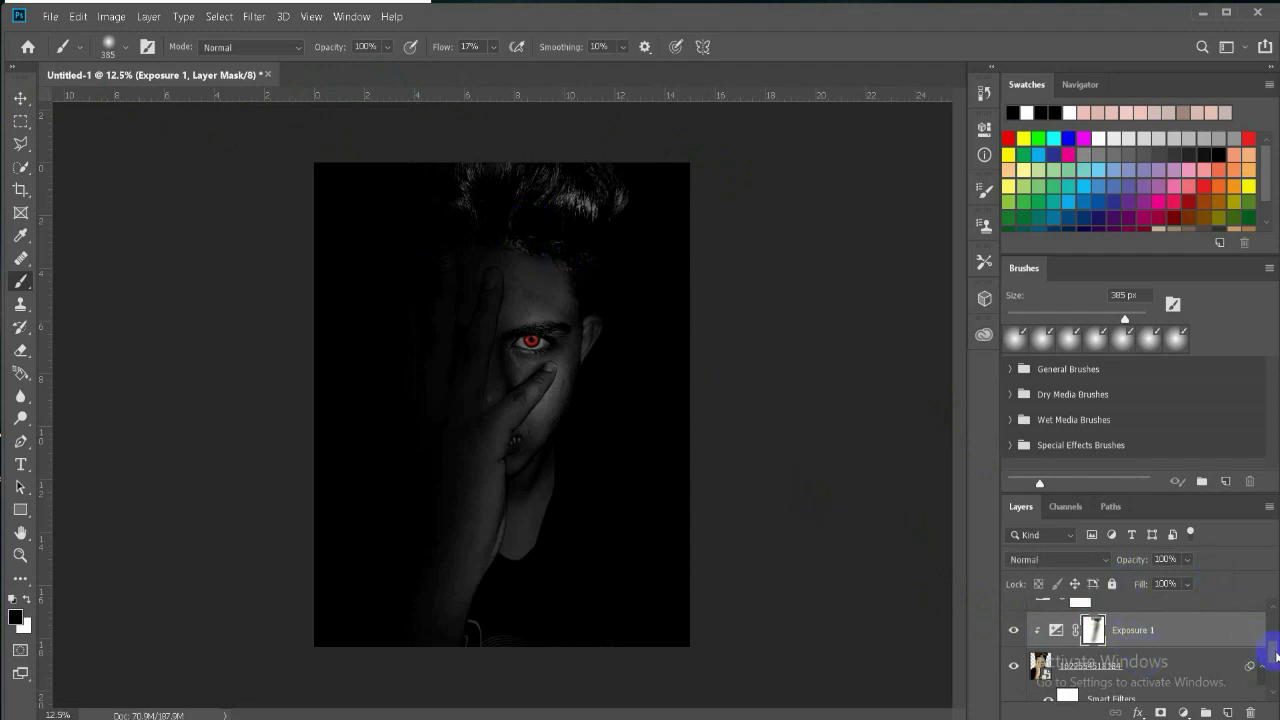
mouse_move(1276, 655)
left_mouse_down()
mouse_move(1276, 667)
mouse_move(1273, 645)
left_mouse_up()
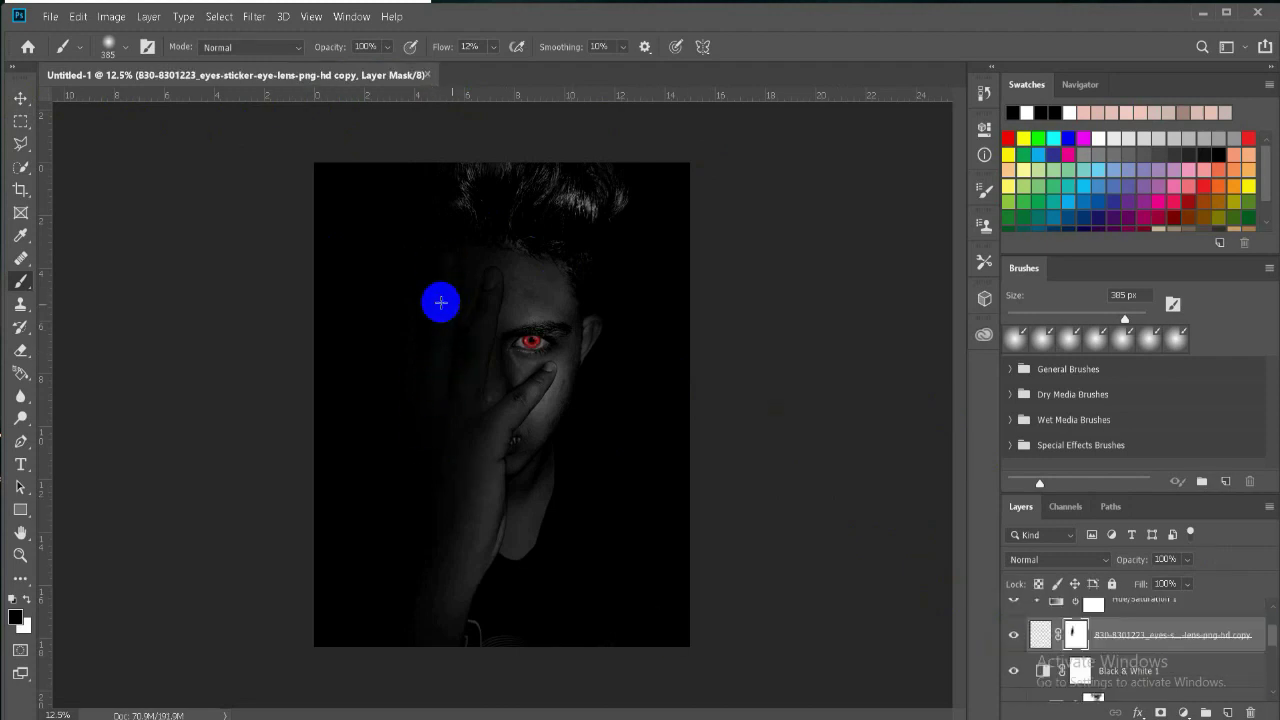
Zoom in on the eye and shrink the eye-lens layer slightly from its corner
key("v")
key("ctrl+plus")
key("ctrl+plus")
key("ctrl+plus")
left_click_drag(311, 201, 340, 206)
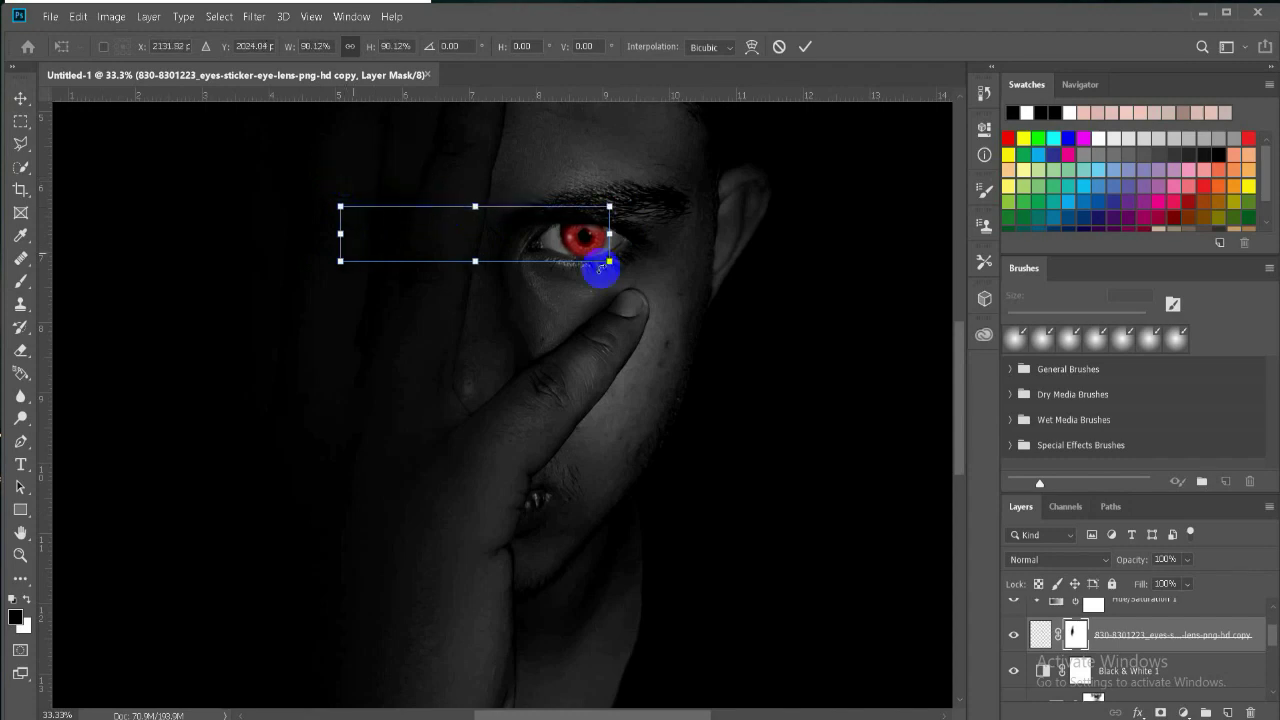
left_click(805, 46)
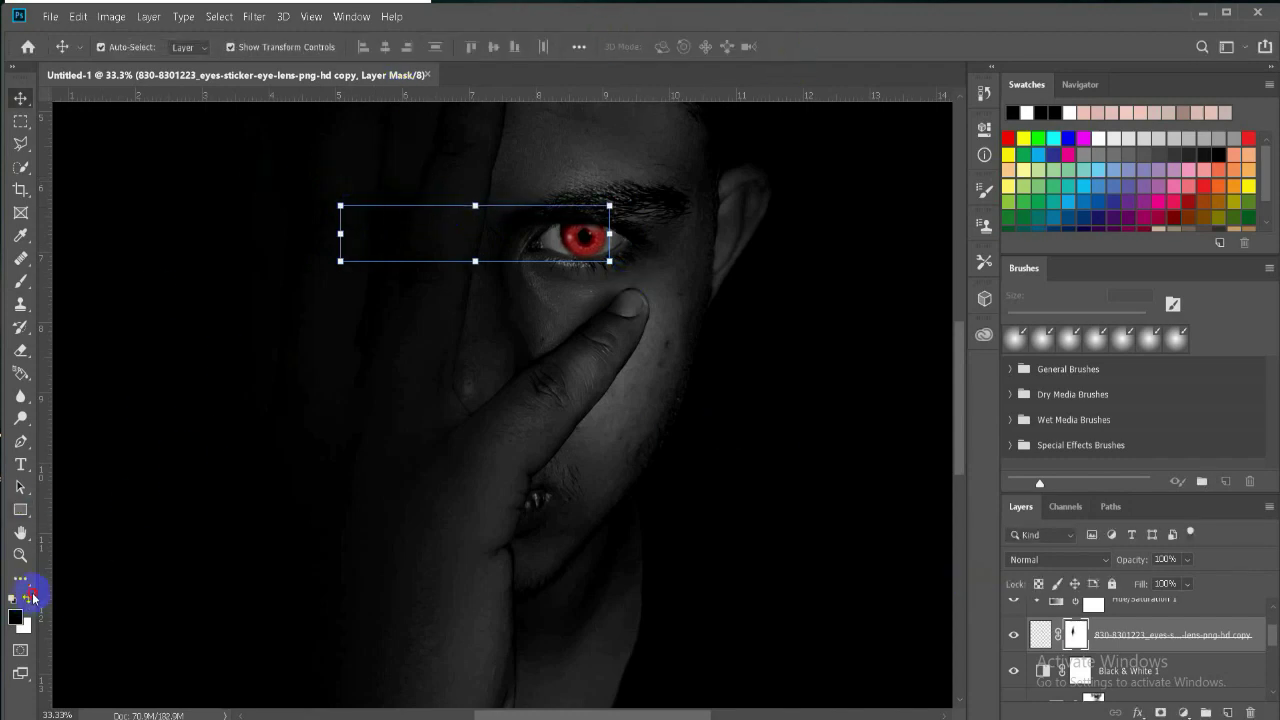
Raise brush flow to 100% and paint black on the mask around the red lens
key("x")
key("b")
left_click(491, 48)
left_click_drag(497, 66, 570, 66)
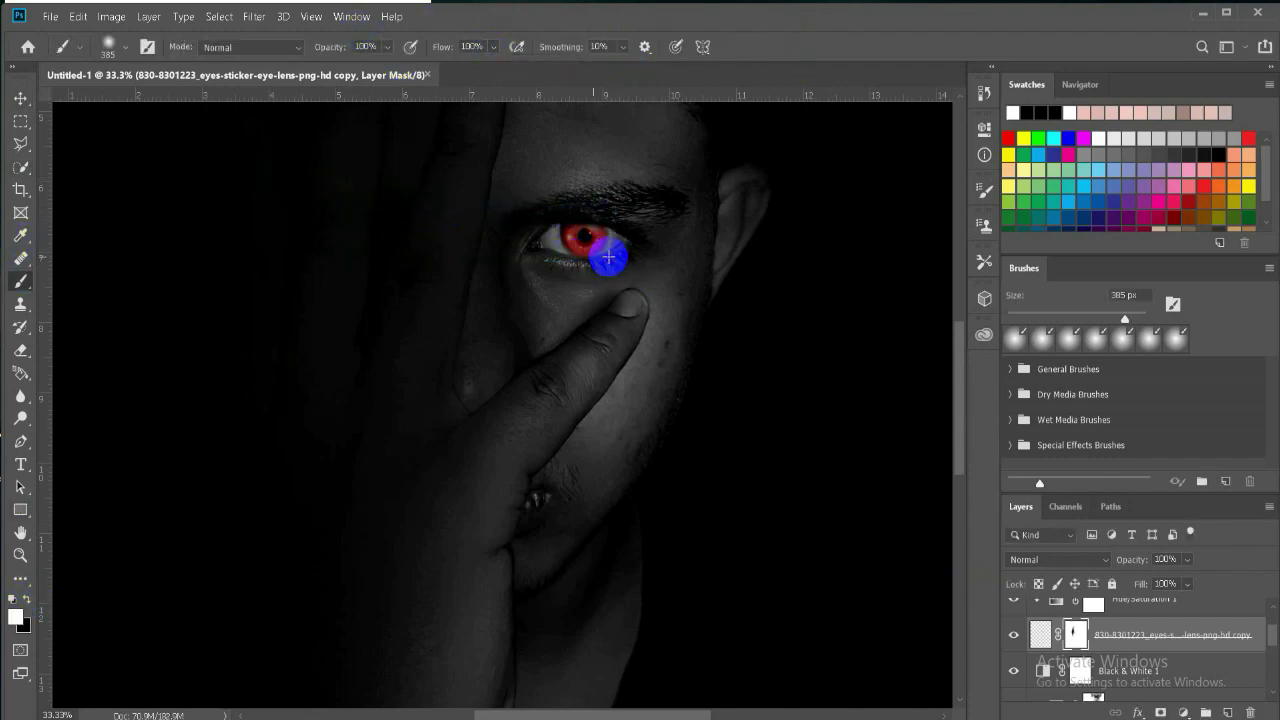
left_click(1014, 634)
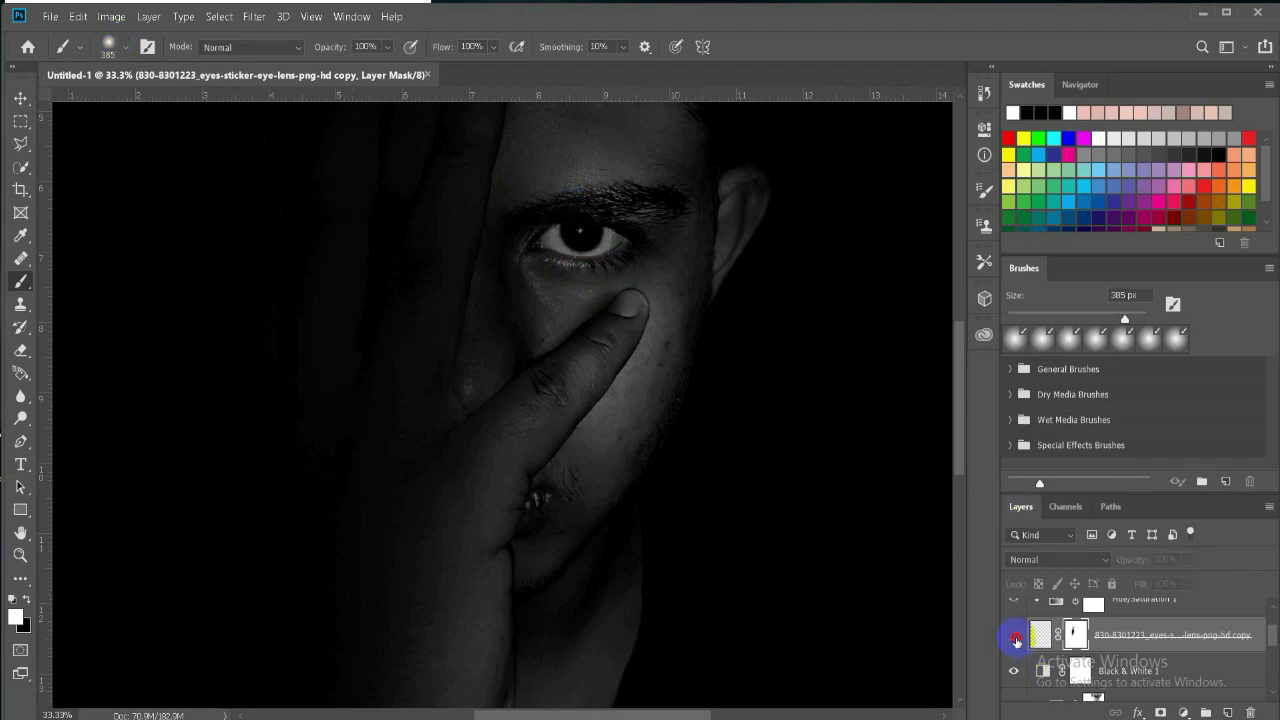
left_click(1014, 634)
left_click(605, 253)
key("x")
left_click_drag(575, 238, 605, 260)
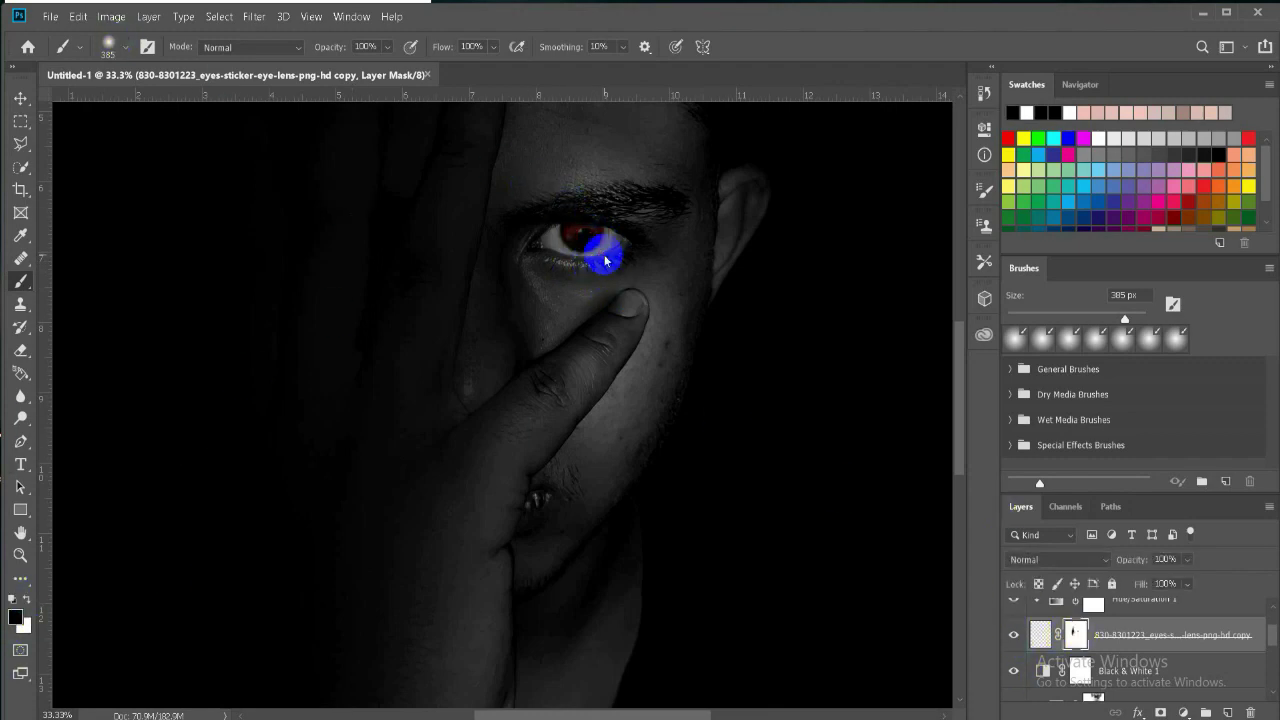
Delete the eye-lens layer, undo, then hide it and delete it again
key("v")
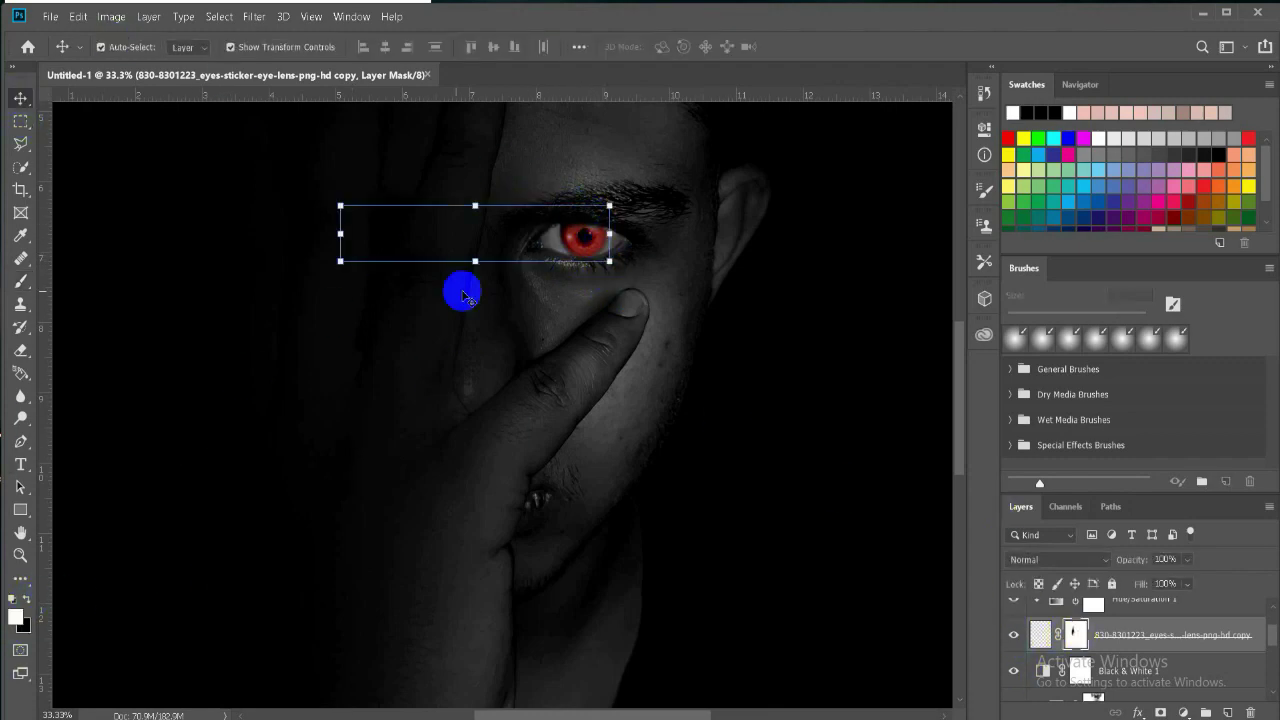
key("Delete")
key("ctrl+z")
left_click(1009, 640)
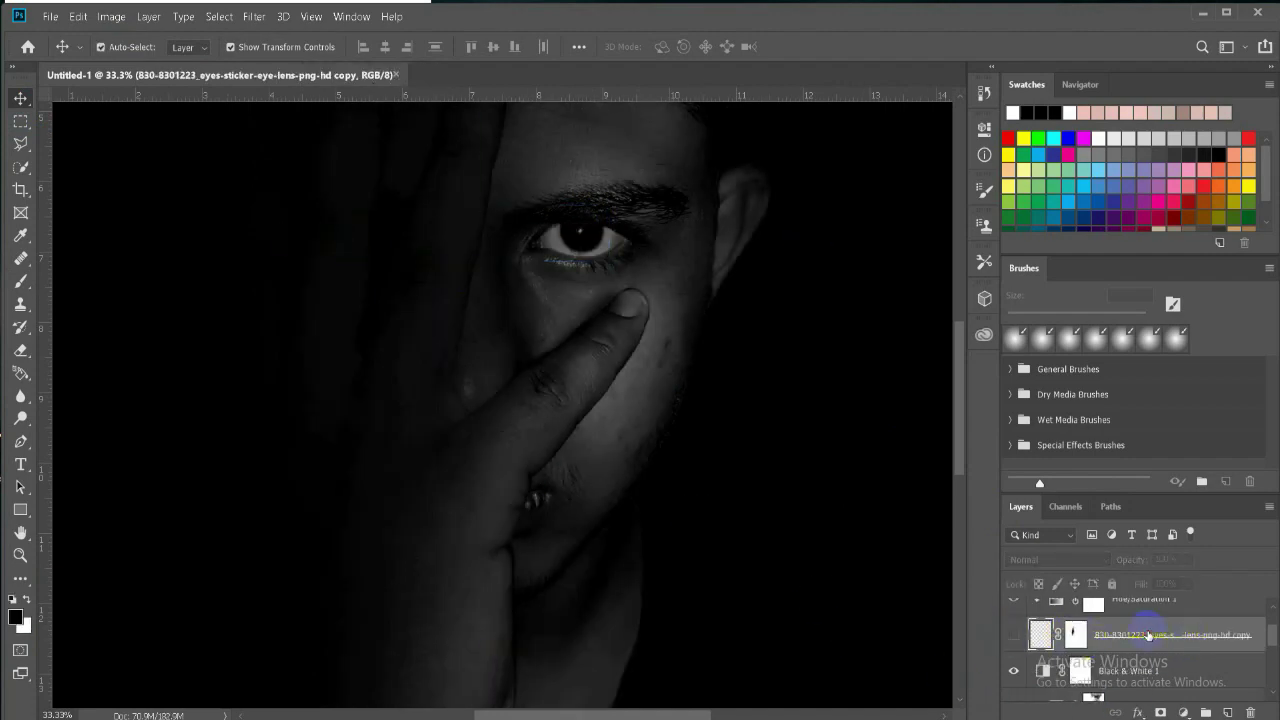
key("Delete")
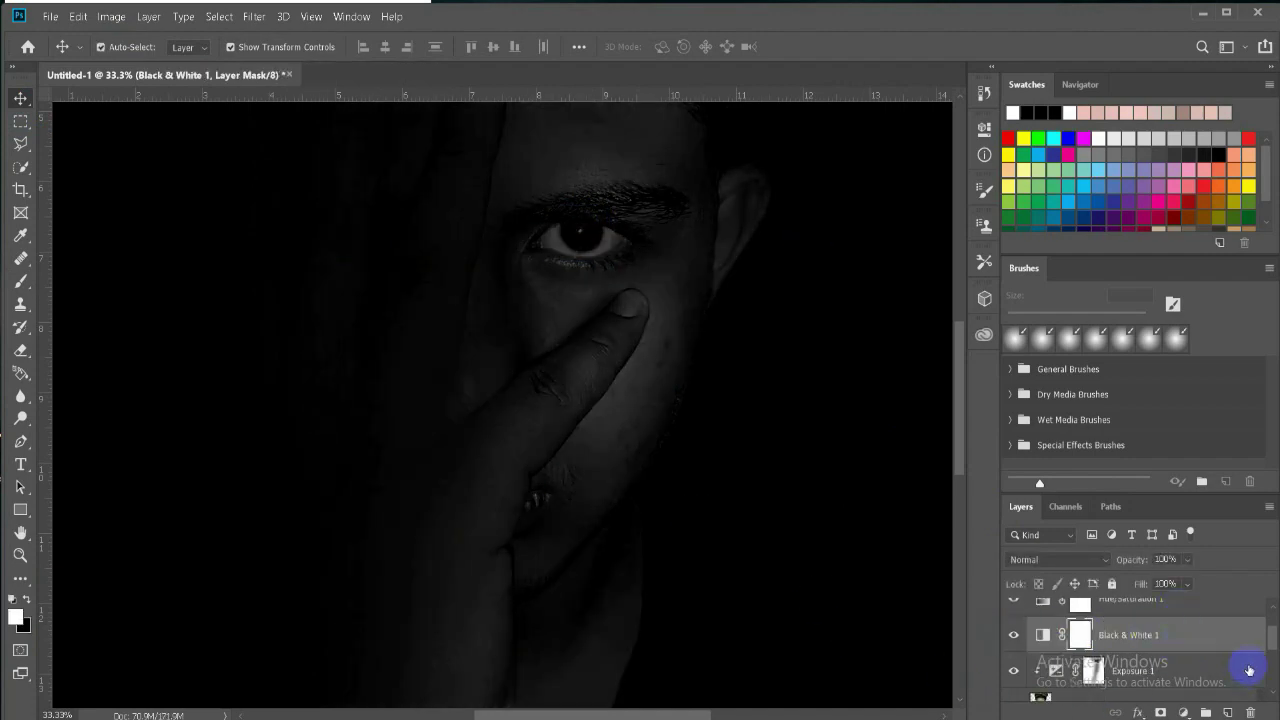
Drag the eye-lens PNG from its folder onto the portrait and scale it to about 21% below the eye
left_click(226, 716)
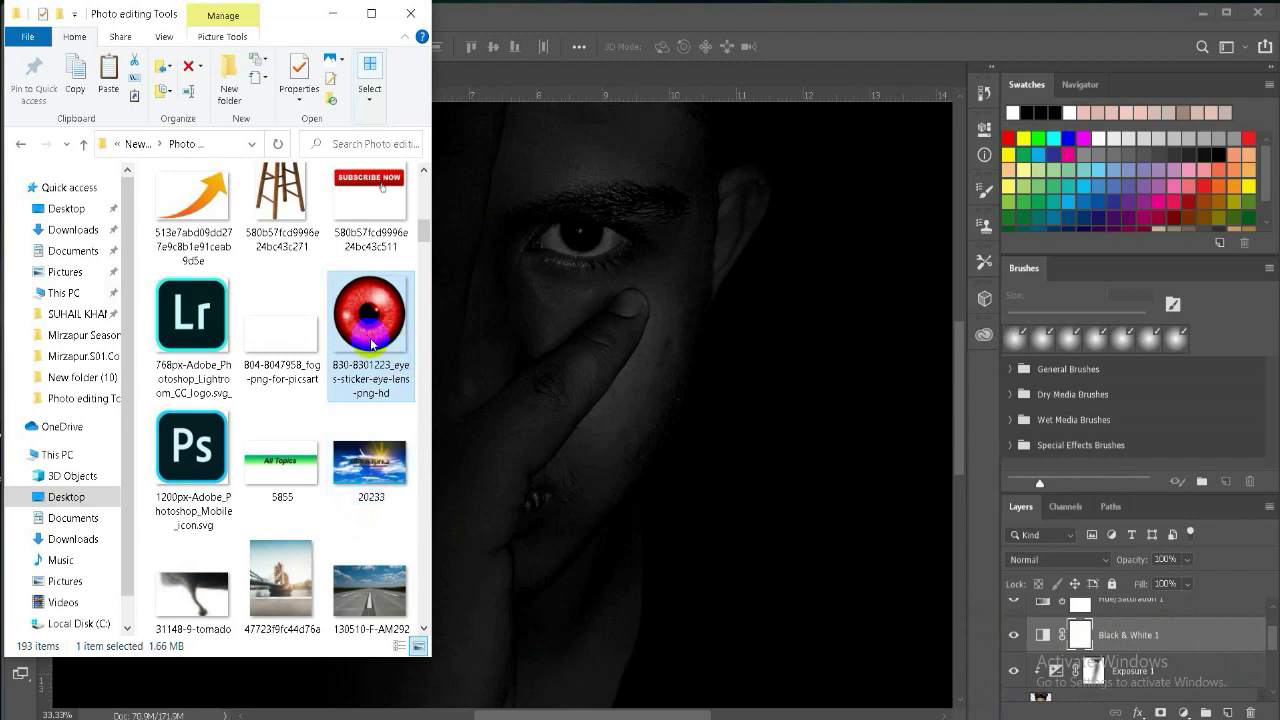
left_click_drag(371, 343, 581, 247)
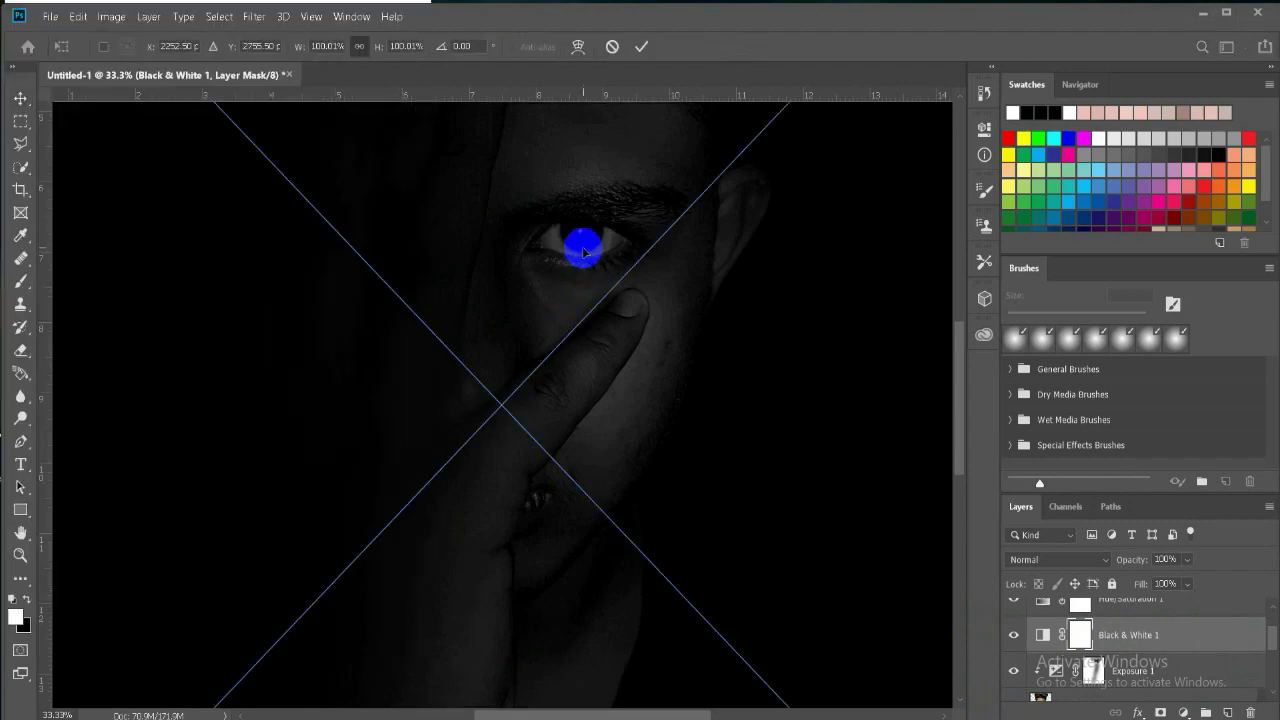
key("ctrl+minus")
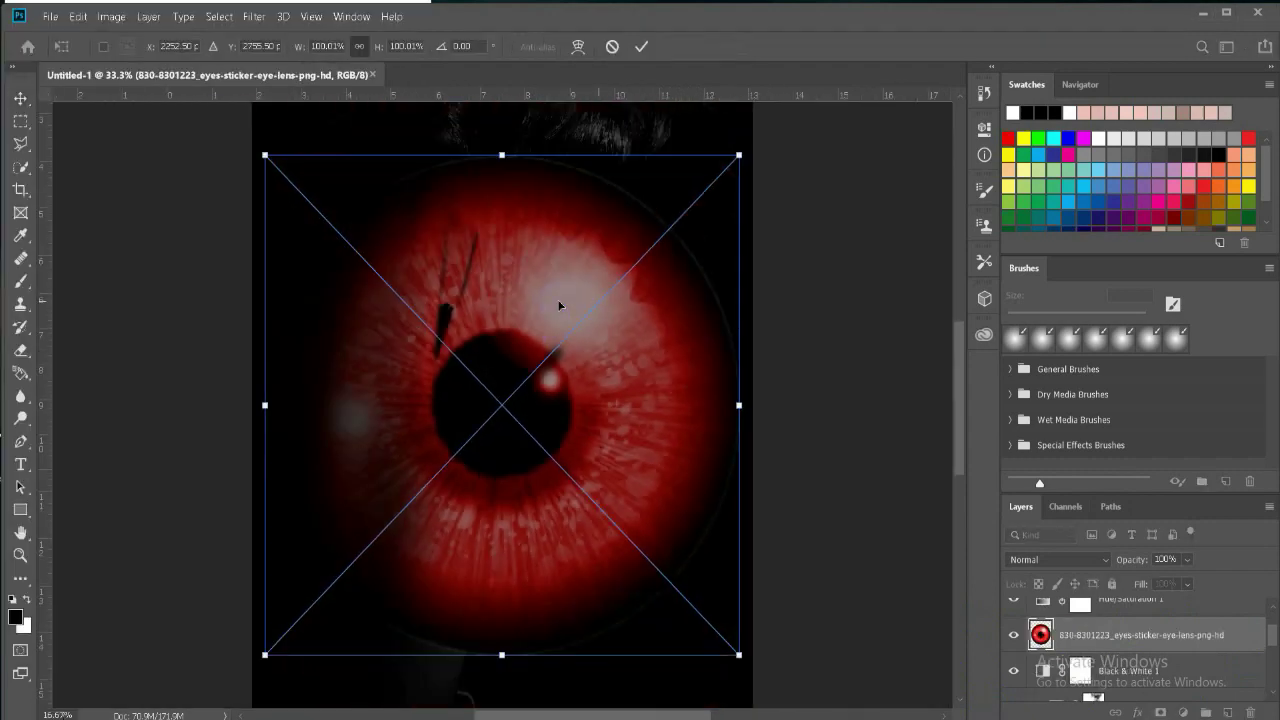
key("ctrl+minus")
mouse_move(323, 212)
left_mouse_down()
mouse_move(552, 362)
mouse_move(620, 491)
mouse_move(600, 510)
left_mouse_up()
mouse_move(637, 550)
left_mouse_down()
mouse_move(540, 320)
mouse_move(520, 320)
mouse_move(541, 352)
left_mouse_up()
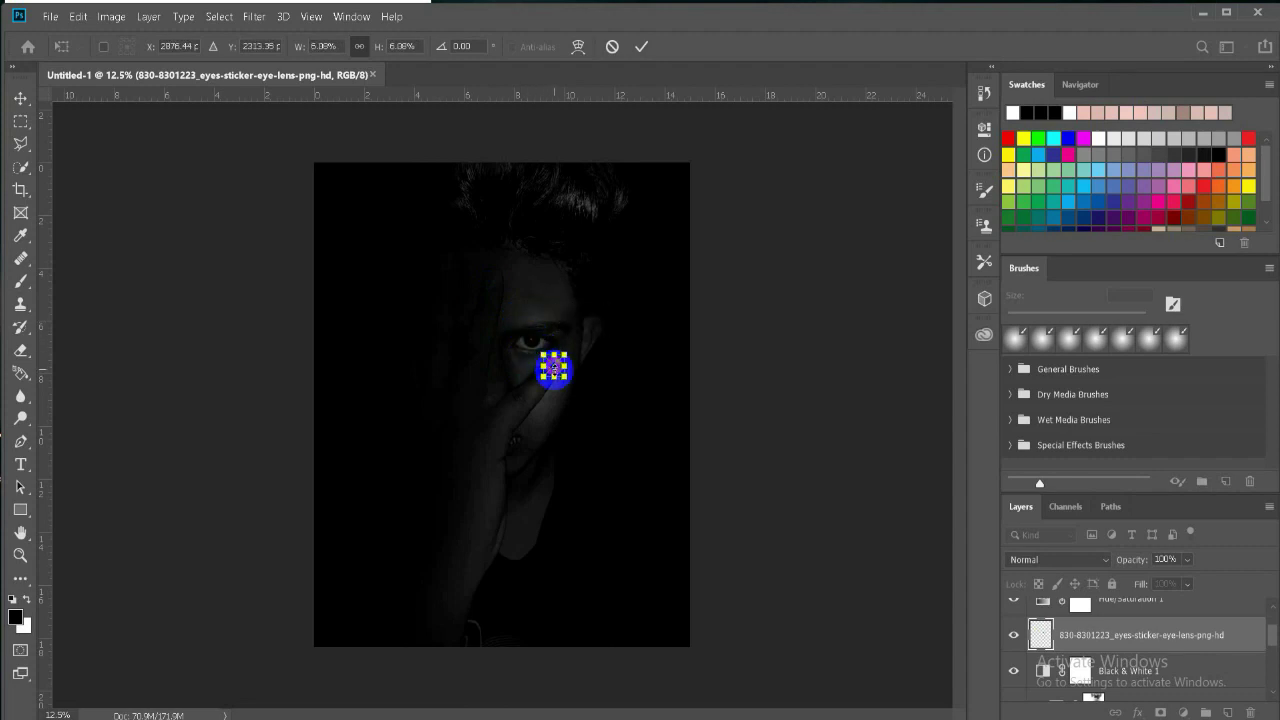
left_click(641, 46)
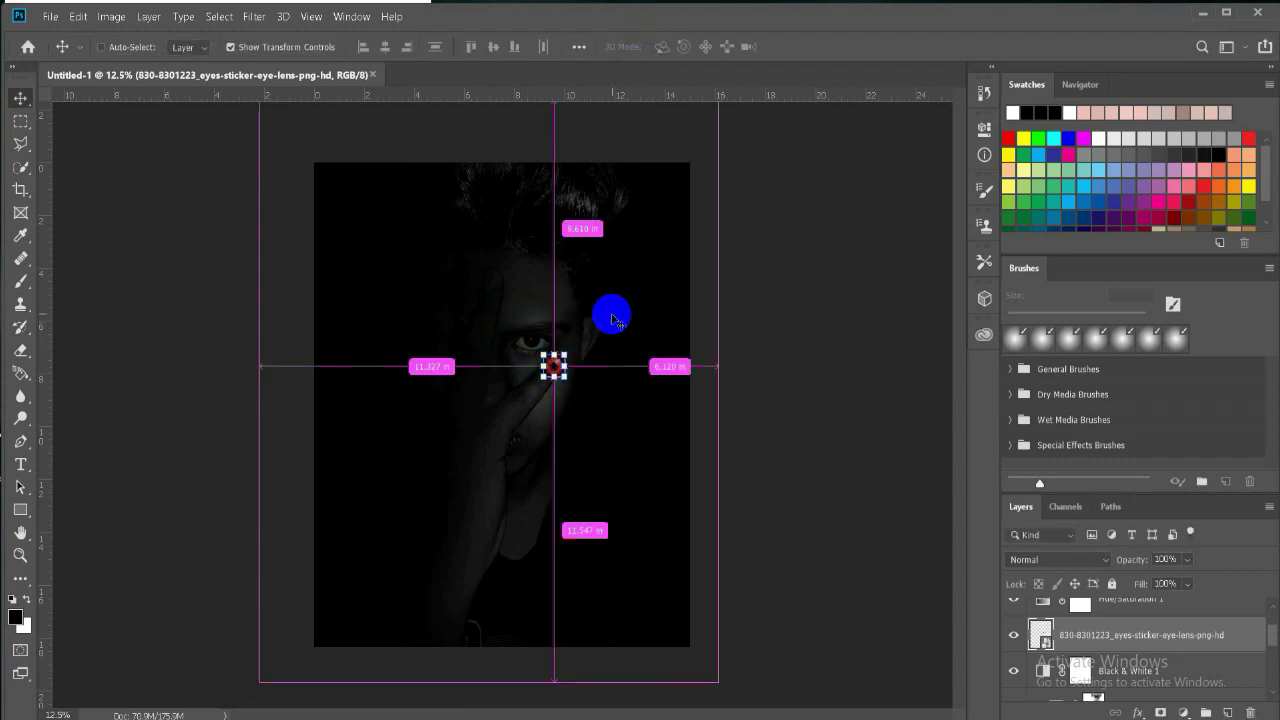
scroll(612, 320, "up", 2)
scroll(610, 316, "up", 1)
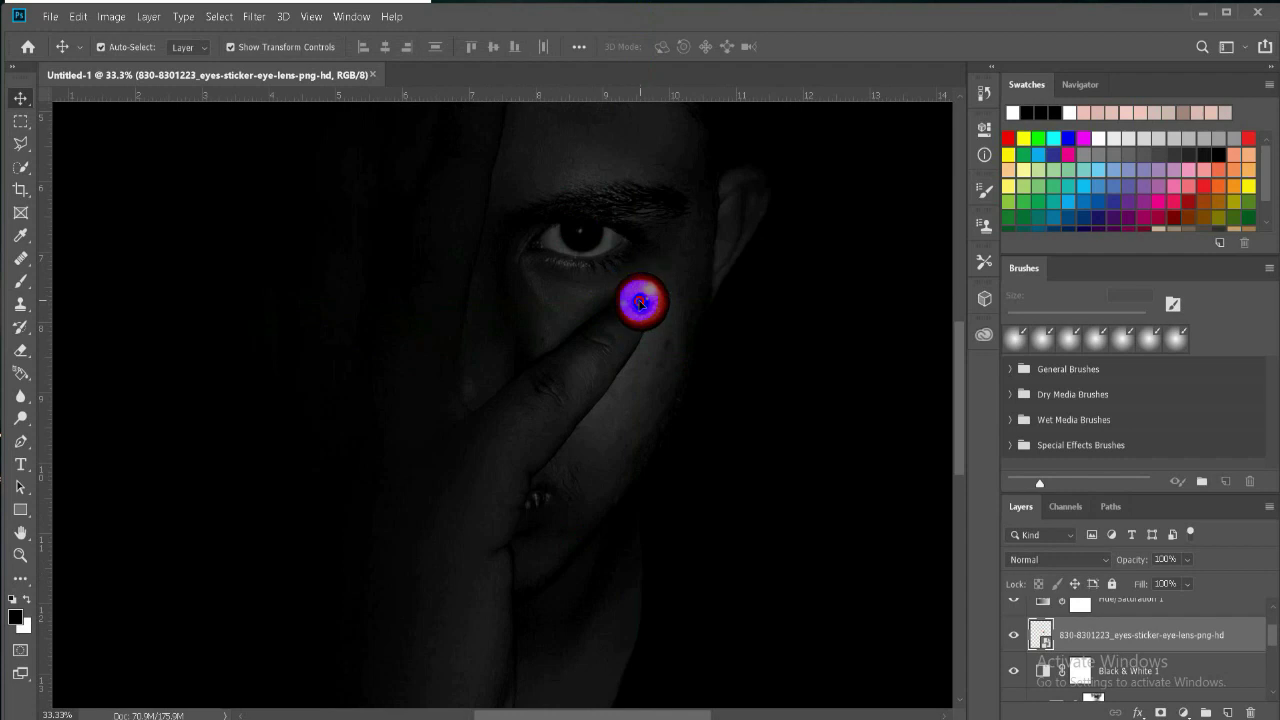
Move the lens from the fingertip onto the eye and shrink it to about 4.5% over the iris
mouse_move(640, 302)
left_mouse_down()
mouse_move(570, 222)
mouse_move(606, 262)
mouse_move(591, 242)
left_mouse_up()
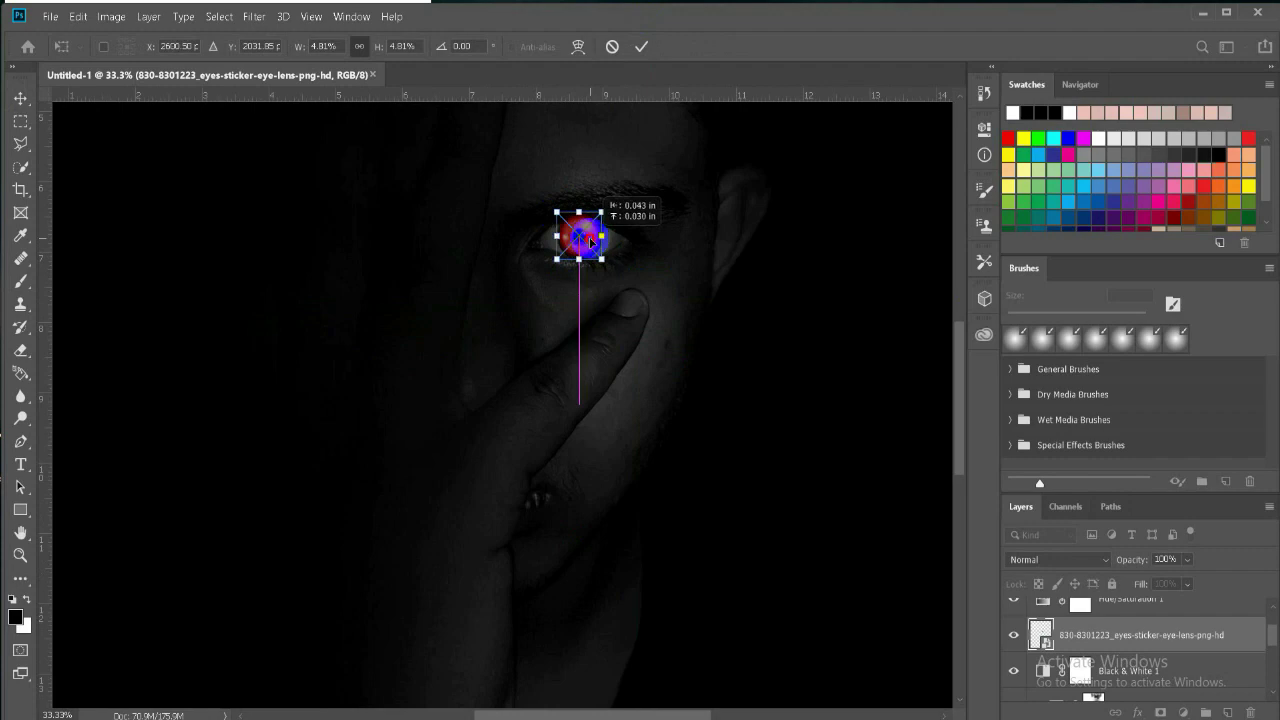
left_click(641, 46)
key("ctrl+plus")
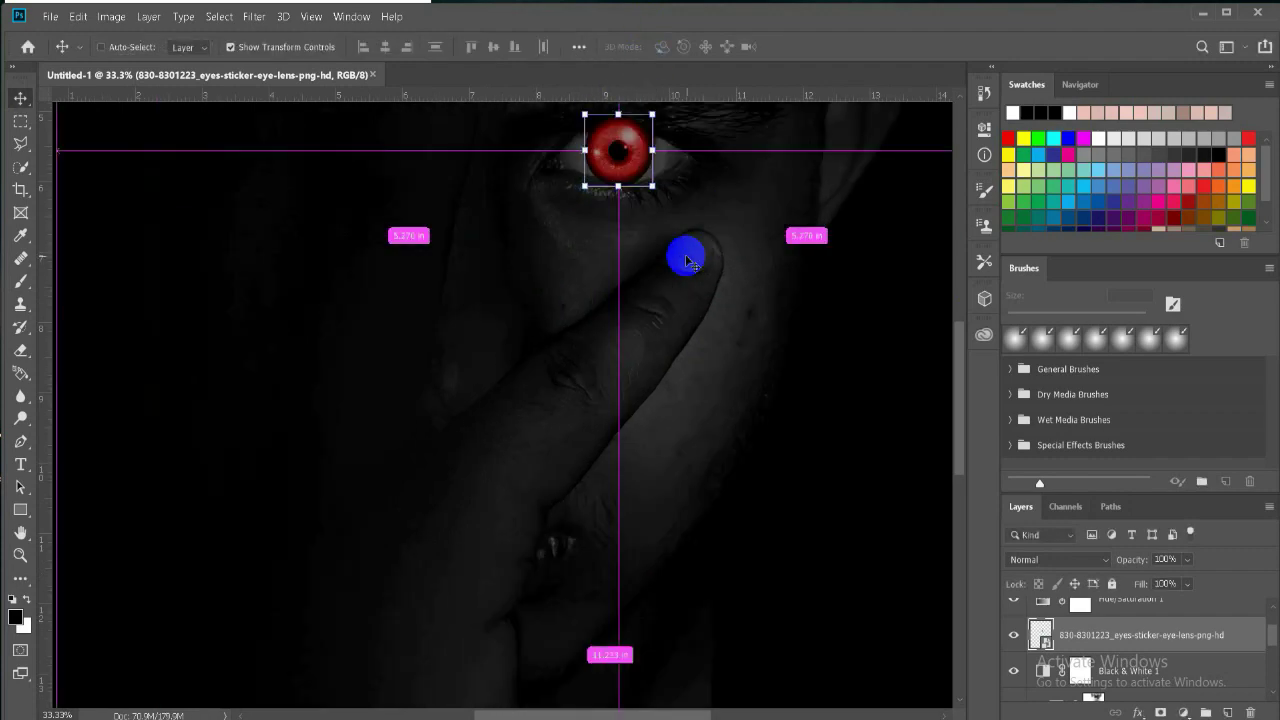
key("ctrl+plus")
scroll(960, 370, "up", 5)
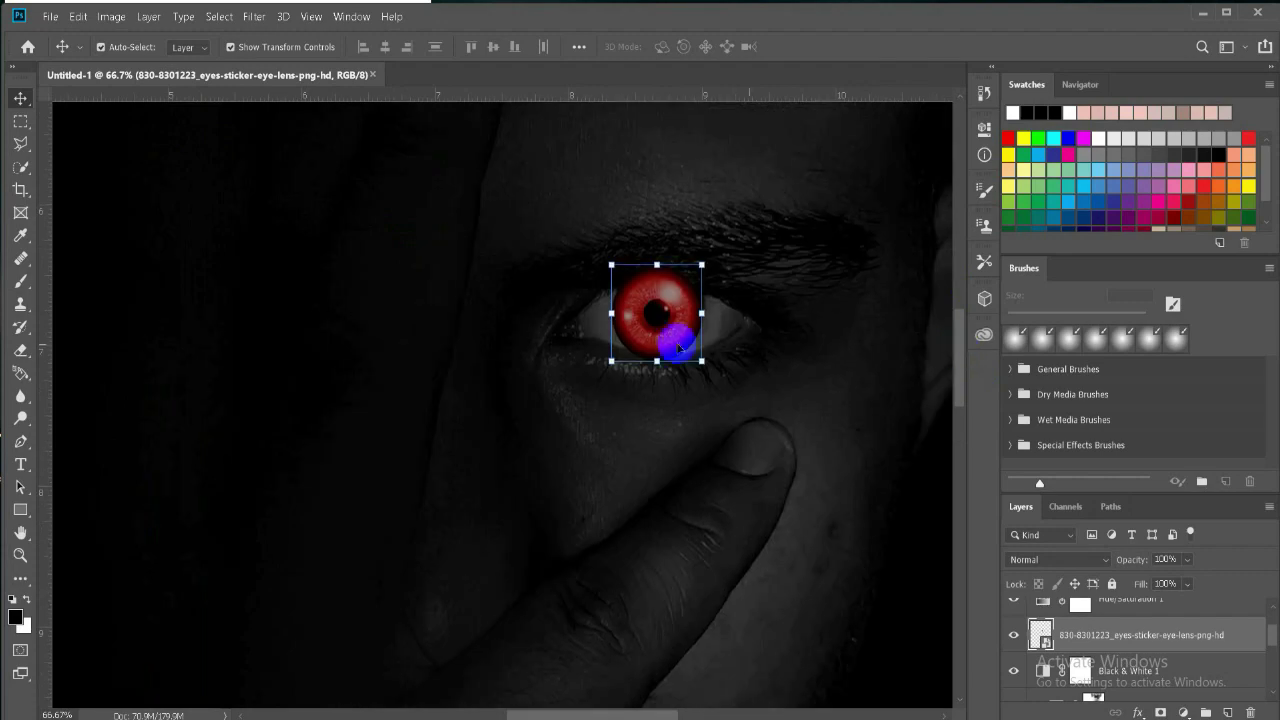
left_click_drag(612, 264, 620, 269)
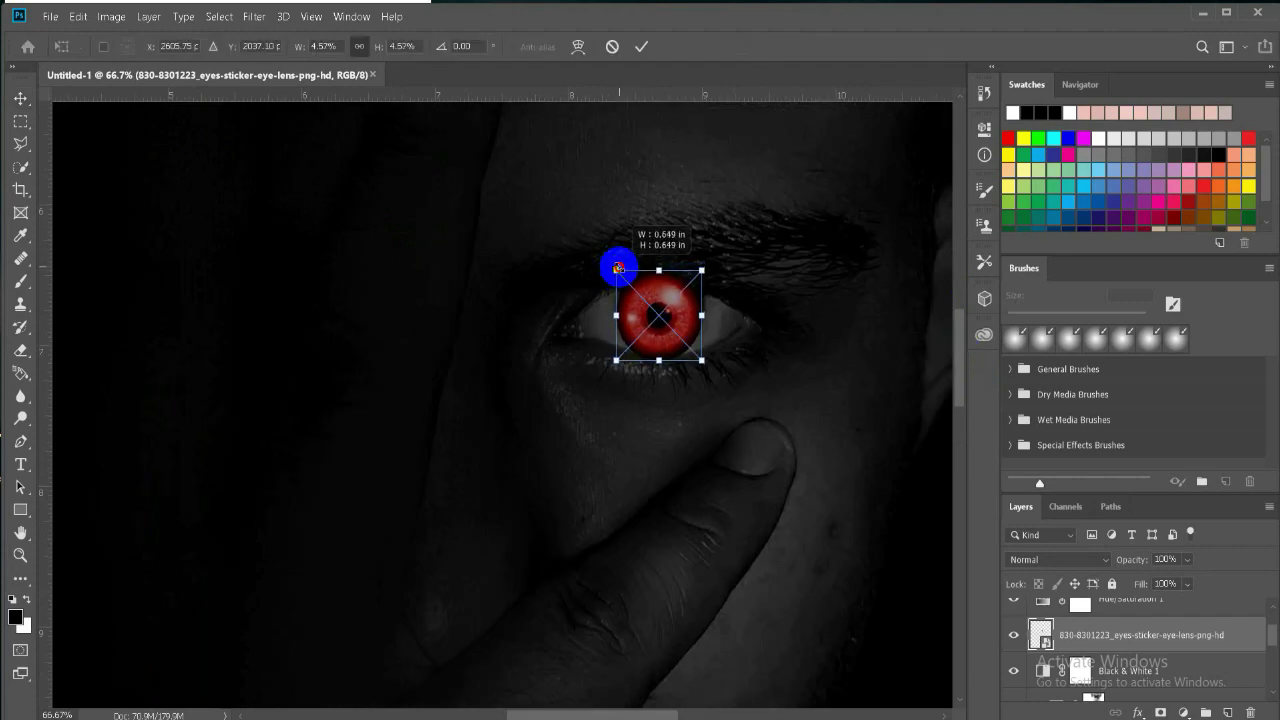
left_click(650, 345)
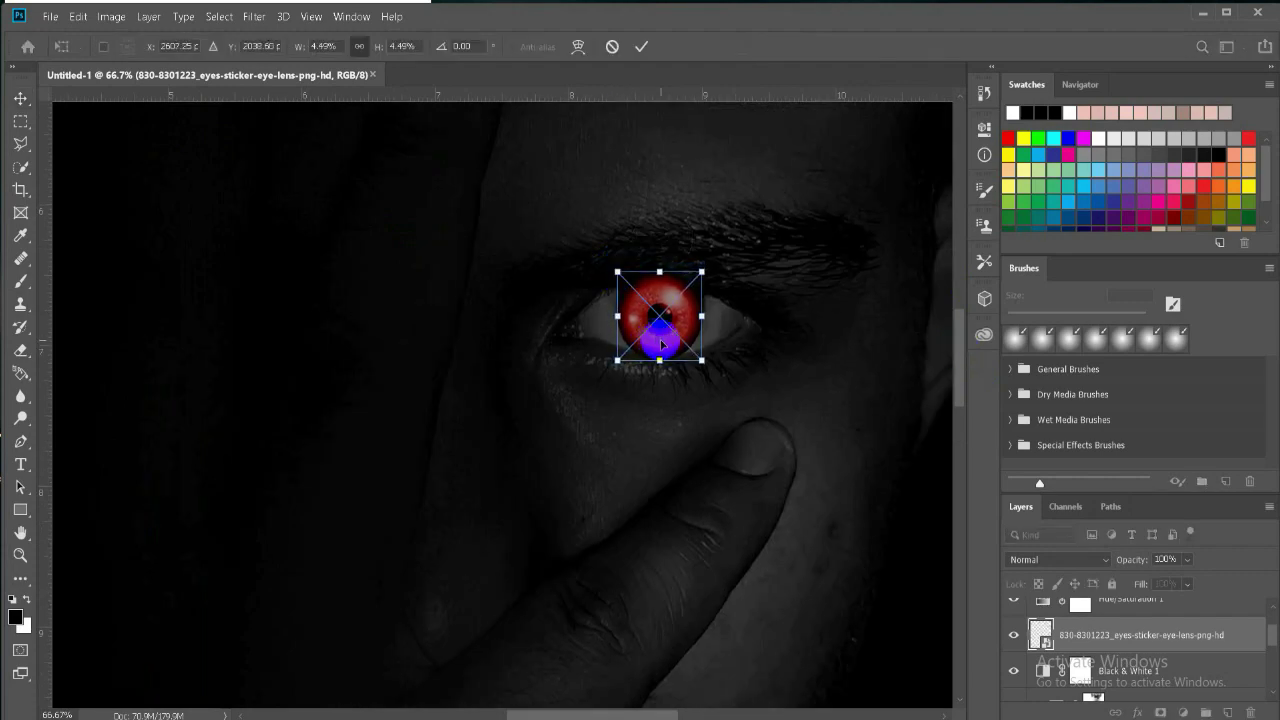
left_click(641, 46)
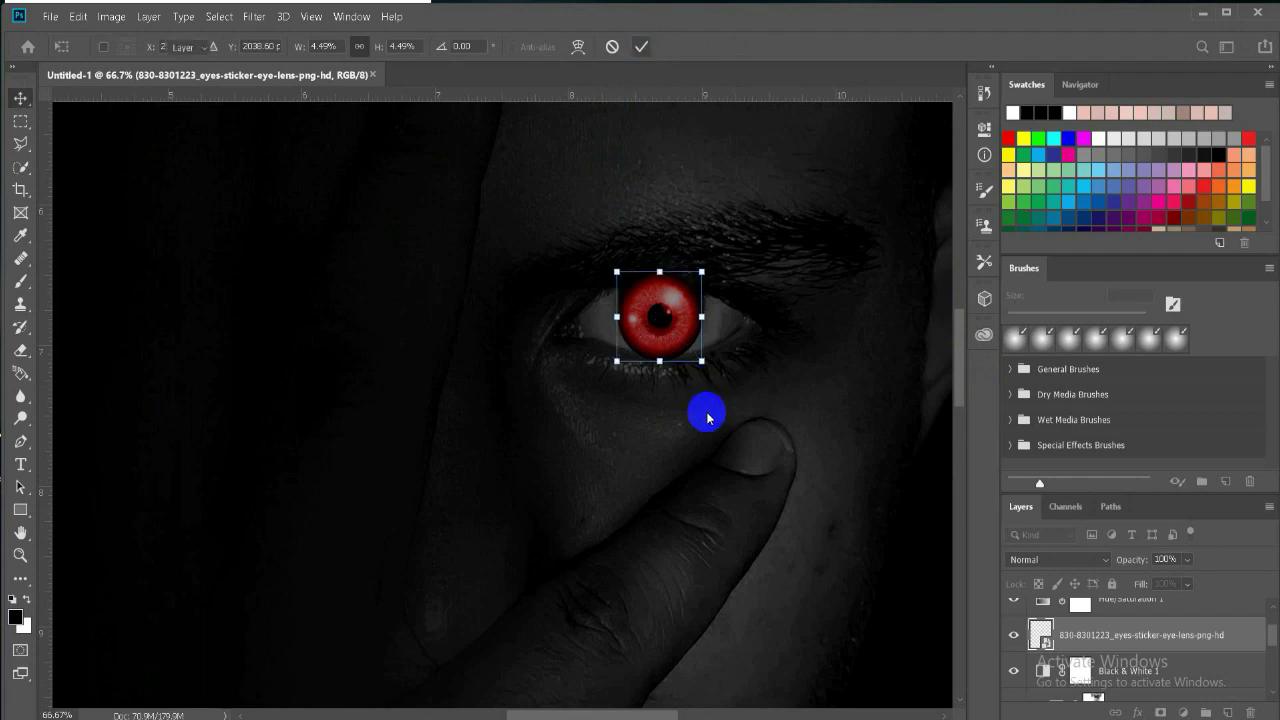
left_click(663, 316)
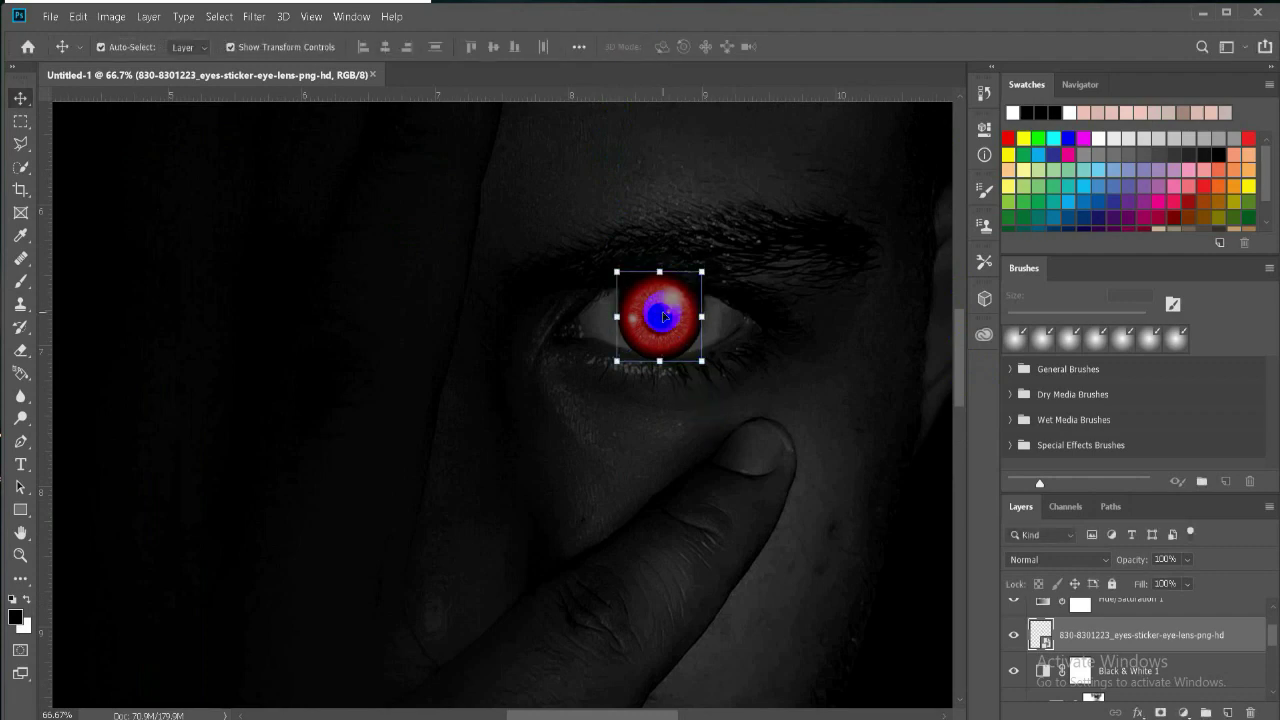
Try clipping Hue/Saturation 1 to the eye-lens layer, then undo it
left_click(808, 391)
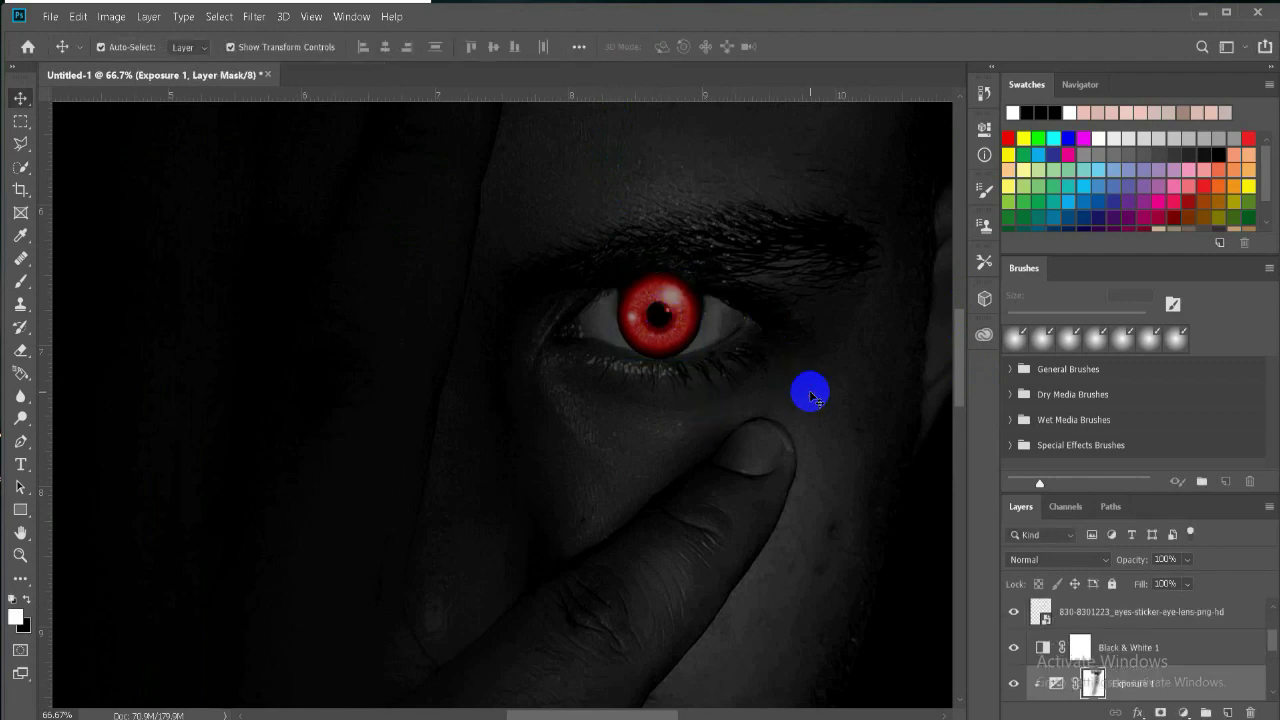
left_click(655, 322)
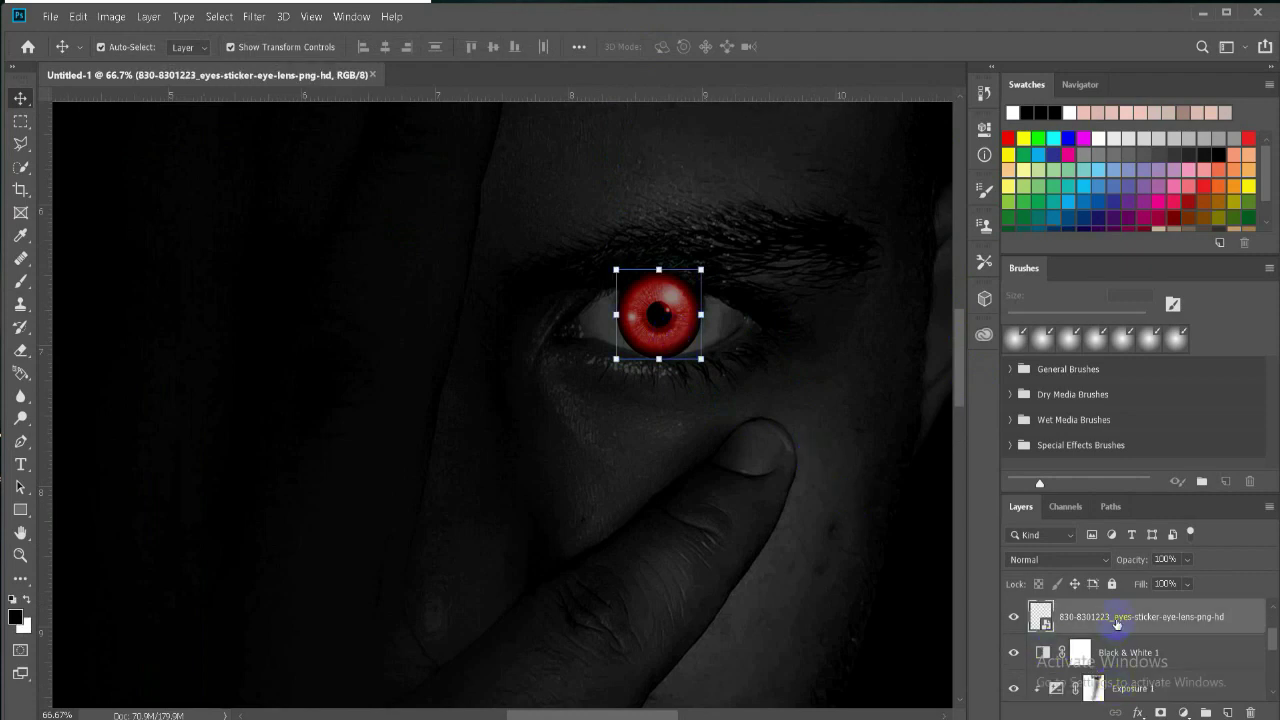
left_click_drag(1272, 649, 1266, 623)
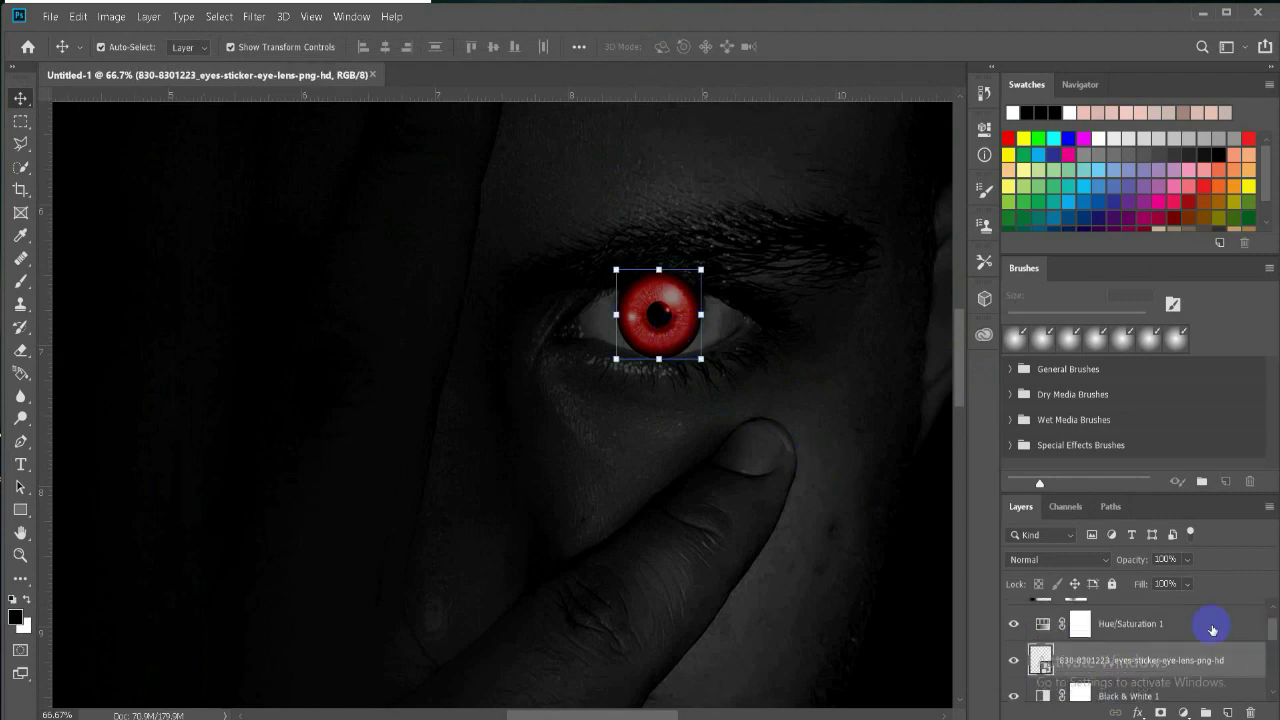
right_click(1180, 618)
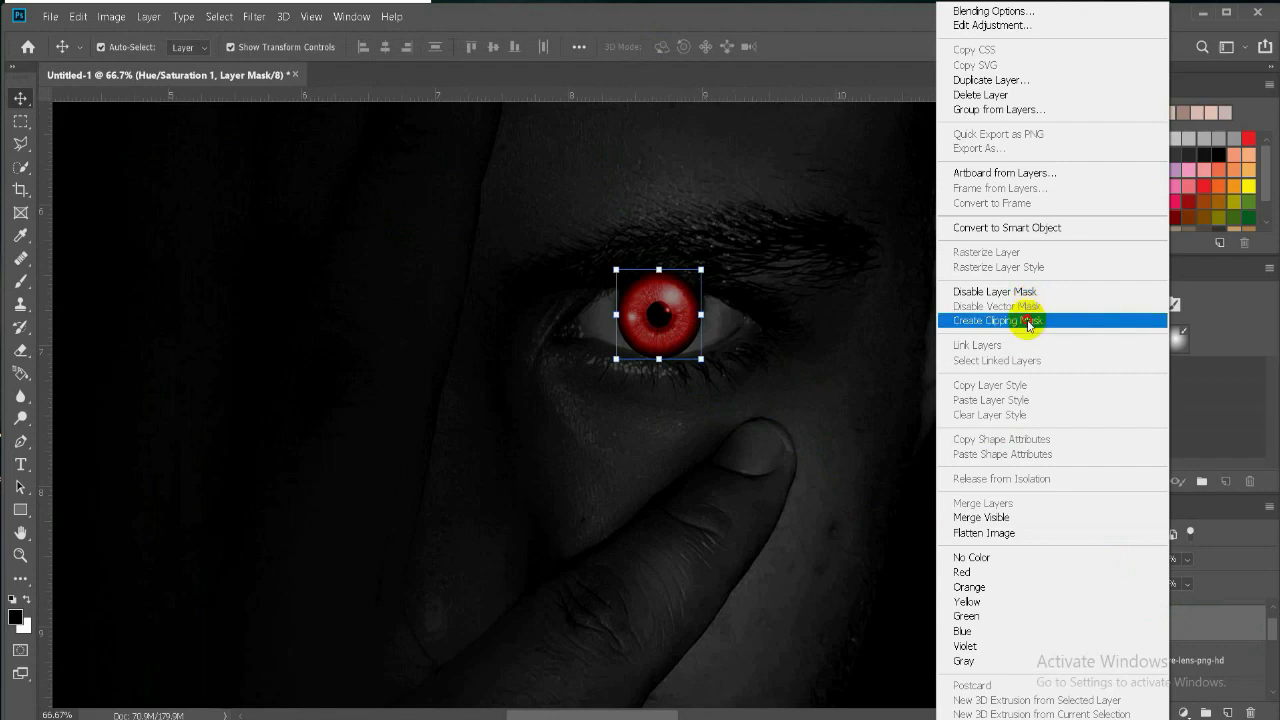
left_click(1020, 320)
key("ctrl+z")
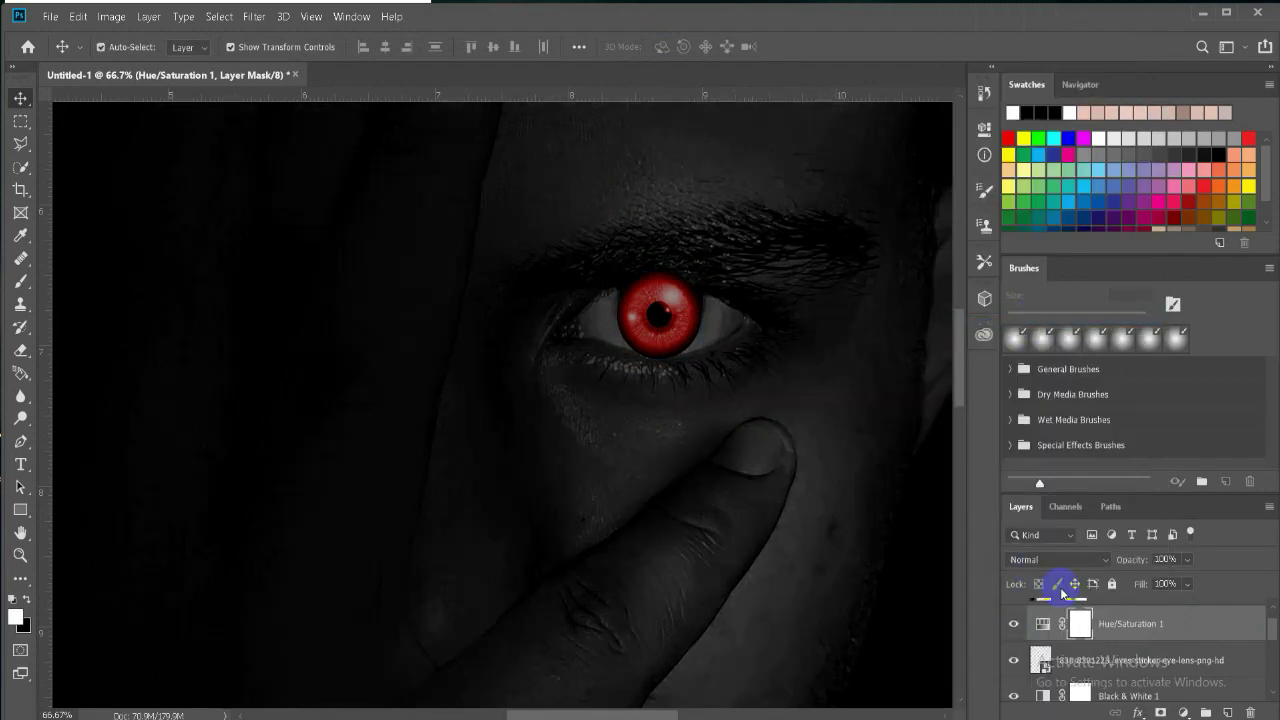
Drag the eye-lens layer up in the stack to sit above Hue/Saturation 1
scroll(1272, 627, "up", 1)
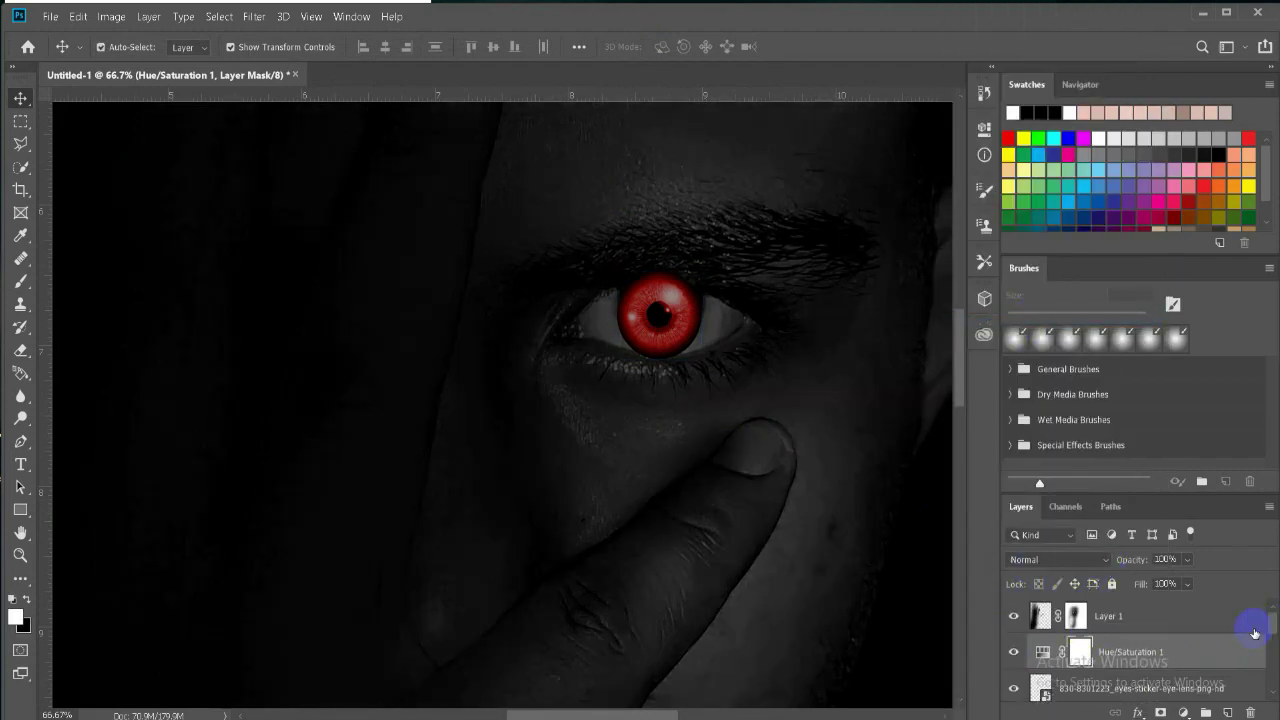
scroll(1273, 633, "down", 1)
left_click_drag(1171, 659, 1203, 655)
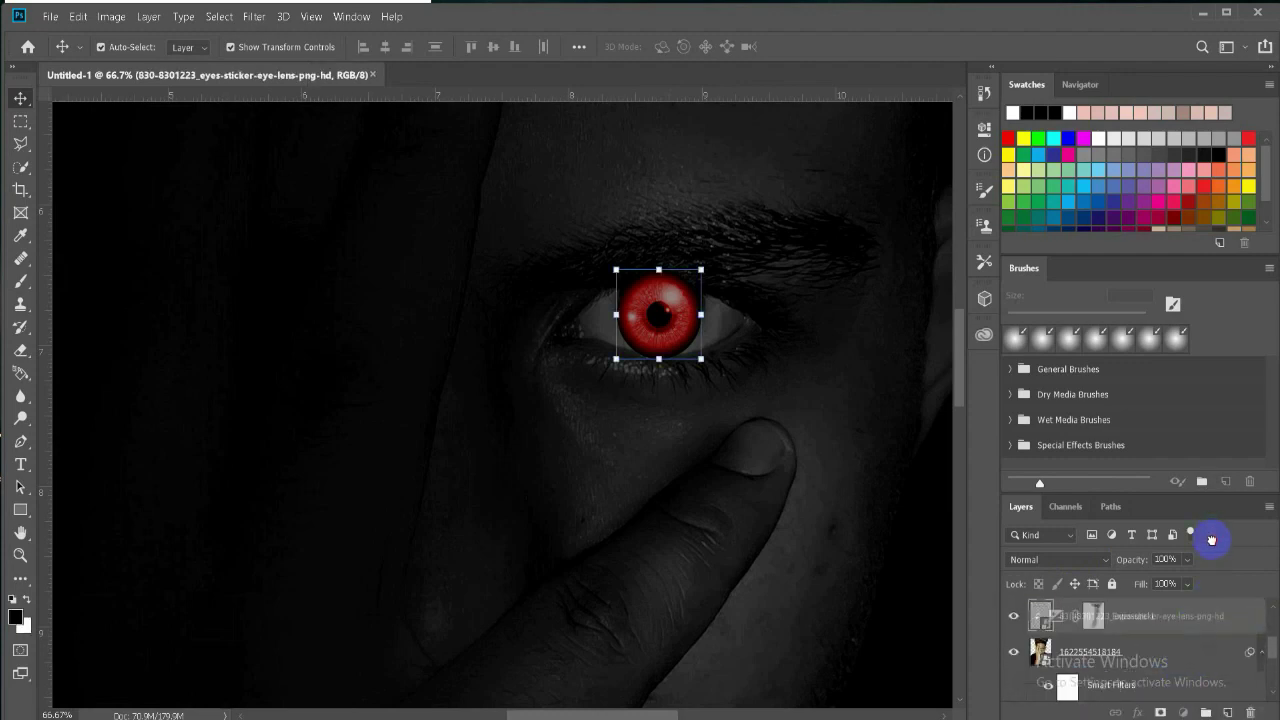
mouse_move(1203, 655)
left_mouse_down()
mouse_move(1192, 695)
mouse_move(1196, 640)
left_mouse_up()
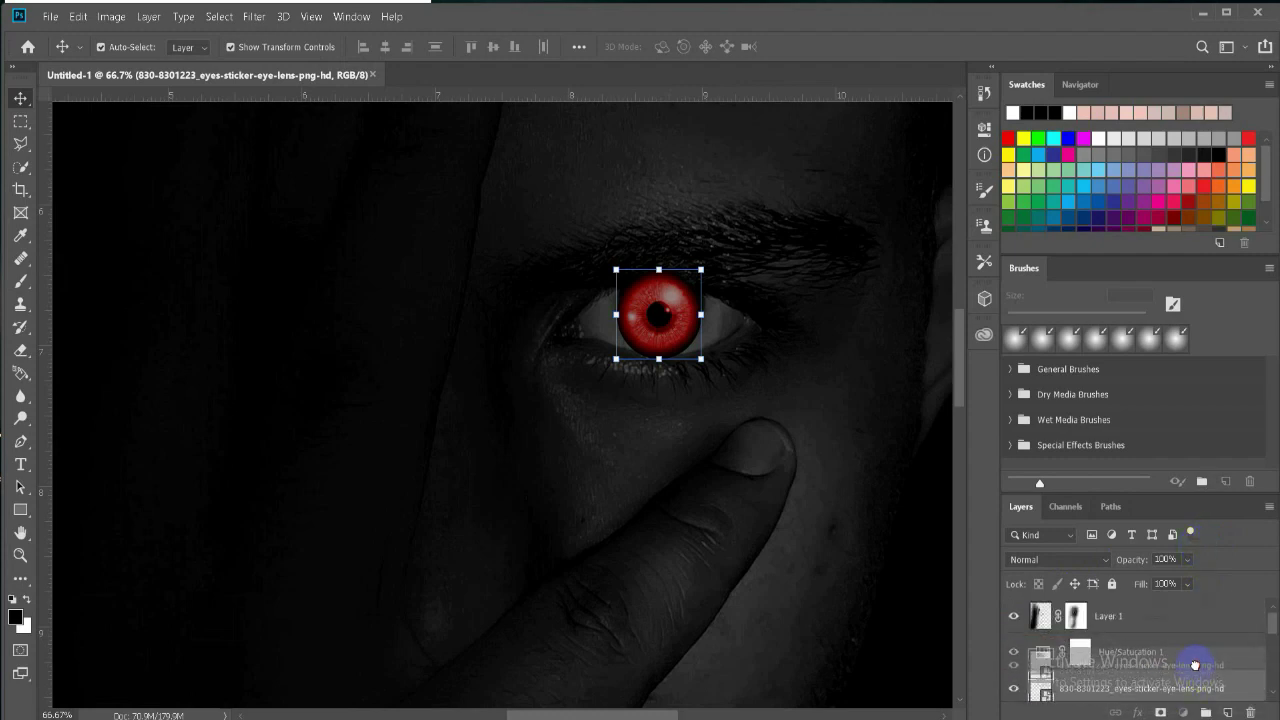
mouse_move(1196, 640)
left_mouse_down()
mouse_move(1199, 666)
mouse_move(1192, 640)
left_mouse_up()
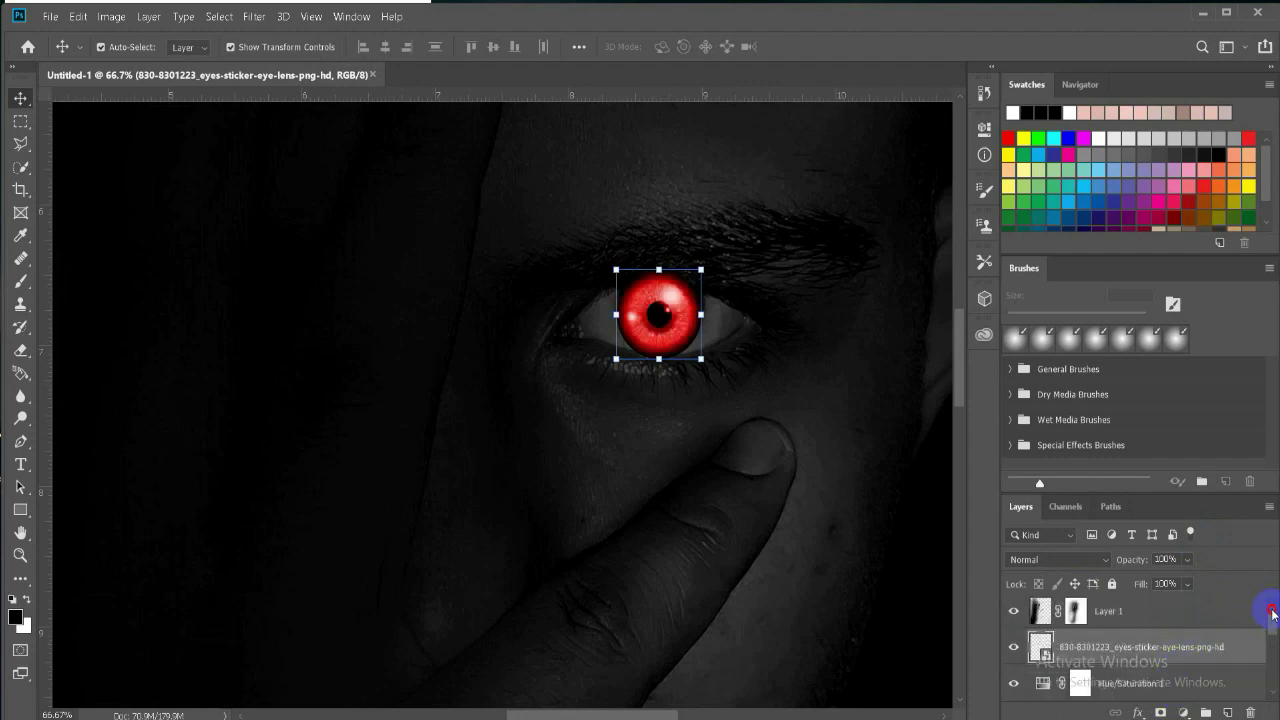
left_click_drag(1272, 612, 1272, 630)
mouse_move(1151, 674)
left_mouse_down()
mouse_move(1210, 630)
mouse_move(1203, 670)
left_mouse_up()
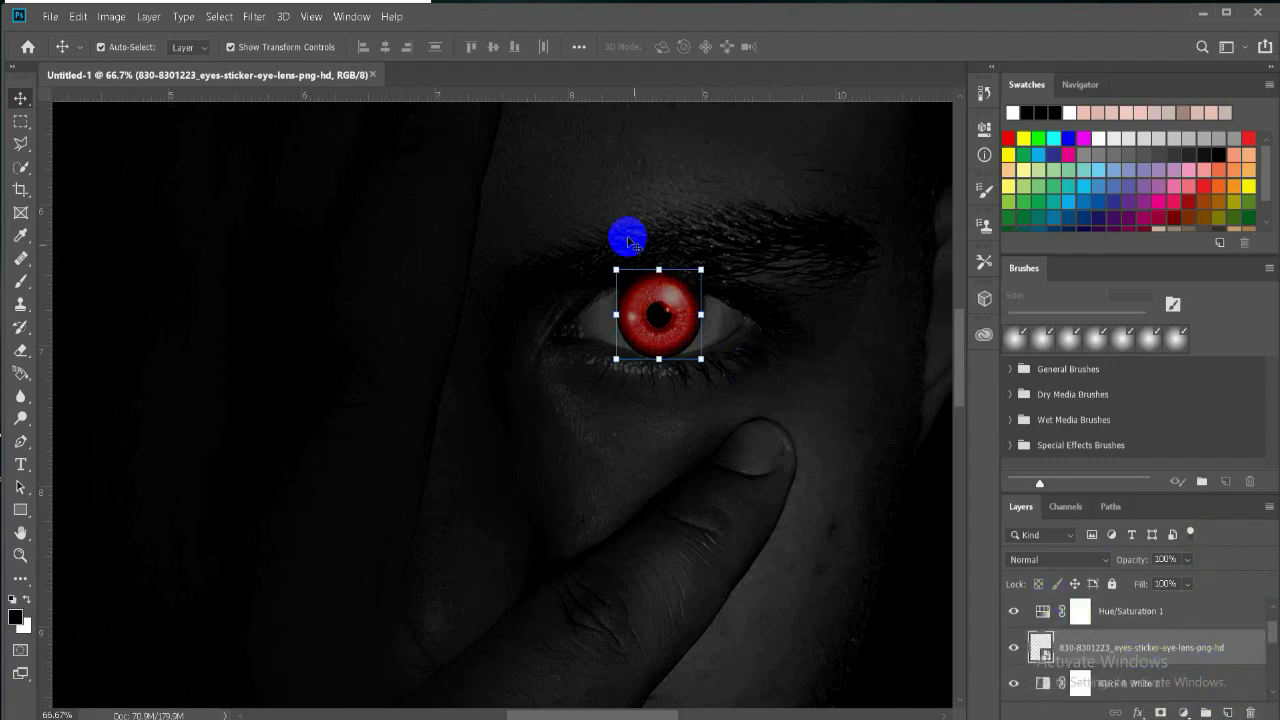
Scale the red lens to fit the iris and add a layer mask to it
left_click_drag(615, 267, 618, 263)
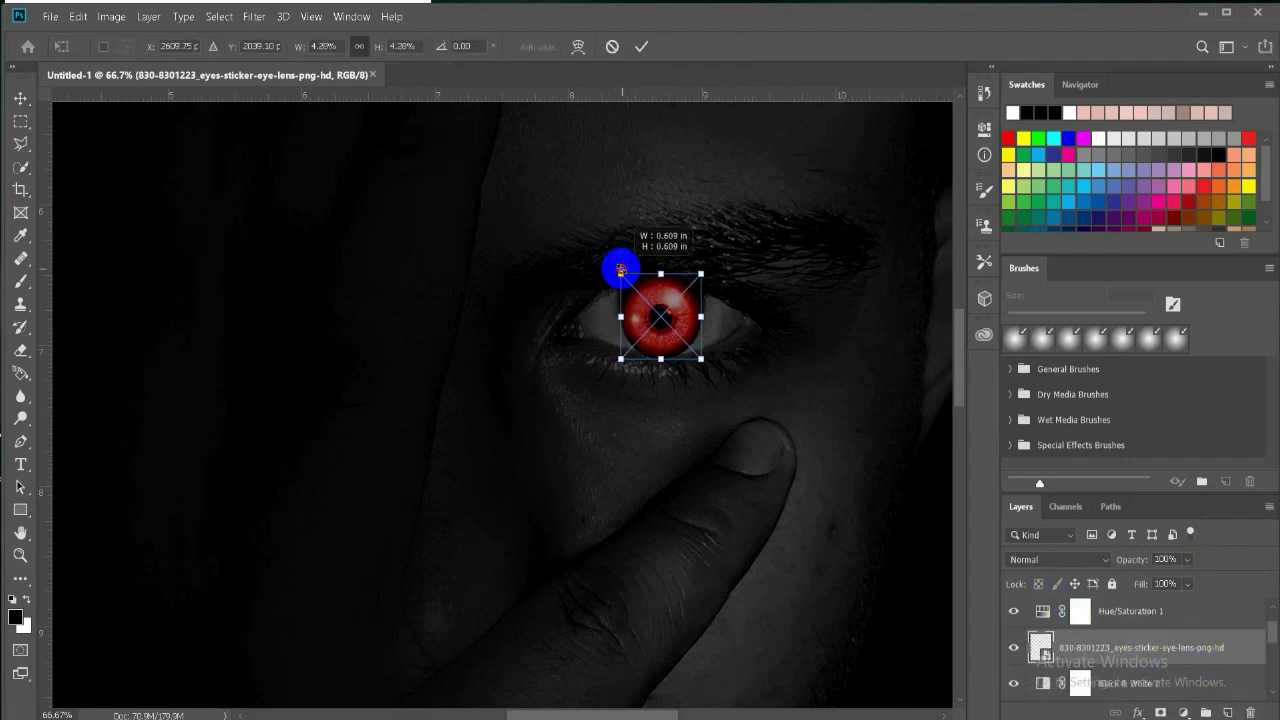
left_click(657, 343)
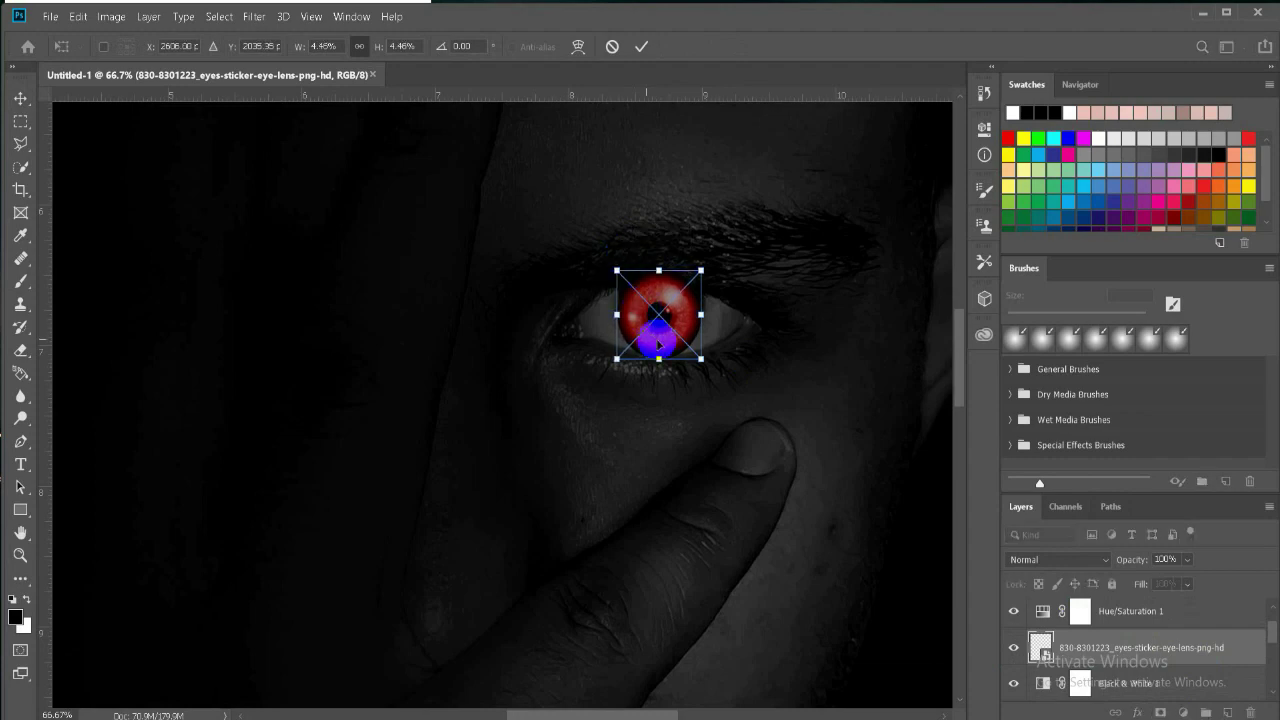
left_click(641, 46)
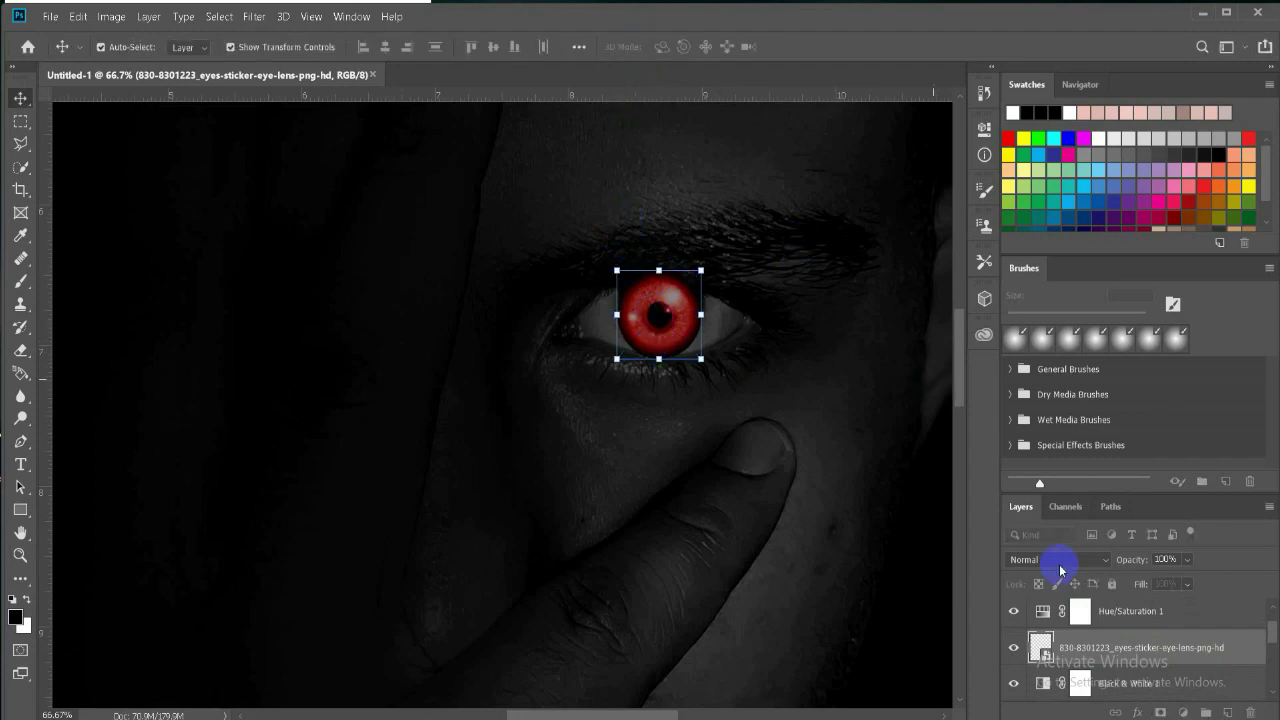
left_click(1161, 712)
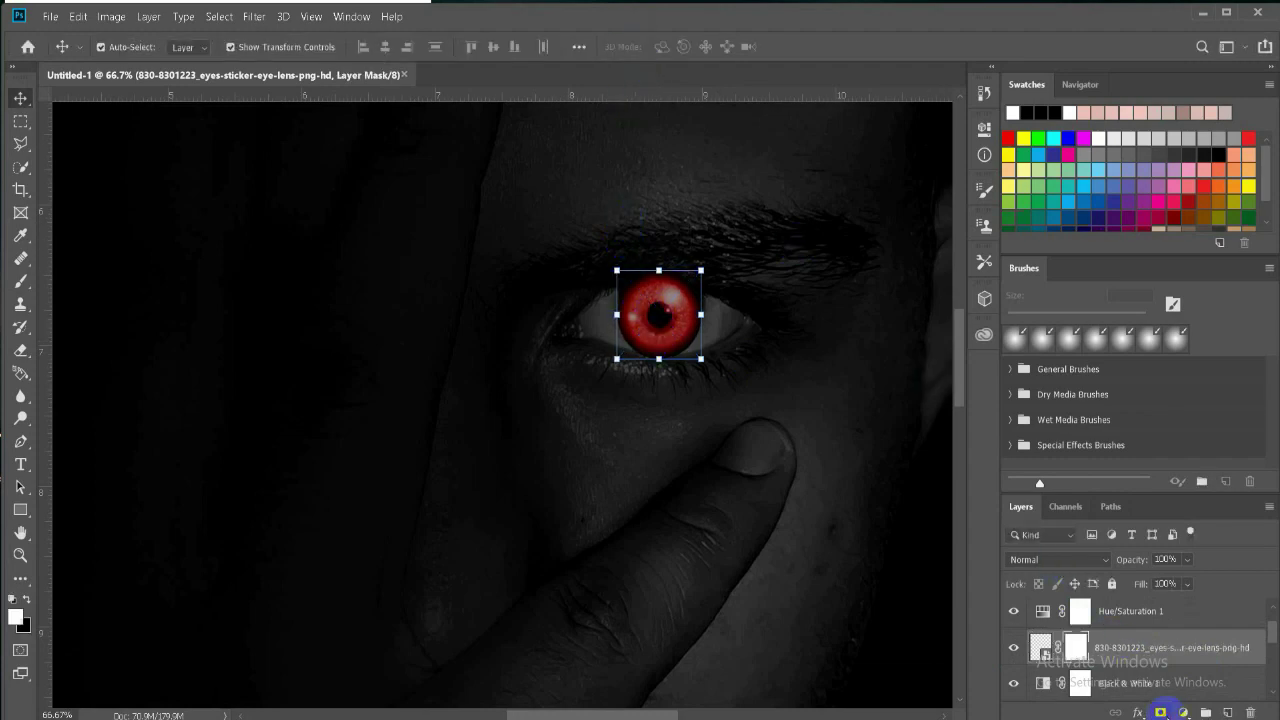
Paint black on the lens mask over the lower eye, then switch to a 75 px brush
left_click(22, 282)
left_click(119, 51)
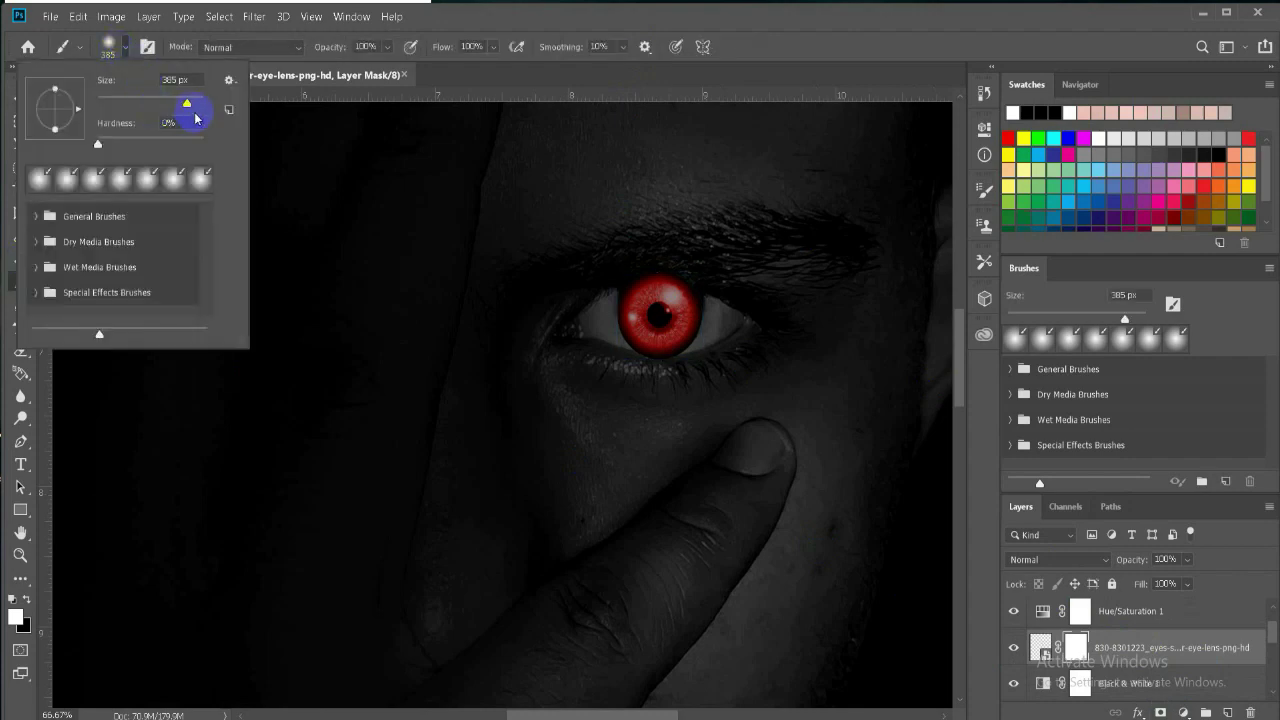
left_click(625, 369)
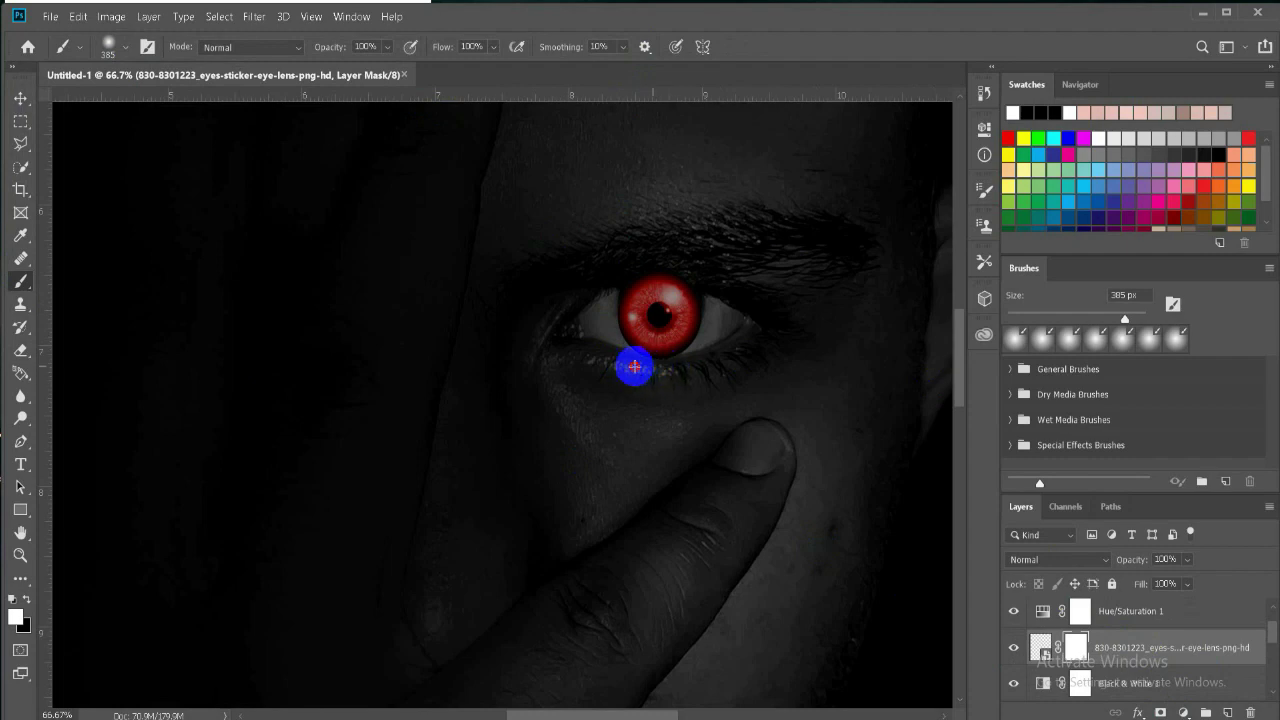
left_click(14, 599)
left_click(655, 369)
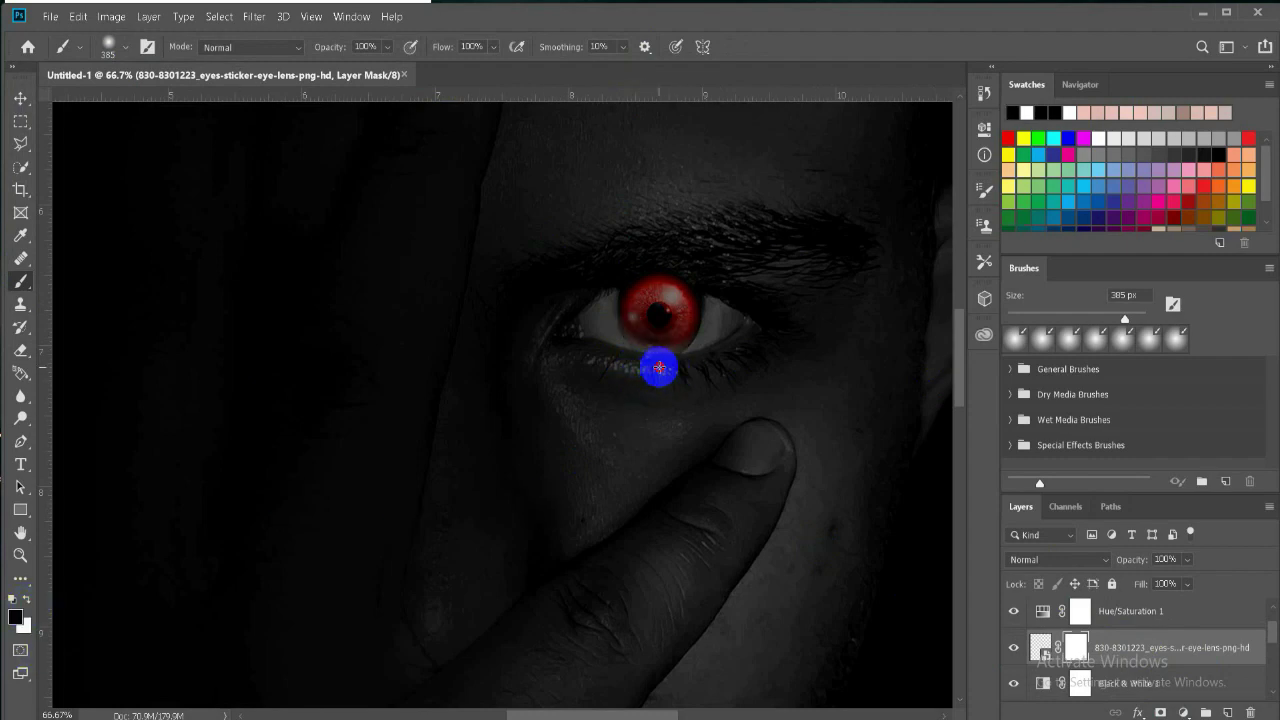
left_click(107, 48)
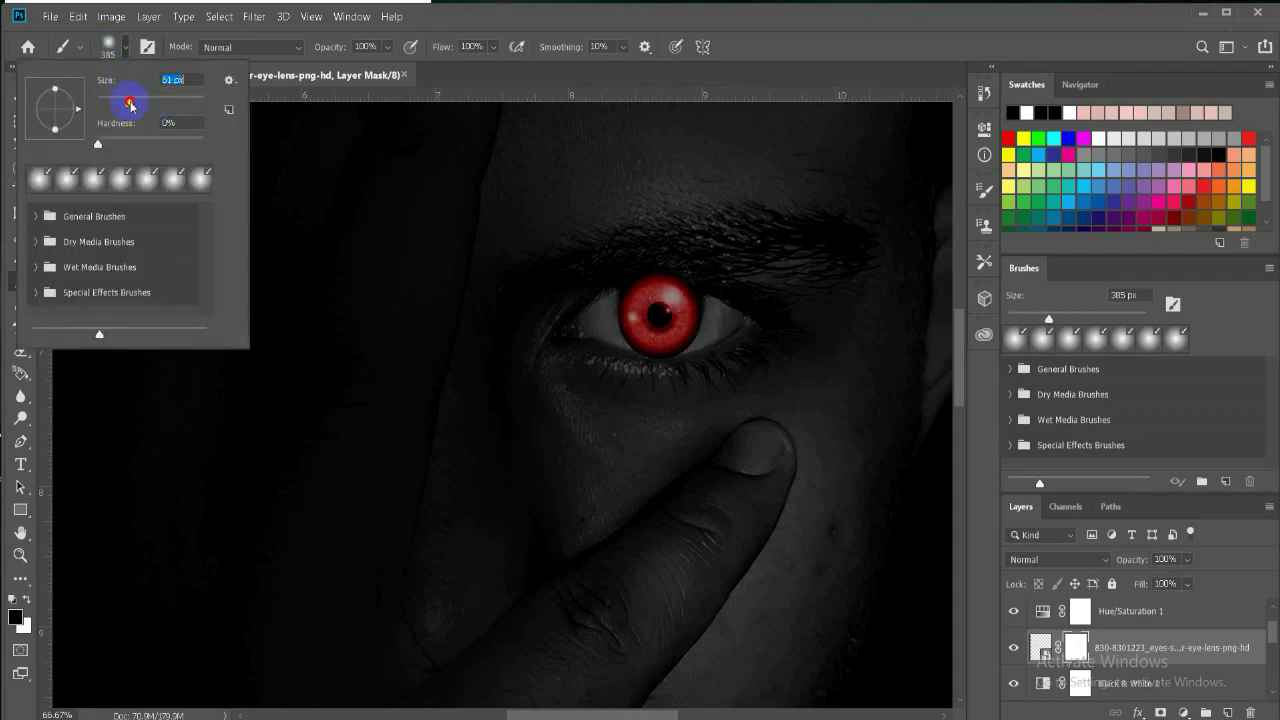
left_click(645, 352)
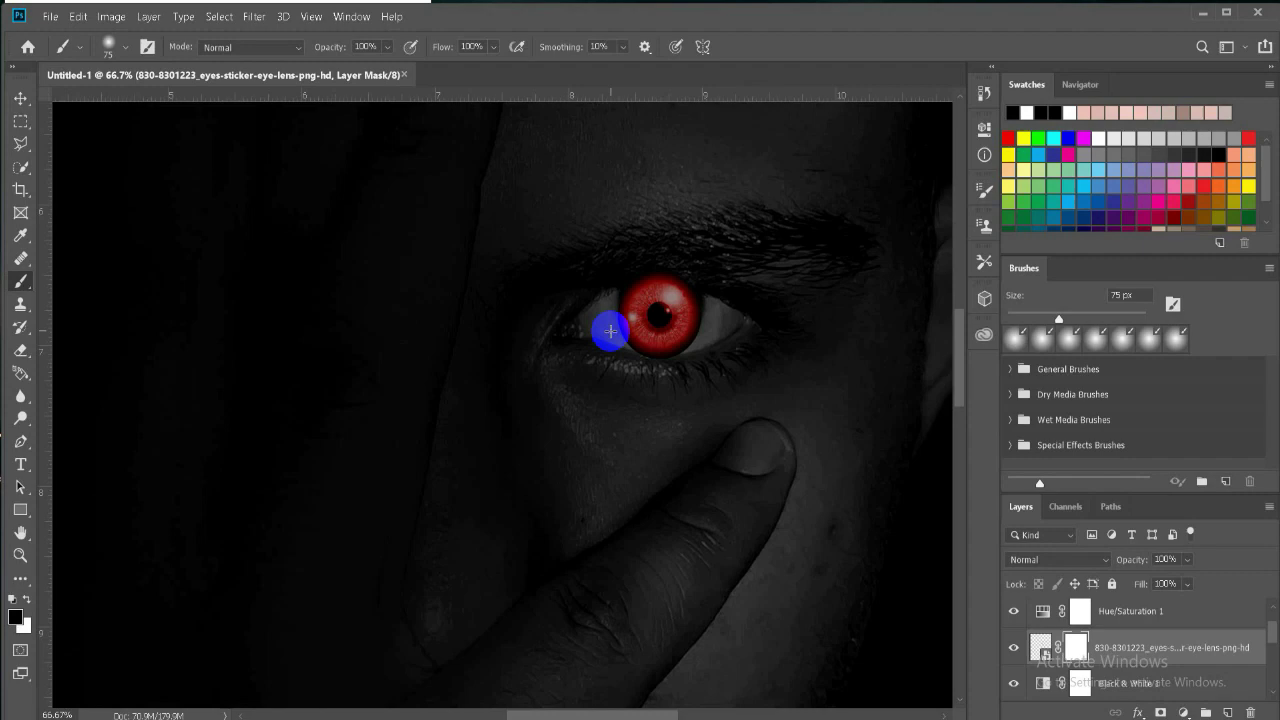
Keep the lens layer's blend mode at Normal and adjust the brush hardness
left_click(1062, 560)
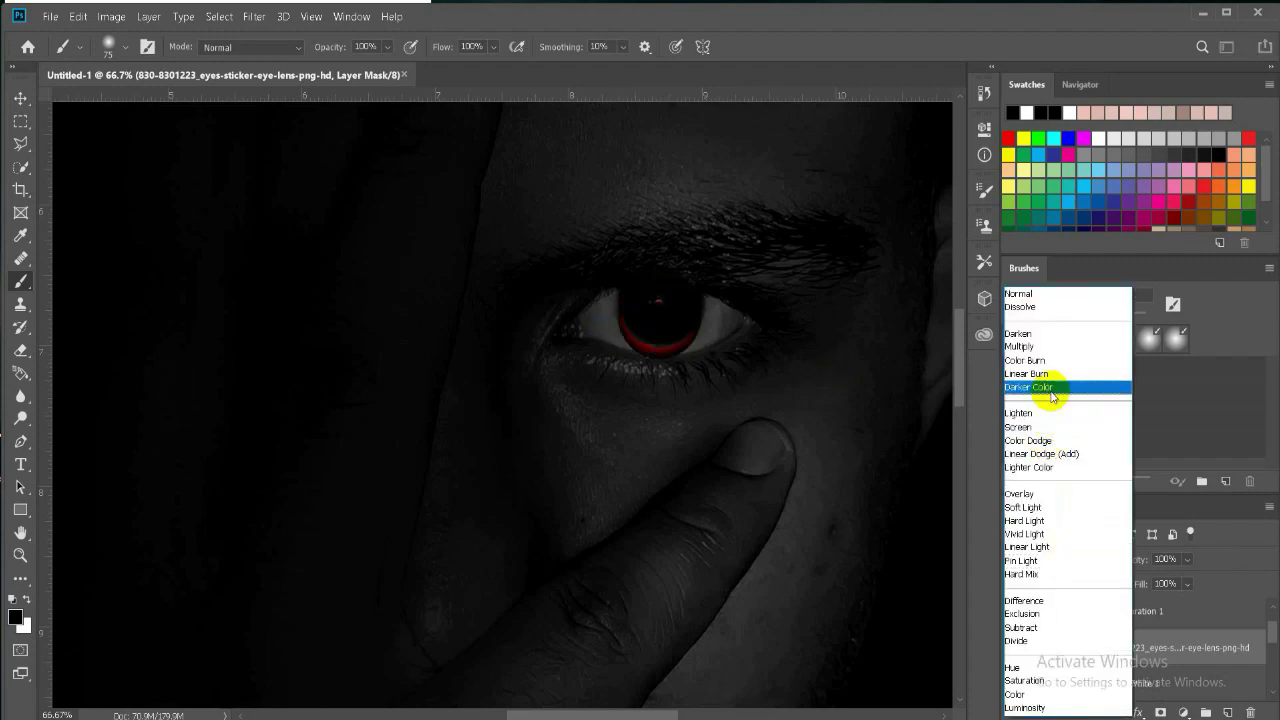
left_click(1053, 294)
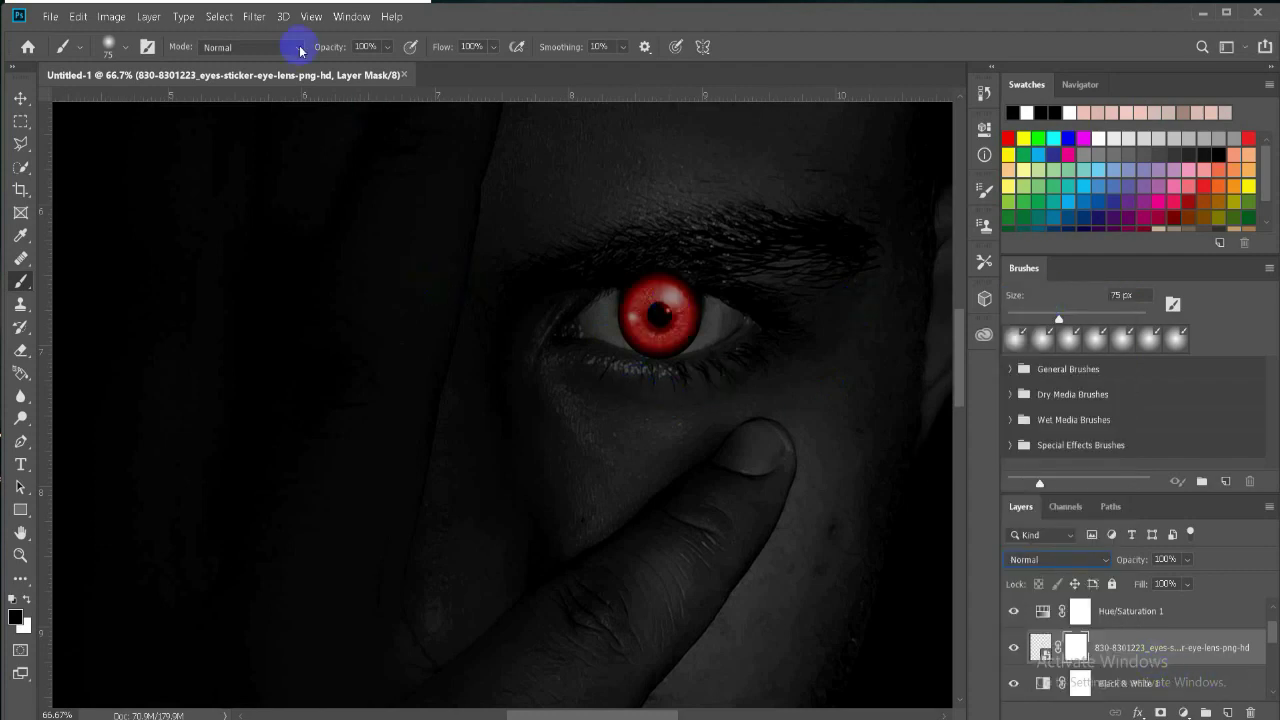
left_click(110, 47)
left_click(124, 48)
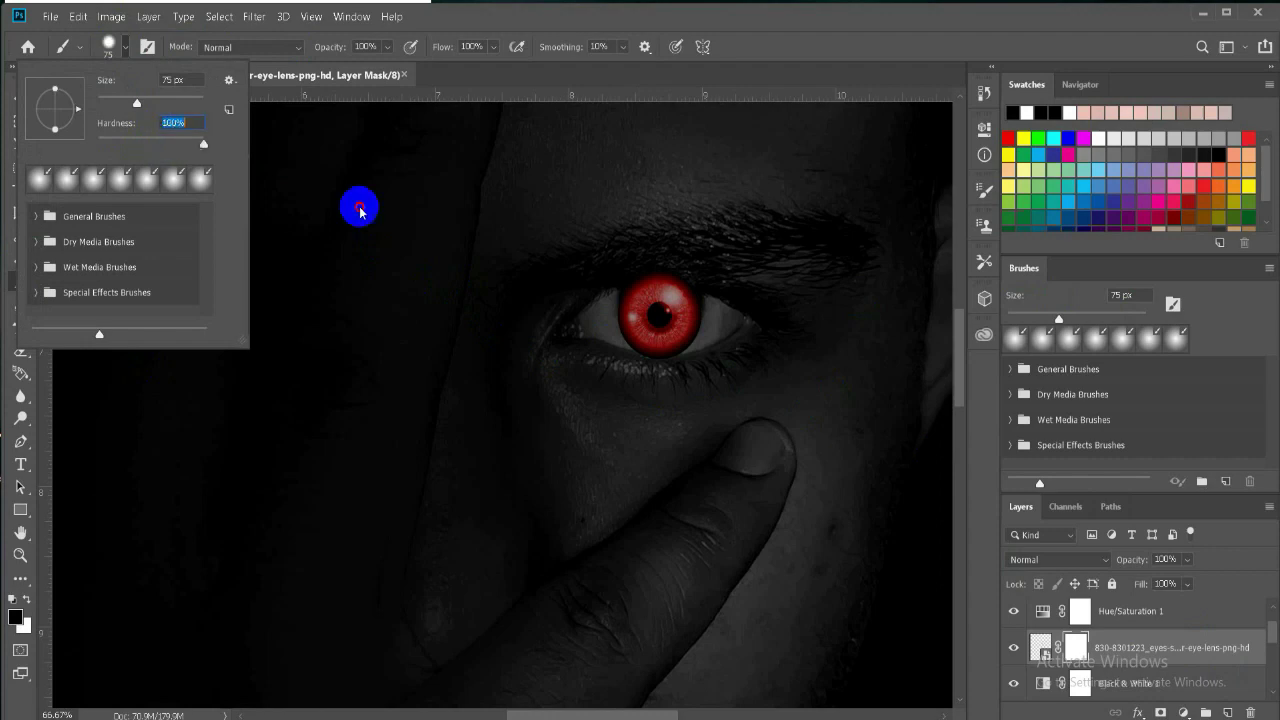
left_click(615, 360)
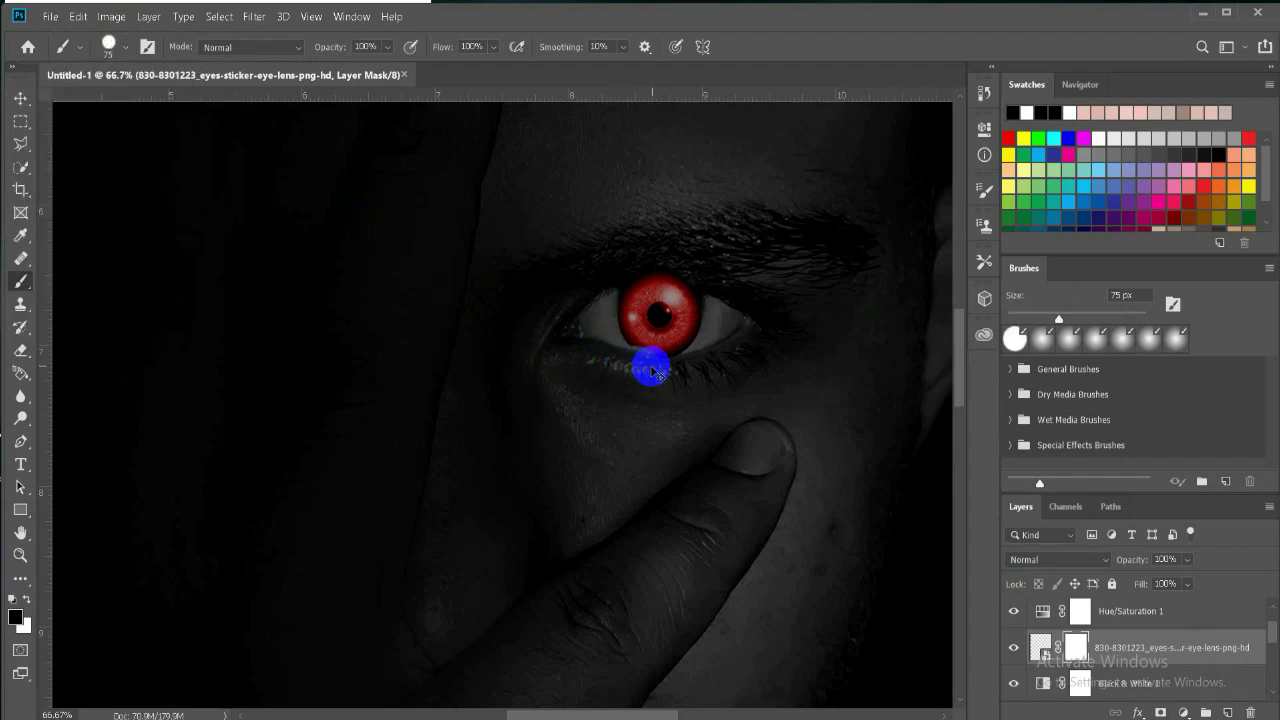
left_click(110, 48)
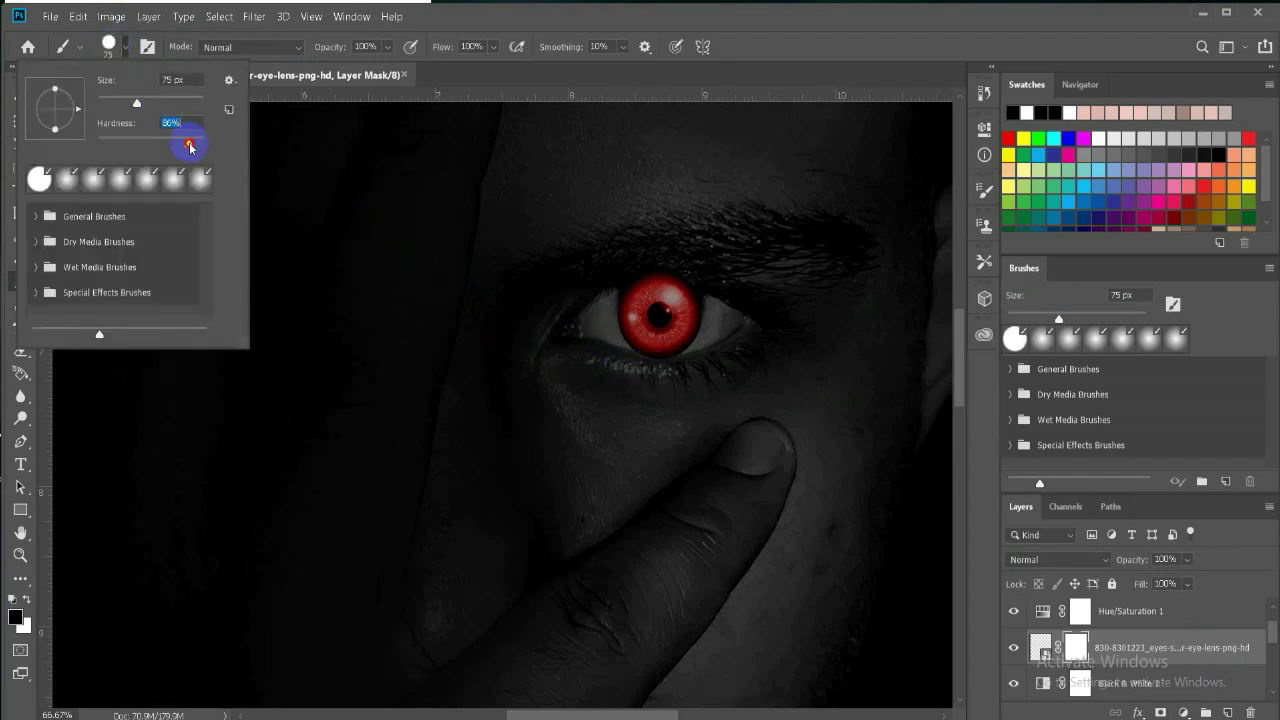
left_click(614, 357)
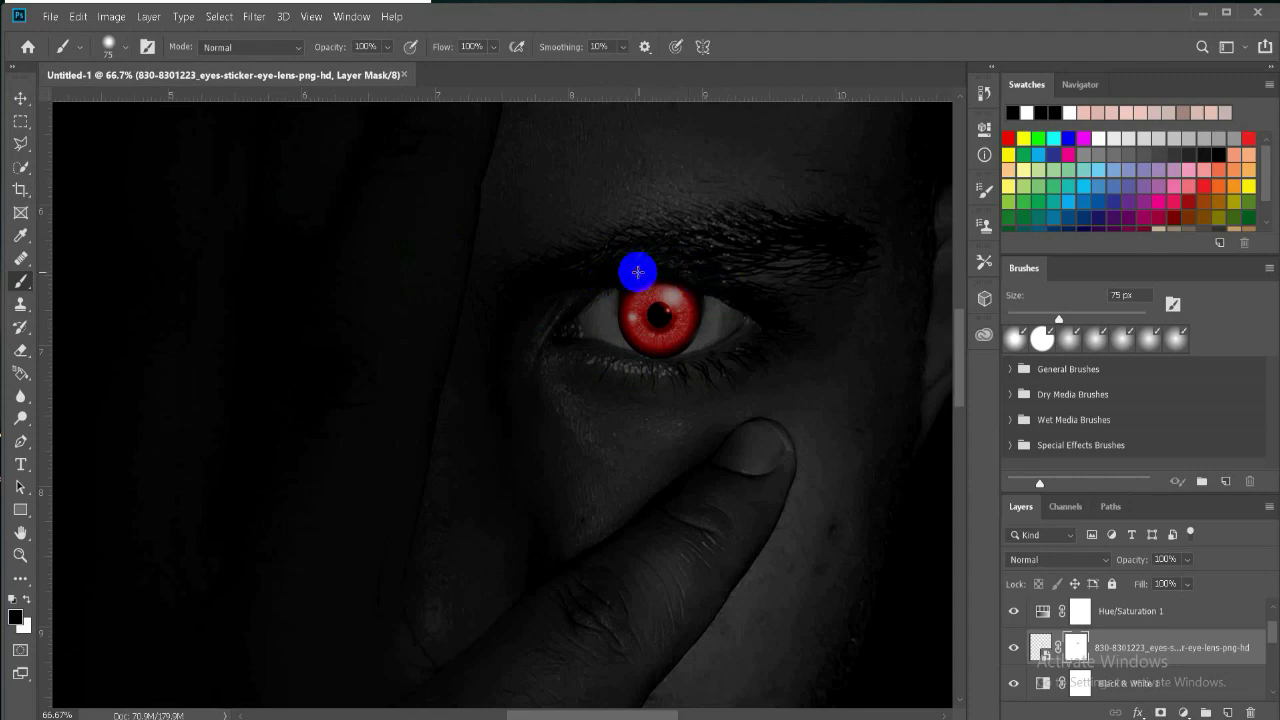
With a 0%-hardness brush, refine the lens mask in white and black, then nudge the lens up
left_click(108, 46)
left_click(110, 50)
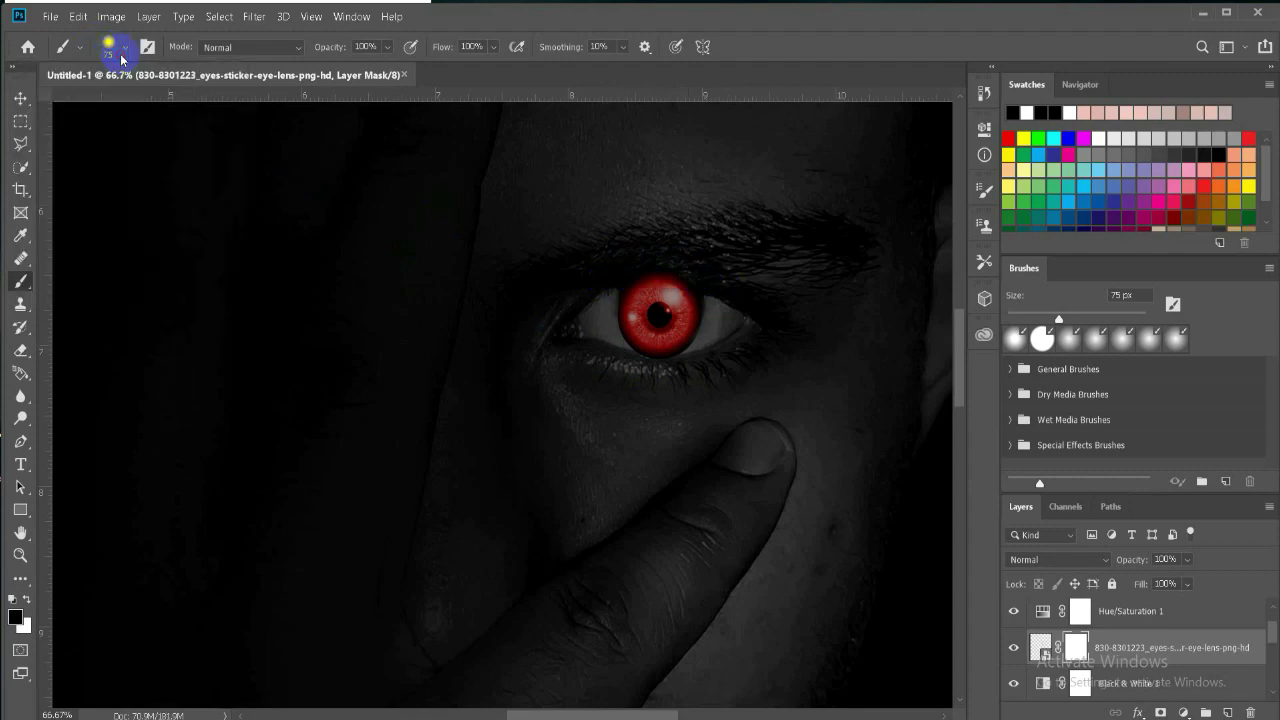
left_click(116, 56)
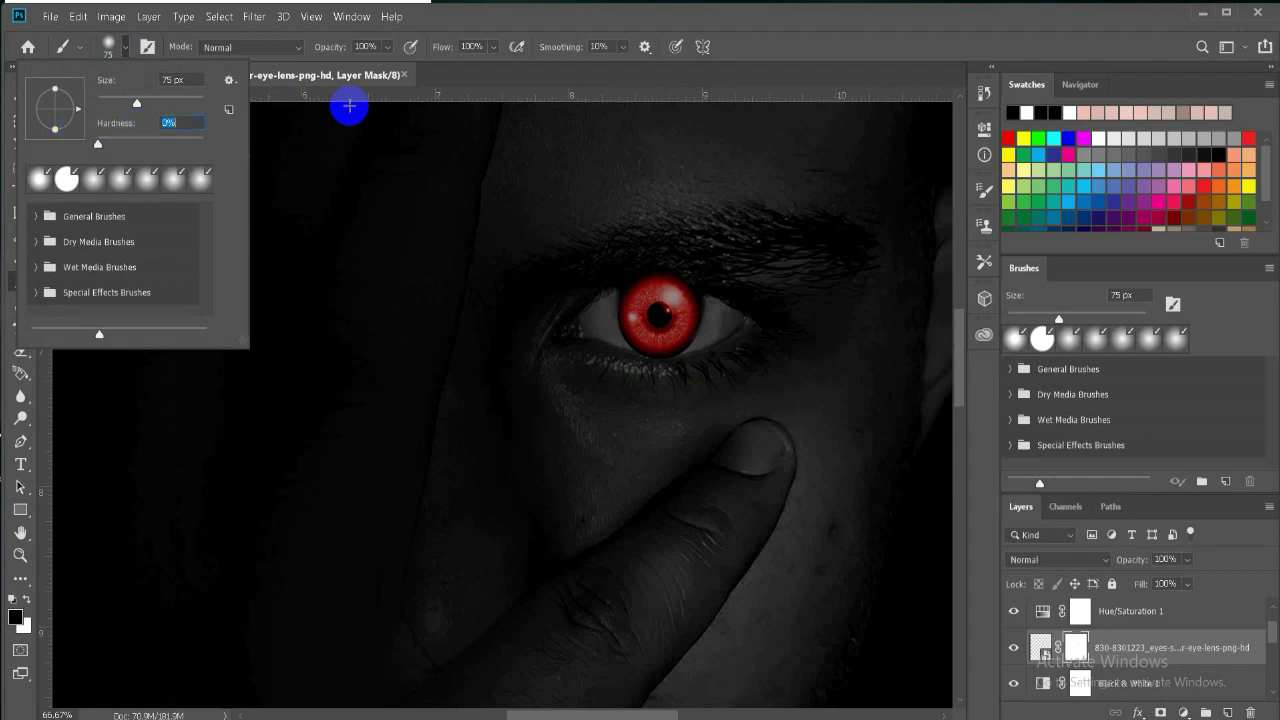
left_click(645, 264)
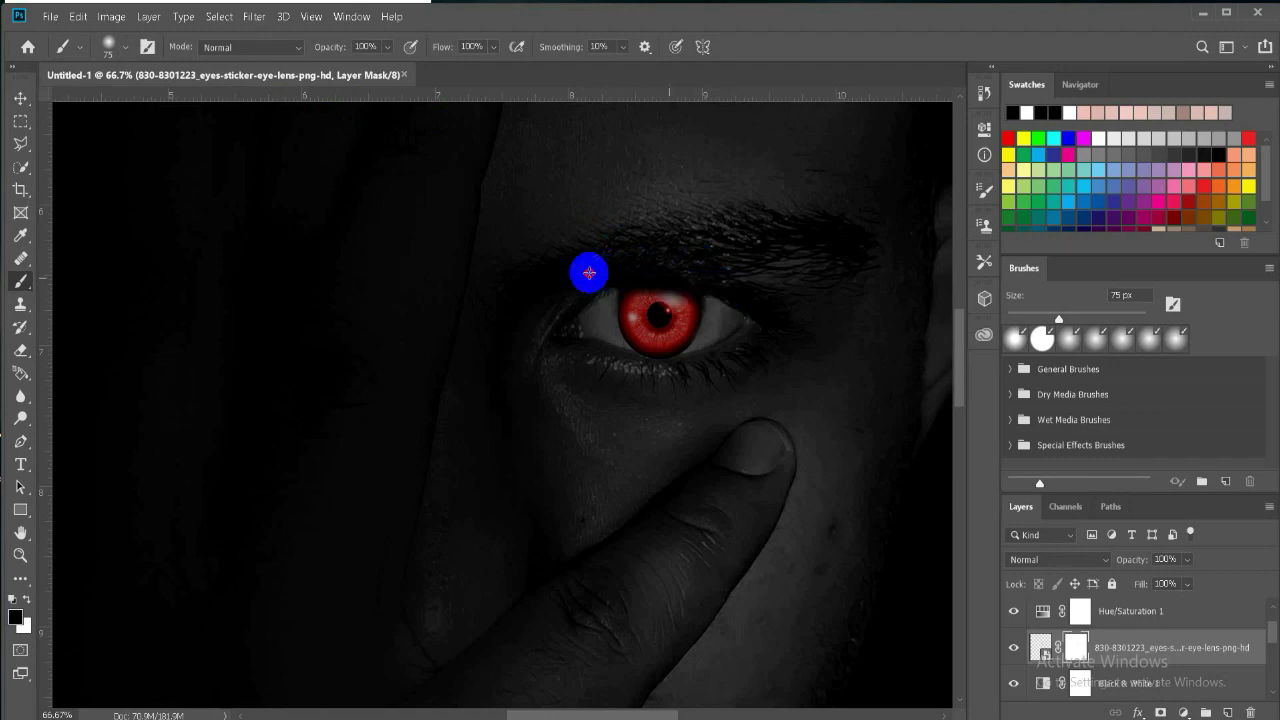
left_click(27, 598)
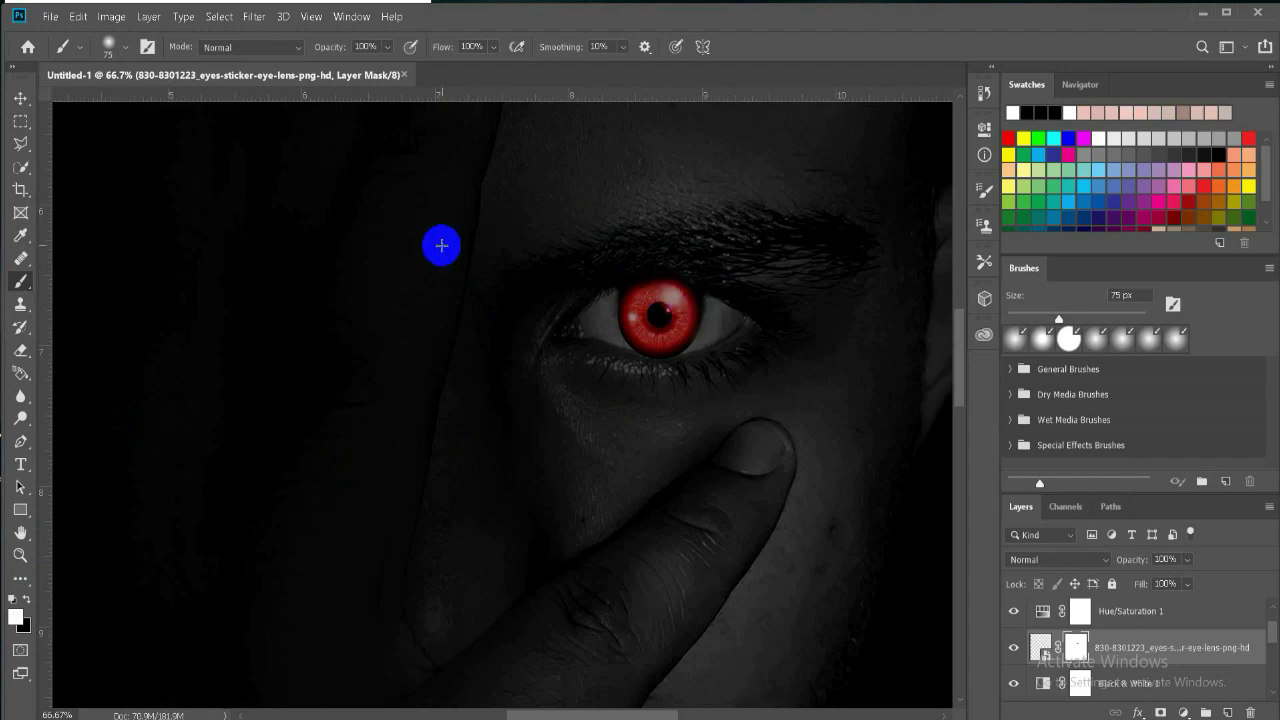
left_click(31, 604)
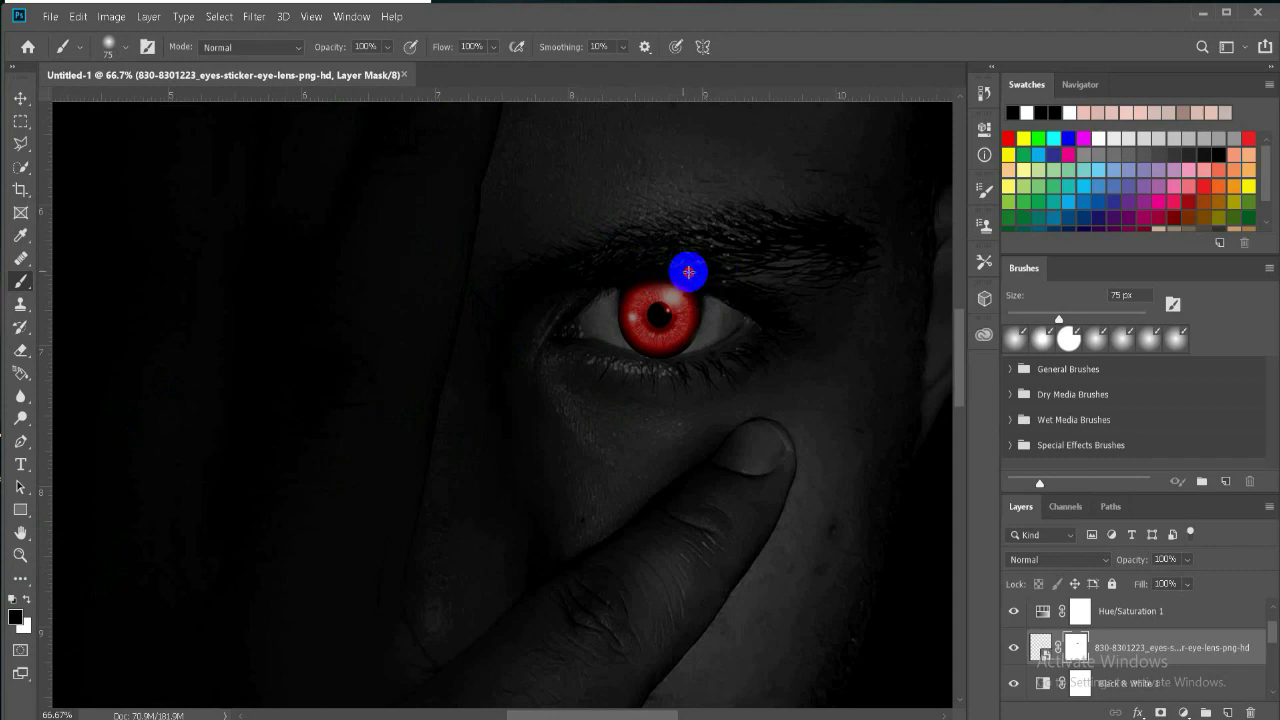
left_click(20, 98)
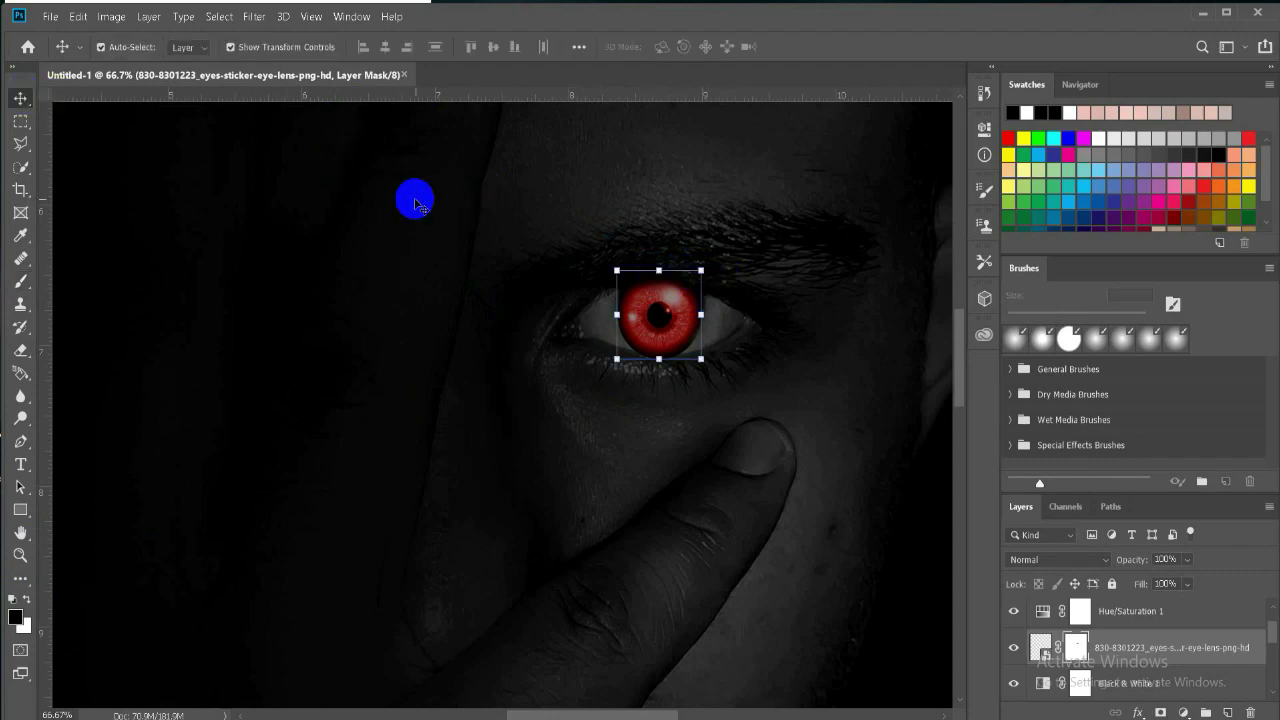
key("Up")
key("Up")
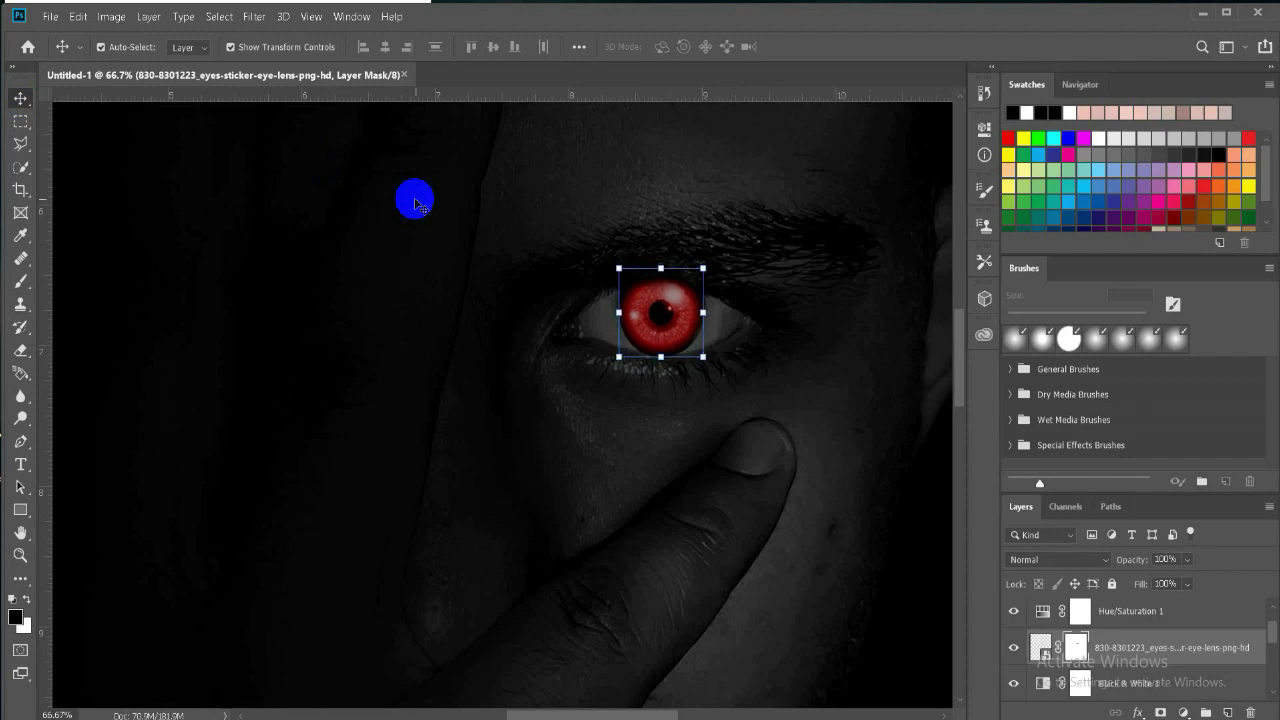
Add a new empty Layer 2 above the portrait photo and select the Brush tool
left_click(770, 370)
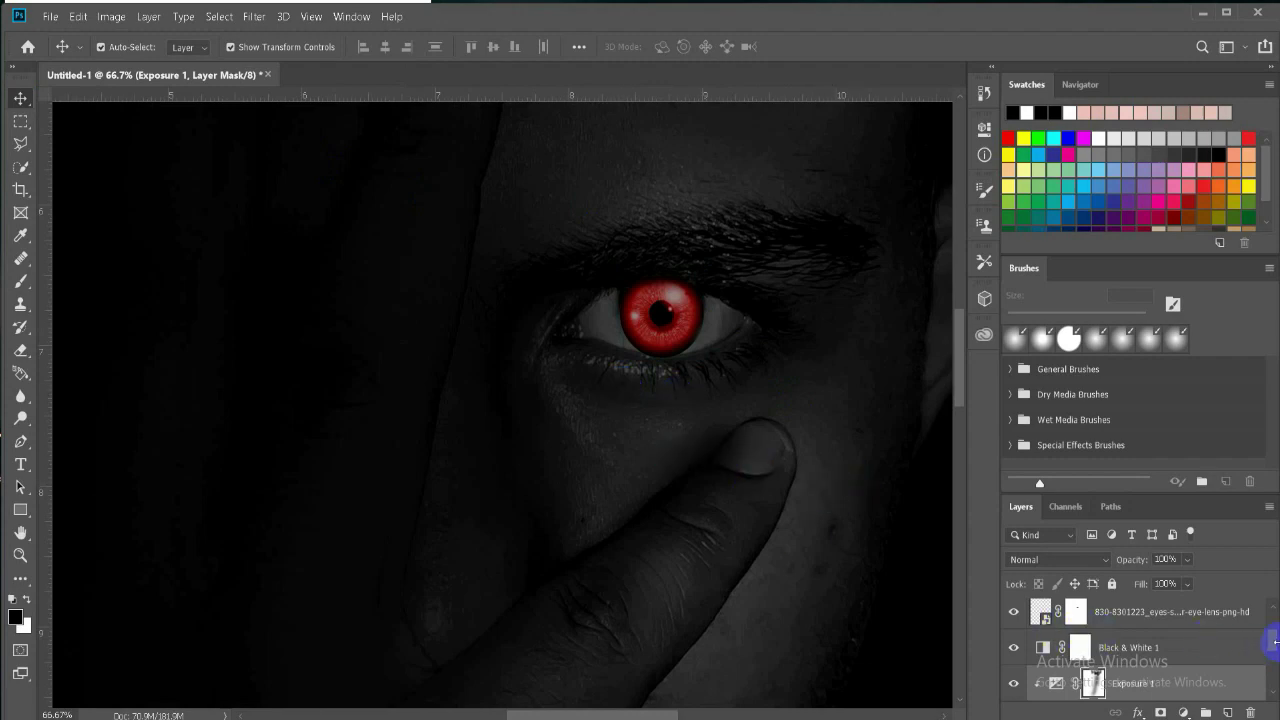
mouse_move(1272, 641)
left_mouse_down()
mouse_move(1270, 624)
mouse_move(1270, 660)
left_mouse_up()
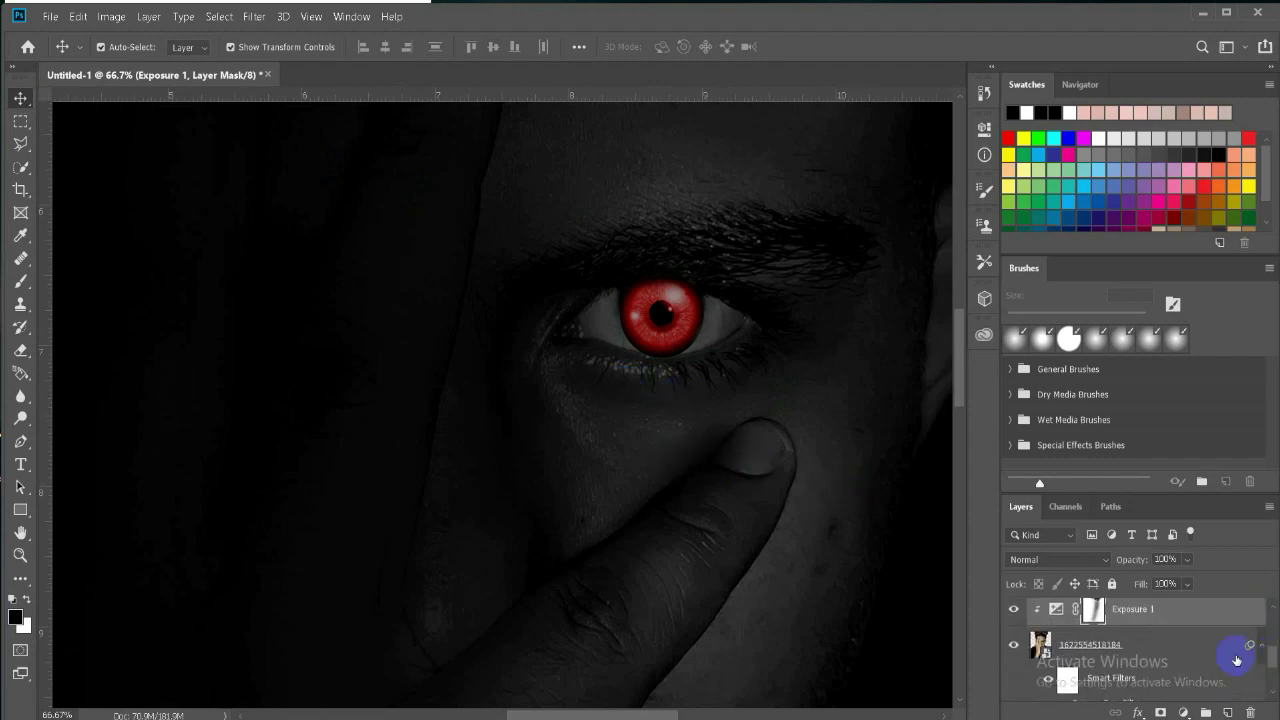
left_click(1194, 654)
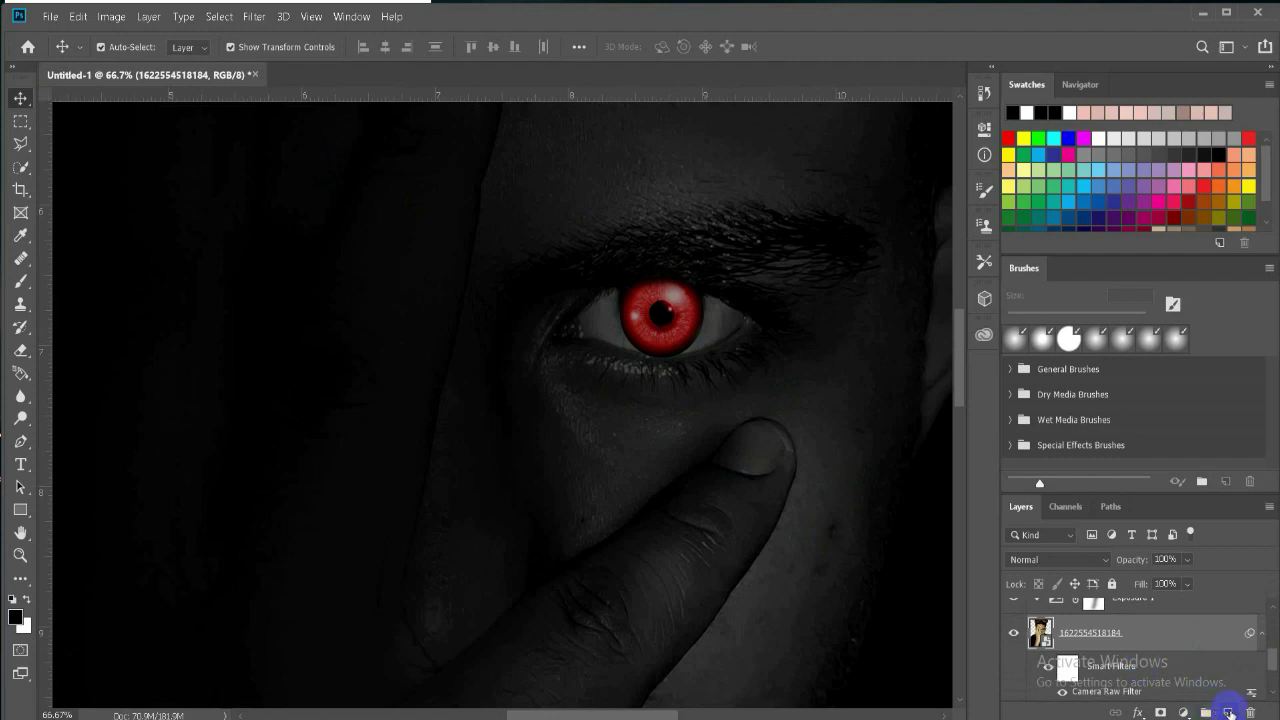
left_click(1229, 712)
key("ctrl+z")
left_click_drag(1272, 666, 1274, 614)
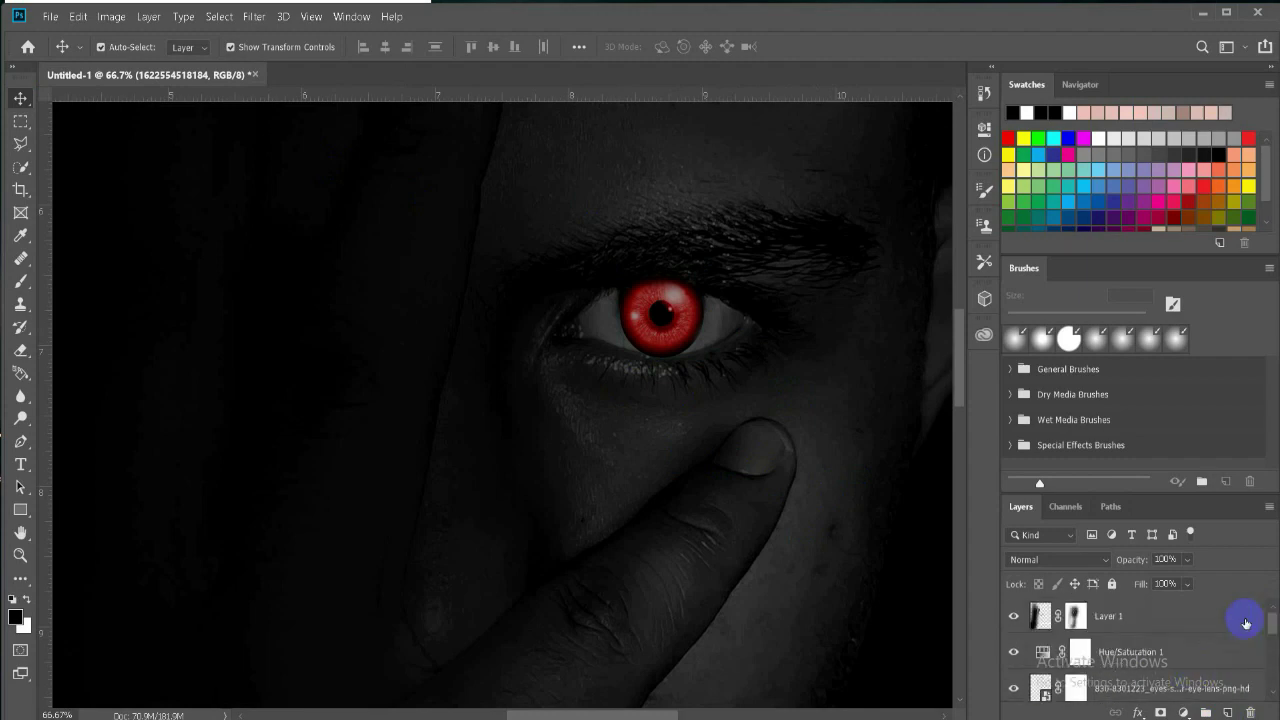
key("ctrl+shift+z")
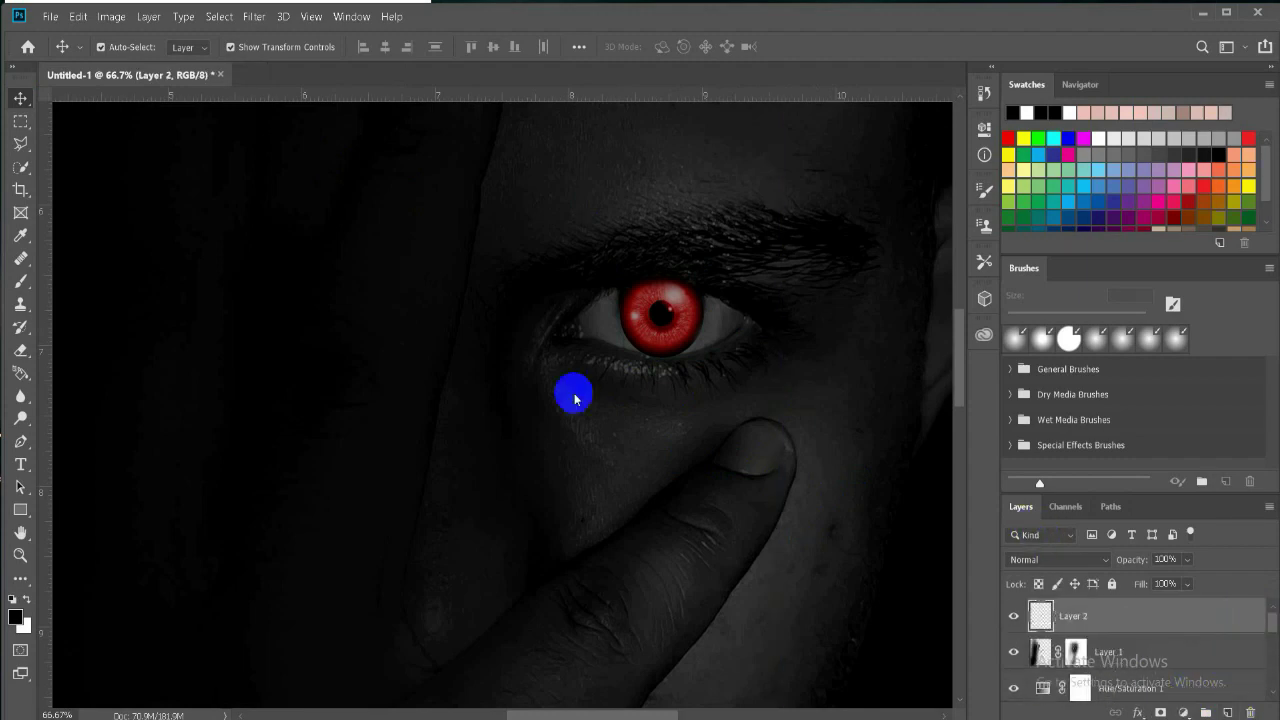
left_click(20, 281)
left_click(112, 46)
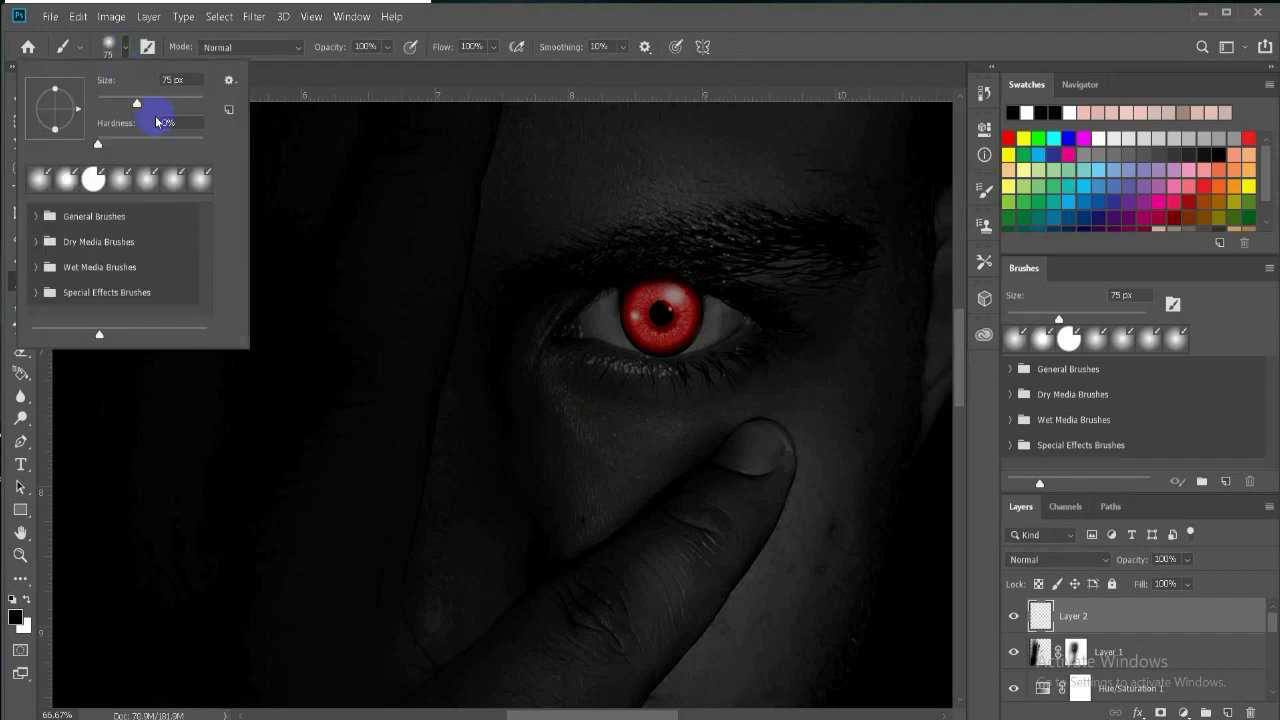
left_click(578, 337)
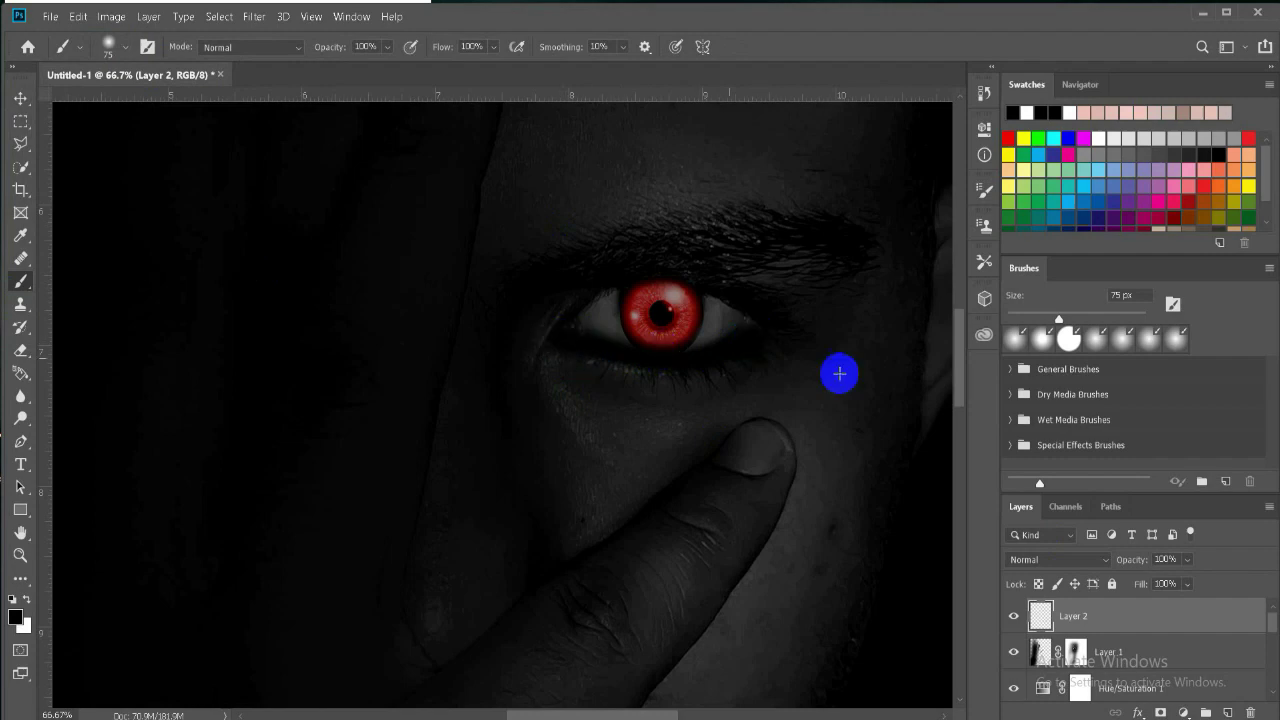
Set Layer 2 to Multiply blending and lower its opacity to 60%
left_click(1050, 559)
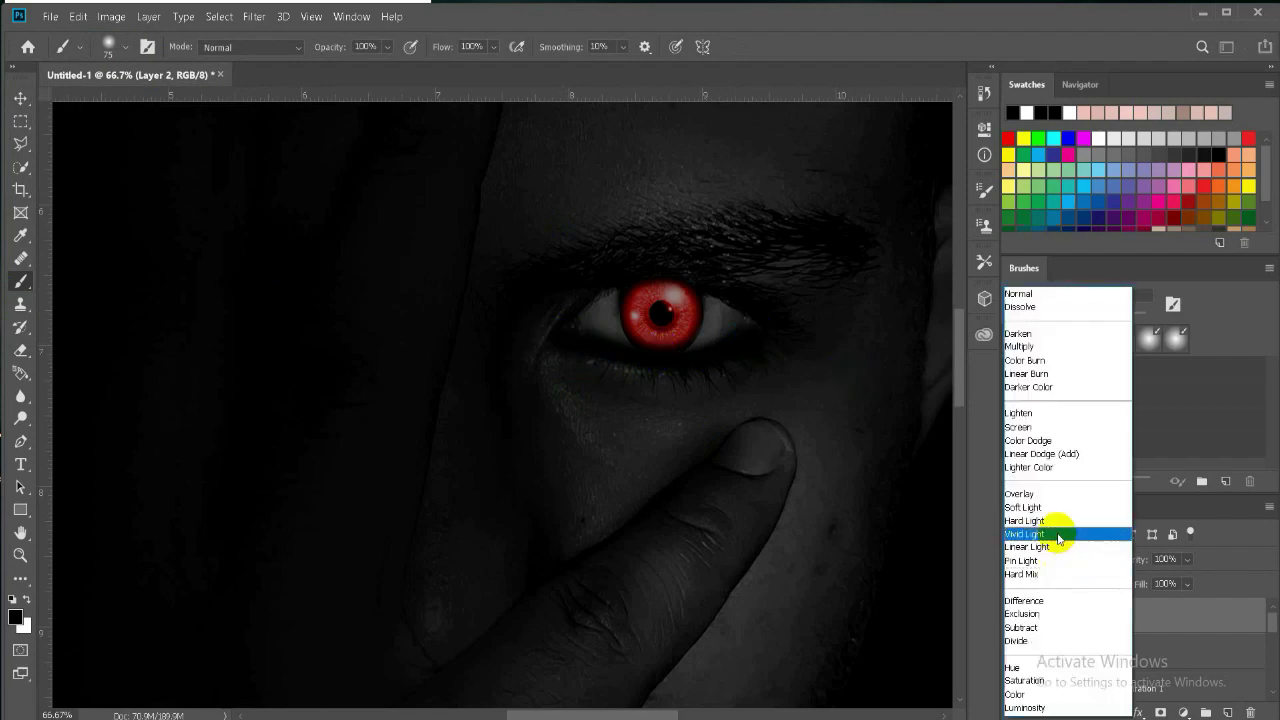
left_click(1020, 346)
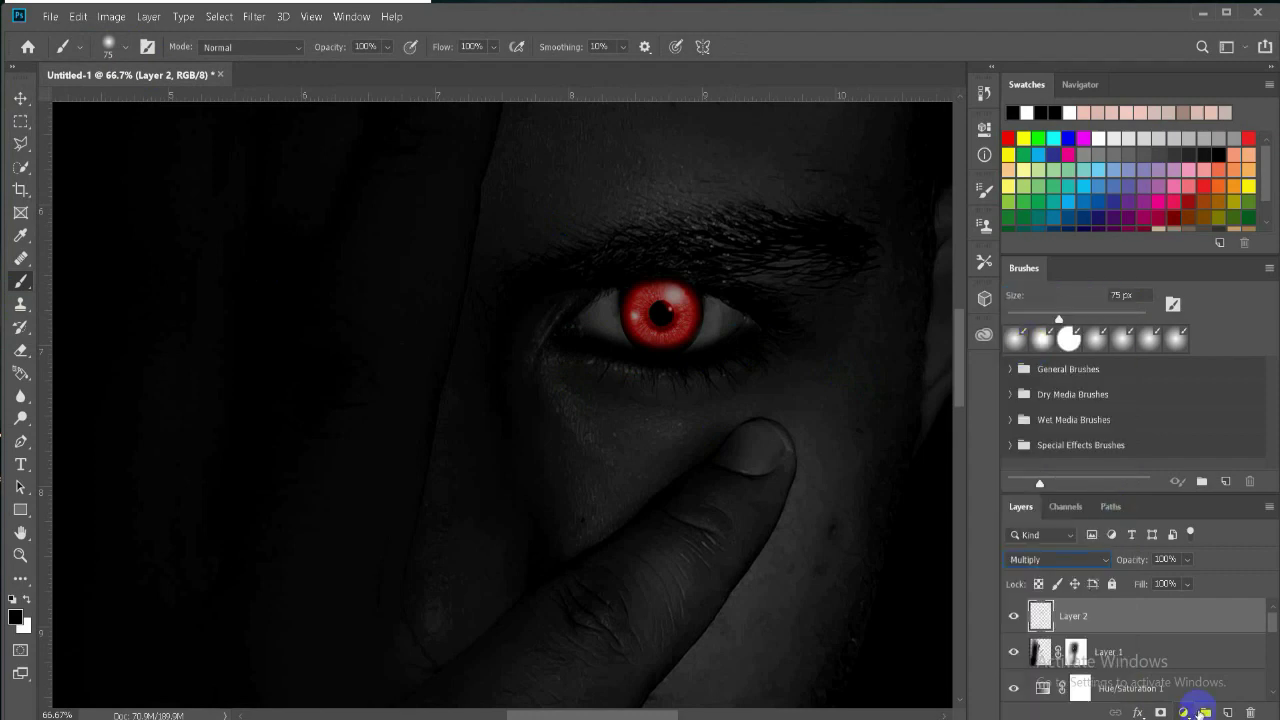
left_click(1187, 561)
left_click_drag(1204, 582, 1174, 580)
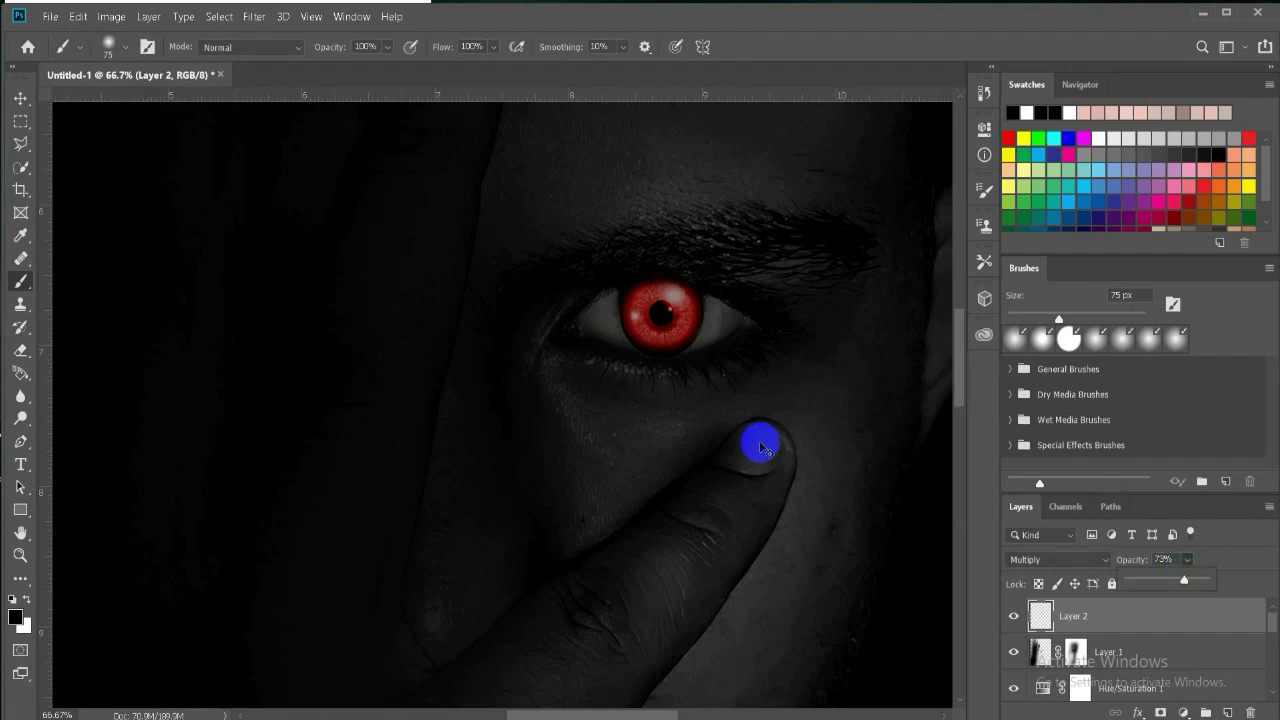
key("ctrl+minus")
key("ctrl+minus")
key("ctrl+minus")
key("ctrl+minus")
key("ctrl+plus")
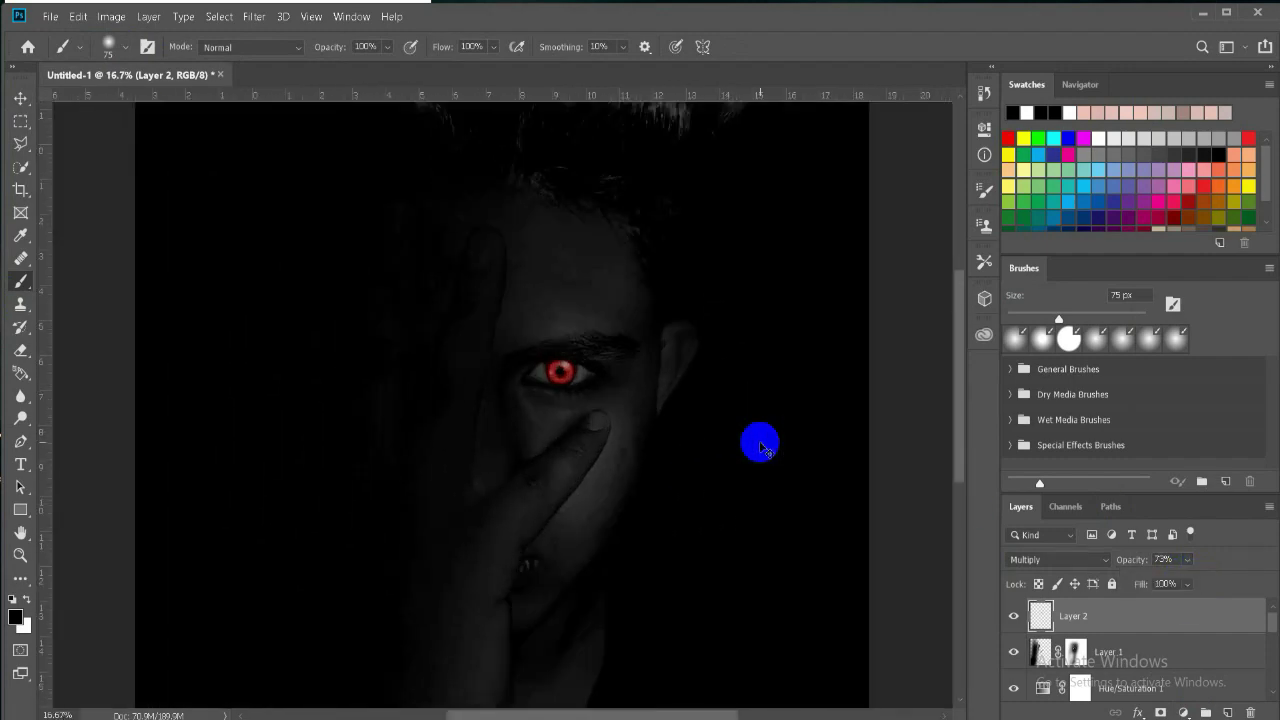
key("ctrl+plus")
key("ctrl+plus")
key("ctrl+plus")
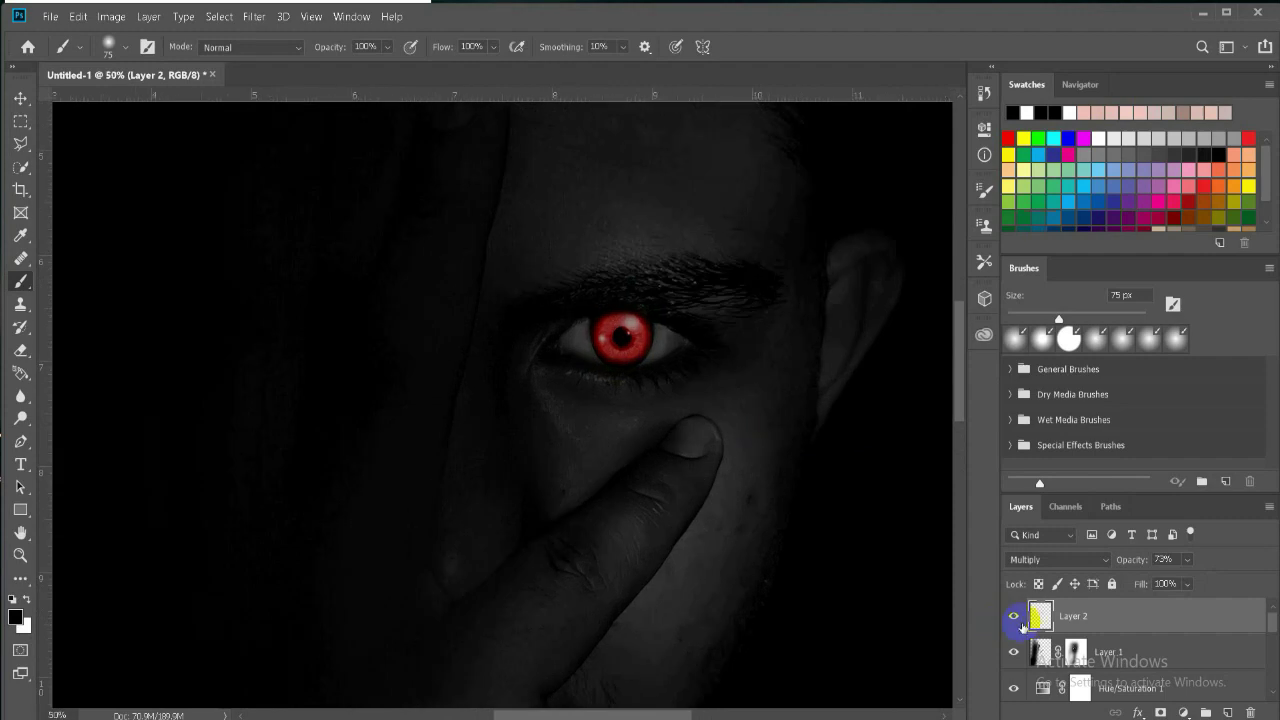
Recheck Layer 2's Multiply blend mode and opacity setting
left_click(1092, 560)
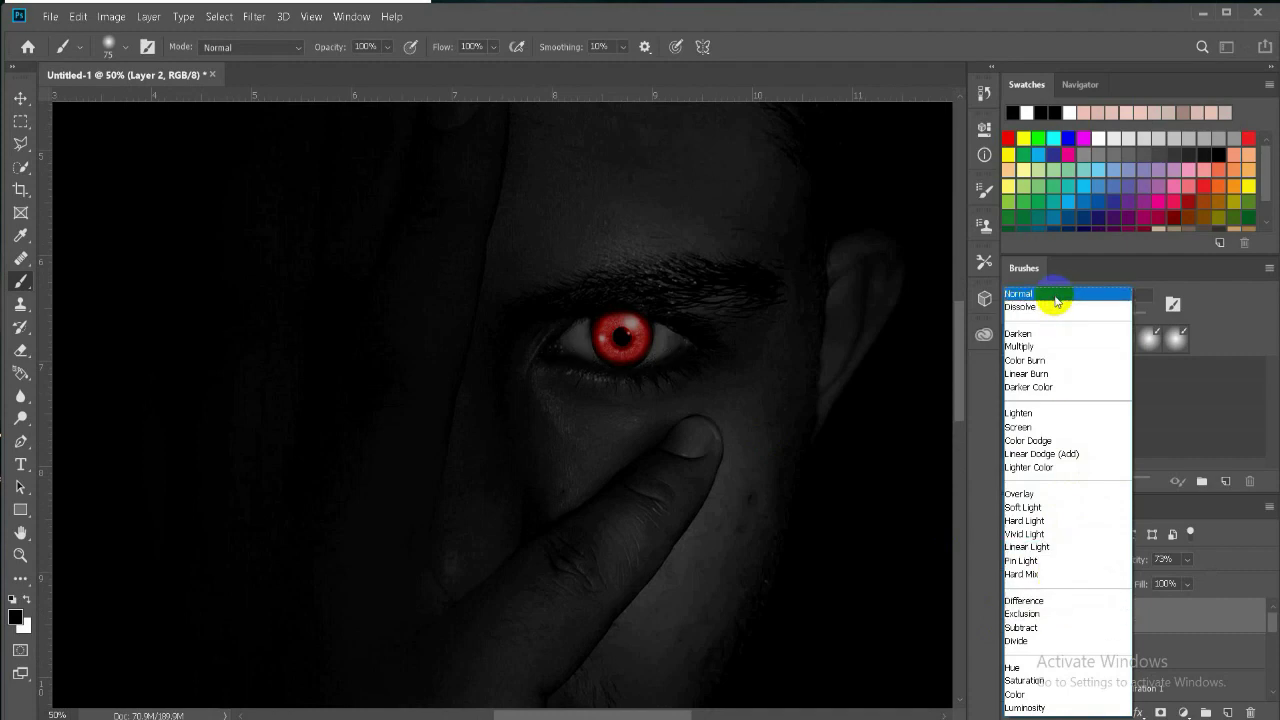
left_click(1020, 346)
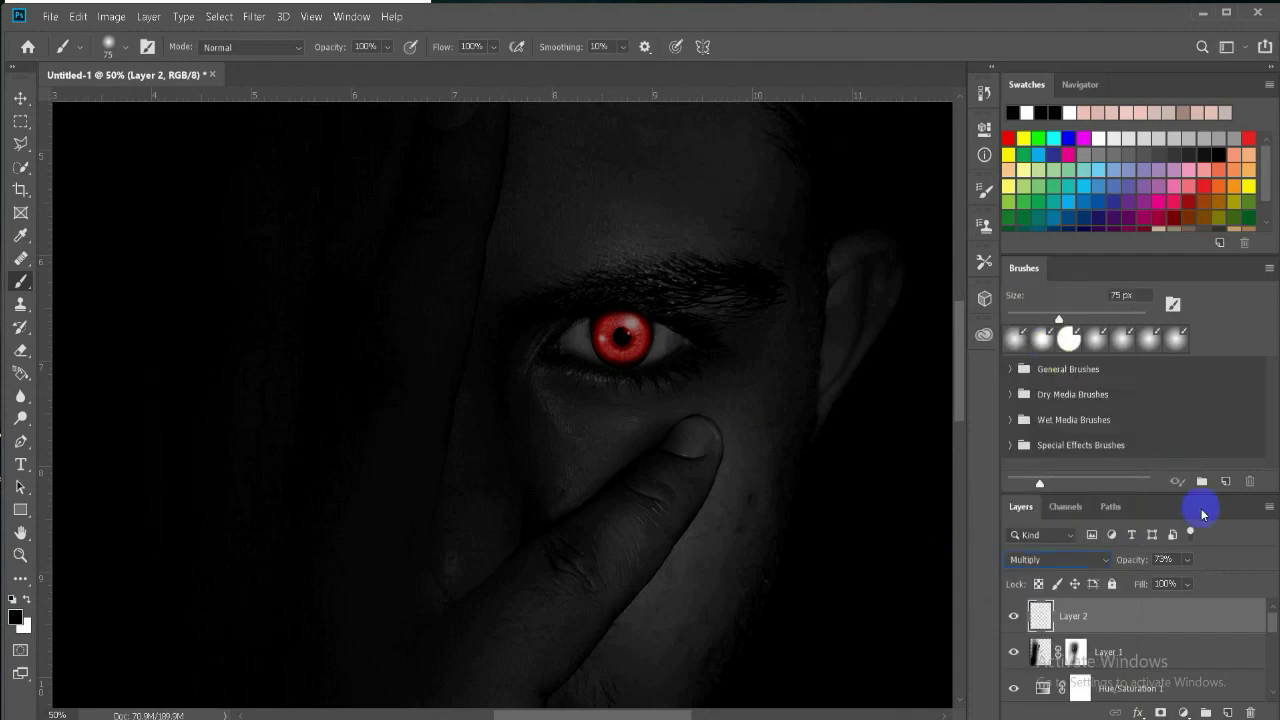
left_click(1187, 560)
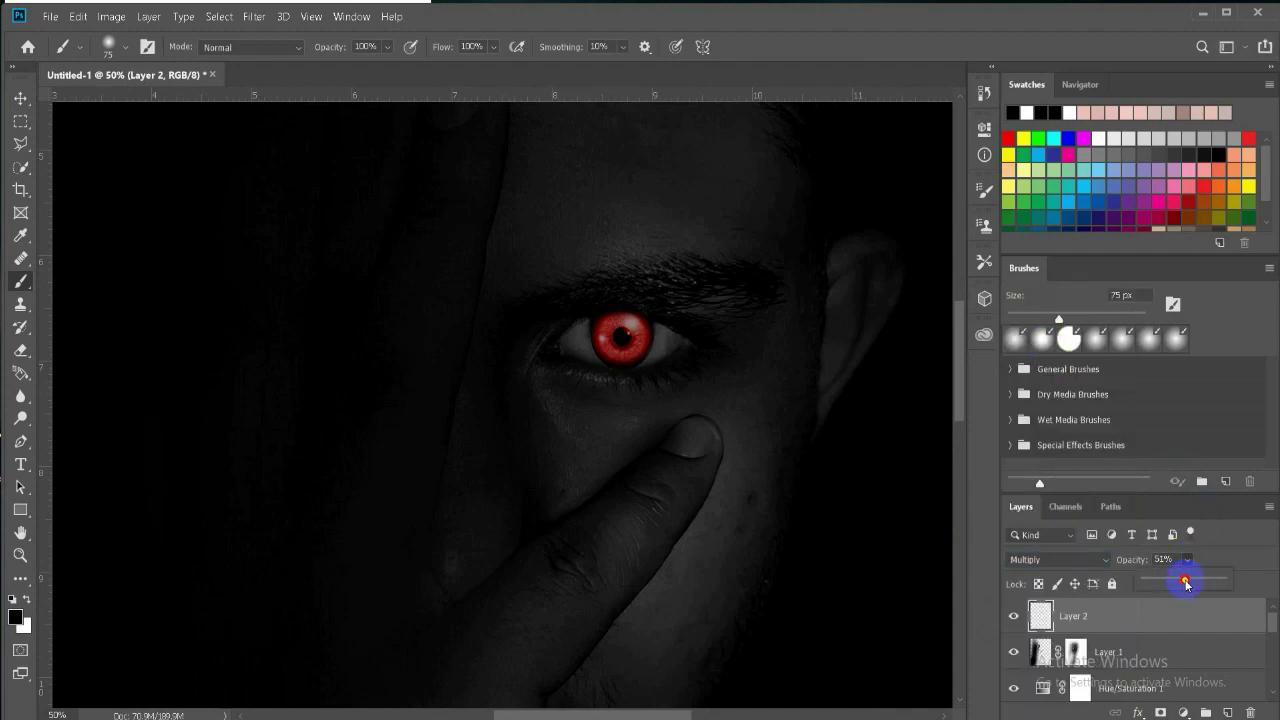
left_click(1040, 622)
scroll(1225, 645, "down", 2)
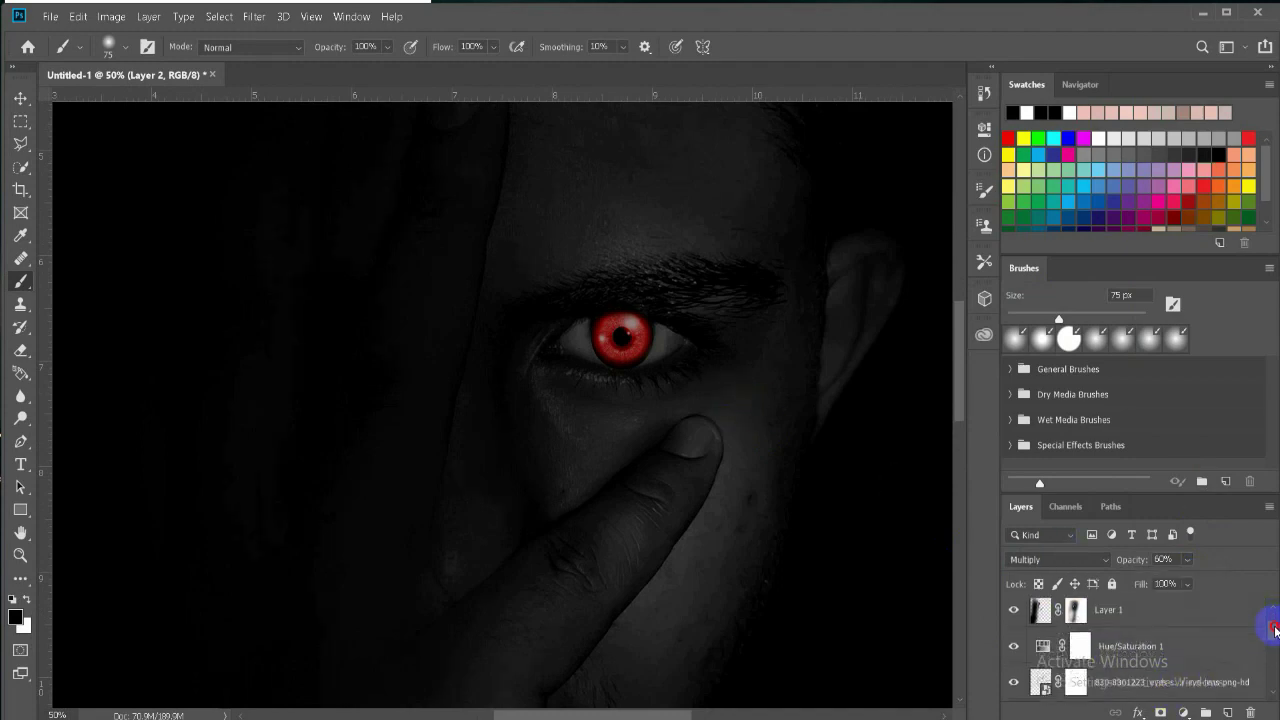
Refine the eye-lens layer mask, comparing lens visibility and swapping black/white paint around the iris
left_click(1131, 667)
left_click(1012, 666)
left_click(1012, 666)
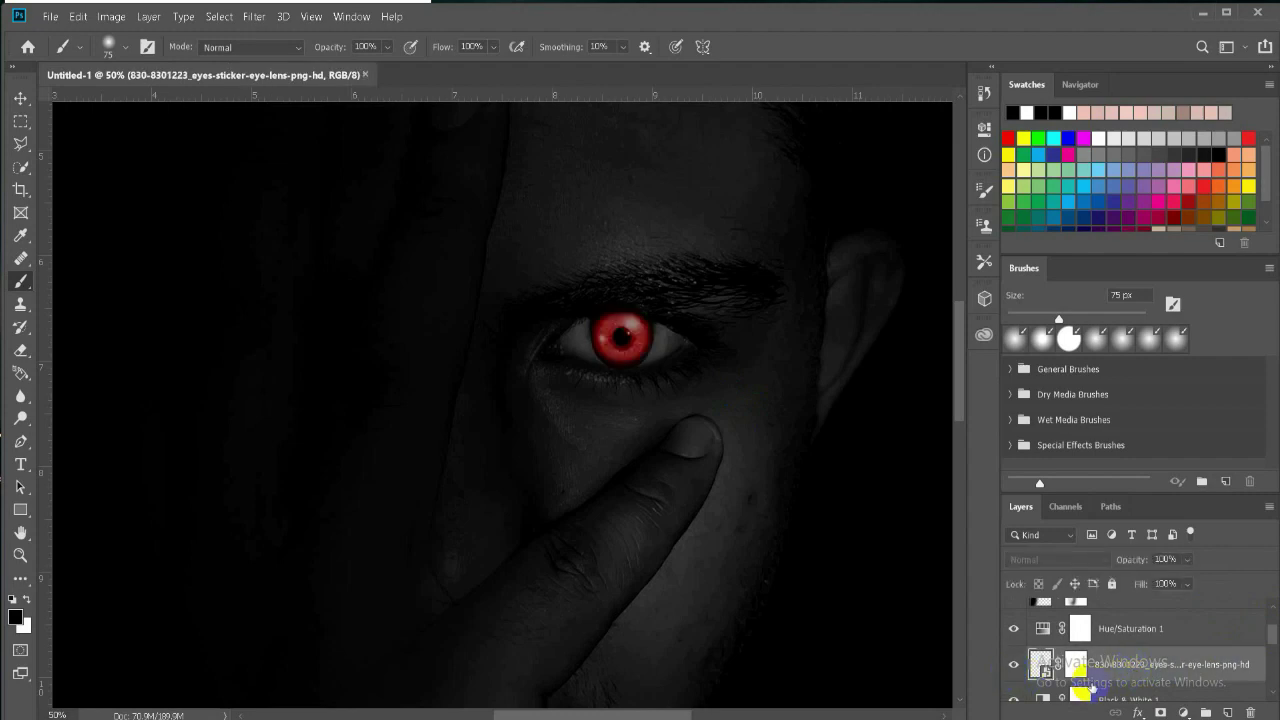
left_click(1076, 664)
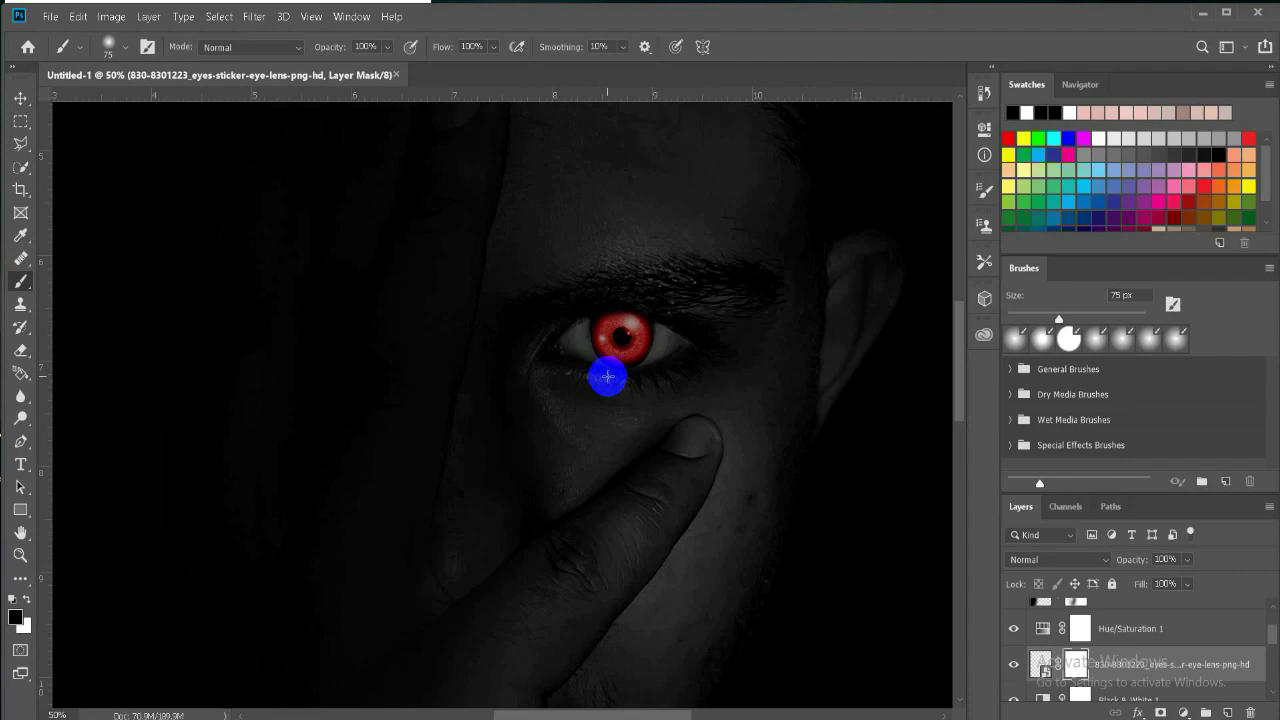
key("ctrl+comma")
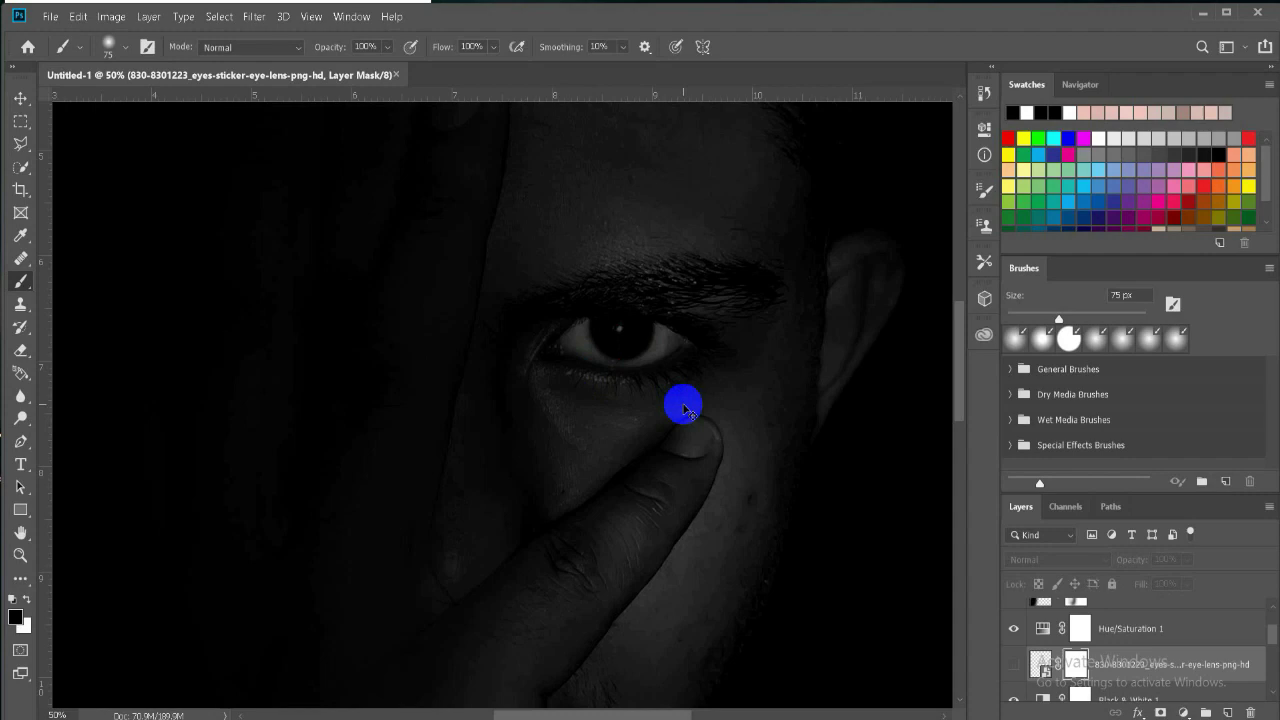
key("ctrl+comma")
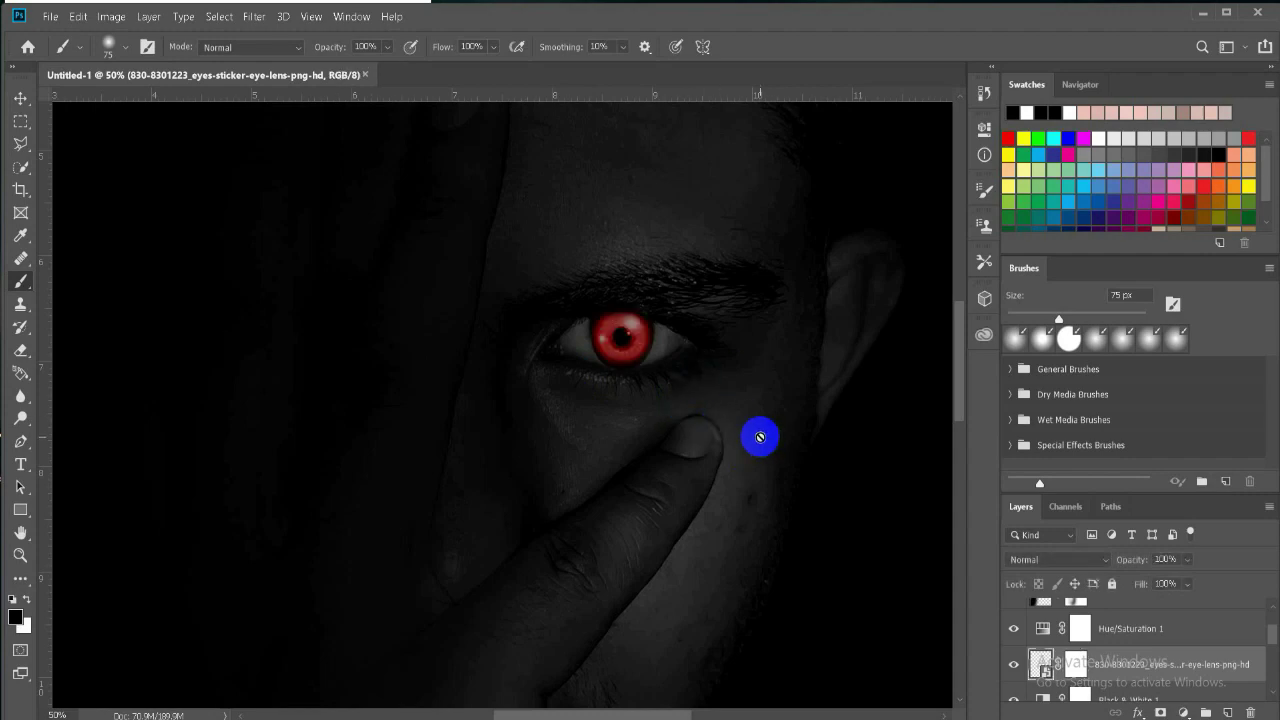
left_click(28, 598)
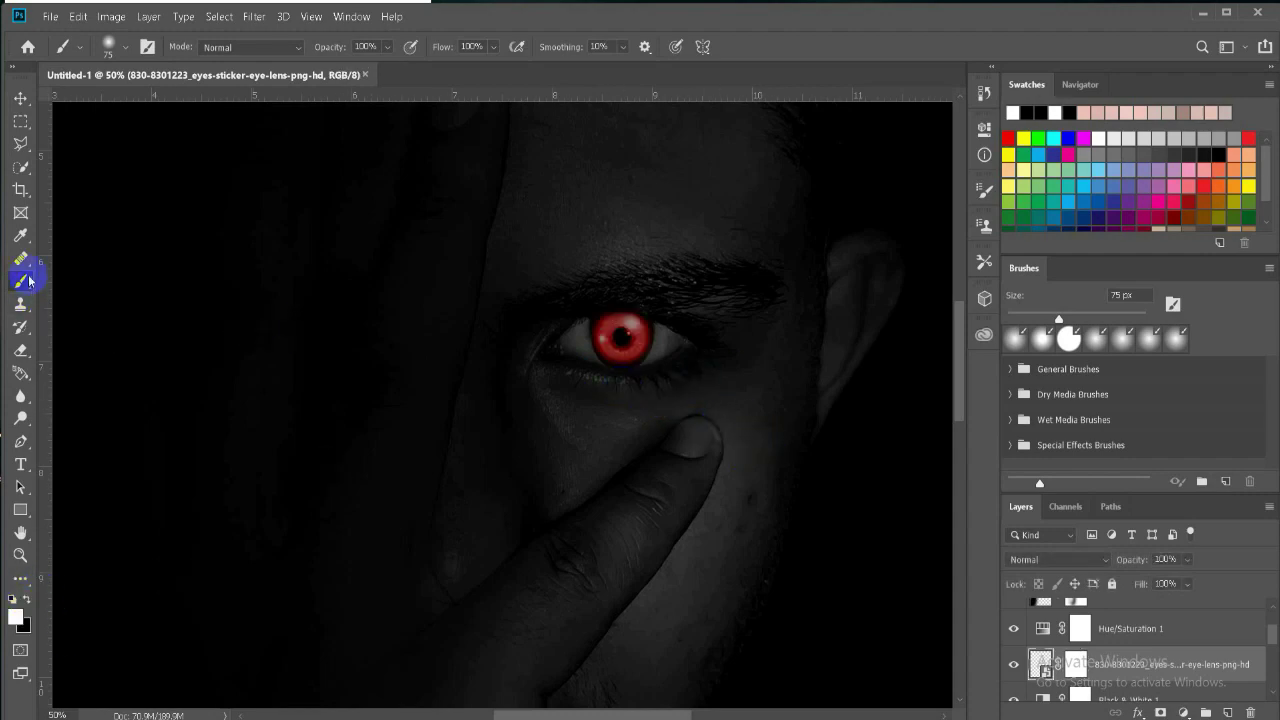
left_click(1075, 663)
key("x")
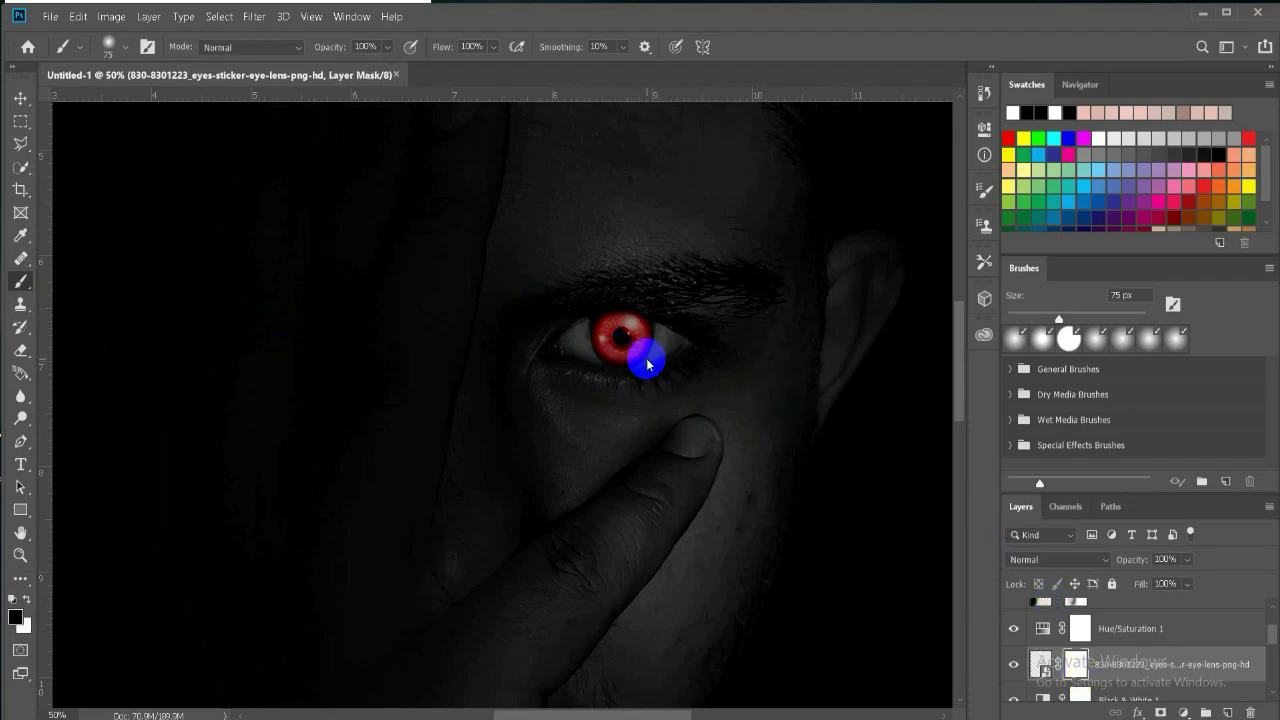
left_click(31, 598)
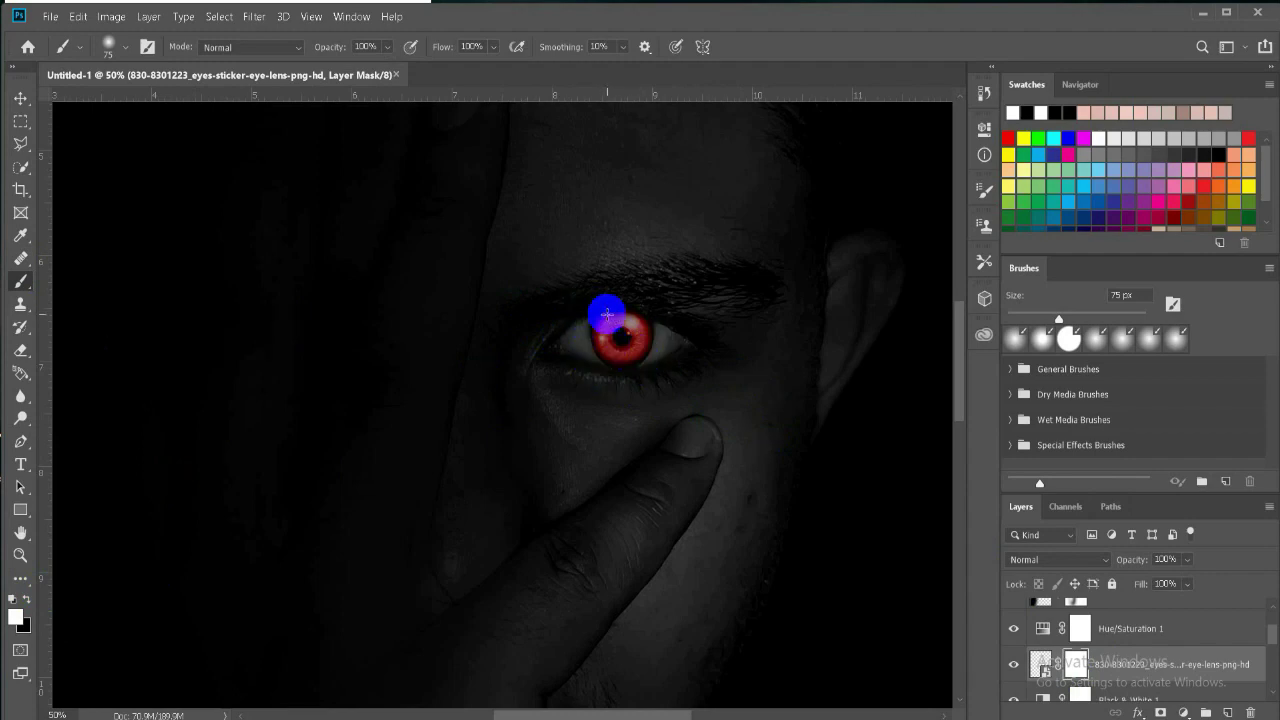
left_click(16, 98)
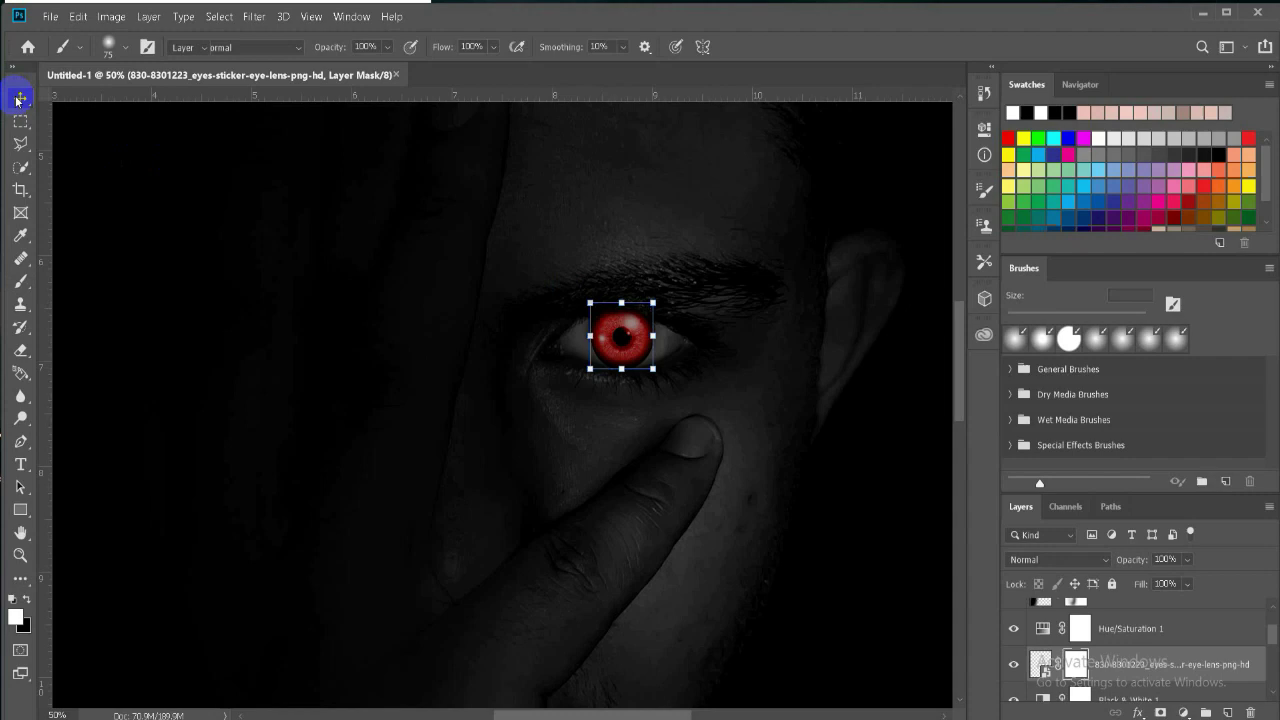
Scale the red lens and rotate it about 5° to fit the iris, then commit
left_click(590, 301)
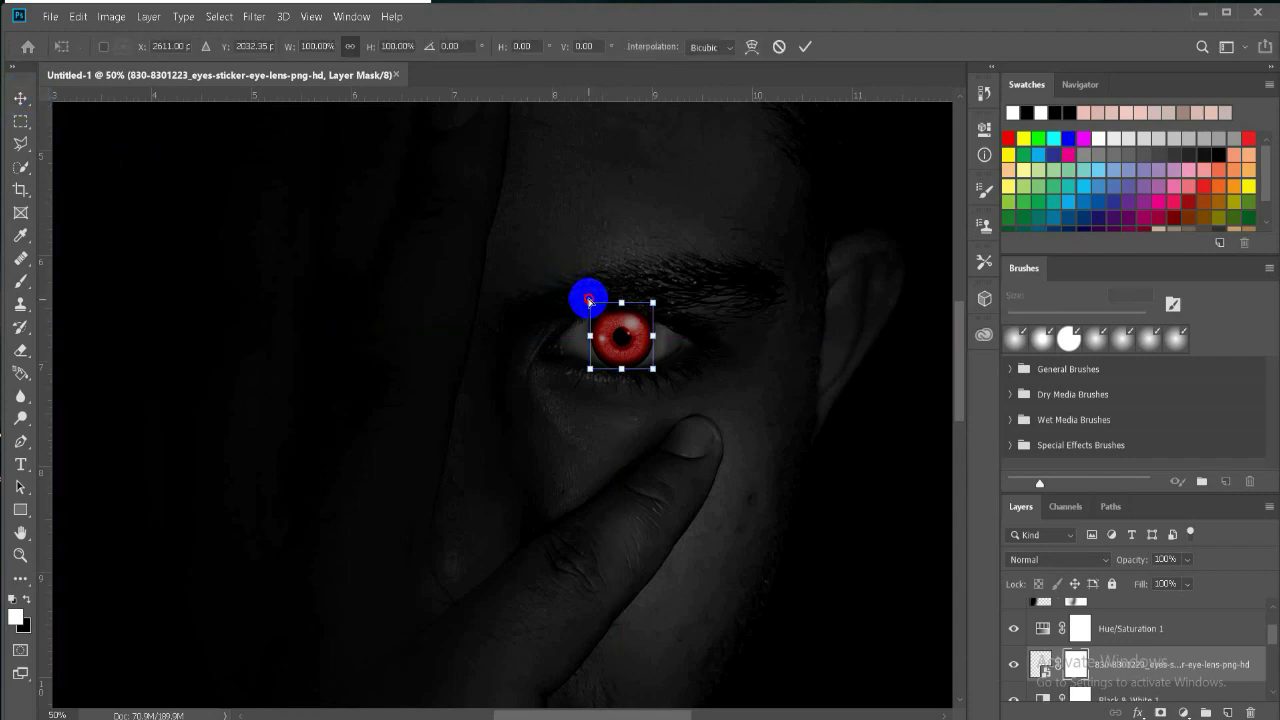
left_click_drag(590, 301, 593, 305)
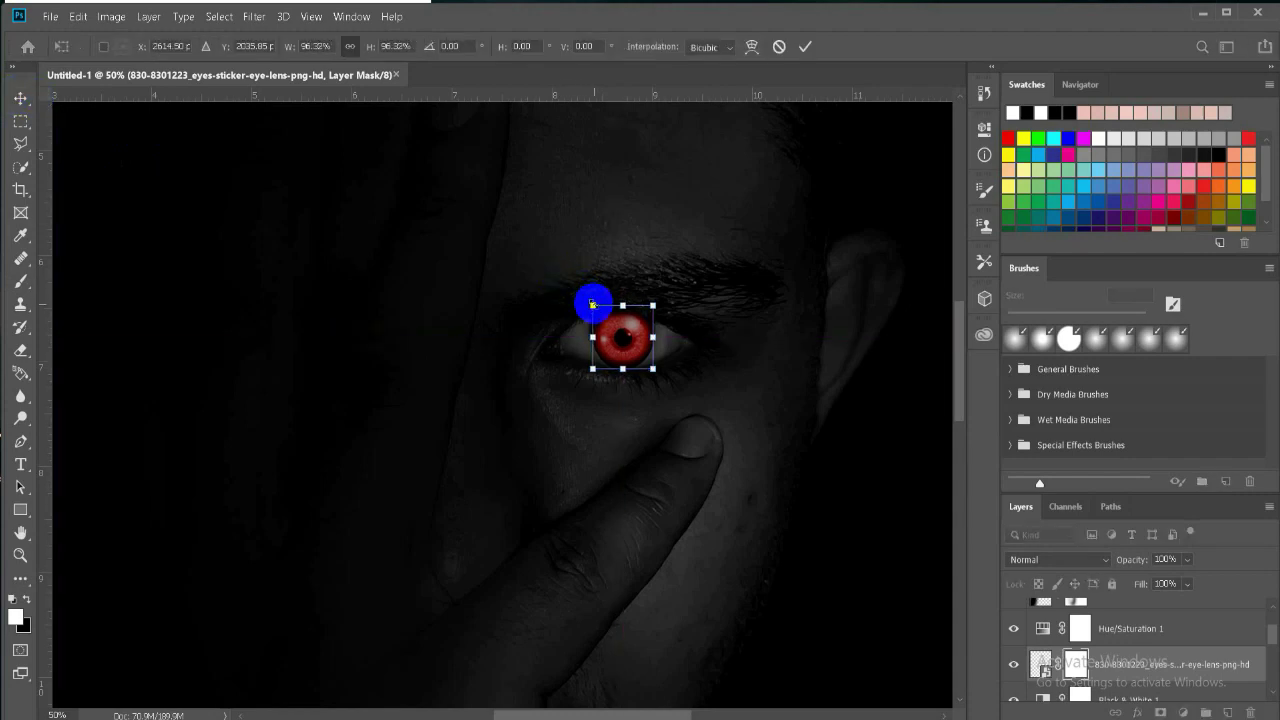
left_click(780, 46)
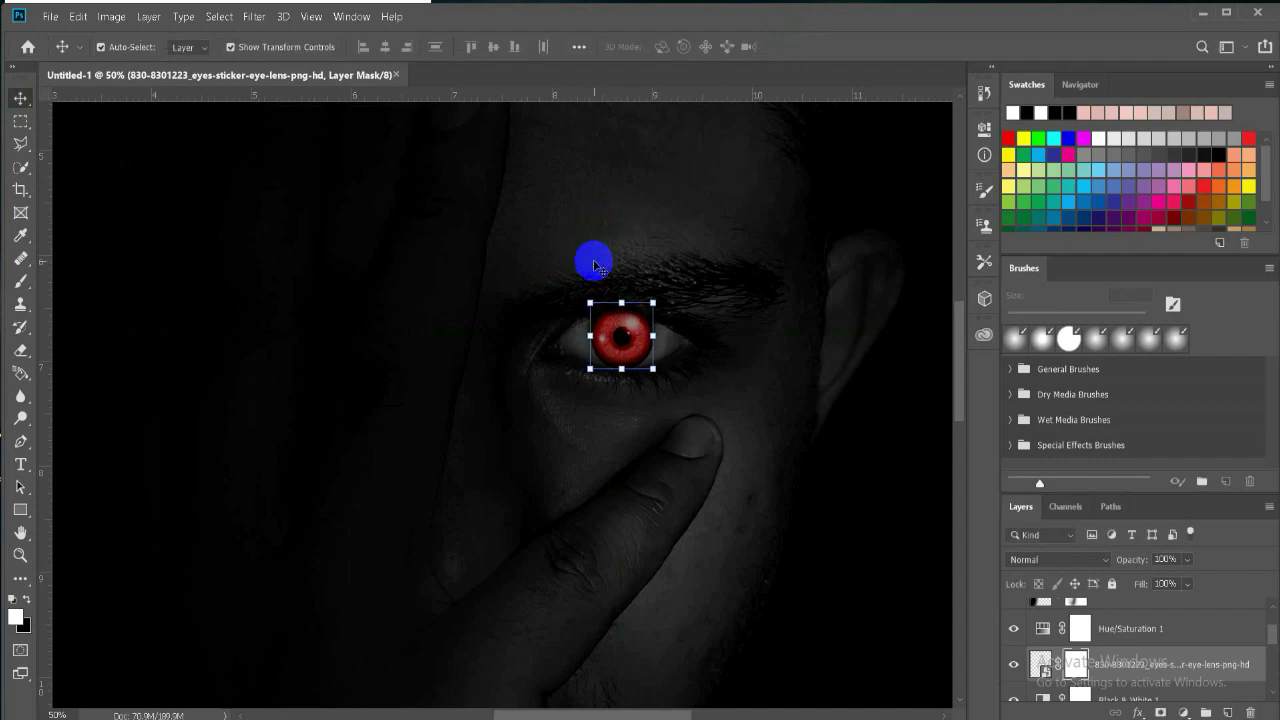
key("ctrl+plus")
key("ctrl+plus")
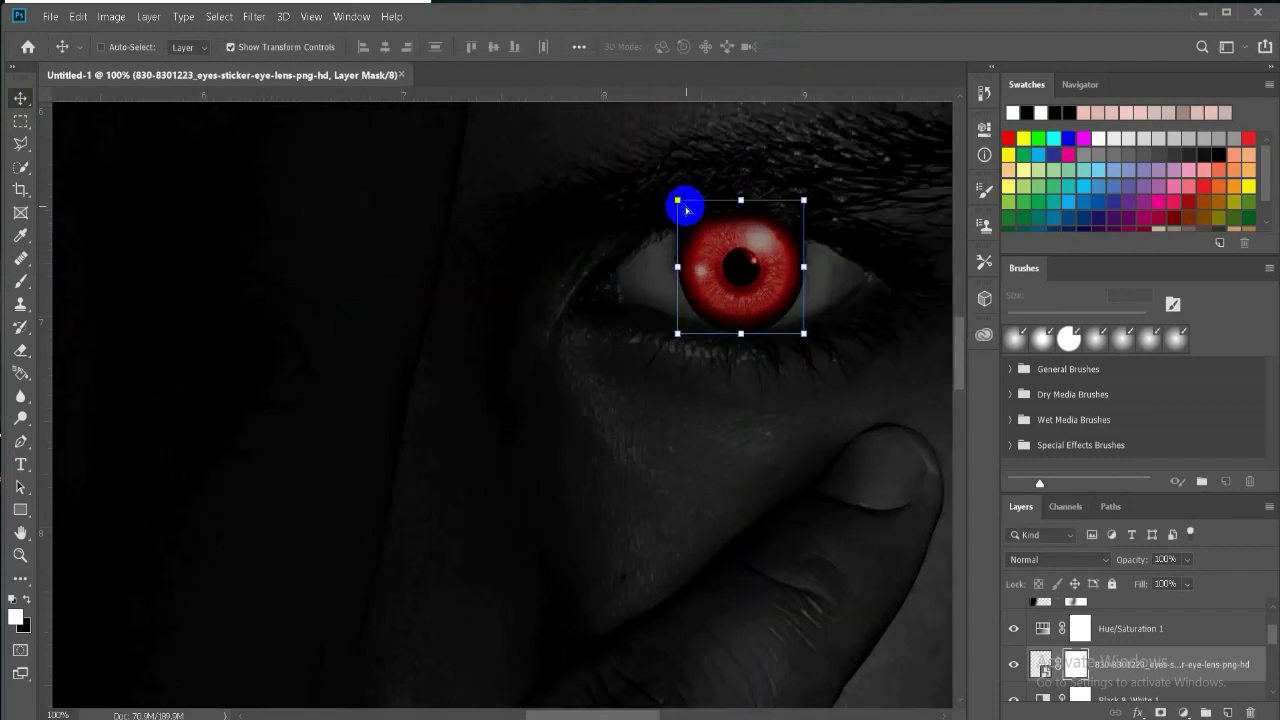
left_click_drag(677, 200, 668, 197)
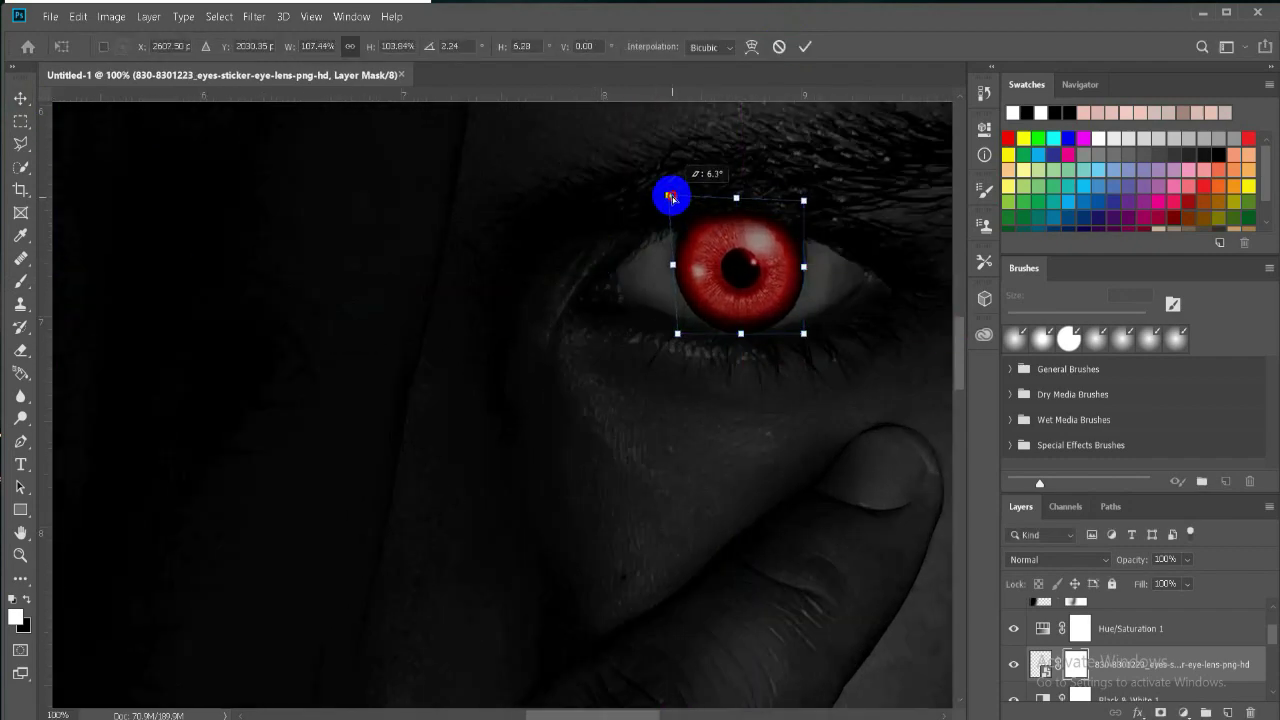
left_click_drag(809, 211, 812, 201)
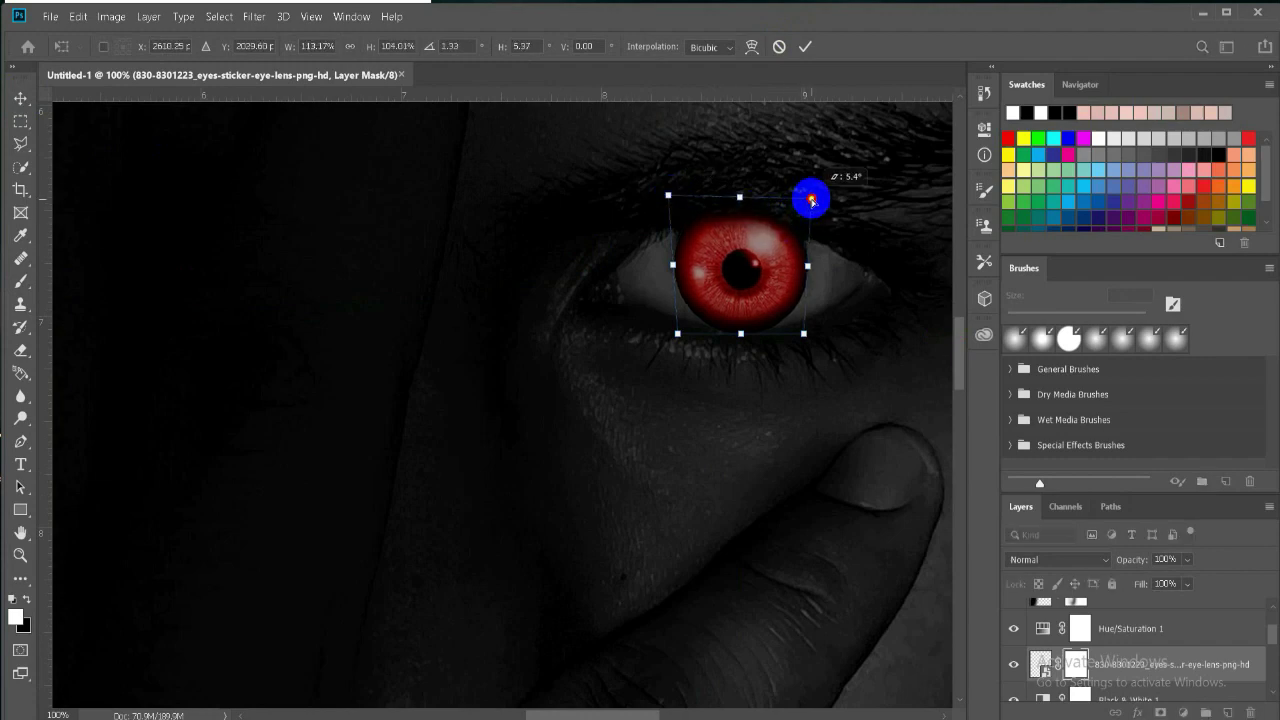
left_click(805, 46)
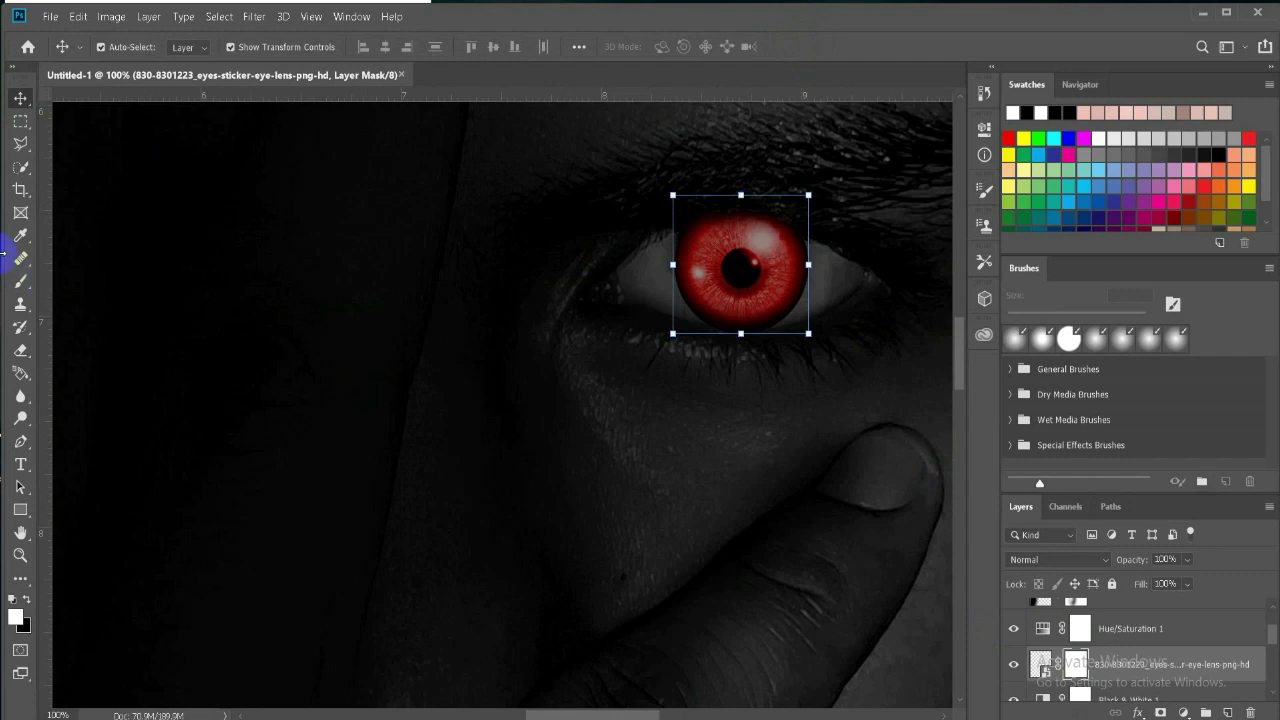
left_click(22, 286)
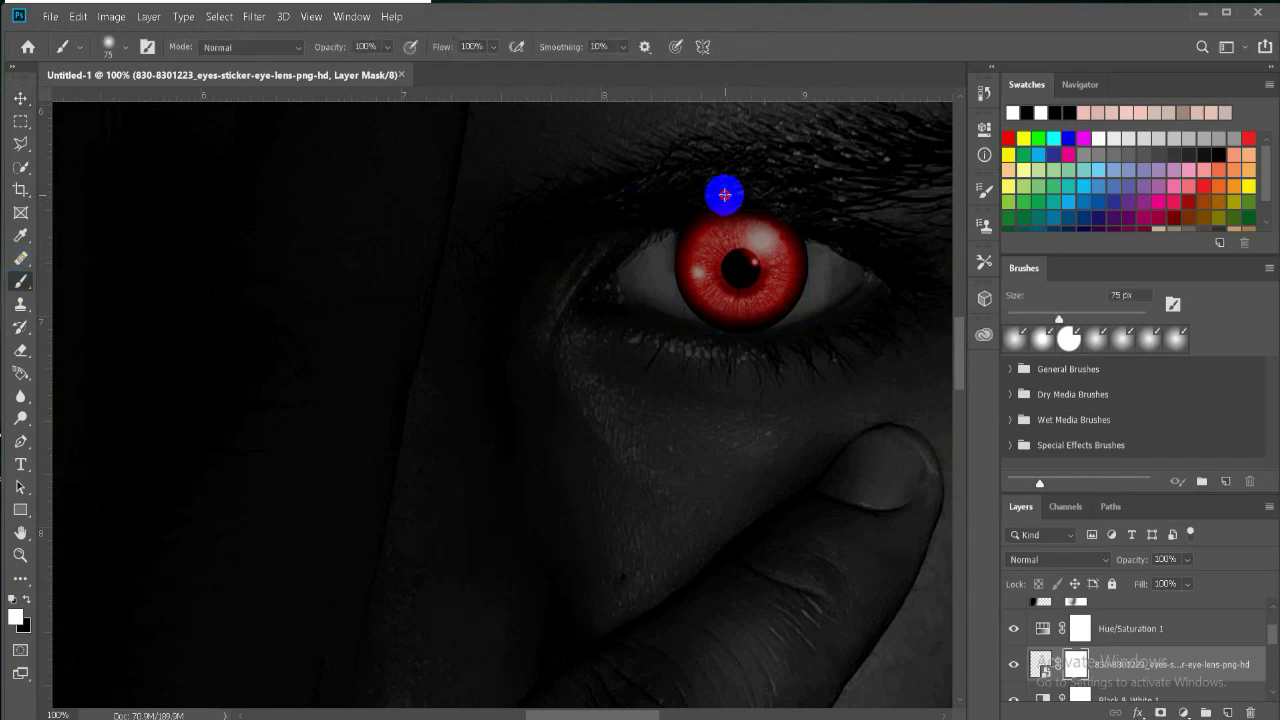
left_click(27, 599)
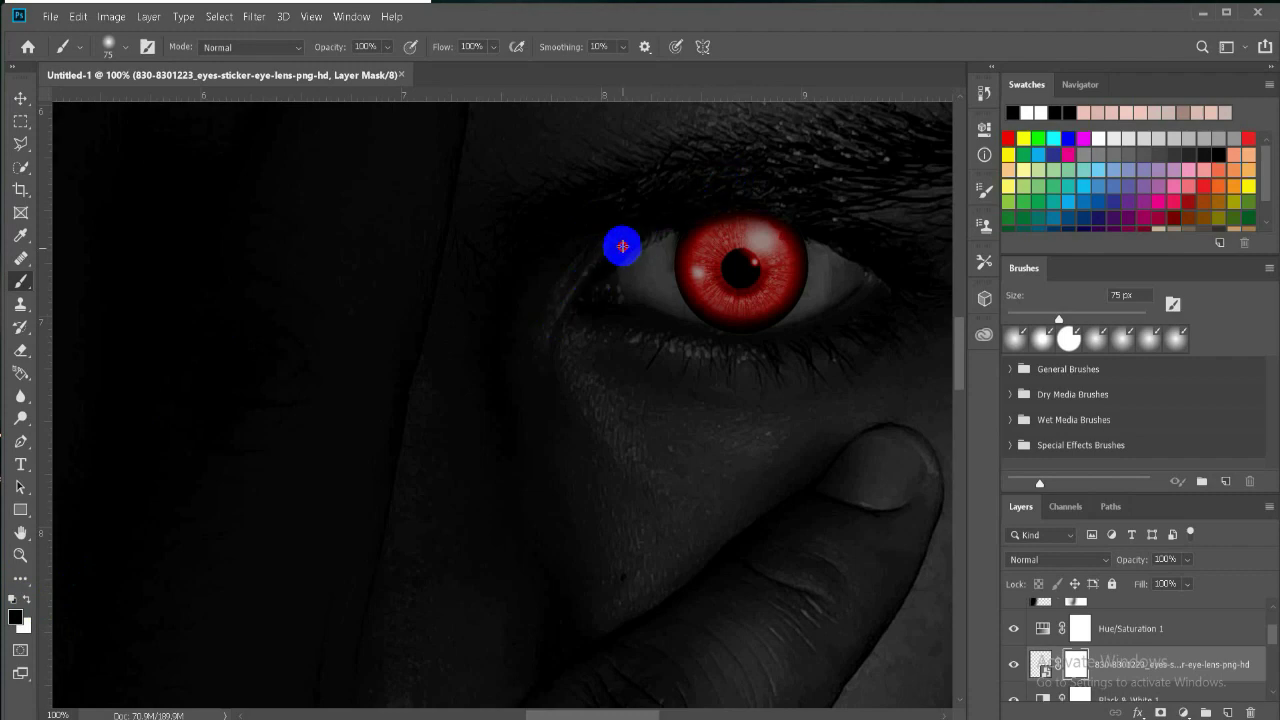
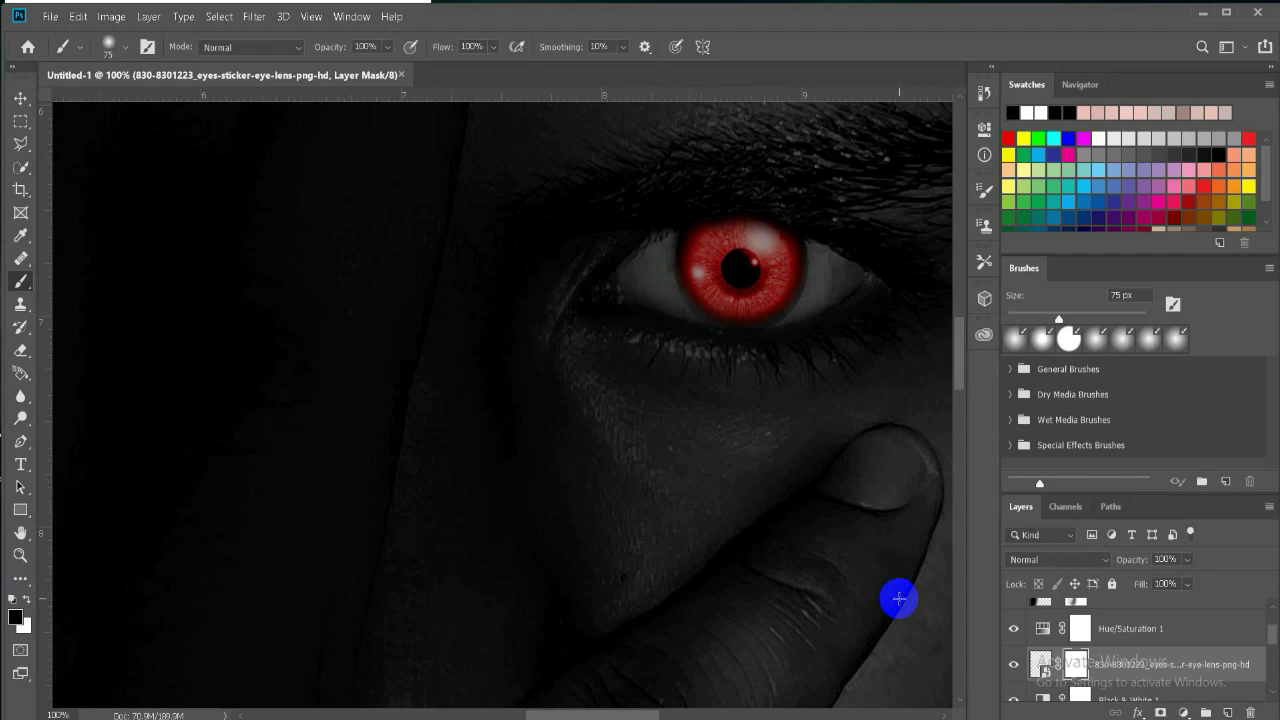
Zoom out and back in to review the whole portrait and the red eye
key("ctrl+minus")
key("ctrl+minus")
key("ctrl+minus")
key("ctrl+minus")
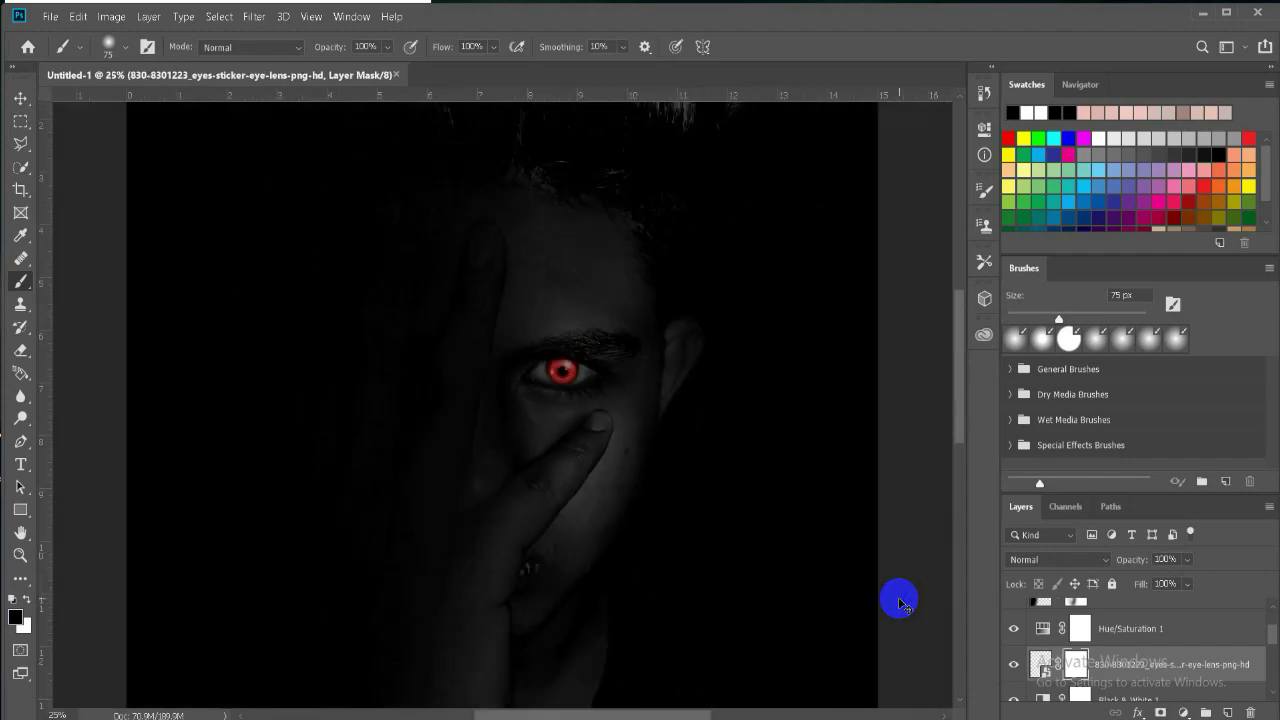
key("ctrl+minus")
key("ctrl+plus")
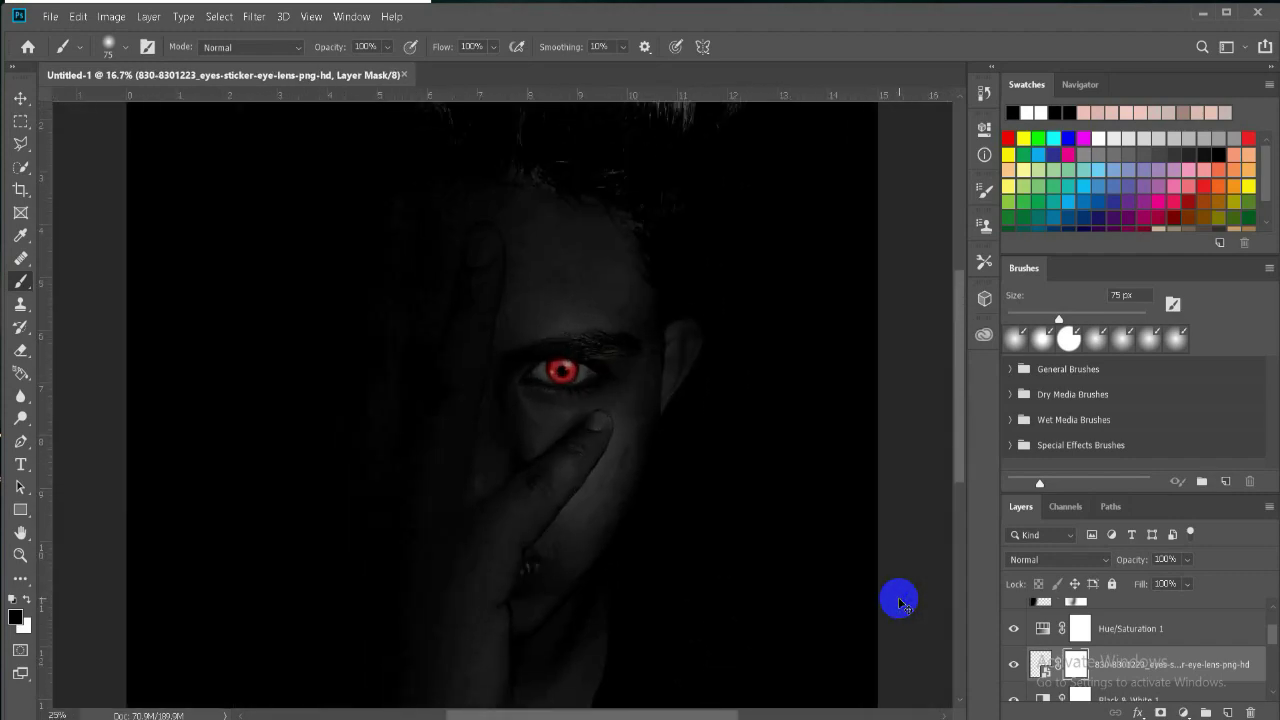
key("ctrl+plus")
key("ctrl+plus")
key("ctrl+plus")
key("ctrl+plus")
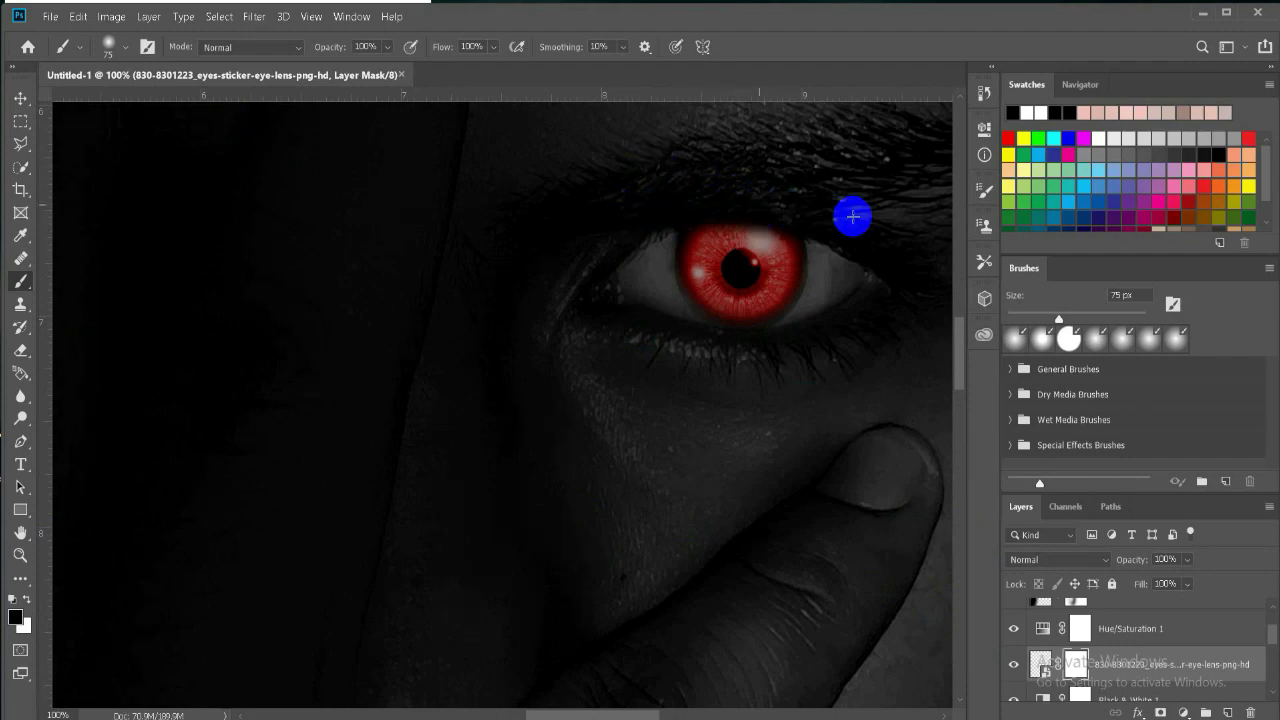
key("ctrl+minus")
key("ctrl+minus")
key("ctrl+minus")
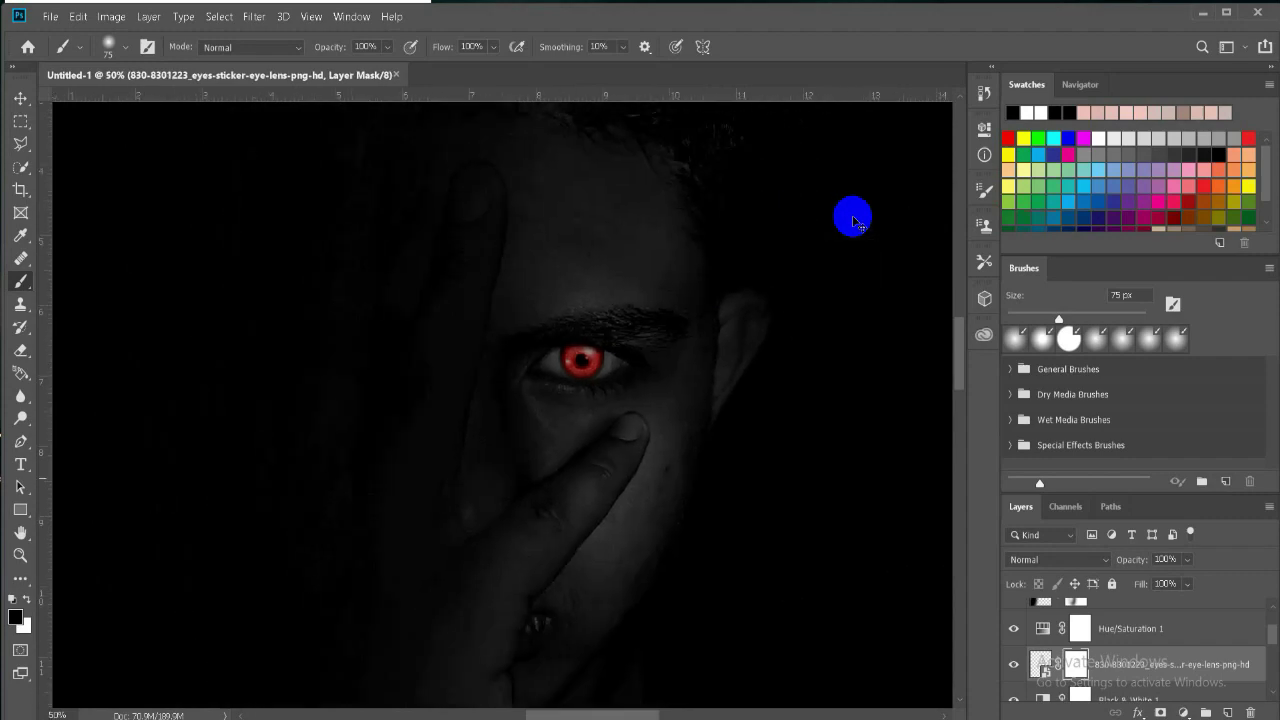
key("ctrl+minus")
key("ctrl+minus")
key("ctrl+minus")
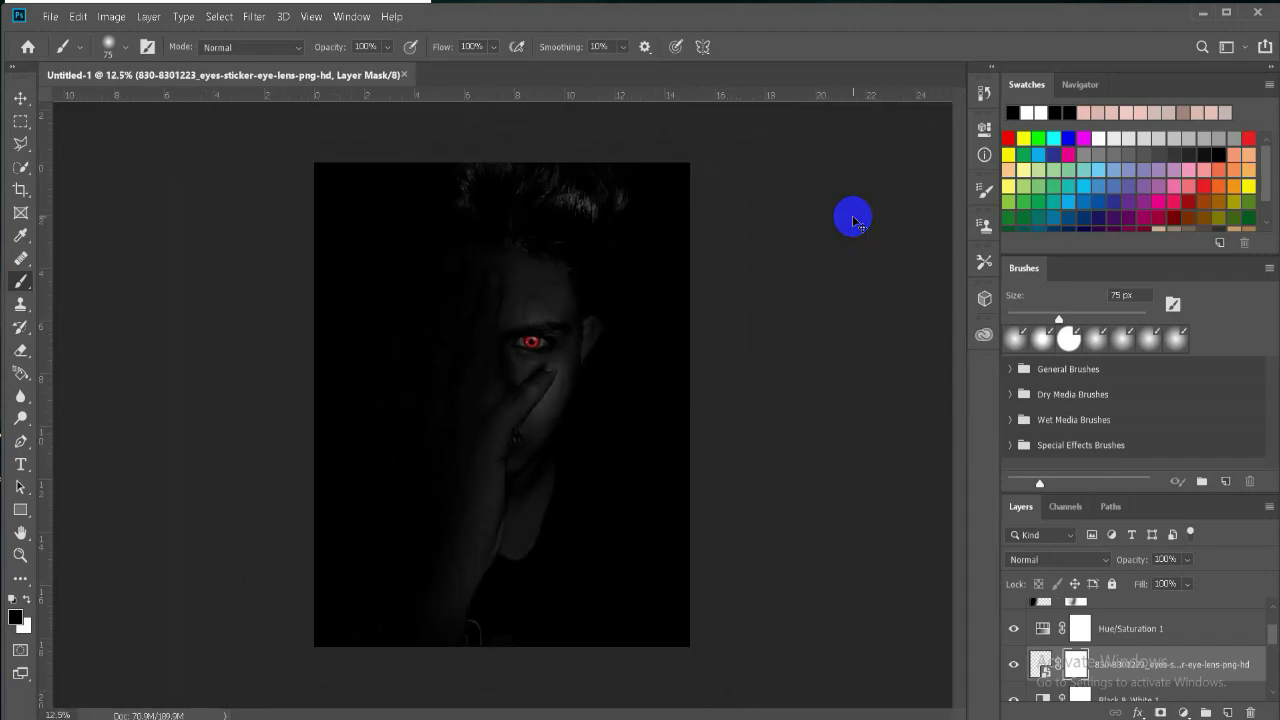
key("ctrl+plus")
key("ctrl+plus")
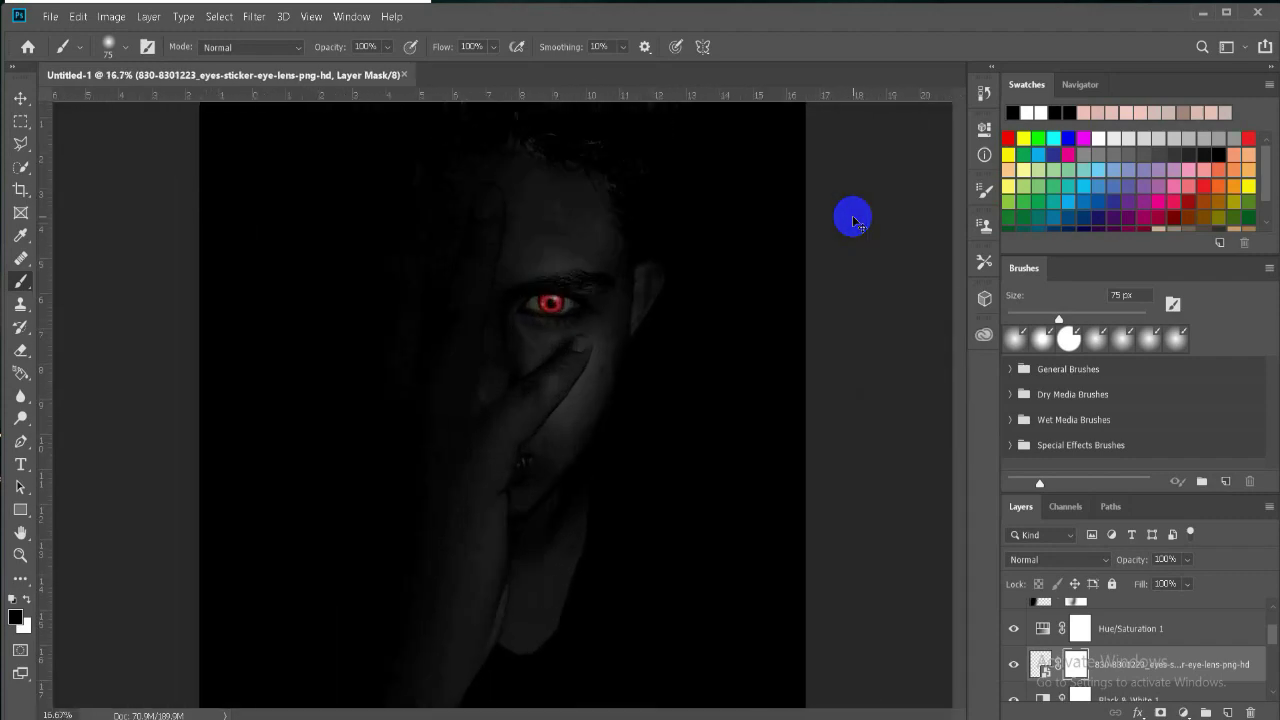
key("ctrl+plus")
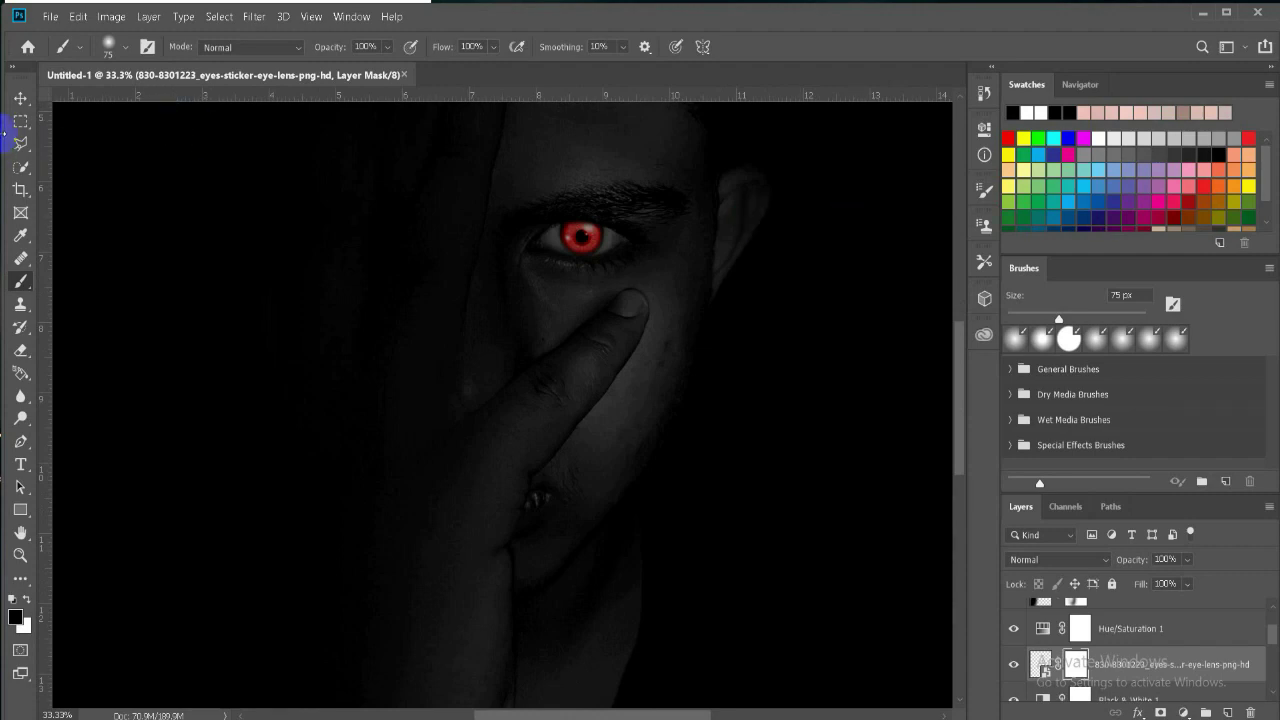
Switch to the Move tool and select, then deselect, the Rectangle 1 layer
left_click(19, 100)
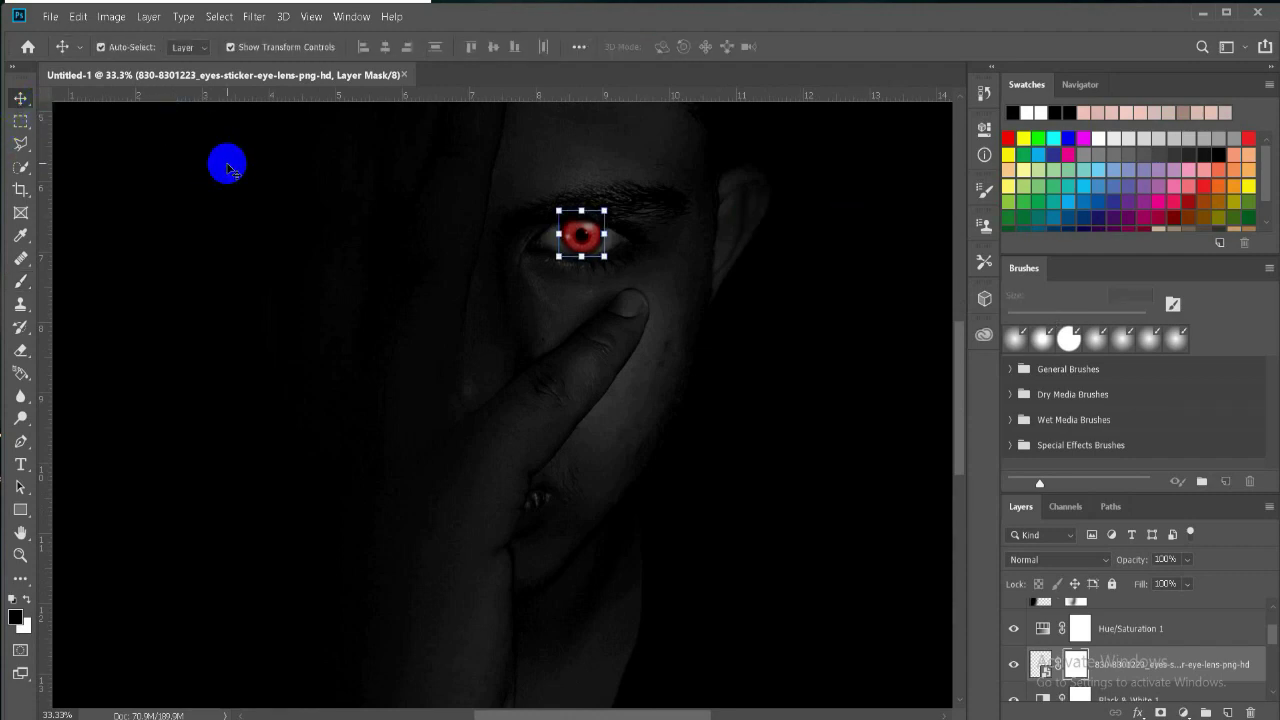
left_click(771, 296)
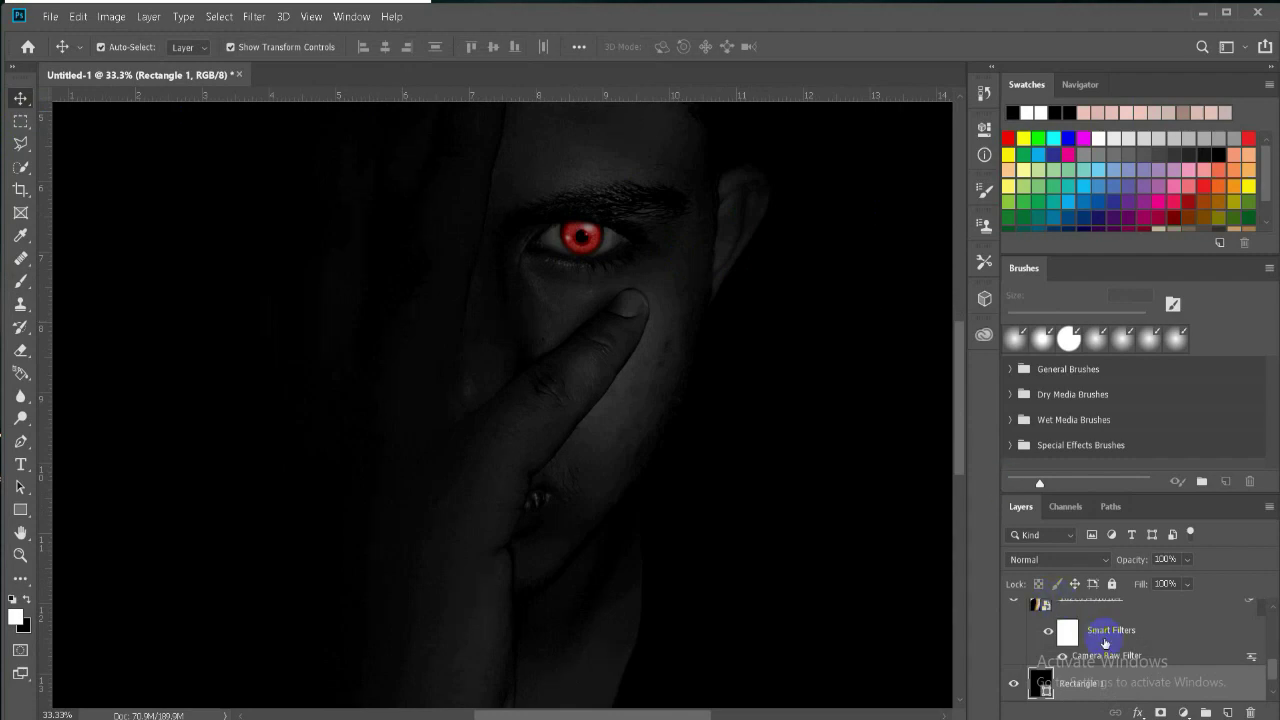
key("ctrl+minus")
key("ctrl+minus")
key("ctrl+minus")
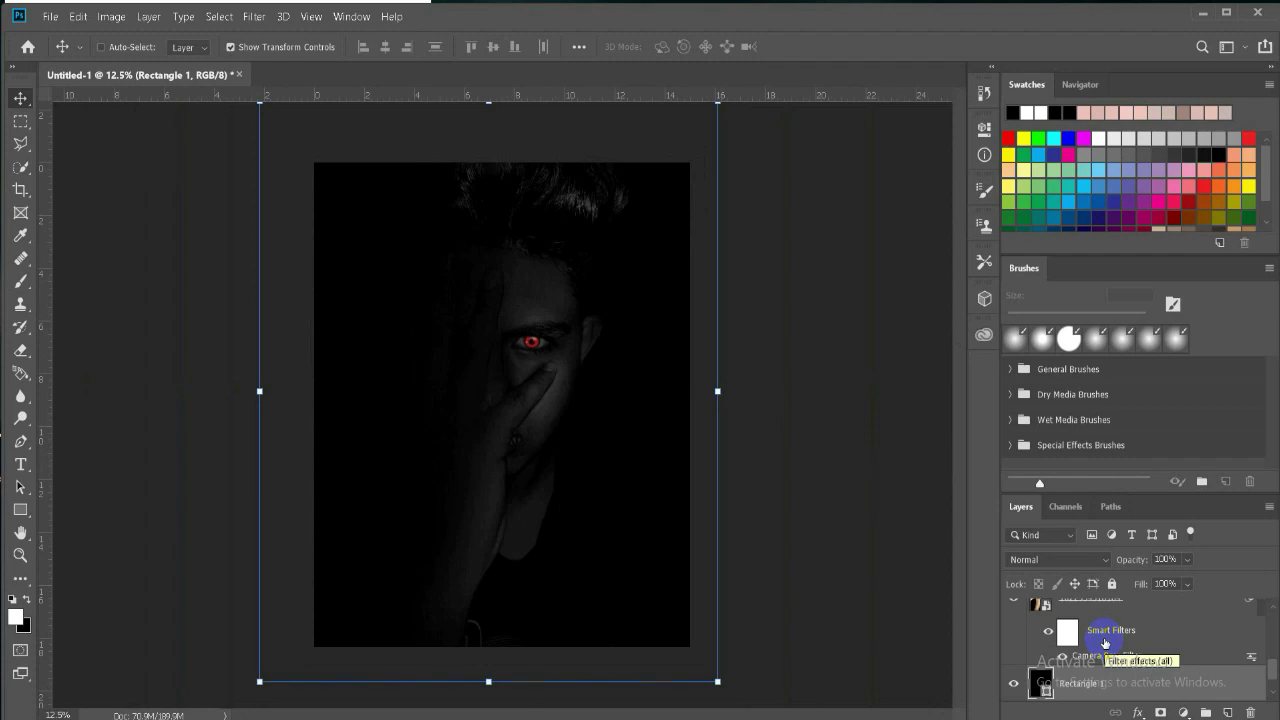
key("ctrl+plus")
key("ctrl+plus")
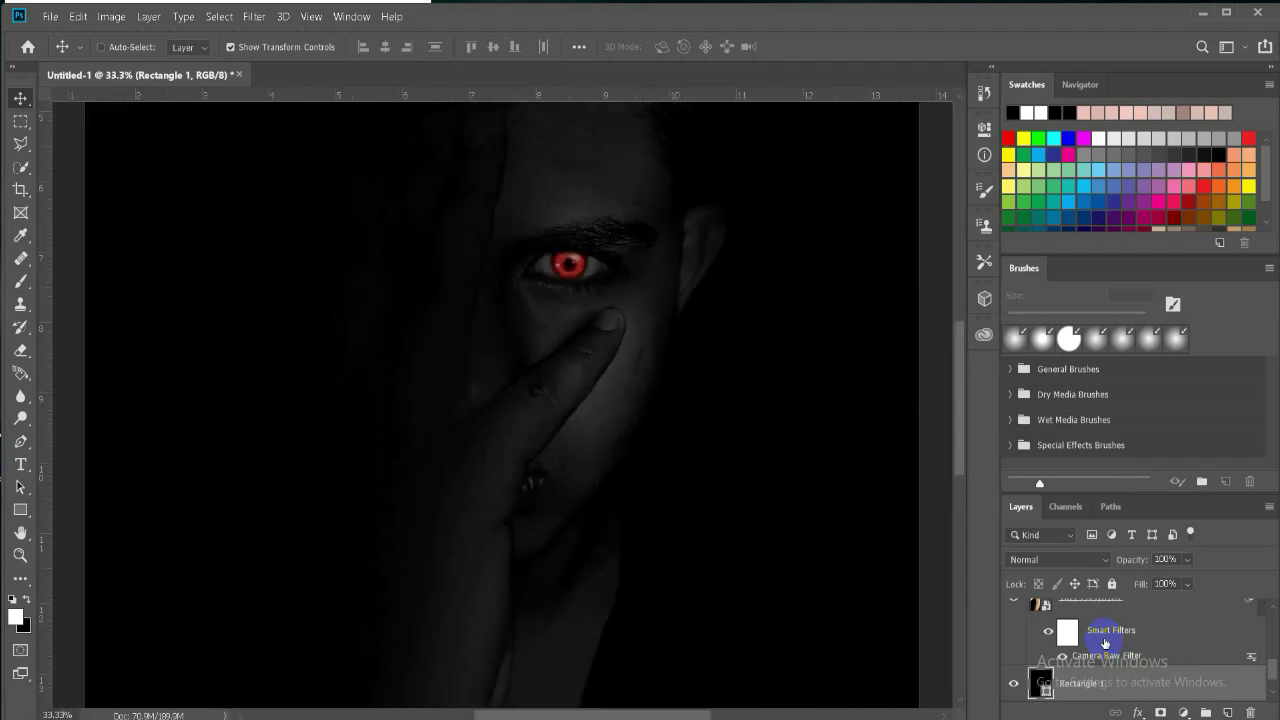
key("ctrl+minus")
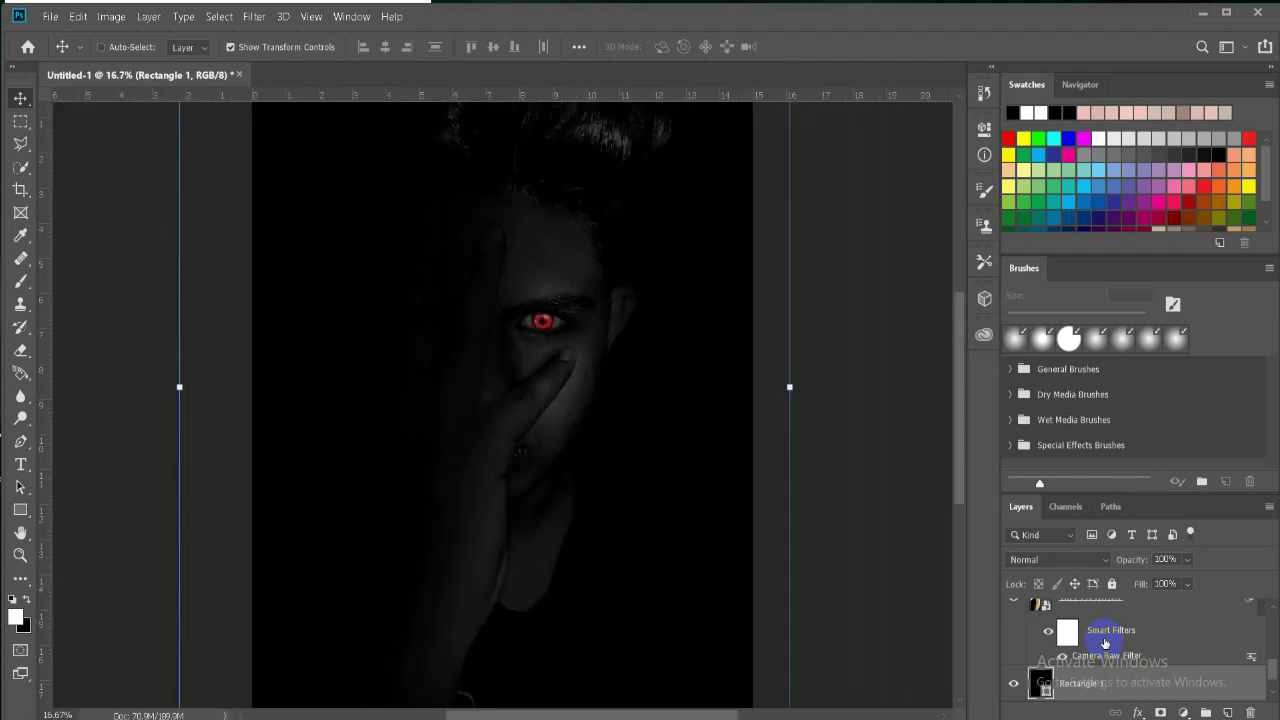
key("ctrl+minus")
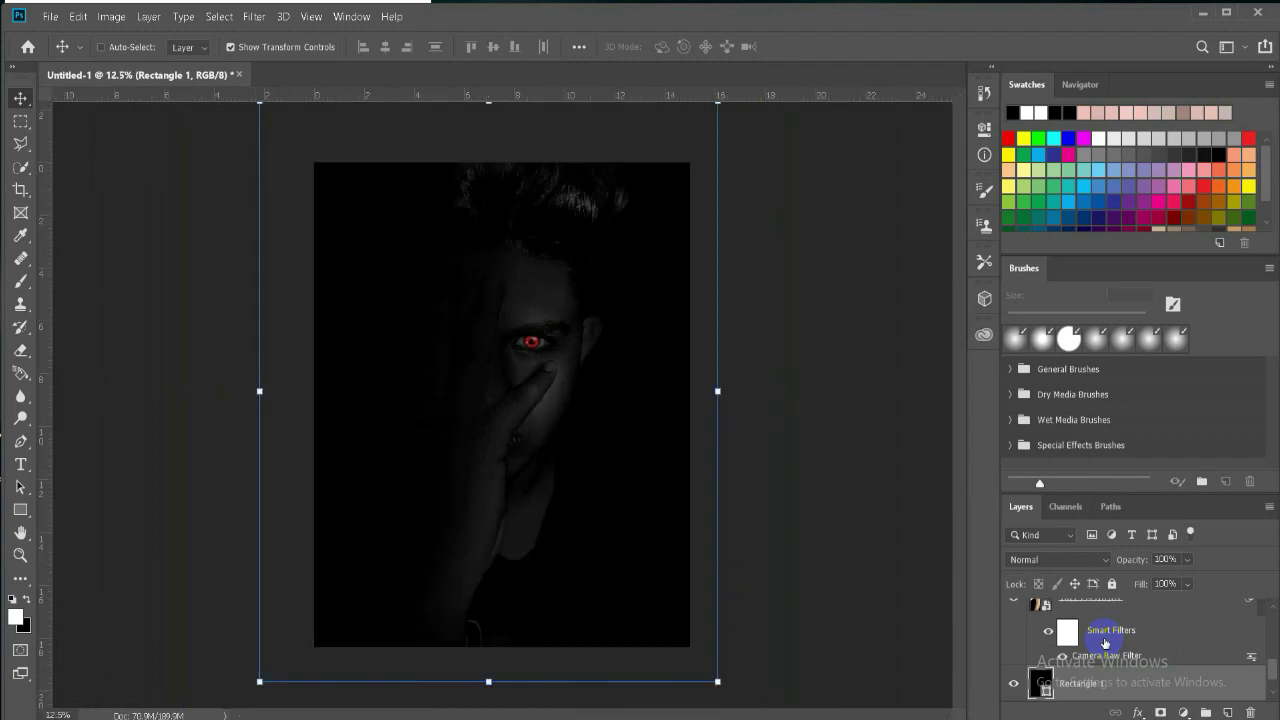
left_click(838, 412)
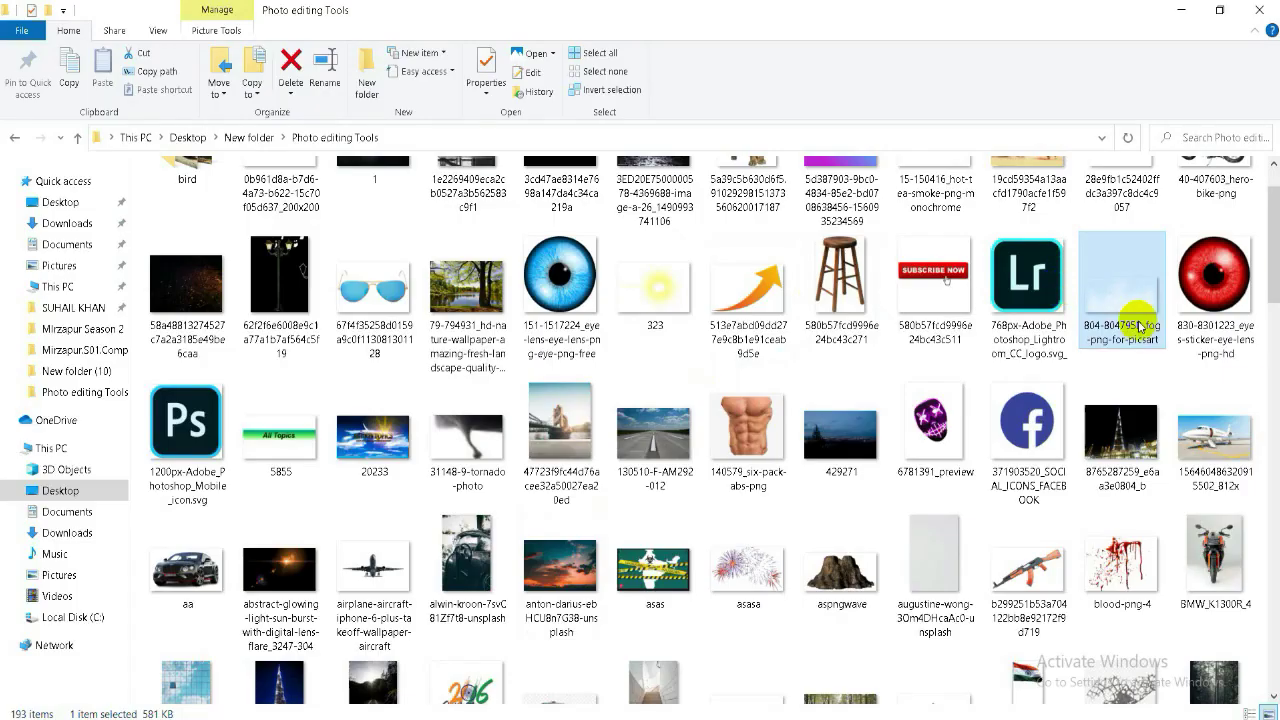
Place the smoke PNG rotated about 90°, enlarged to 112%, along the portrait's left edge
scroll(1128, 330, "up", 1)
mouse_move(940, 230)
left_mouse_down()
mouse_move(825, 505)
mouse_move(592, 260)
left_mouse_up()
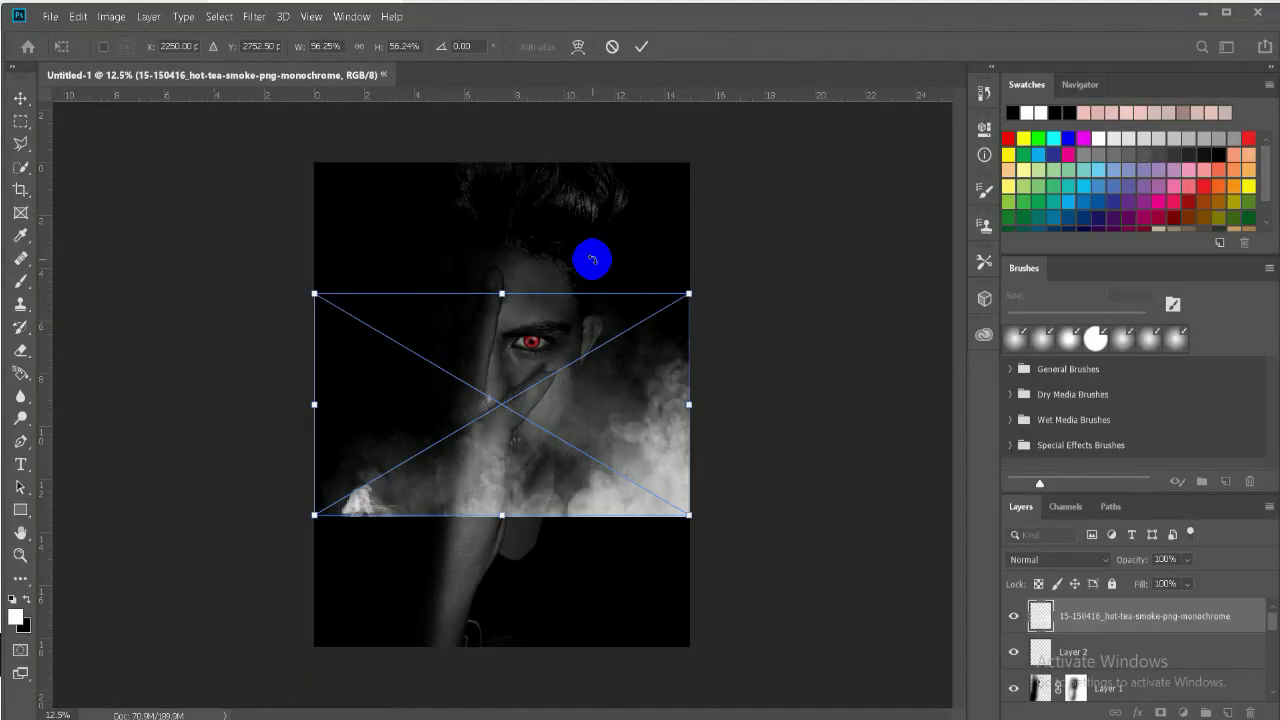
mouse_move(734, 271)
left_mouse_down()
mouse_move(397, 122)
mouse_move(686, 514)
mouse_move(551, 686)
mouse_move(627, 698)
mouse_move(600, 669)
left_mouse_up()
left_click_drag(517, 528, 329, 603)
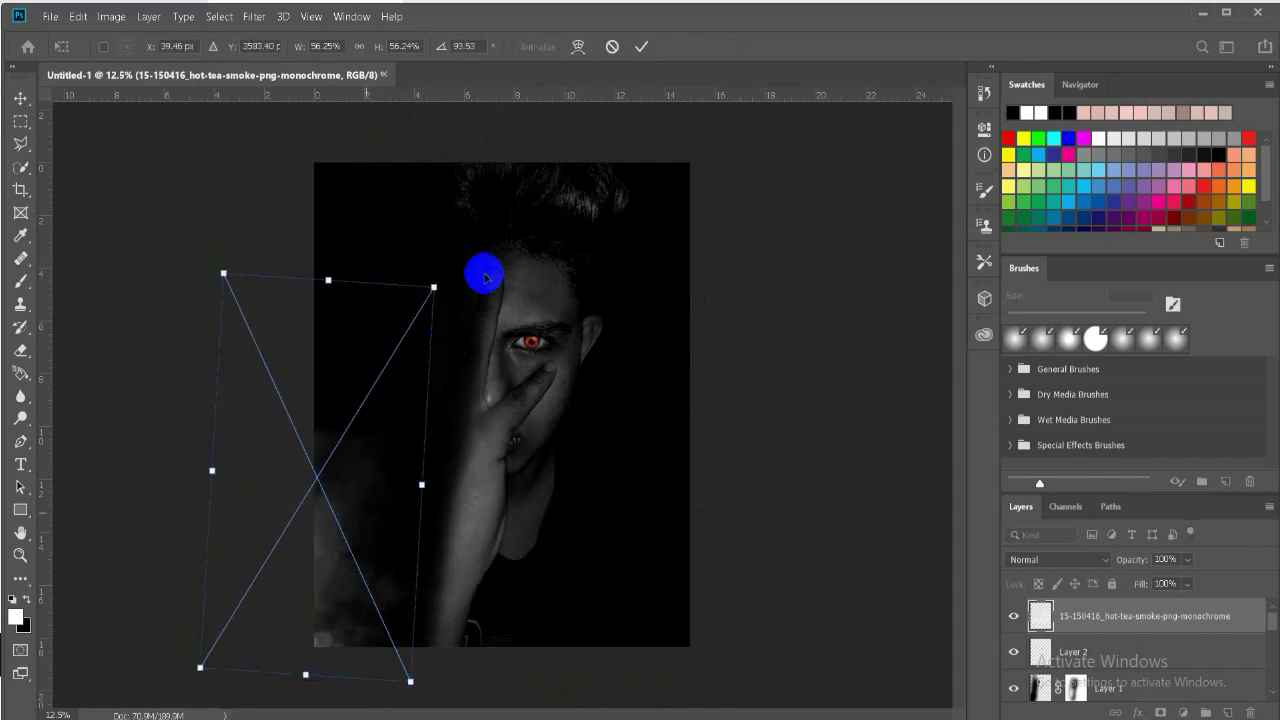
mouse_move(437, 294)
left_mouse_down()
mouse_move(575, 45)
mouse_move(800, 12)
left_mouse_up()
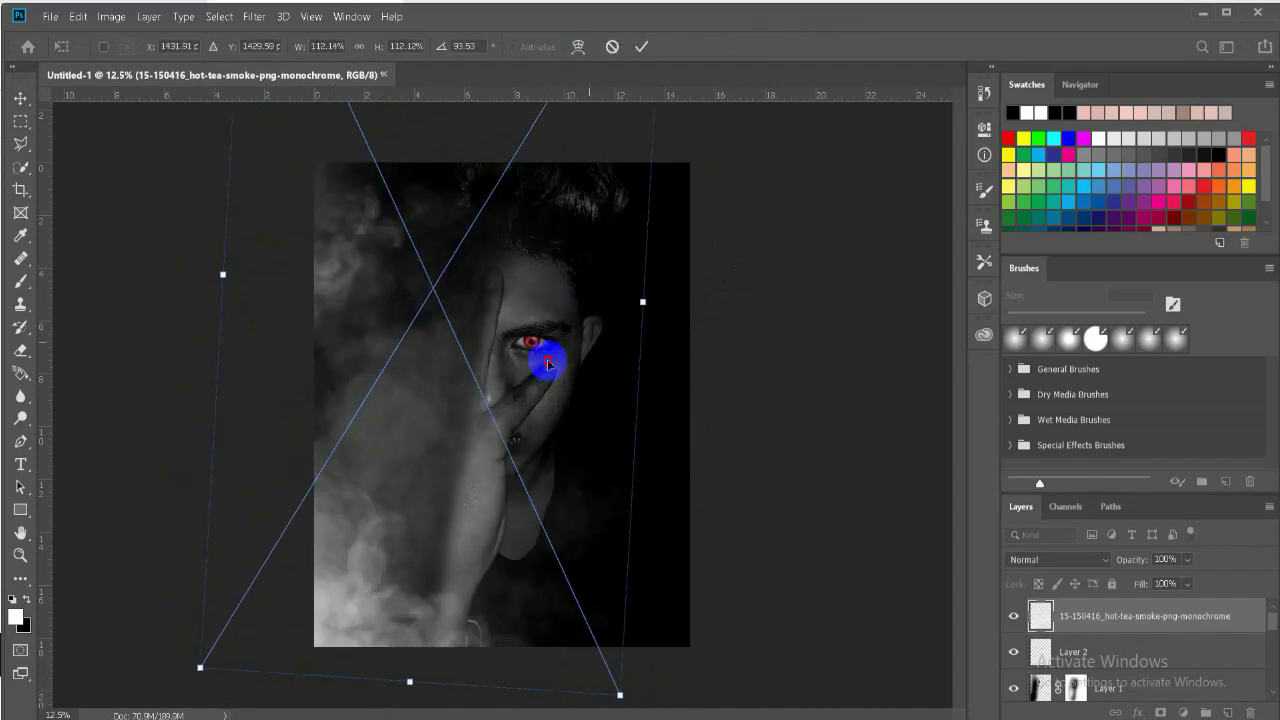
mouse_move(548, 365)
left_mouse_down()
mouse_move(414, 371)
mouse_move(443, 340)
mouse_move(419, 317)
left_mouse_up()
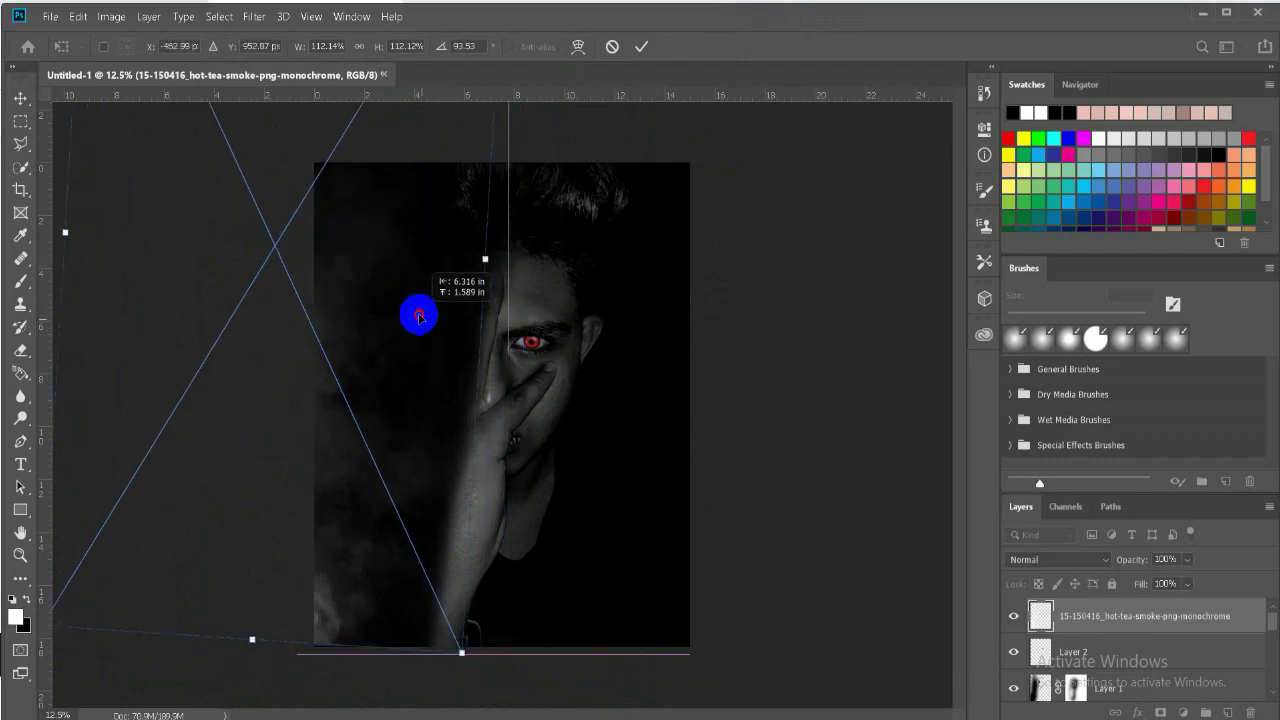
mouse_move(412, 424)
left_mouse_down()
mouse_move(366, 458)
mouse_move(383, 465)
left_mouse_up()
left_click(641, 47)
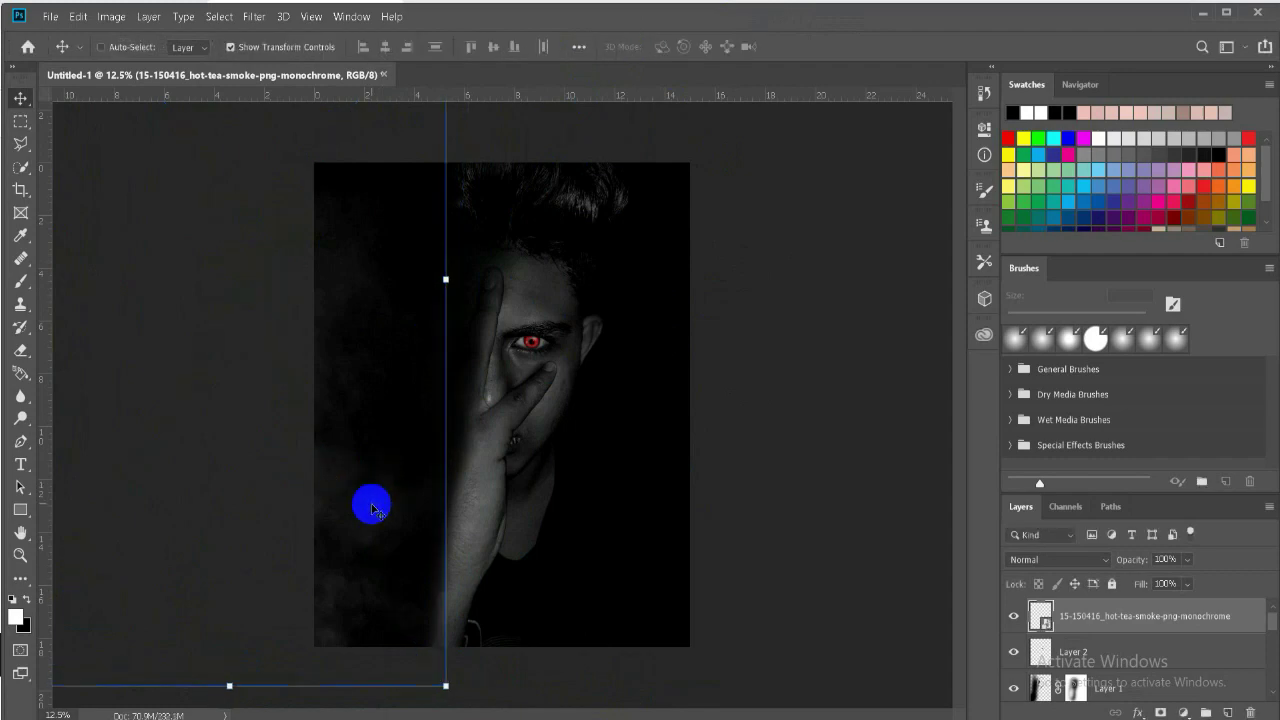
Duplicate the smoke layer to the right and select the copy
left_click_drag(372, 509, 663, 486)
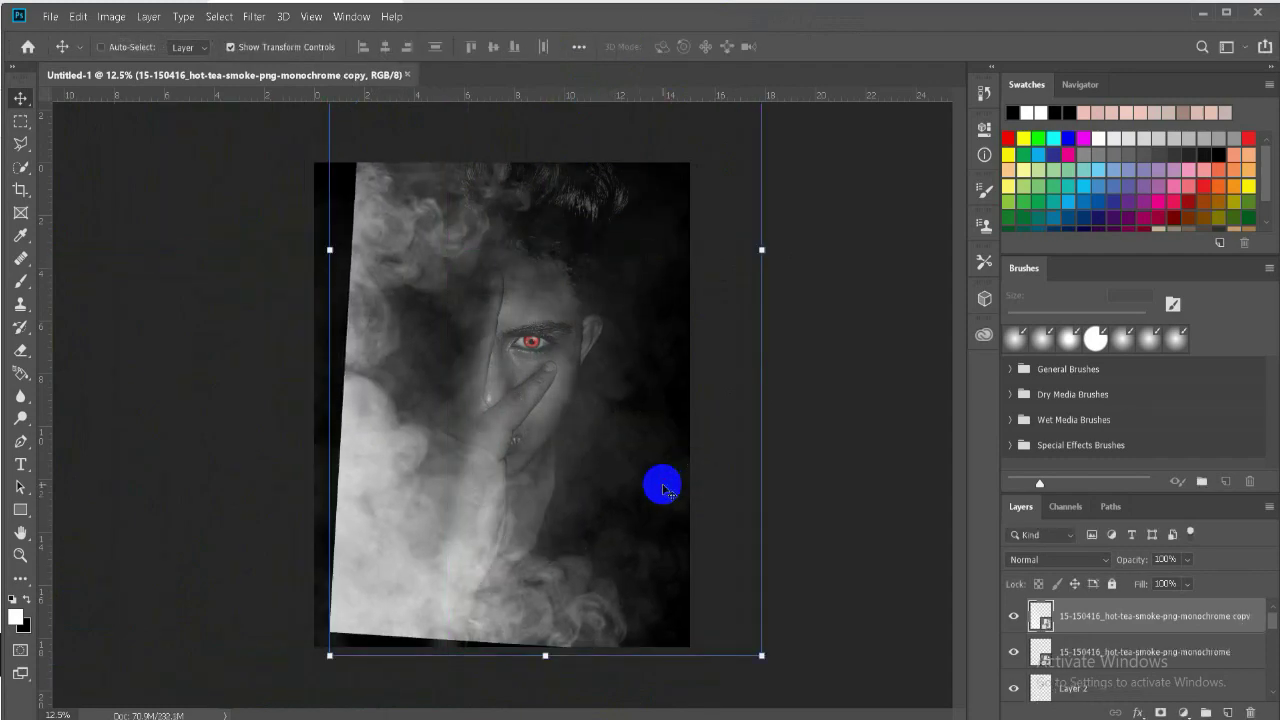
right_click(608, 491)
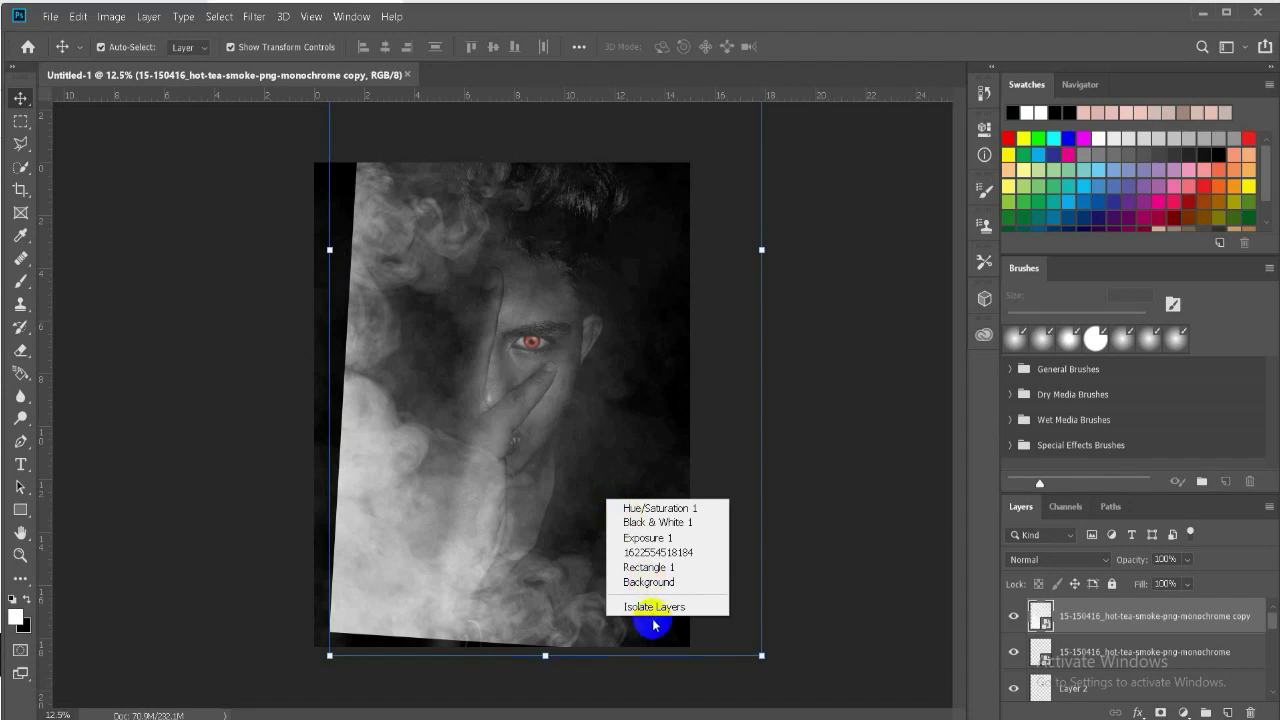
left_click(529, 447)
right_click(529, 447)
left_click(529, 447)
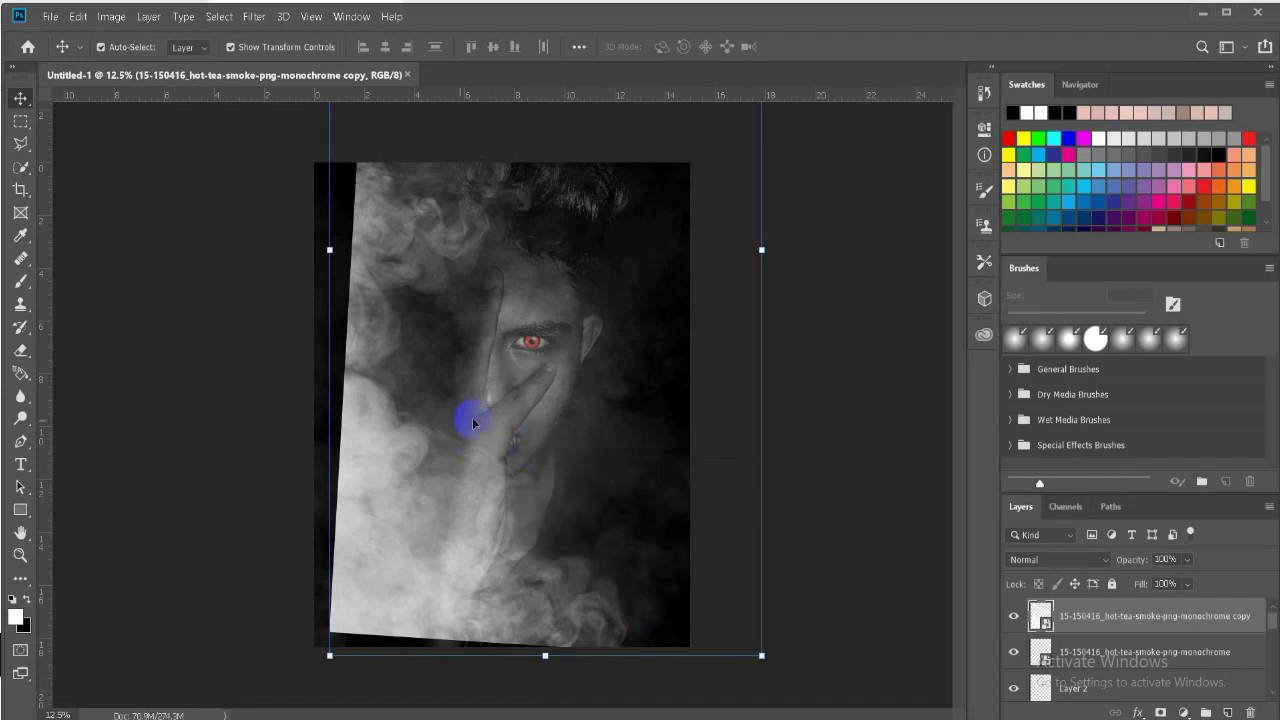
key("ctrl")
Flip the smoke copy vertically and slide it to the portrait's right edge
key("ctrl+t")
right_click(487, 430)
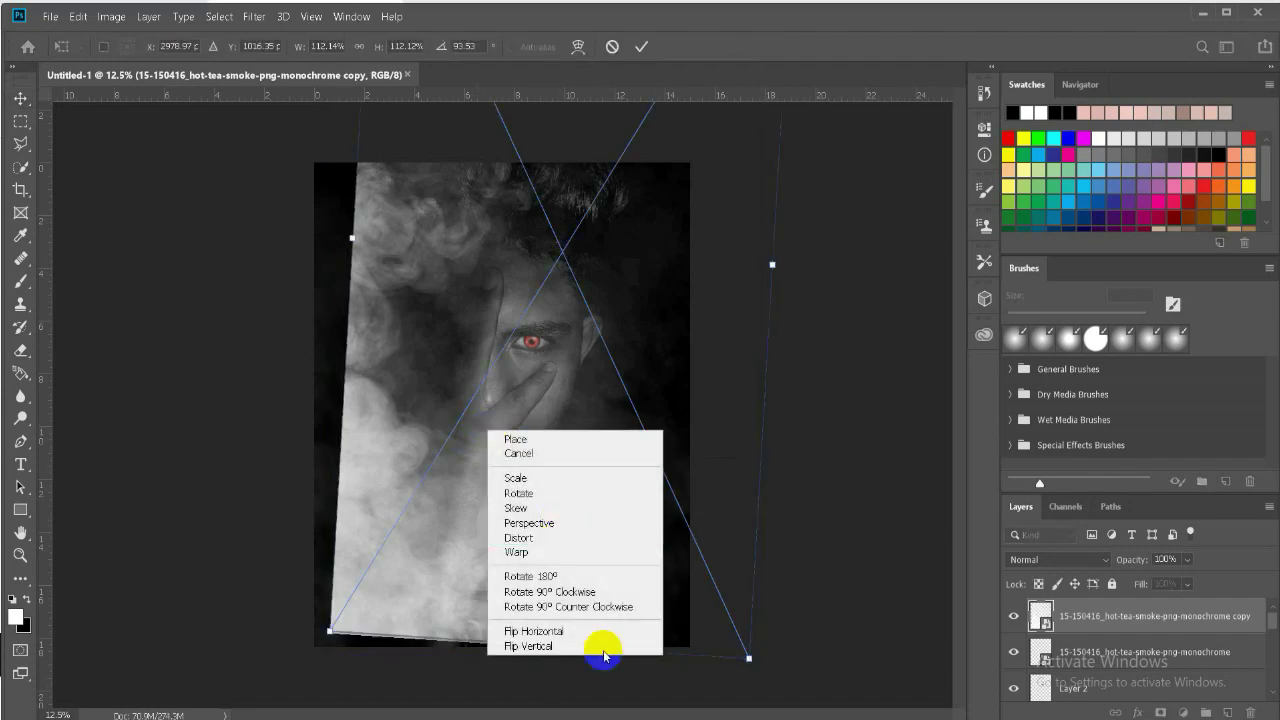
left_click(573, 645)
left_click(641, 46)
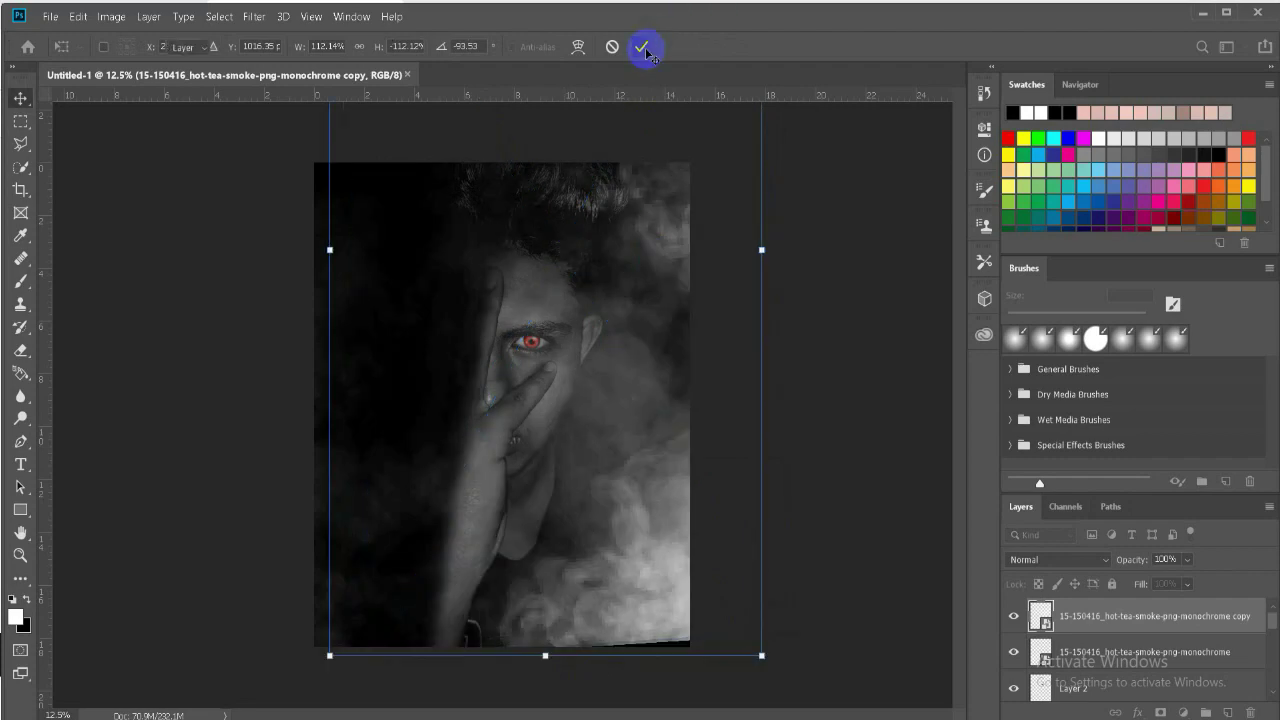
mouse_move(638, 526)
left_mouse_down()
mouse_move(850, 548)
mouse_move(842, 571)
mouse_move(874, 571)
left_mouse_up()
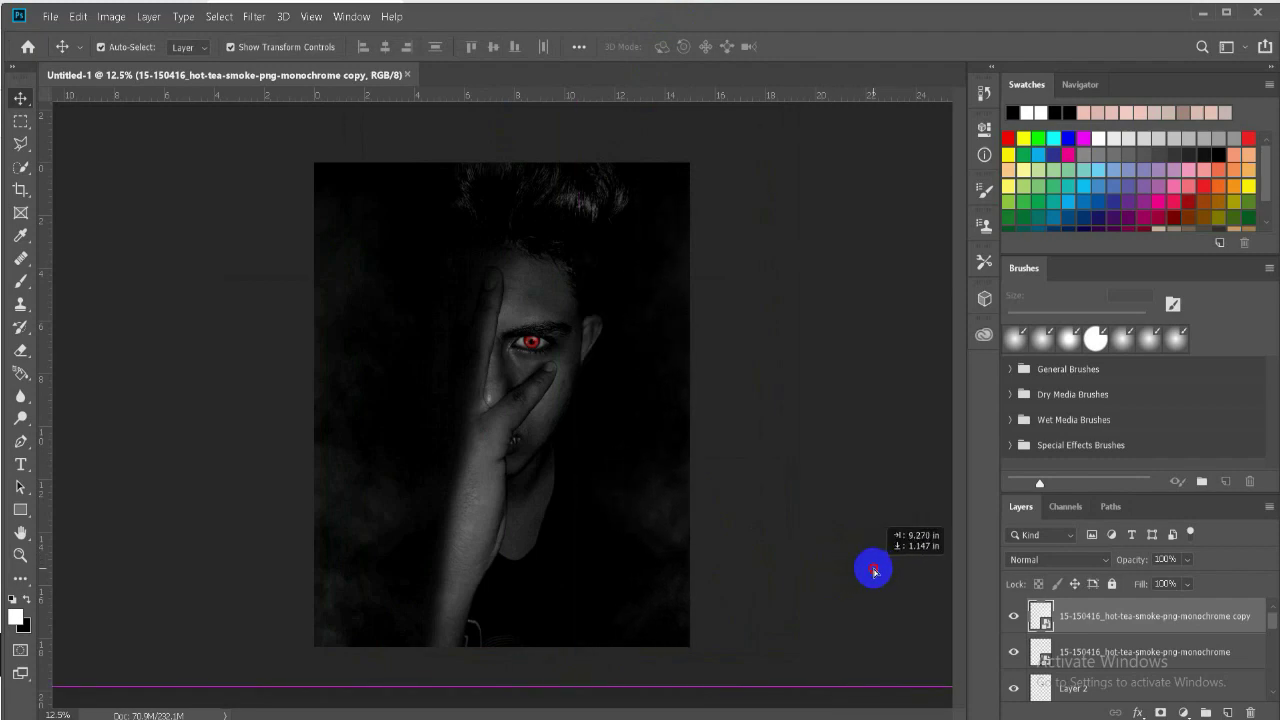
Hide the Exposure 1 adjustment layer so the hand looks brighter
left_click_drag(683, 574, 640, 608)
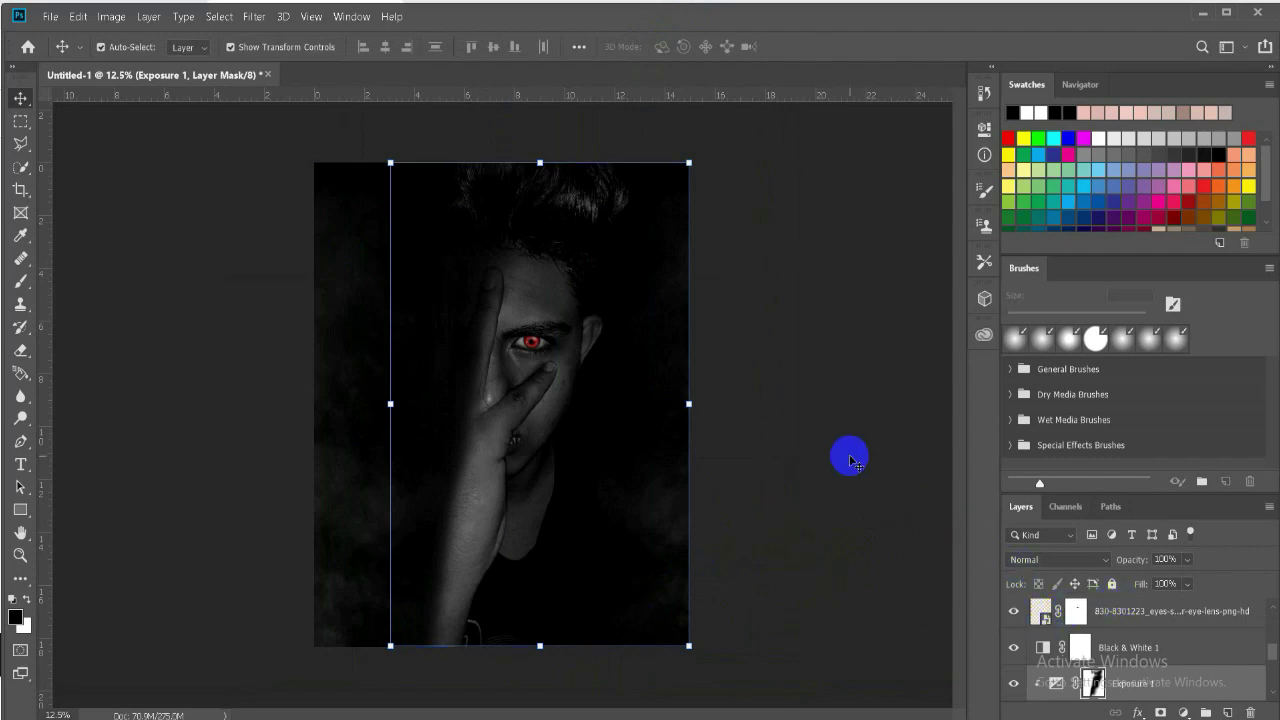
mouse_move(1030, 608)
left_mouse_down()
mouse_move(1088, 682)
mouse_move(880, 404)
left_mouse_up()
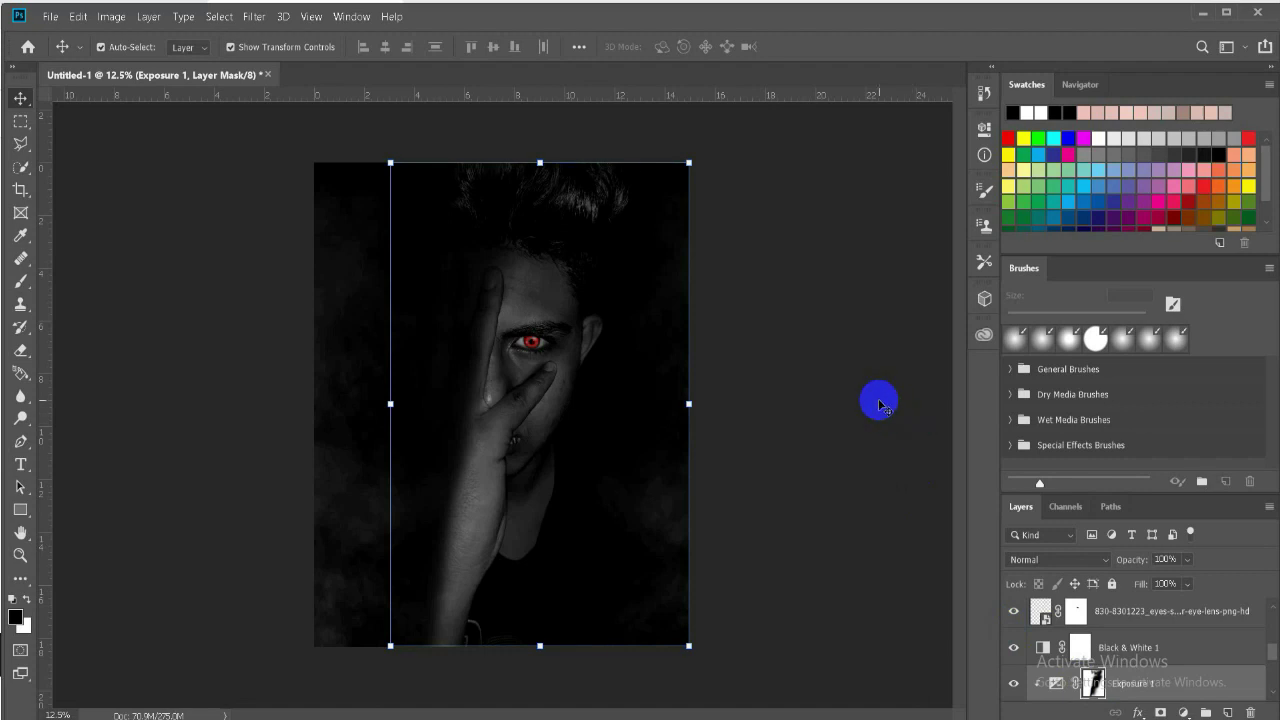
left_click_drag(880, 404, 1047, 682)
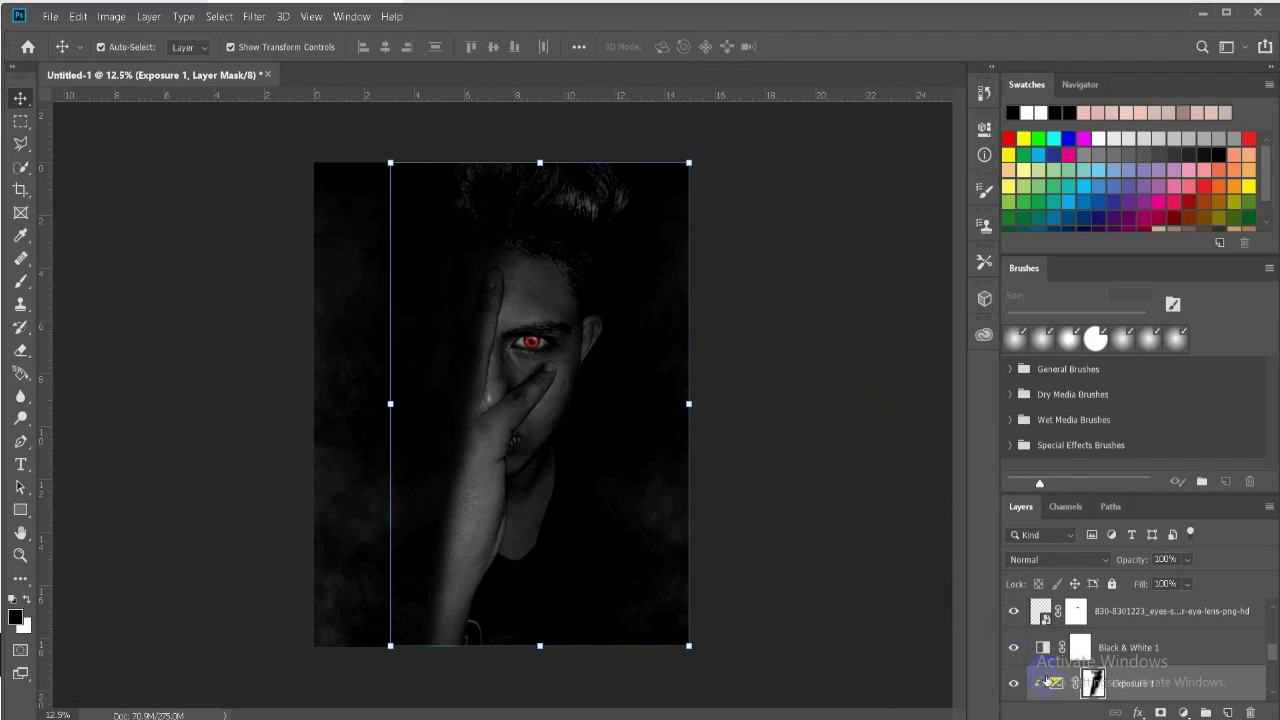
left_click(1015, 684)
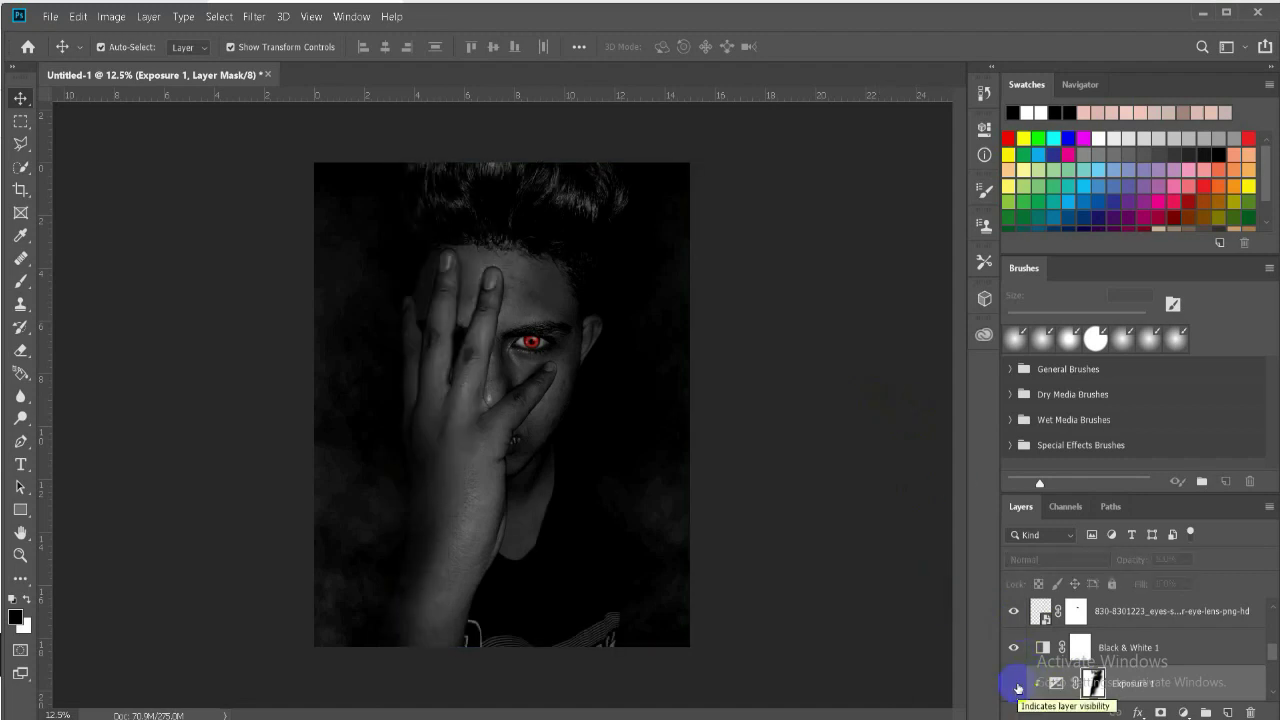
Compare Black & White off and on, show the eye-lens layer, and select the Hue/Saturation 1 mask
left_click_drag(1273, 650, 1265, 682)
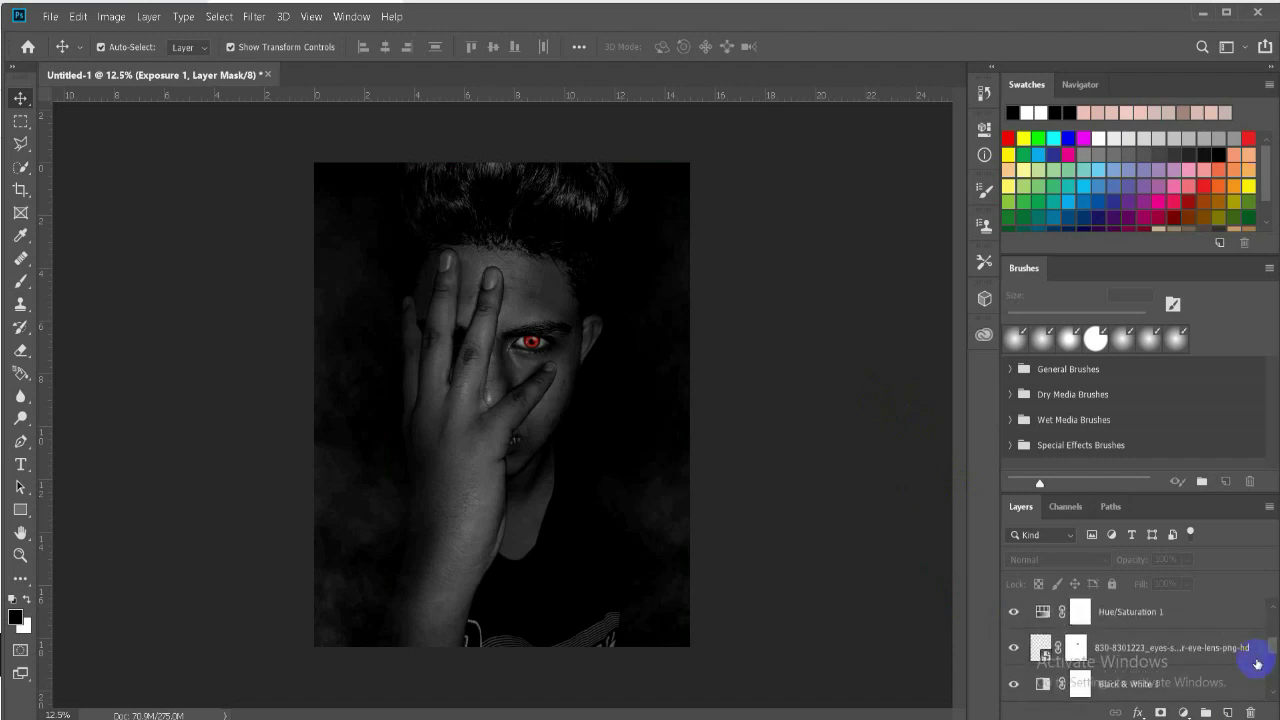
left_click(1016, 682)
left_click(1016, 682)
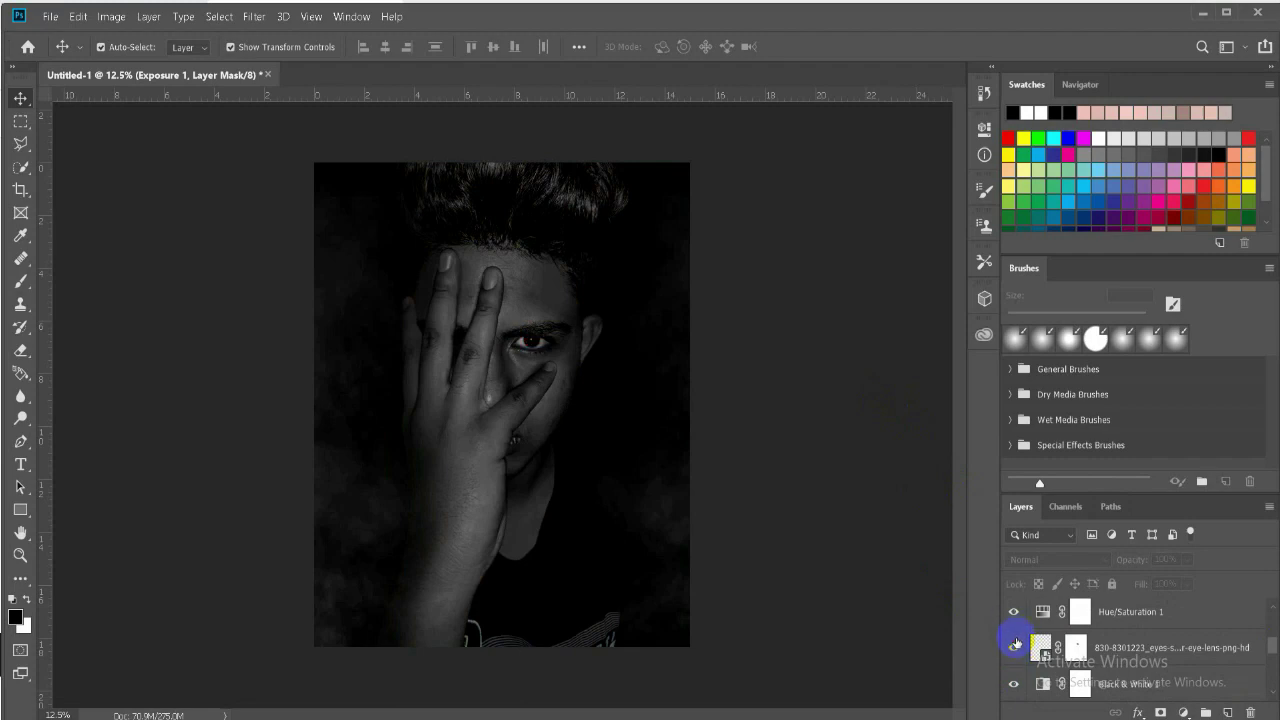
left_click(1016, 645)
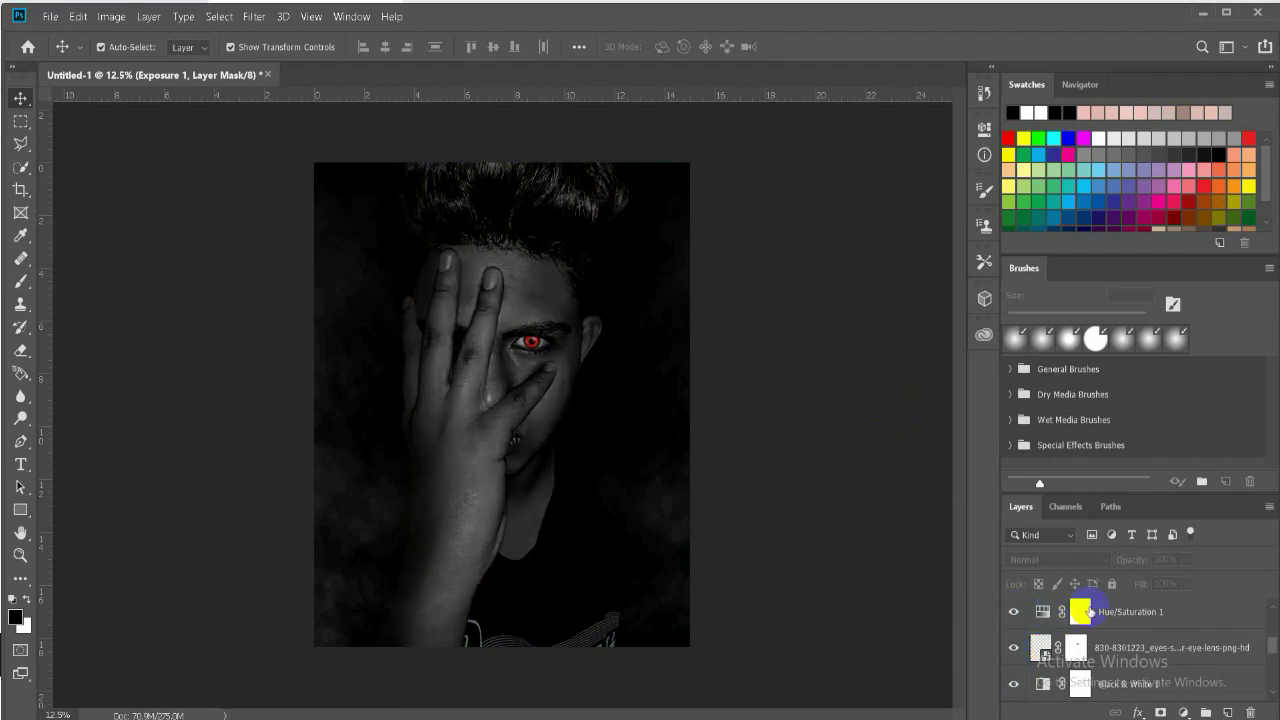
left_click(1084, 611)
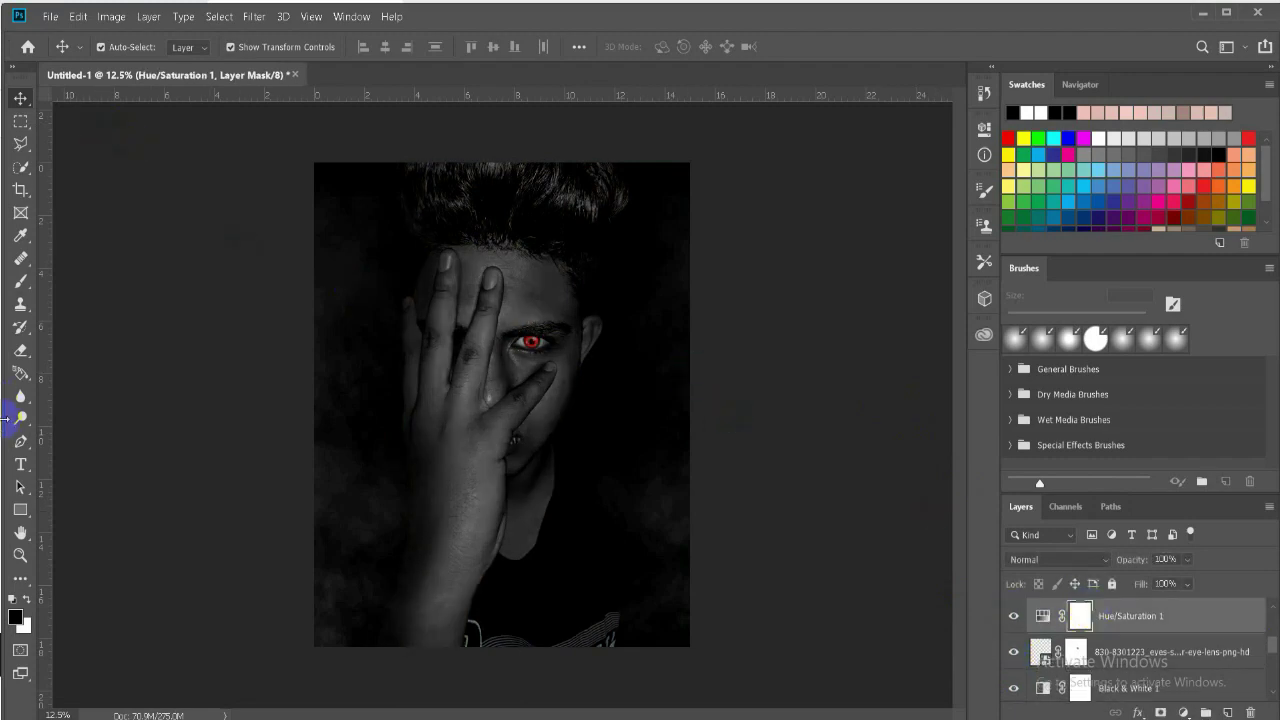
Paint the Exposure 1 mask down the raised finger with a black brush at 15% flow
left_click(20, 281)
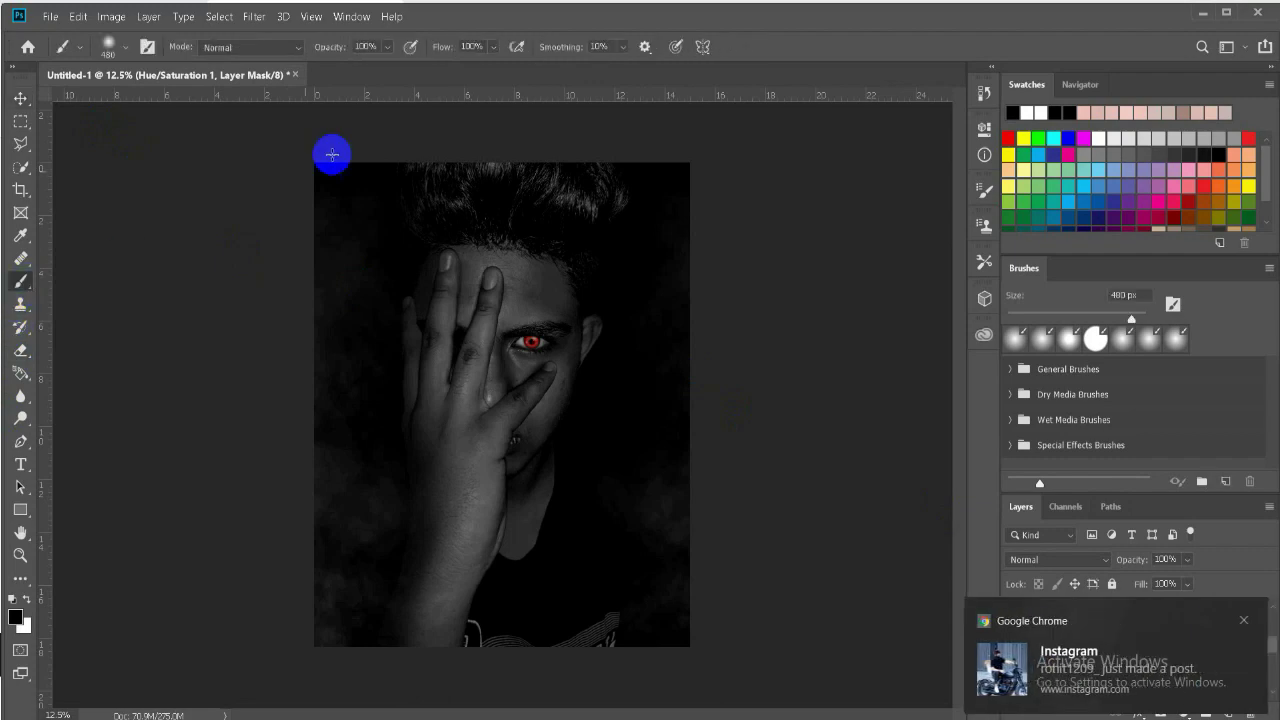
left_click(110, 46)
left_click(405, 340)
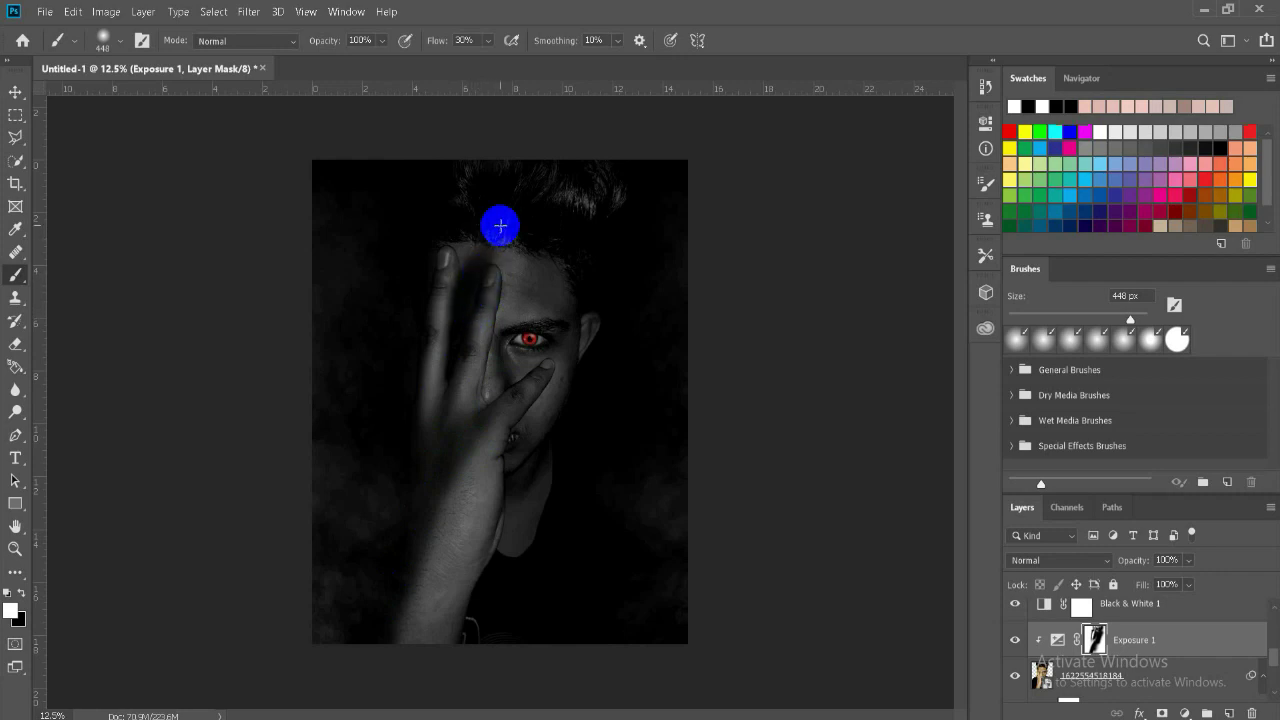
left_click(21, 593)
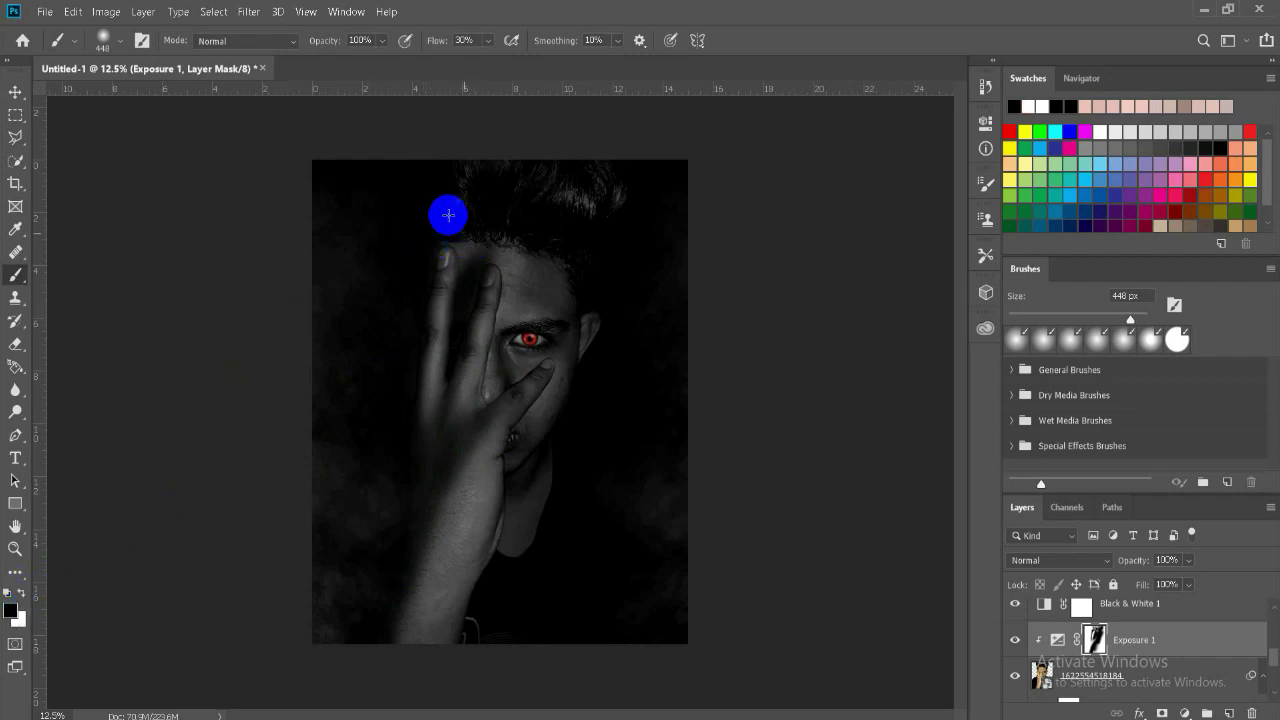
left_click_drag(485, 61, 483, 61)
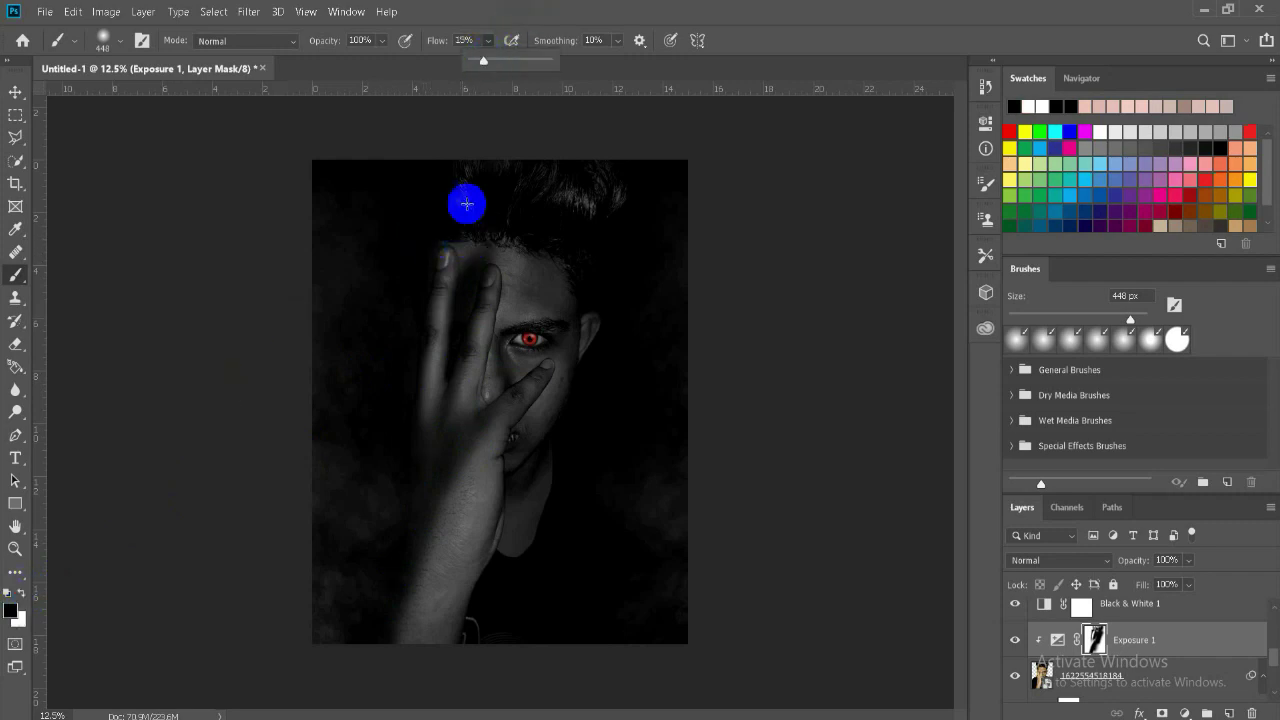
left_click(475, 255)
left_click_drag(468, 257, 441, 338)
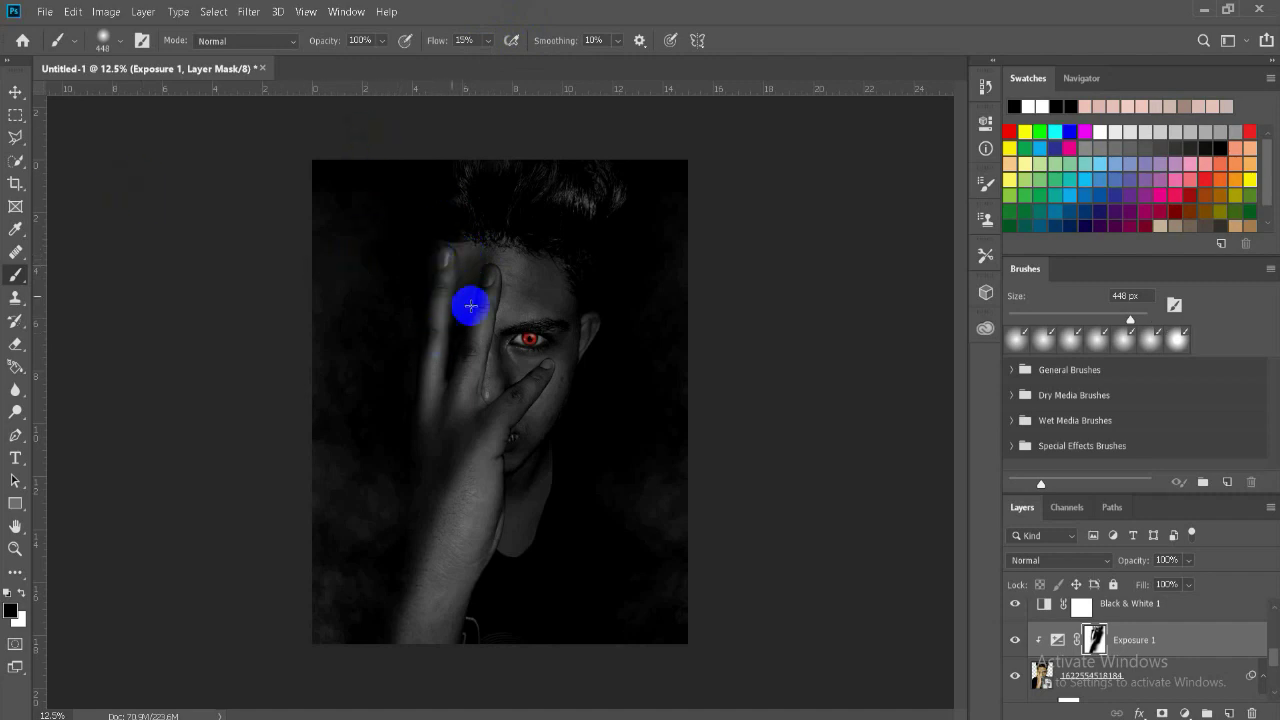
left_click(21, 593)
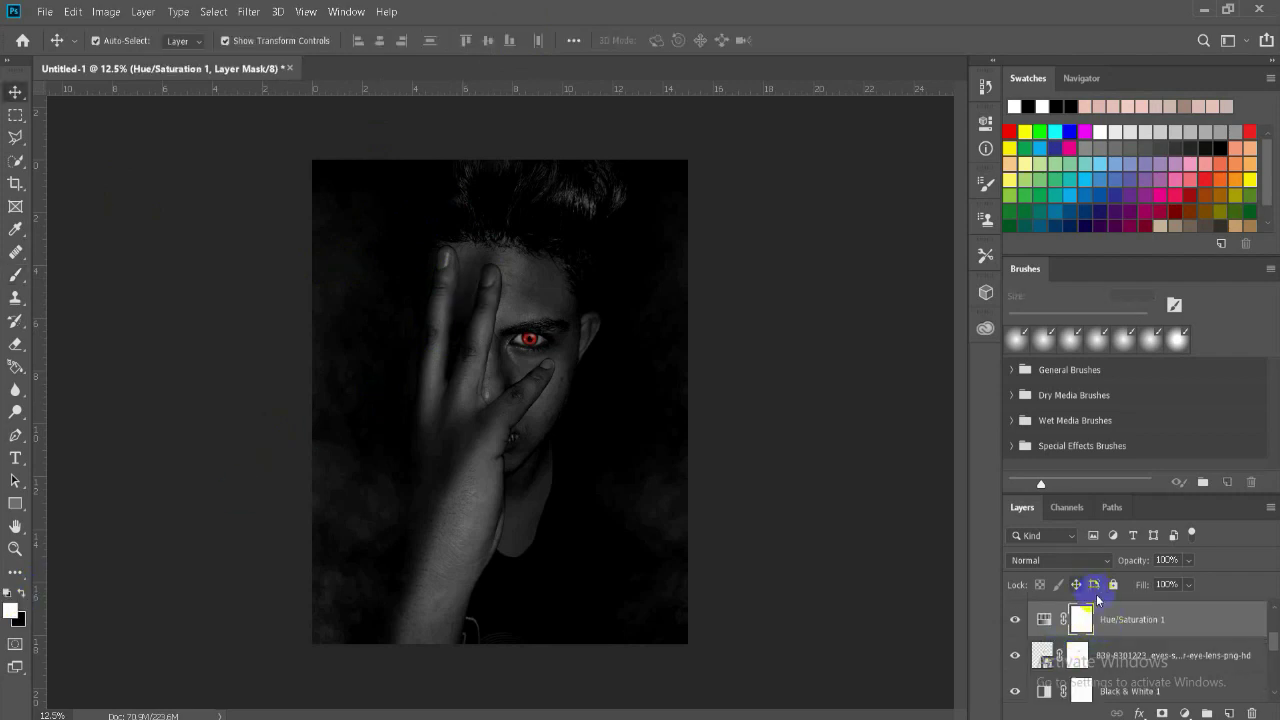
Clip Hue/Saturation 1 to the eye-lens layer with Saturation -20 and Lightness -48
right_click(1107, 620)
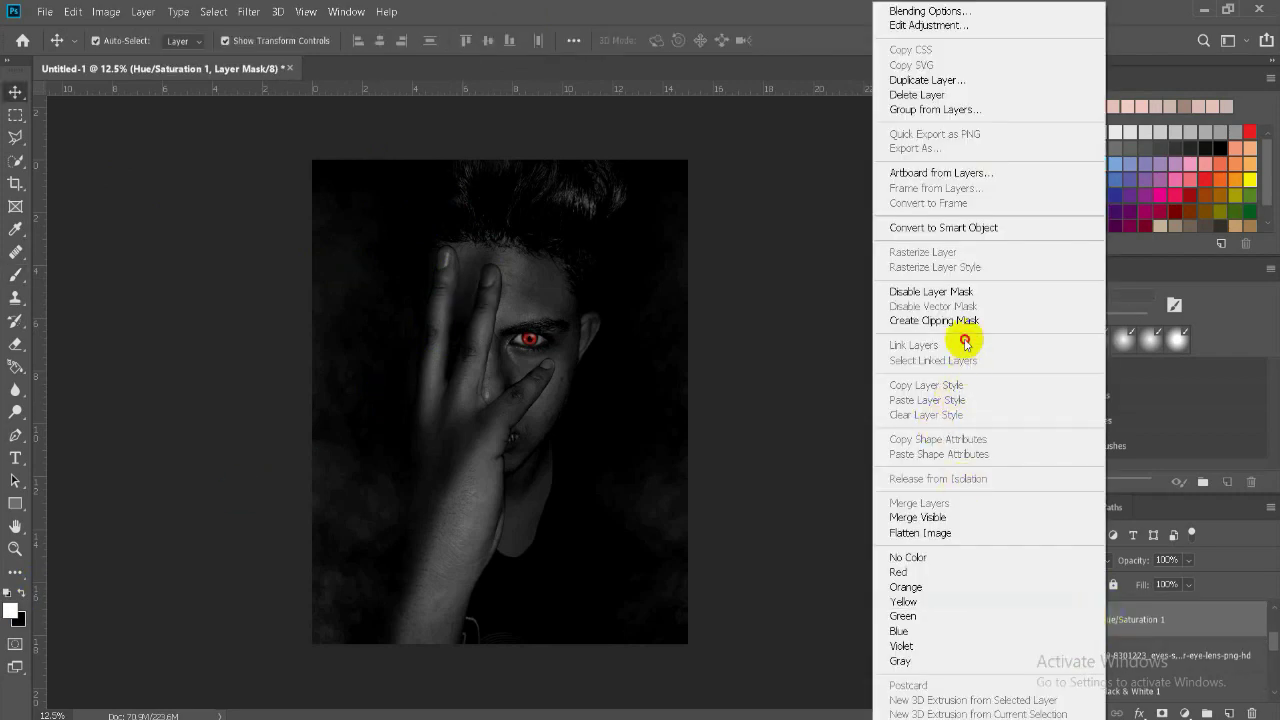
left_click(894, 320)
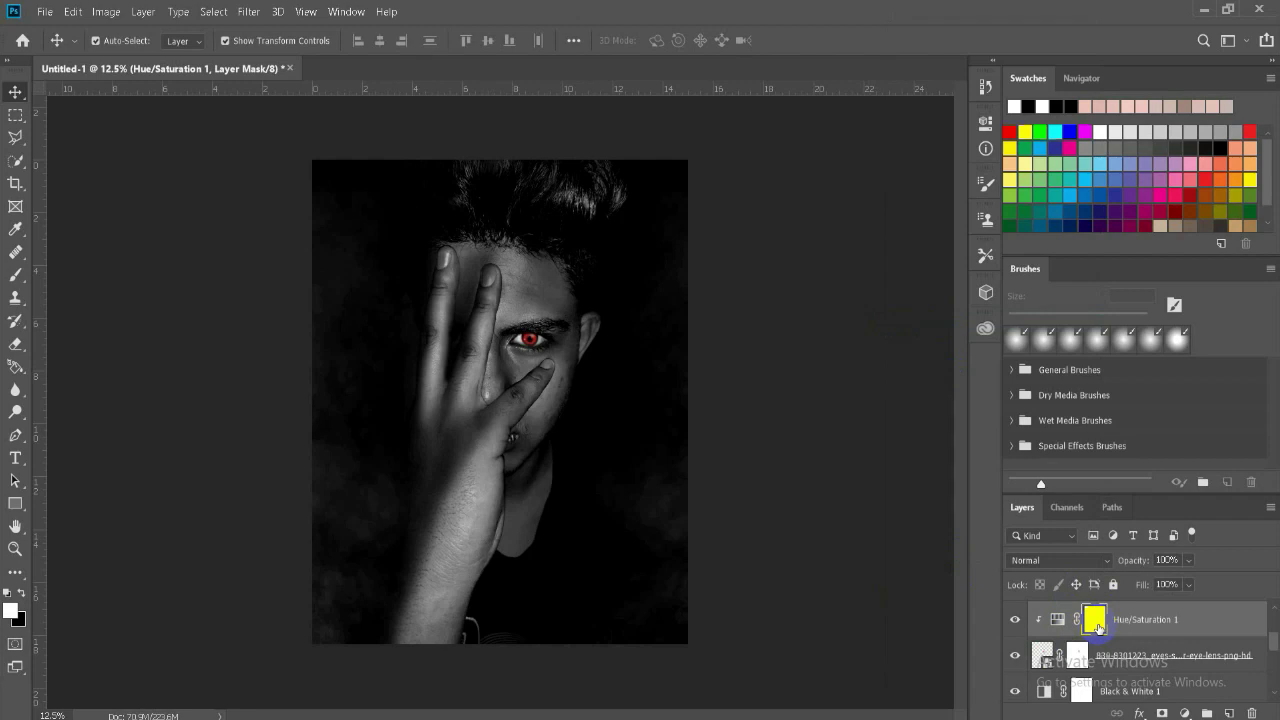
double_click(1060, 620)
left_click(866, 273)
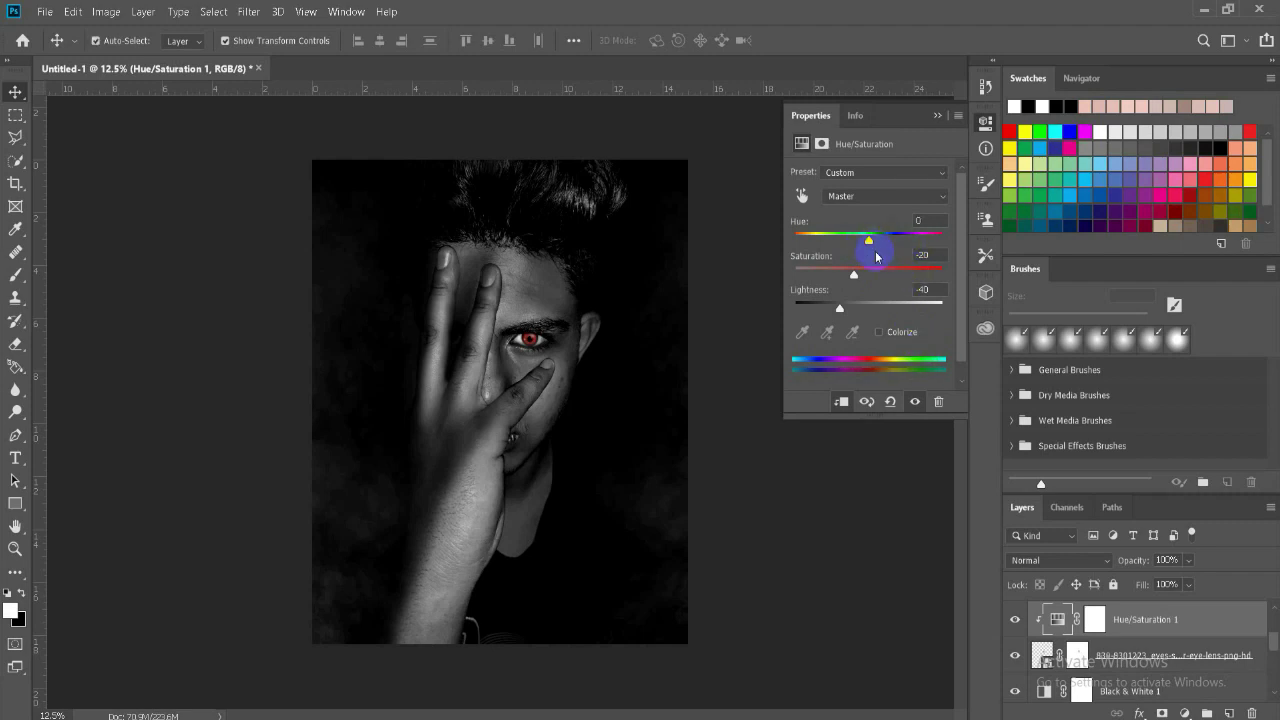
left_click_drag(840, 310, 856, 310)
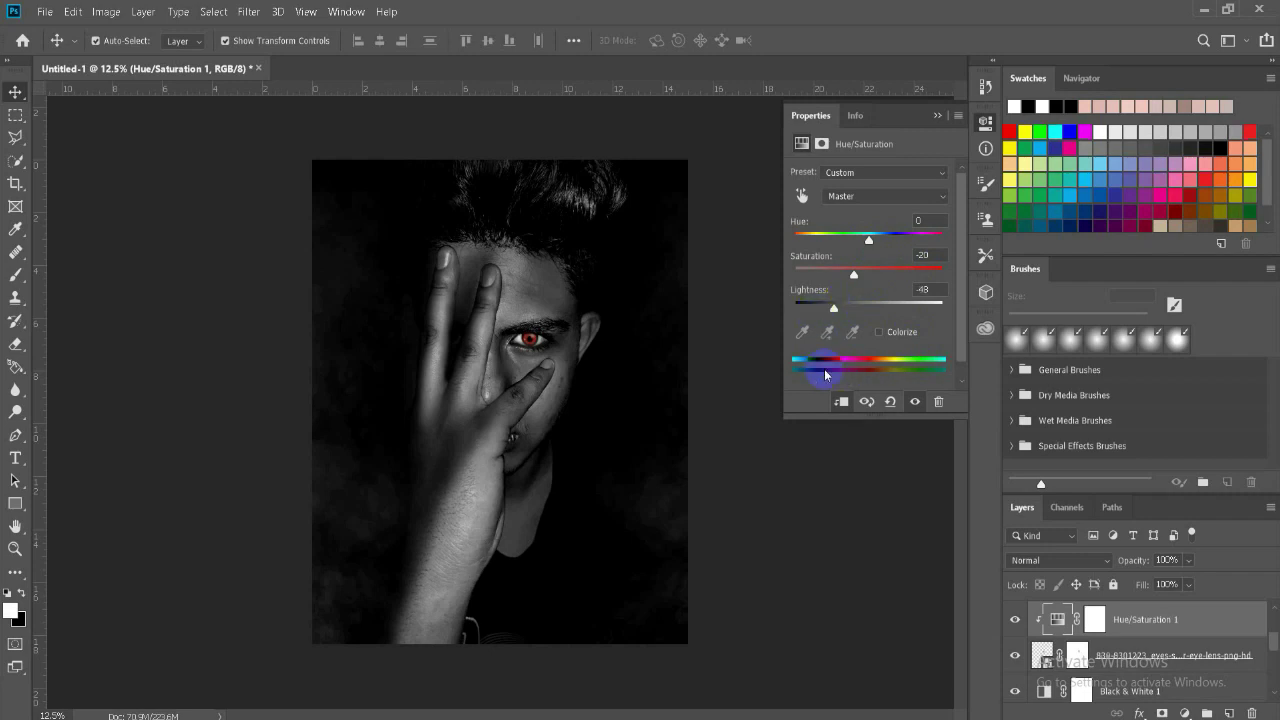
left_click(937, 115)
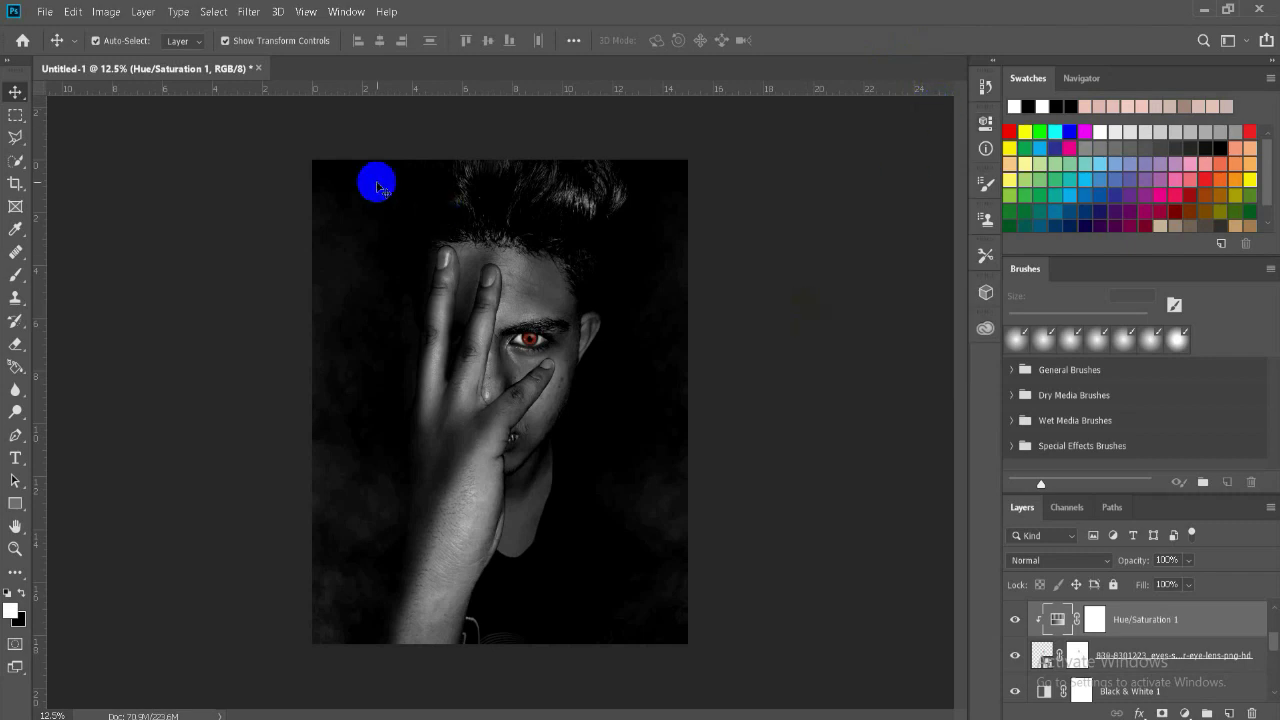
left_click(43, 12)
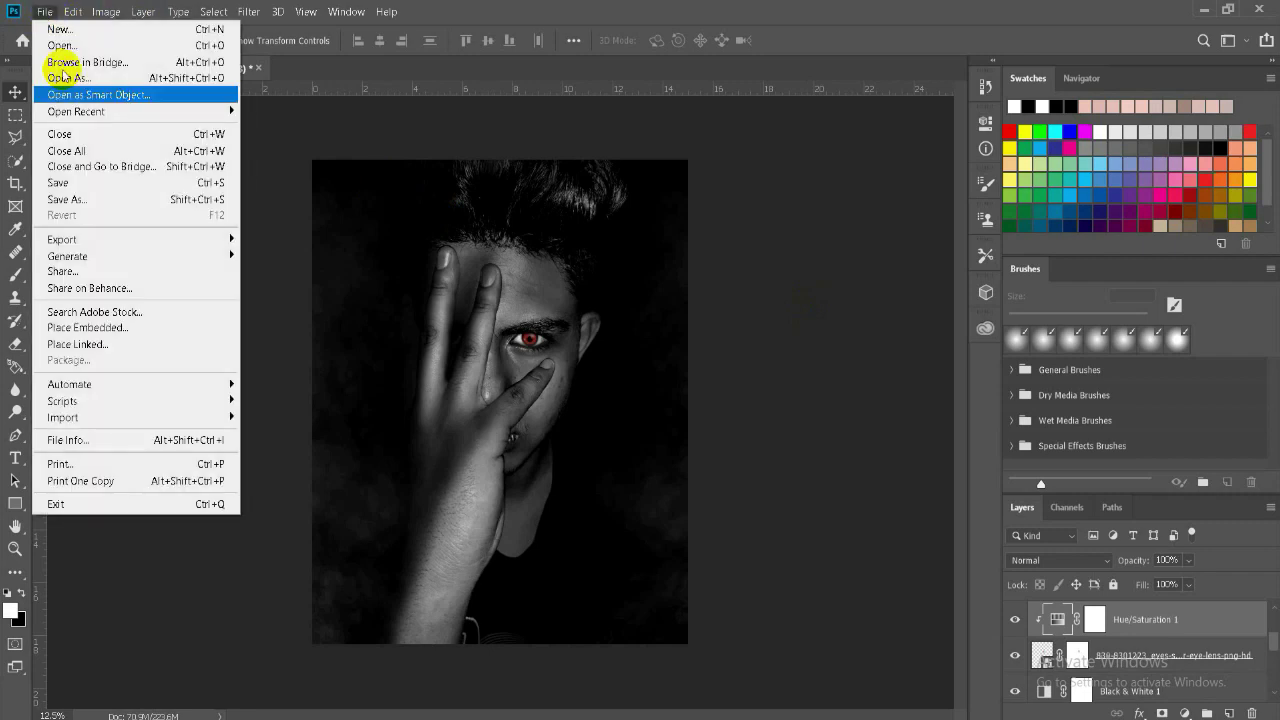
Save the portrait as JPEG '0091' on the Desktop at maximum quality 12
left_click(77, 197)
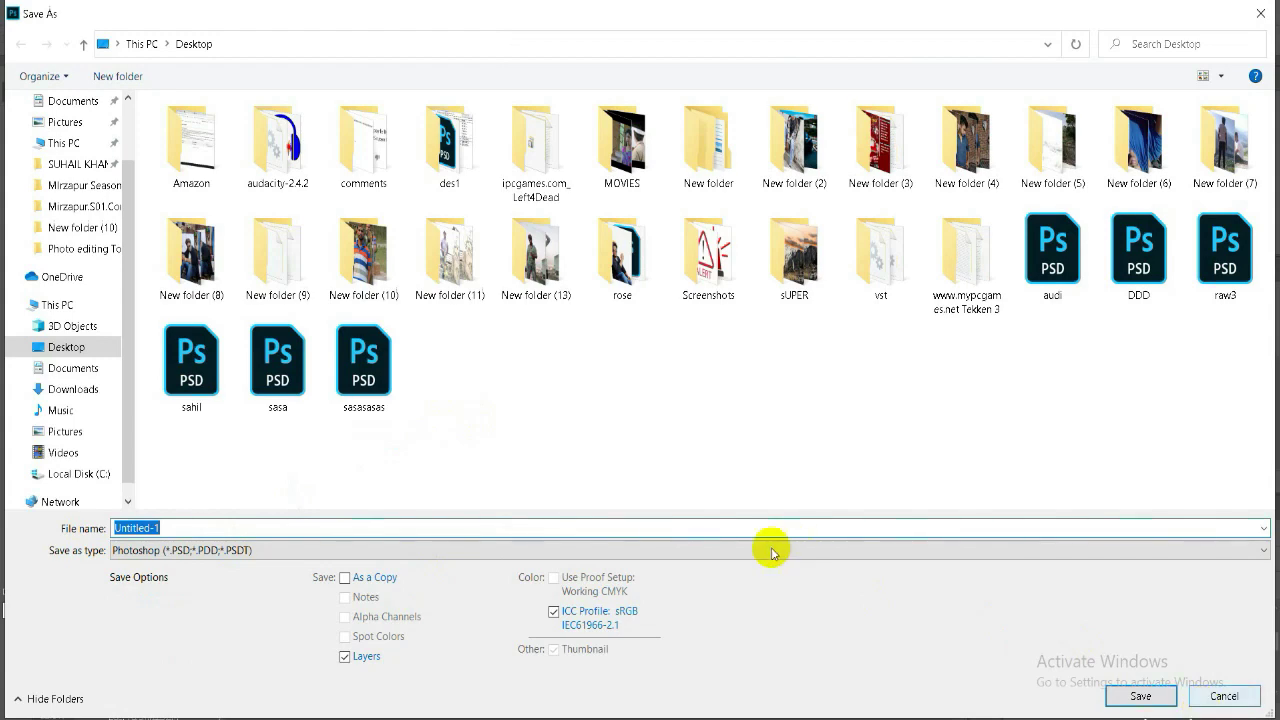
left_click(360, 550)
left_click(215, 364)
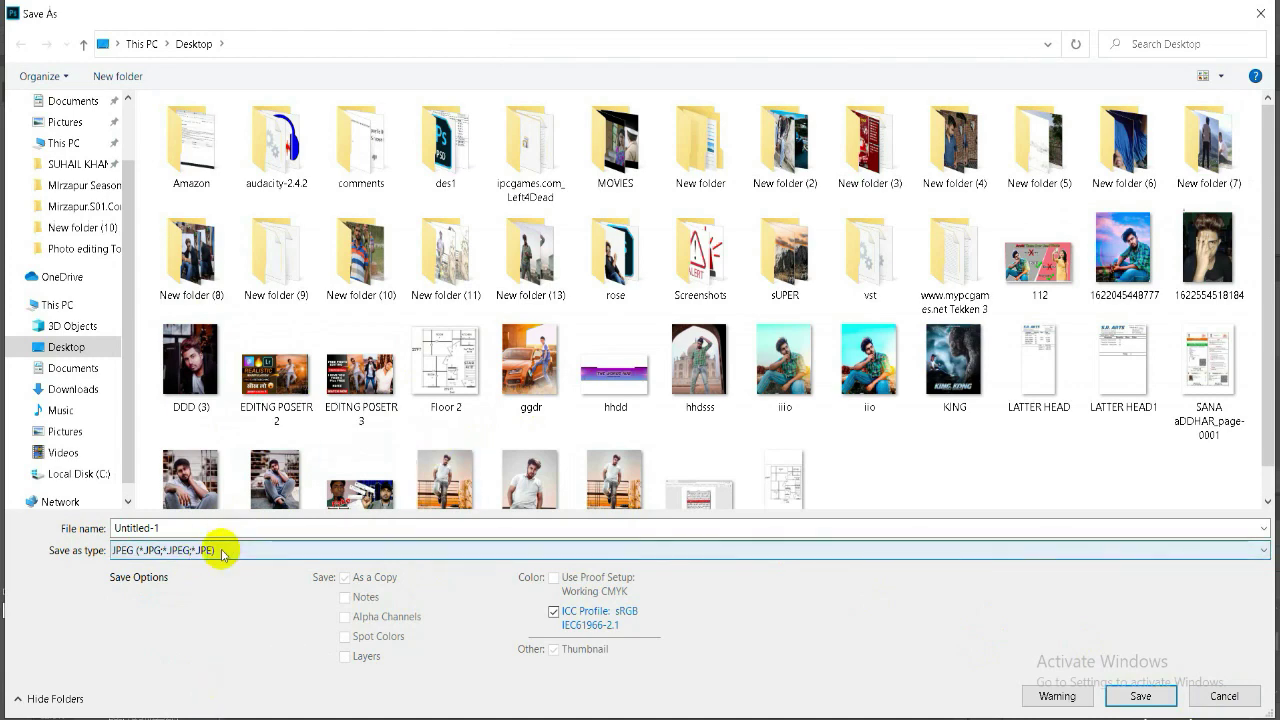
left_click(201, 527)
type("0091")
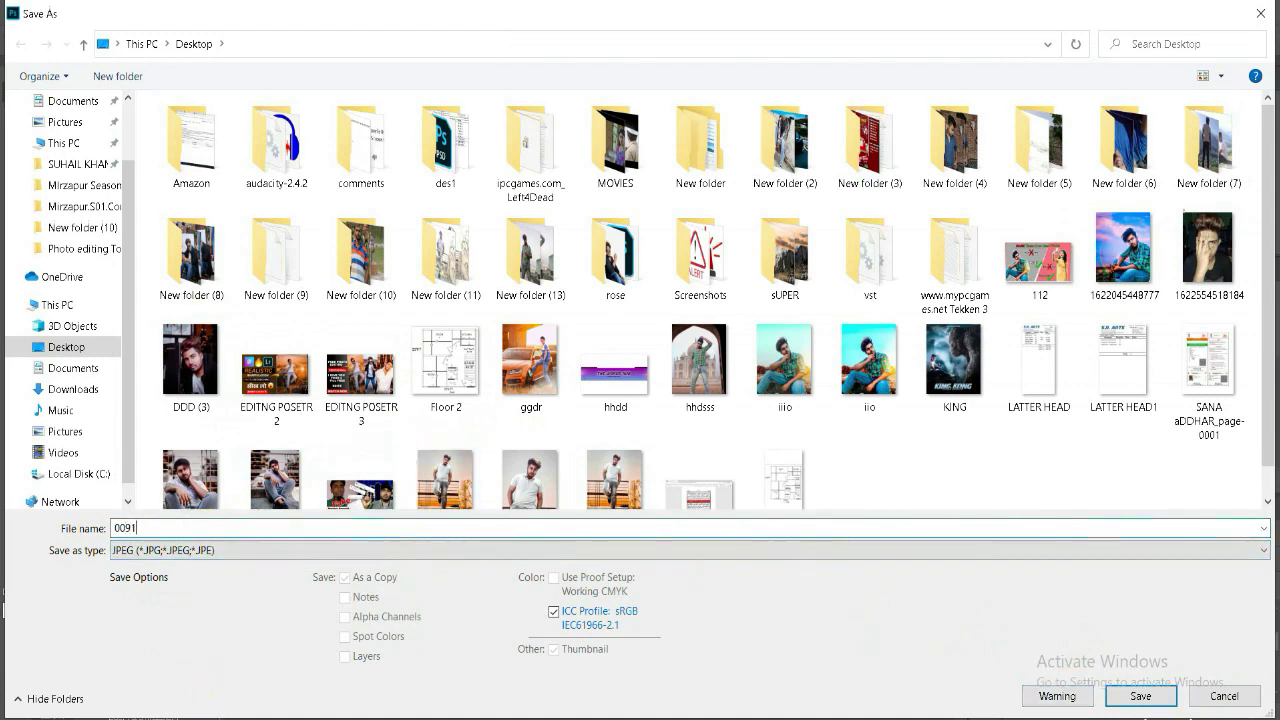
left_click(1128, 697)
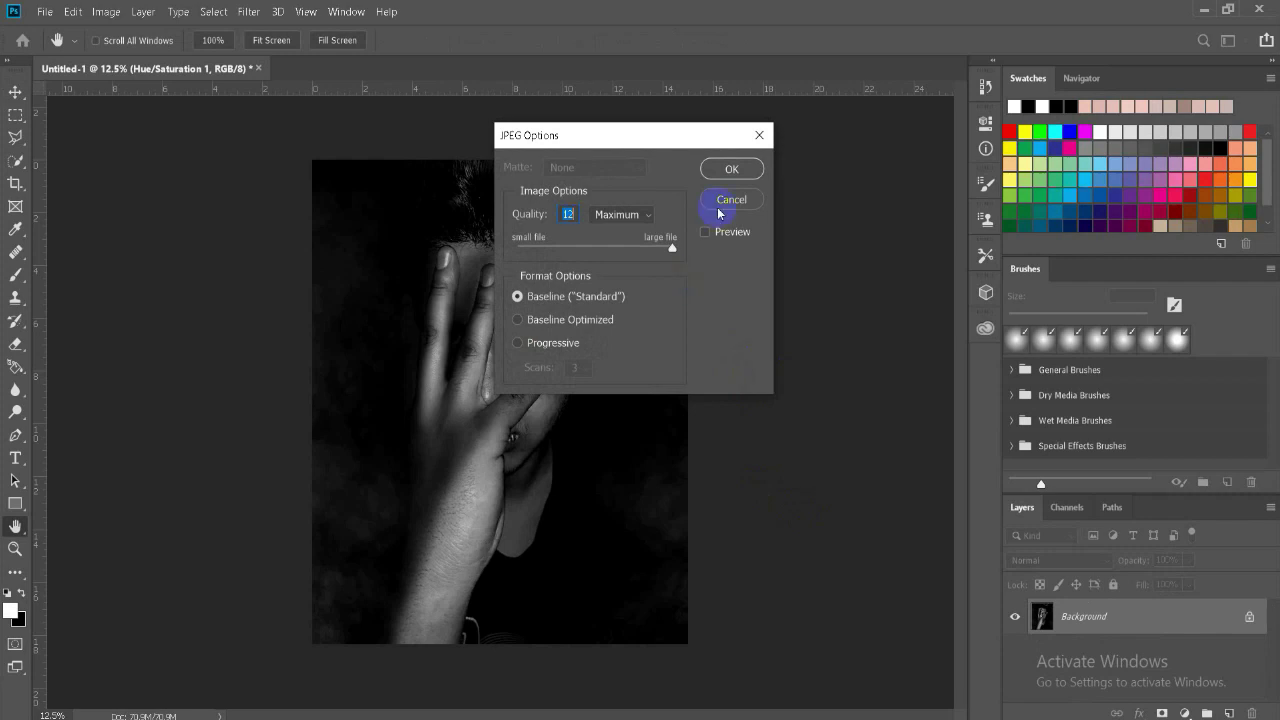
left_click(735, 170)
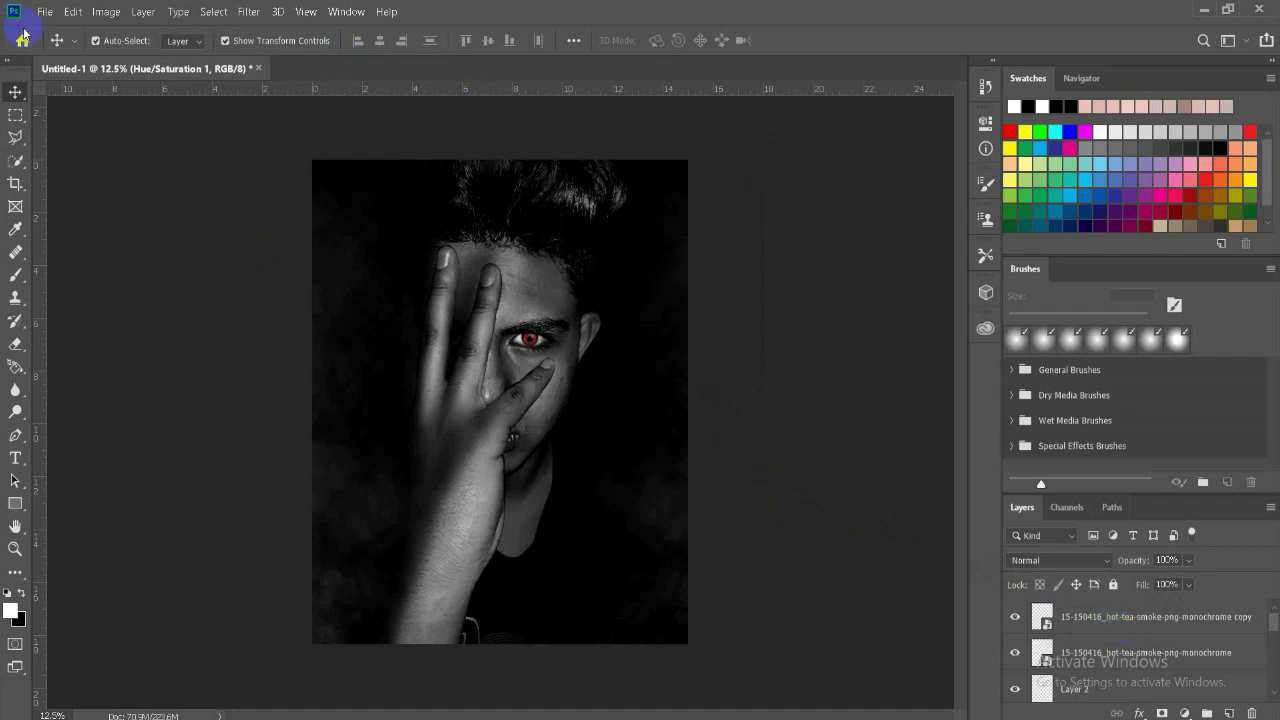
Select the smoke copy and Exposure 1 mask, then open the Filter menu for 0091.jpg
left_click(1073, 617)
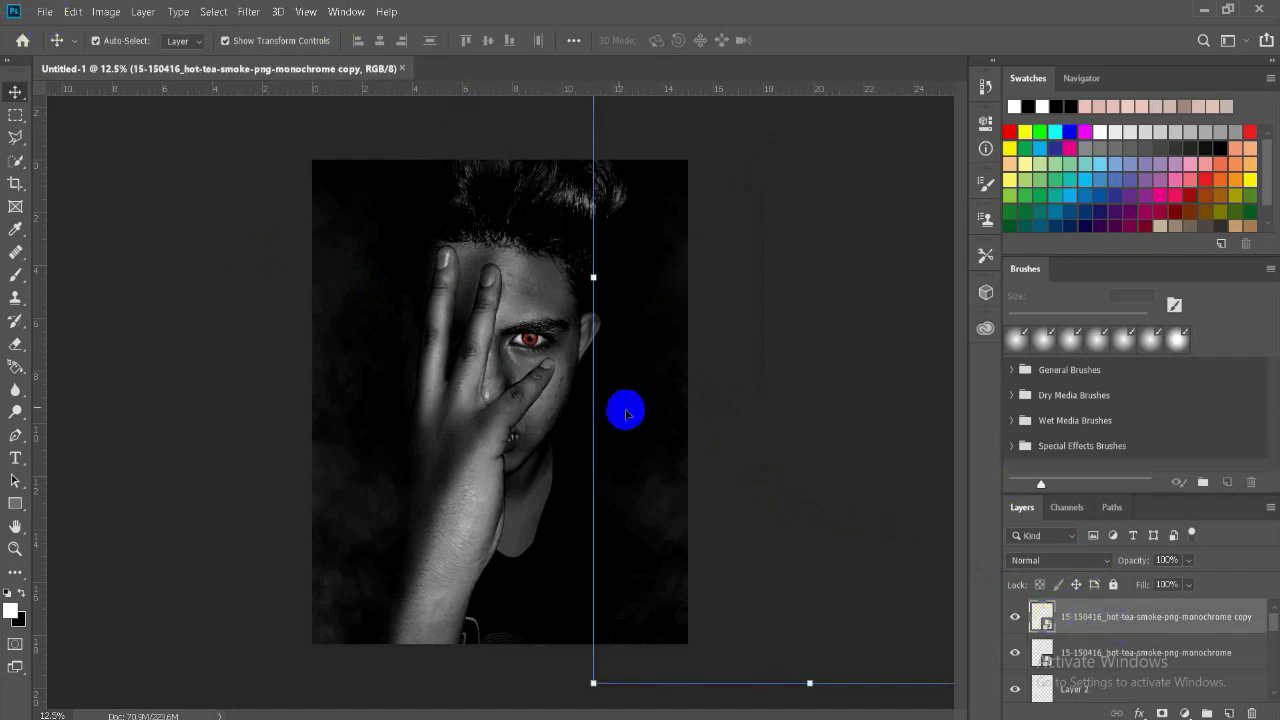
left_click(571, 466)
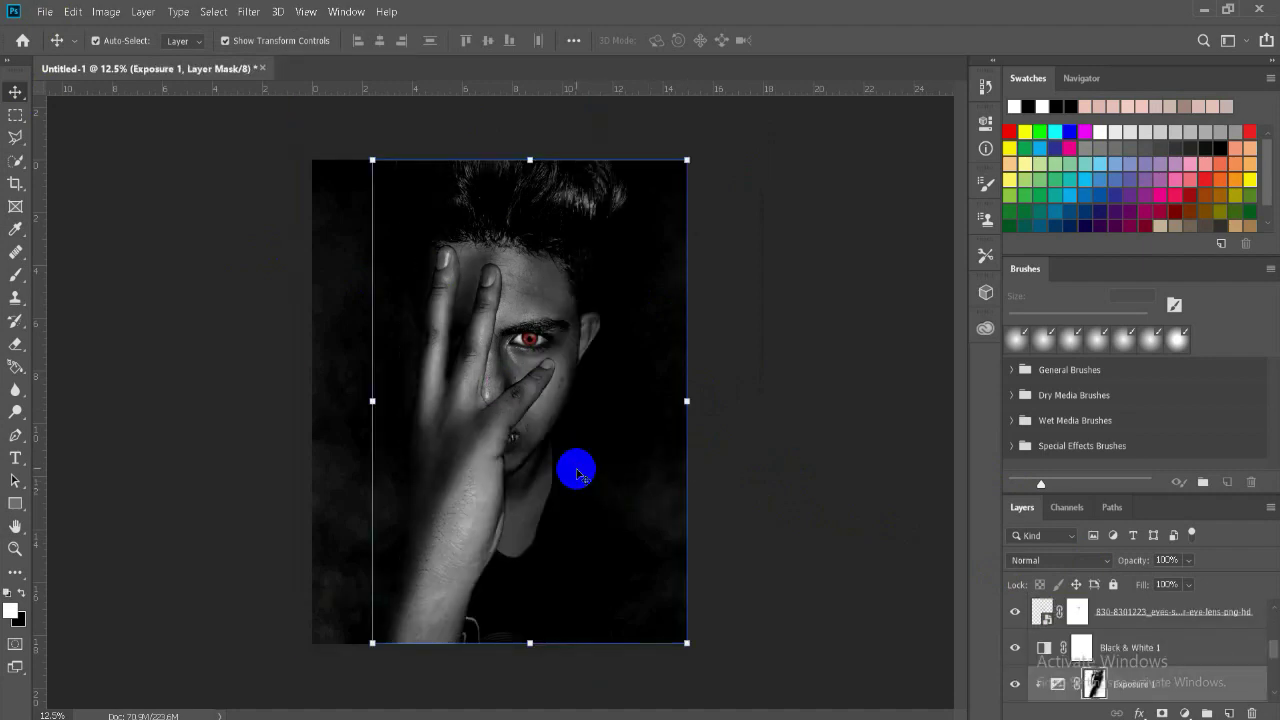
left_click(247, 12)
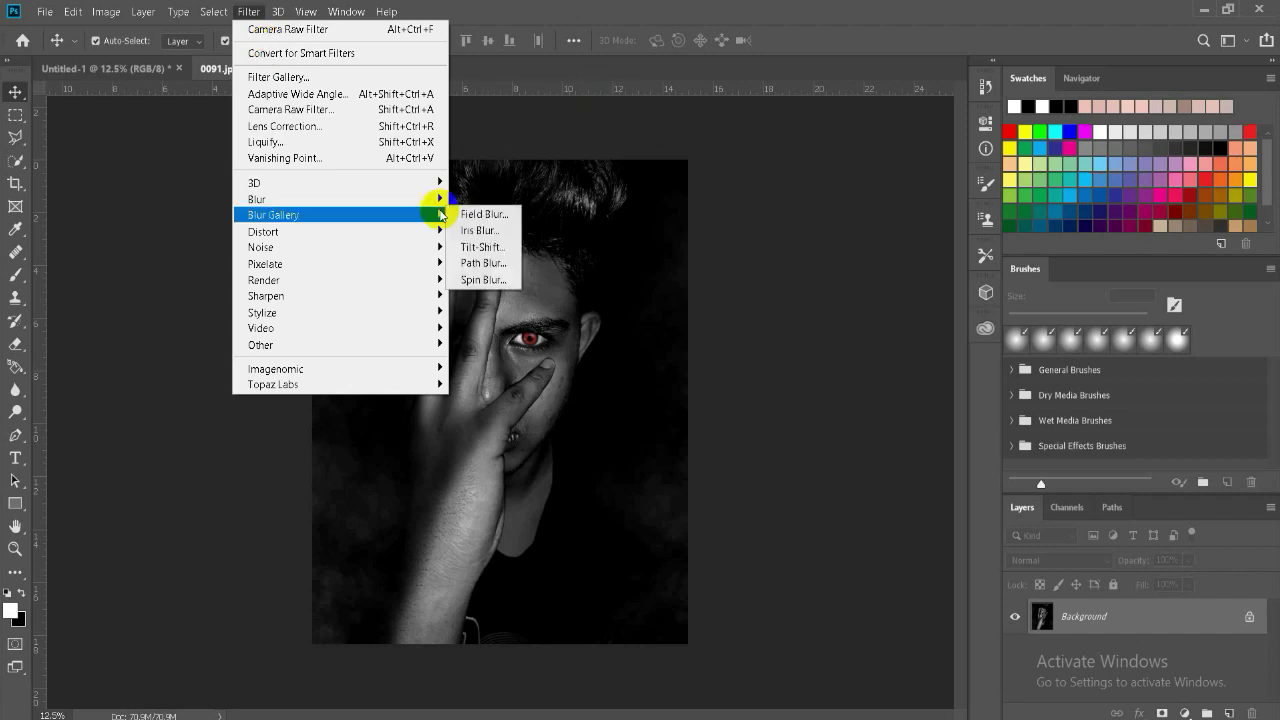
In Camera Raw, raise Clarity to +28 and darken from the top to the forehead with a graduated filter
left_click(337, 109)
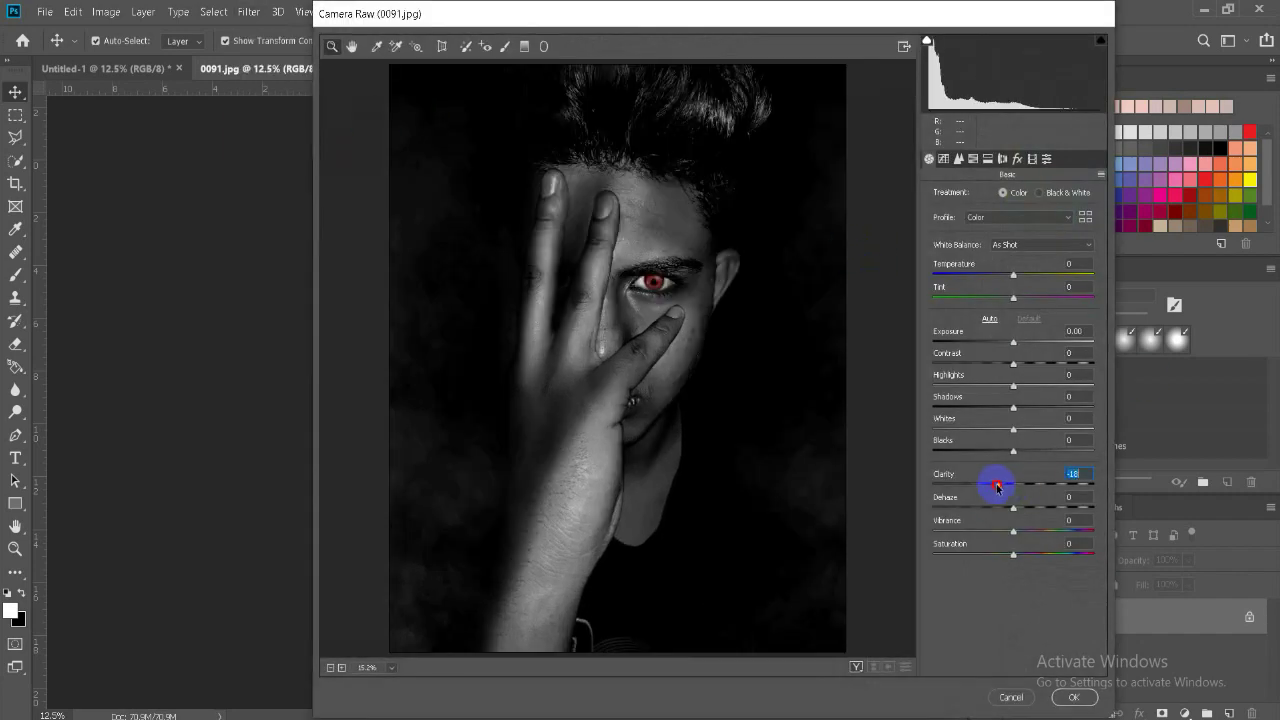
left_click_drag(997, 487, 1033, 488)
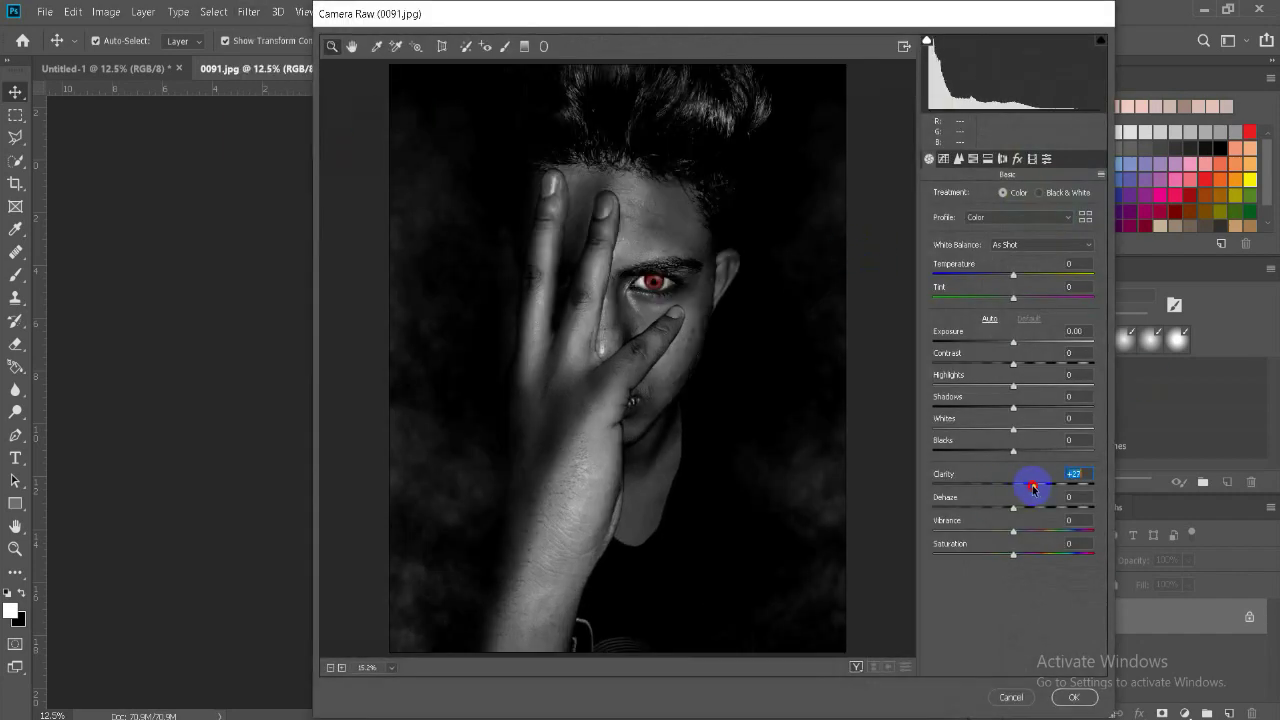
left_click(524, 46)
left_click_drag(621, 66, 616, 188)
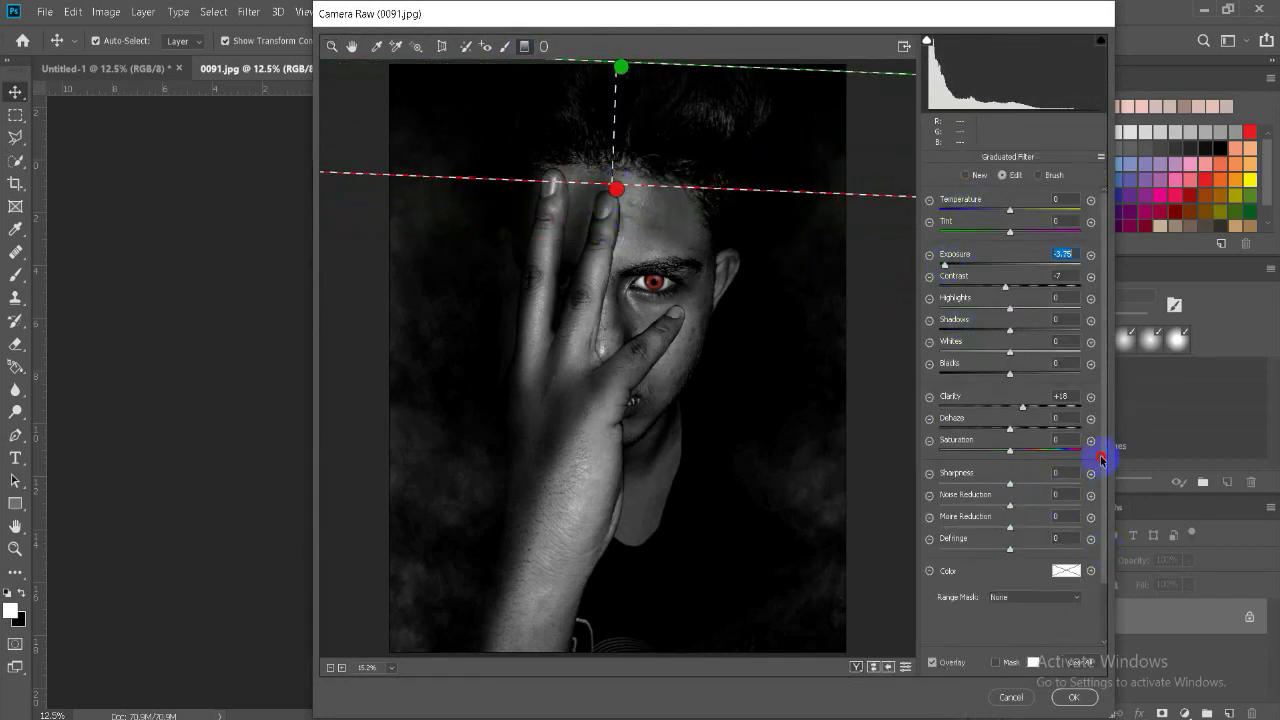
left_click(524, 46)
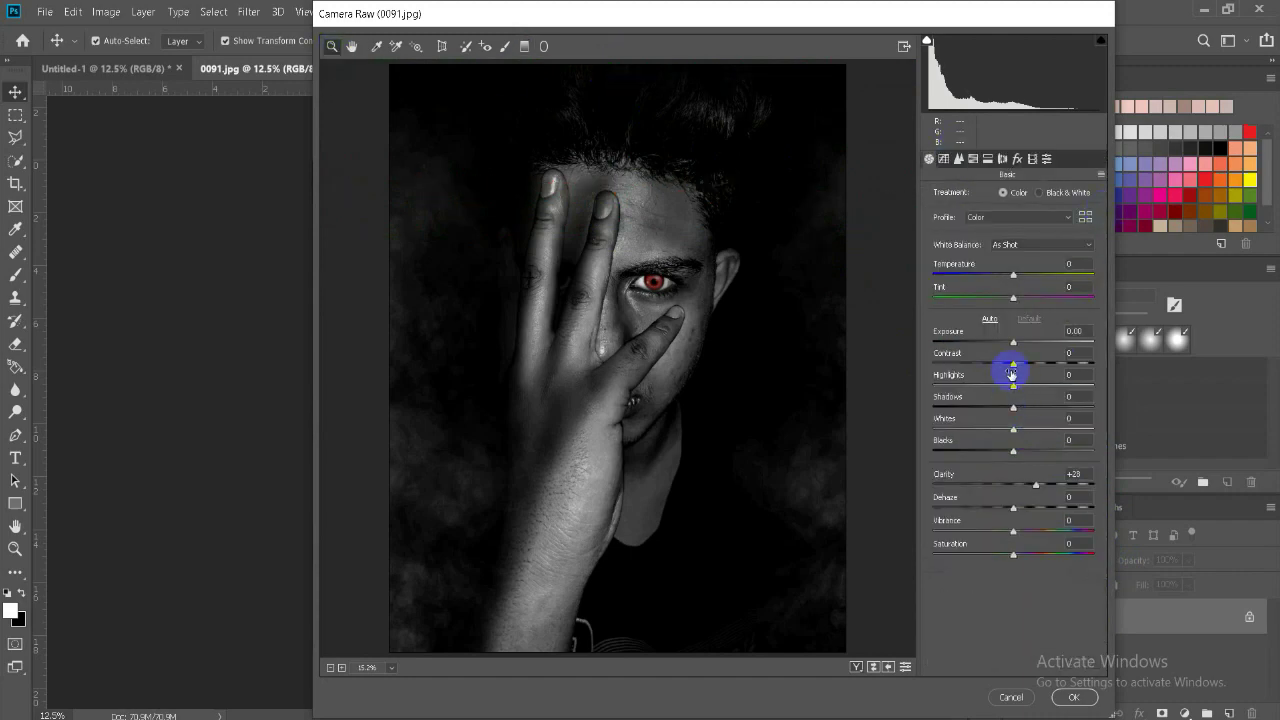
Try a sideways low-contrast gradient across the face, then undo it
left_click(526, 45)
left_click_drag(437, 420, 655, 431)
left_click(1031, 284)
left_click_drag(1047, 287, 979, 287)
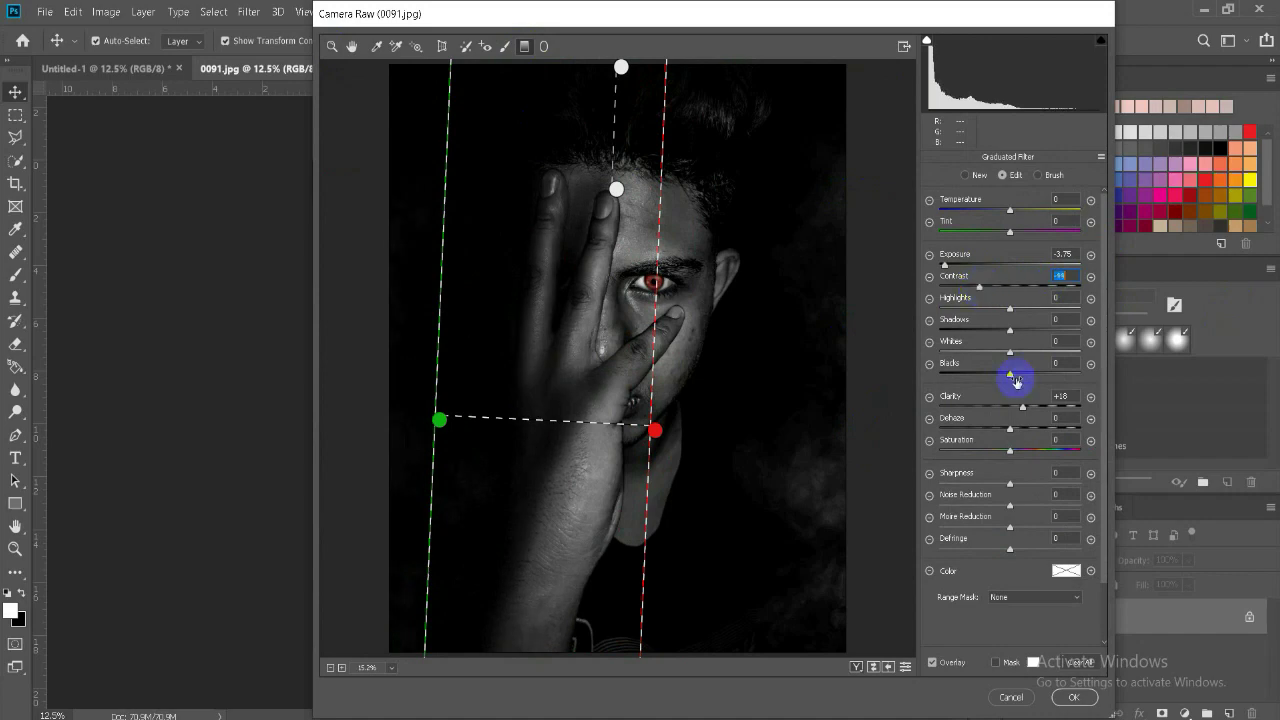
key("ctrl+z")
key("ctrl+z")
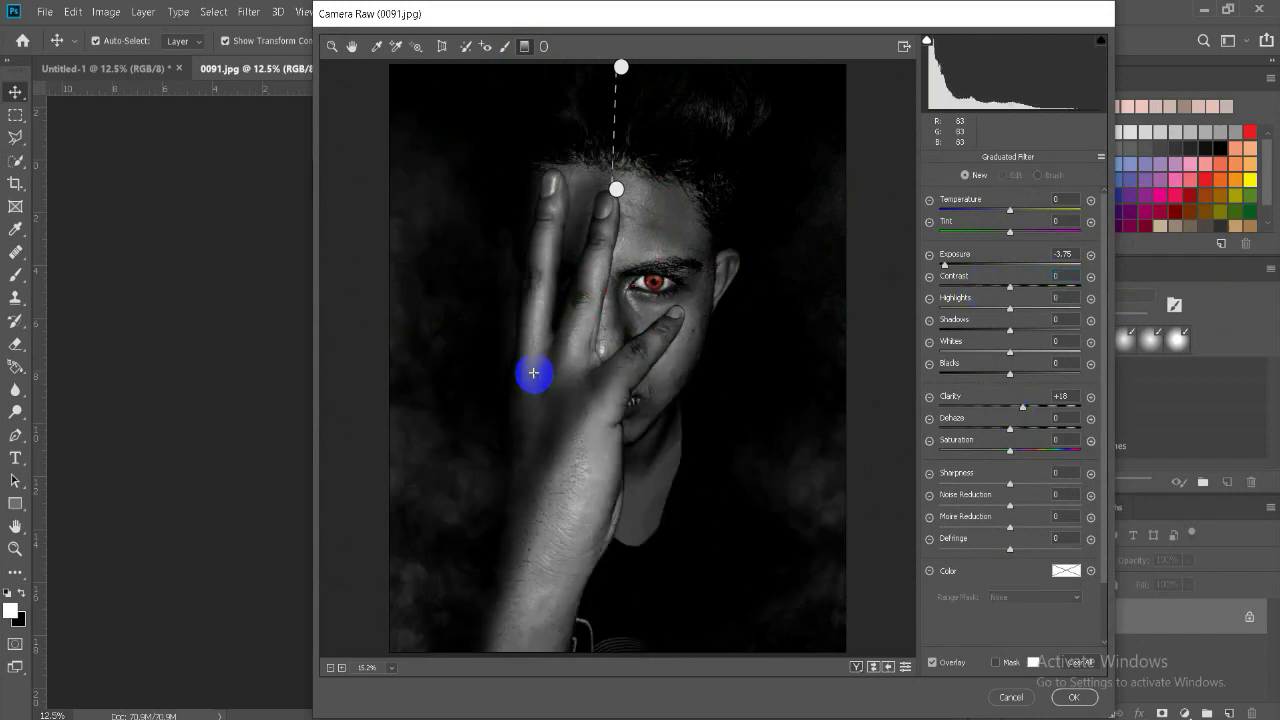
left_click(331, 46)
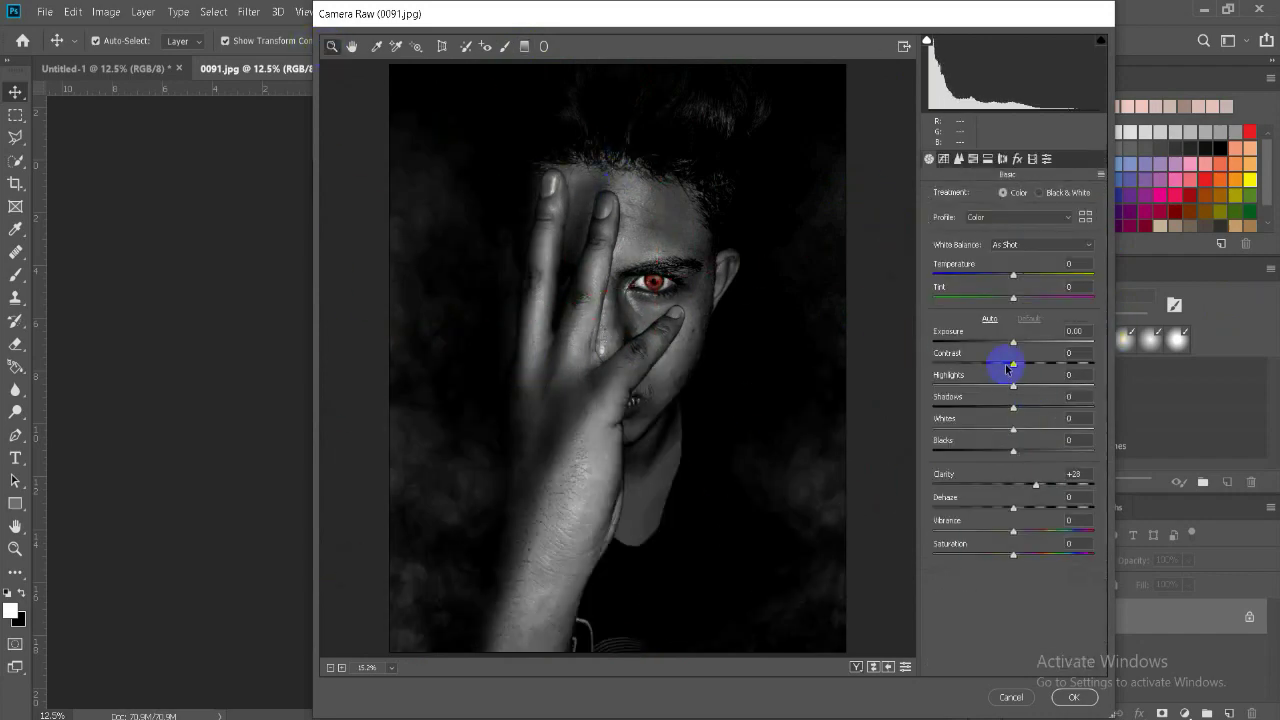
left_click(524, 46)
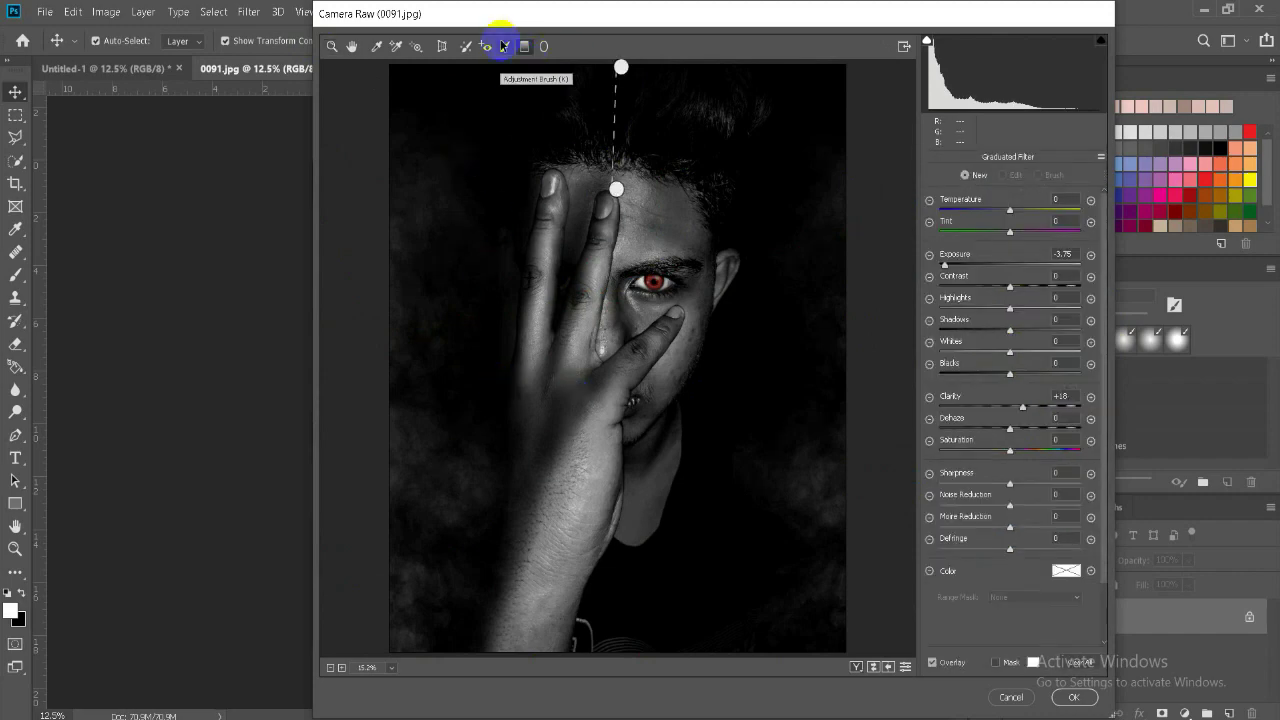
left_click(505, 46)
Paint a darkening local adjustment onto the wrist with a size-4 brush
mouse_move(545, 456)
left_mouse_down()
mouse_move(513, 517)
mouse_move(481, 342)
mouse_move(543, 451)
left_mouse_up()
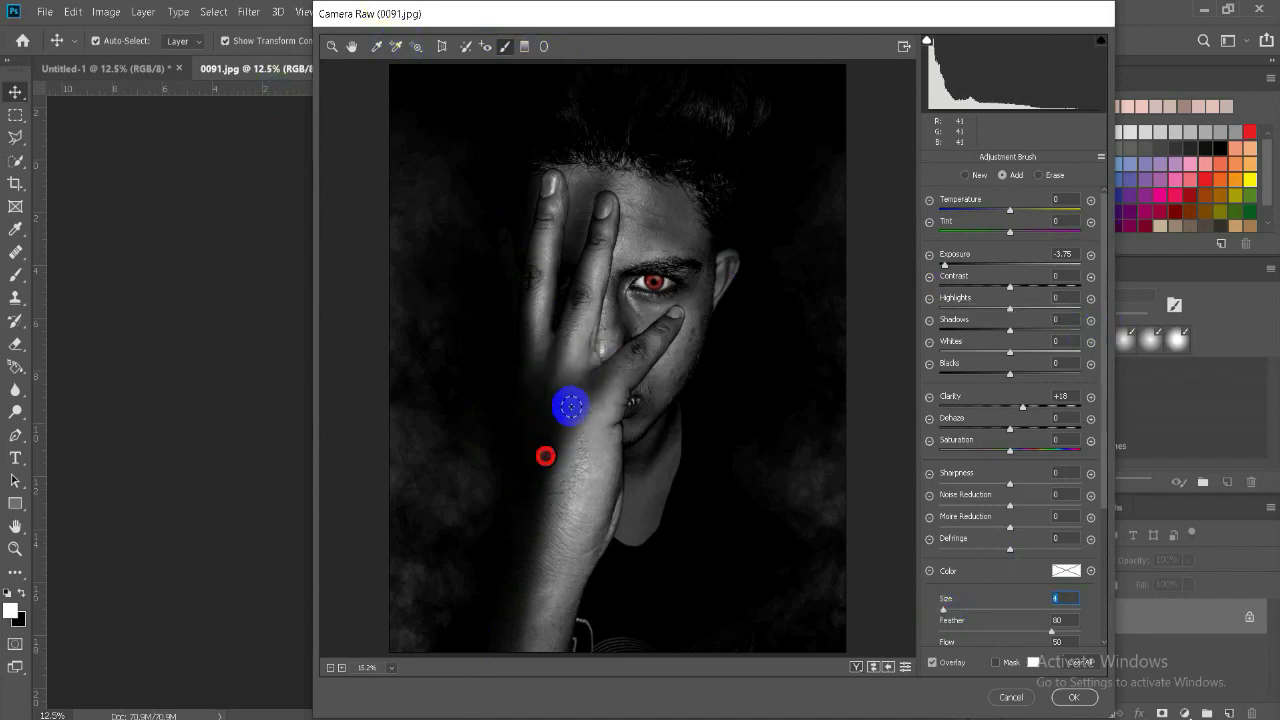
key("bracketleft")
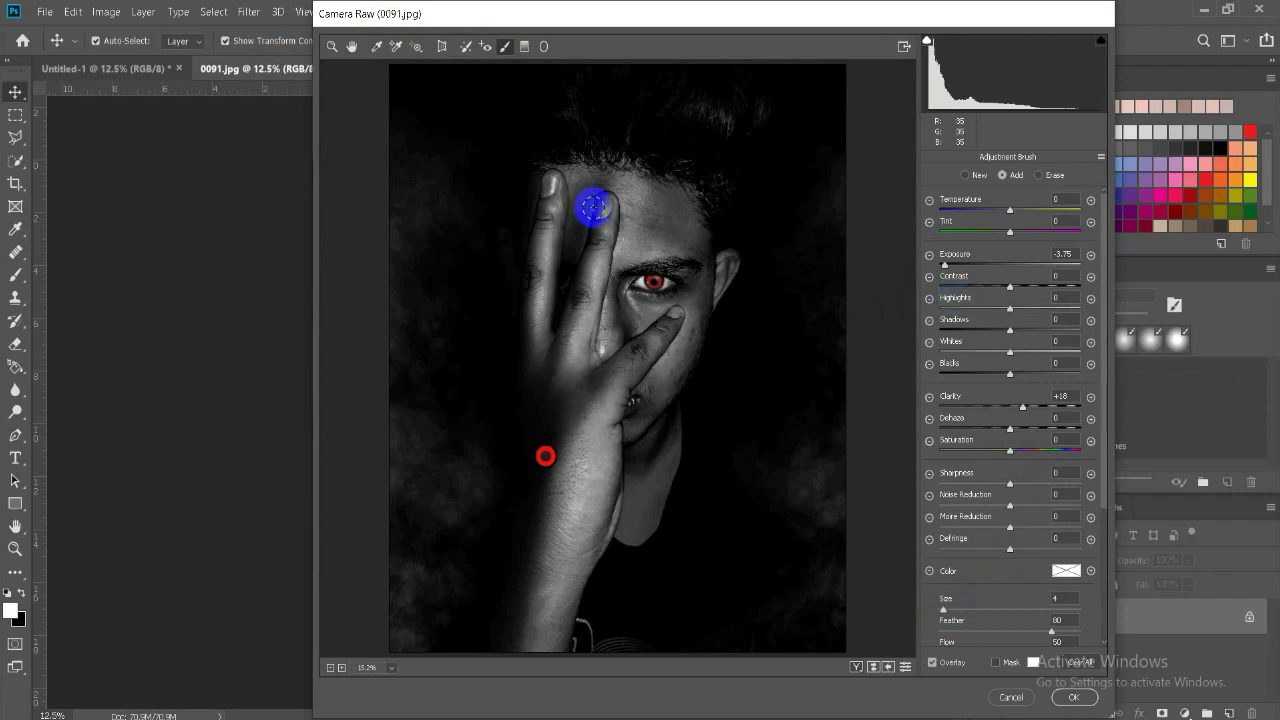
left_click(338, 50)
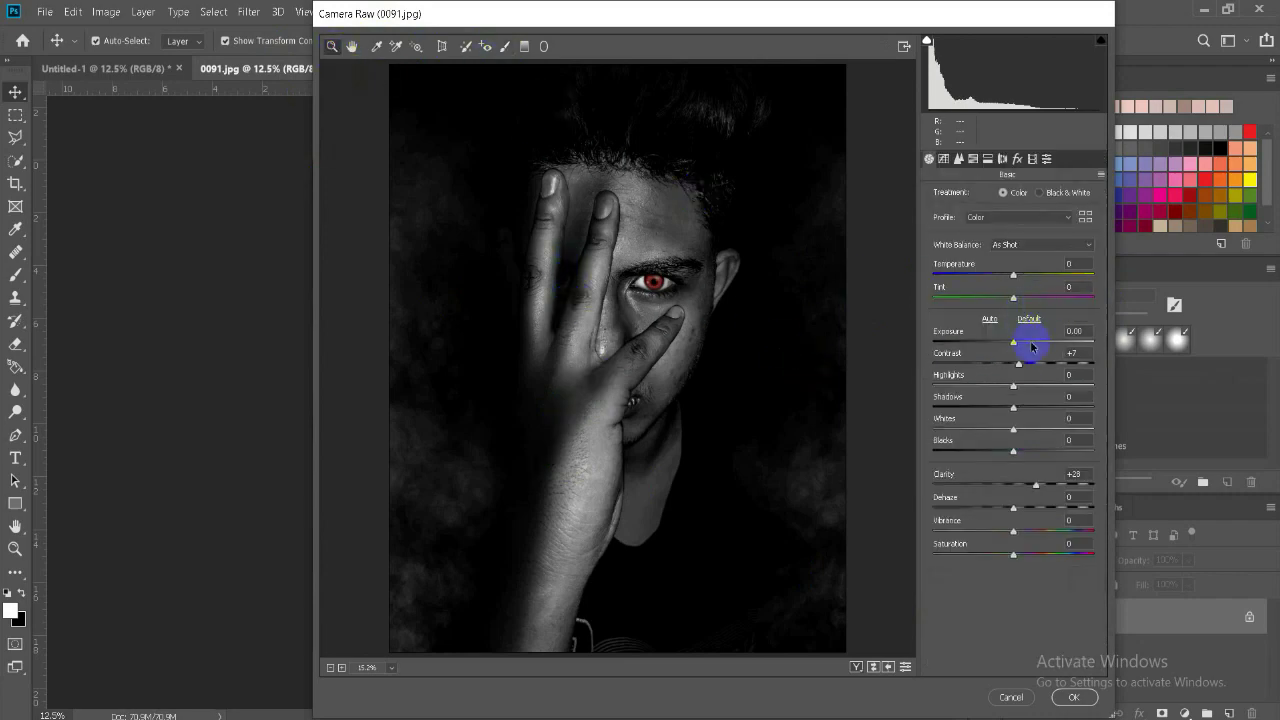
left_click_drag(1025, 364, 1051, 364)
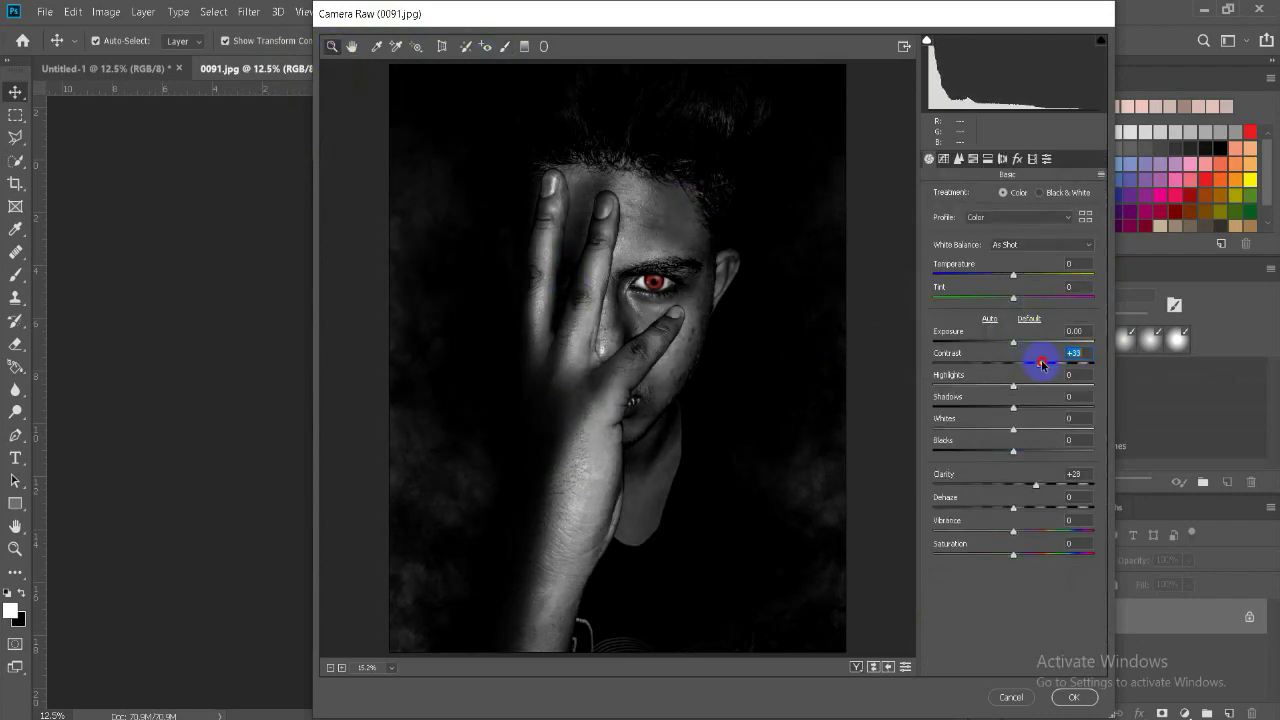
left_click(466, 46)
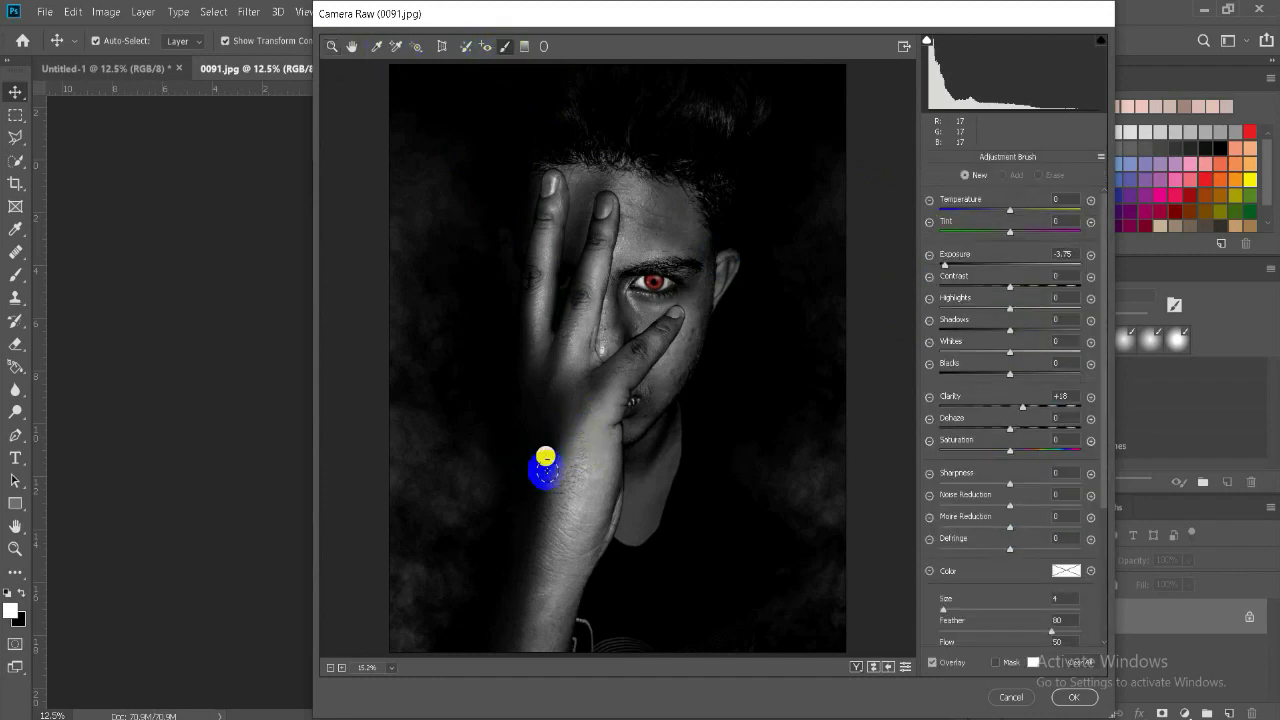
left_click(545, 456)
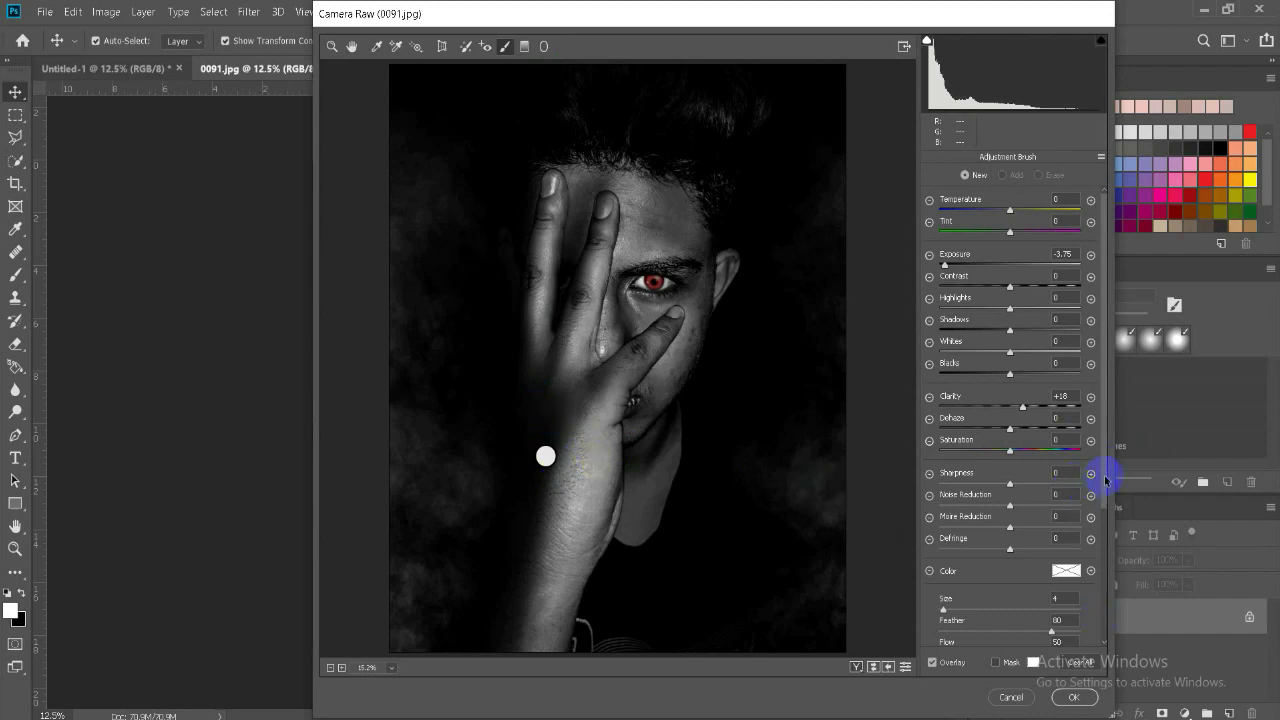
Readjust the Basic panel, settling Contrast at +7 and Clarity at +22
scroll(1100, 543, "down", 2)
scroll(1100, 543, "down", 2)
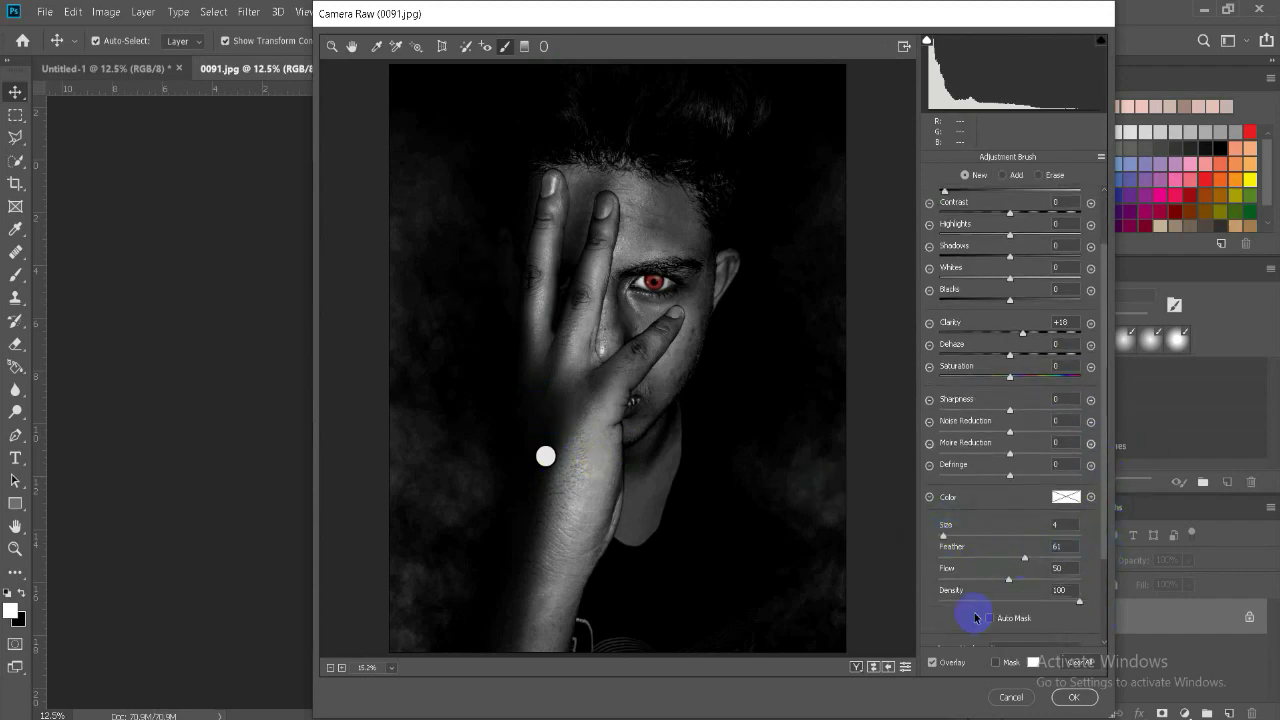
left_click(332, 46)
mouse_move(1018, 363)
left_mouse_down()
mouse_move(1051, 364)
mouse_move(1018, 363)
left_mouse_up()
left_click_drag(1036, 484, 1048, 484)
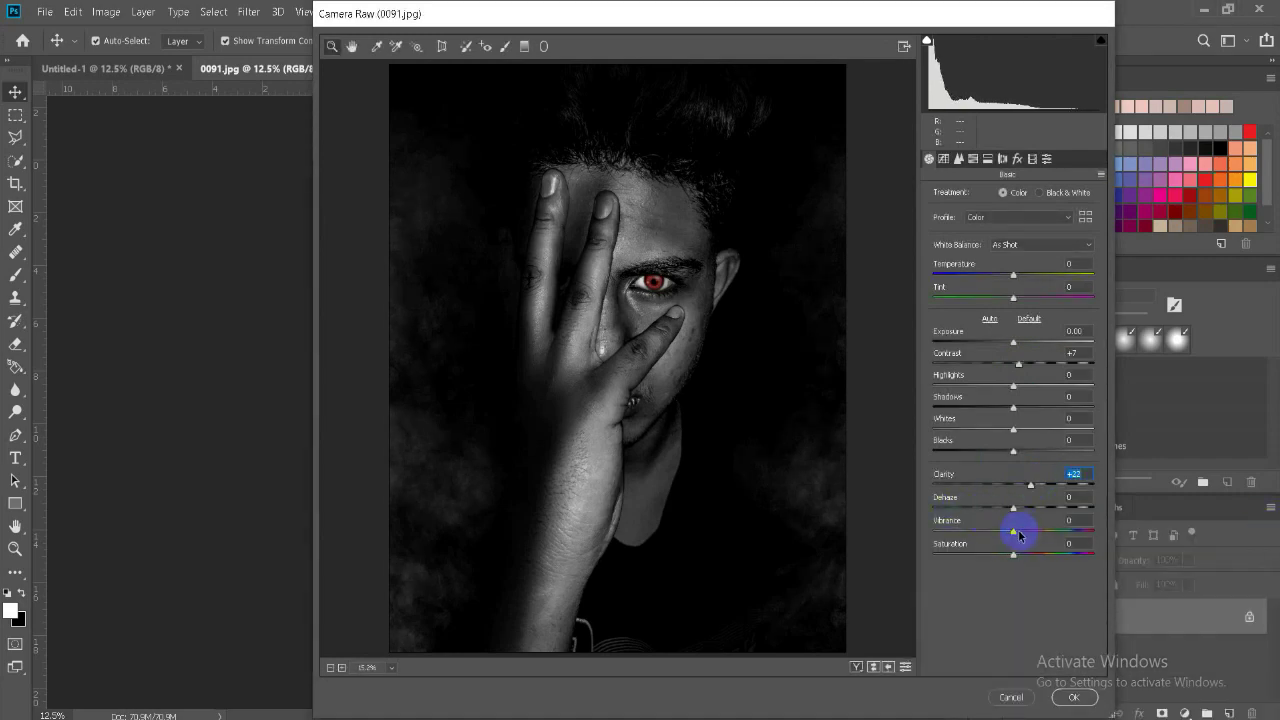
Set Clarity +28, Dehaze +35 and Vibrance -11 in the Basic panel
left_click_drag(1041, 533, 1047, 531)
left_click(1036, 485)
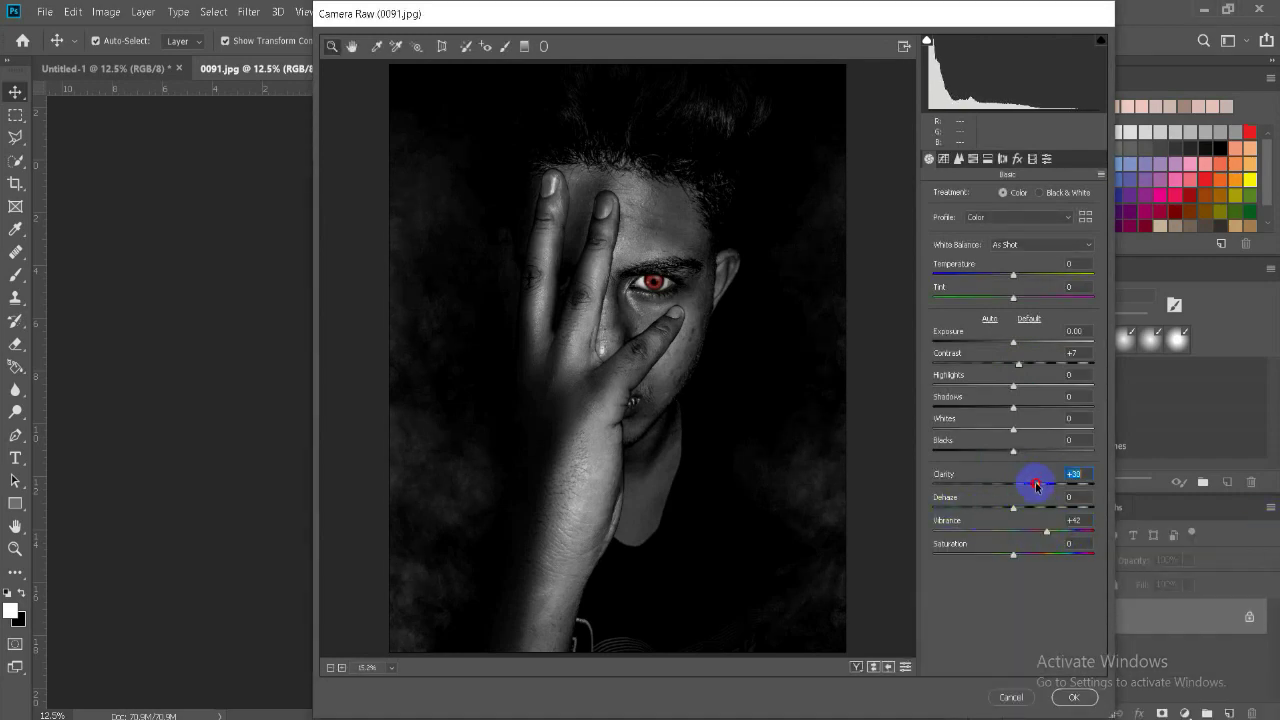
left_click(1009, 508)
mouse_move(1037, 487)
left_mouse_down()
mouse_move(1039, 505)
mouse_move(1035, 487)
left_mouse_up()
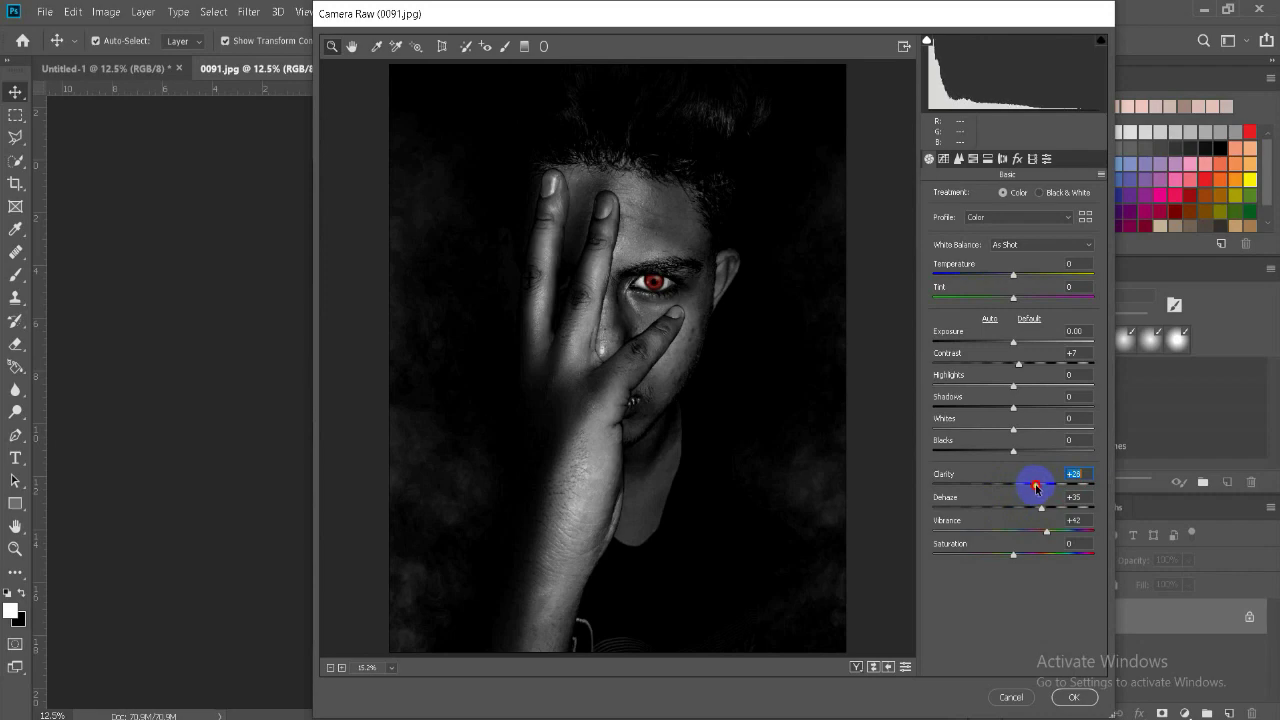
left_click(1003, 533)
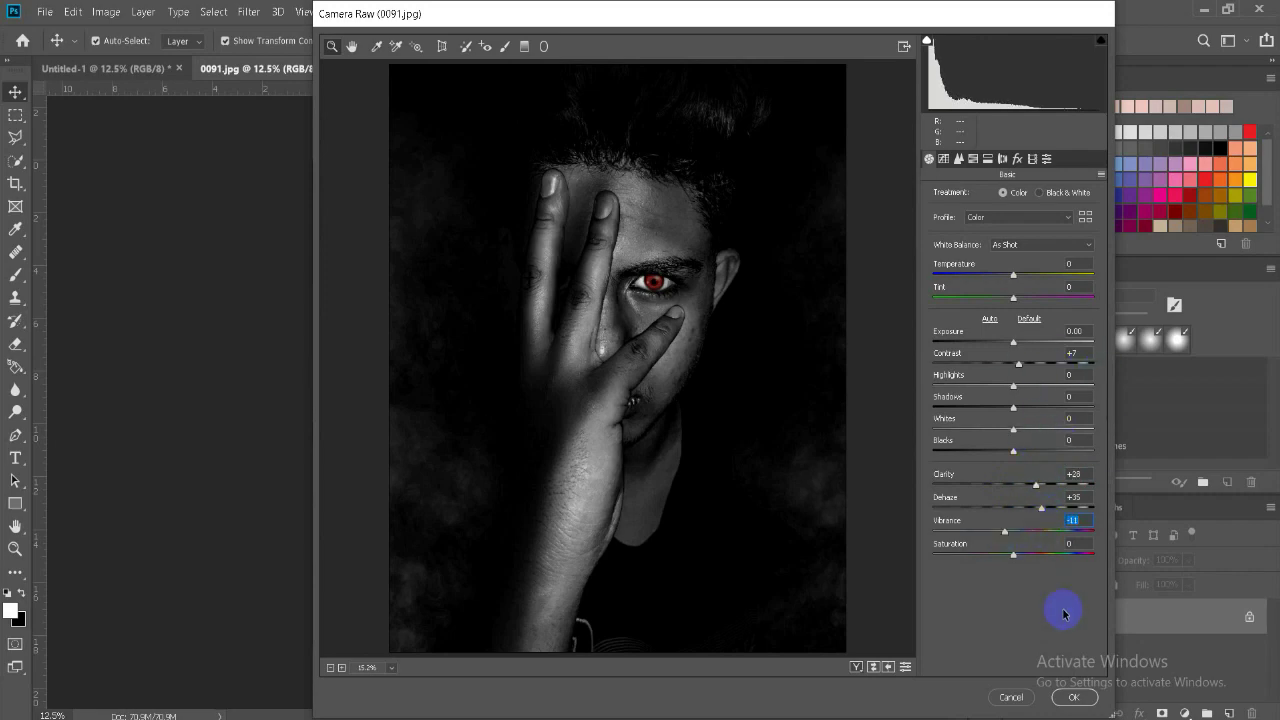
Add a graduated filter rising from the bottom edge to chest level at Exposure -4.00
left_click(528, 50)
mouse_move(620, 66)
left_mouse_down()
mouse_move(592, 677)
mouse_move(617, 513)
mouse_move(620, 528)
left_mouse_up()
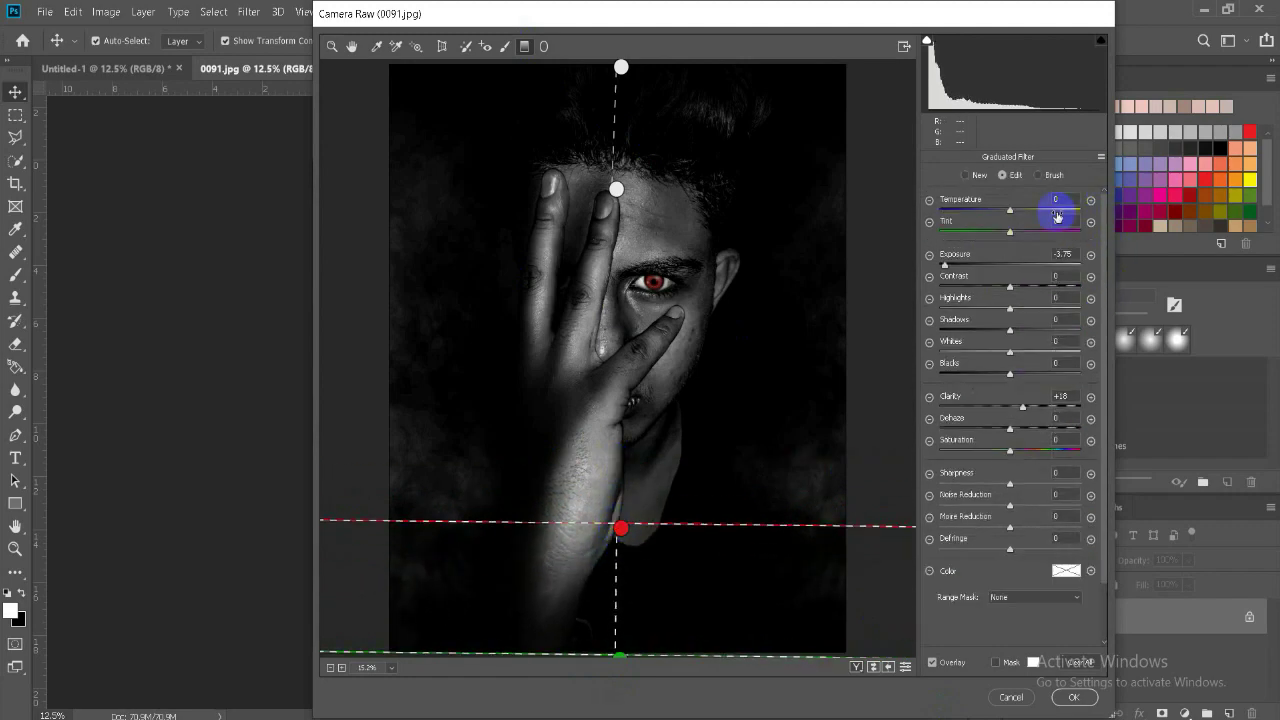
left_click_drag(944, 264, 927, 272)
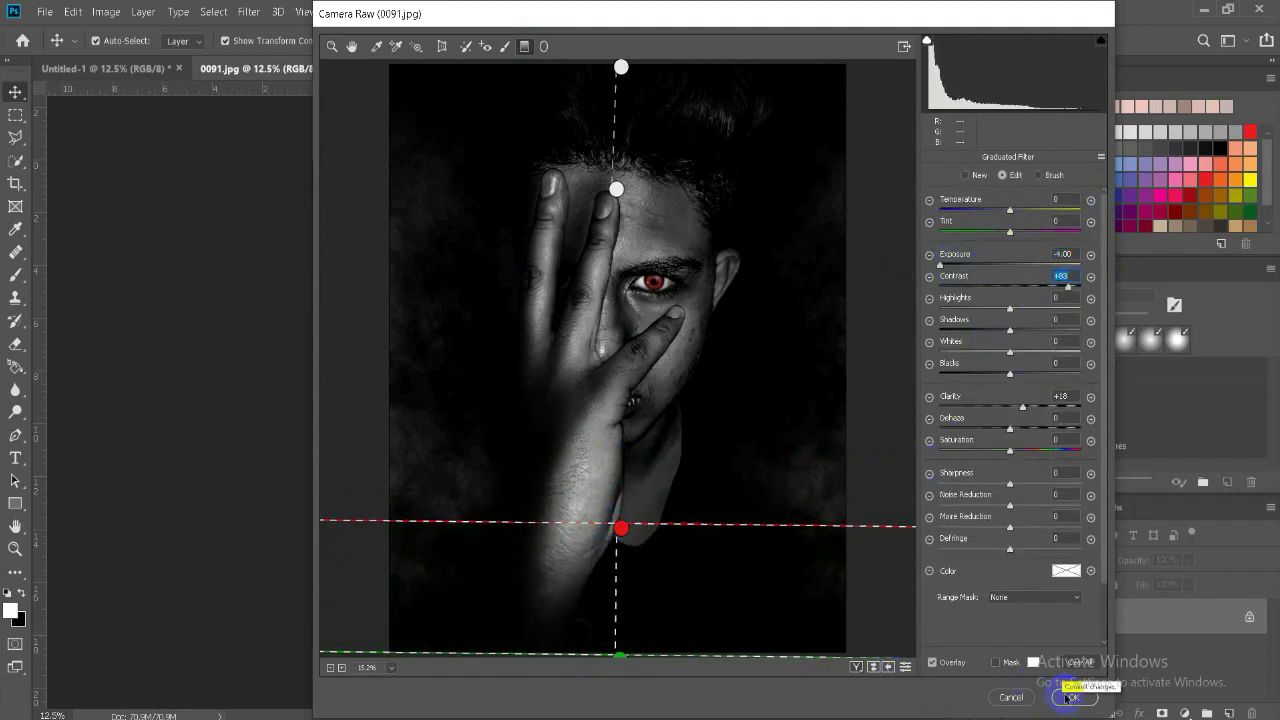
Apply the gradient, then set Basic Shadows to about -29 and Whites to about +38
key("z")
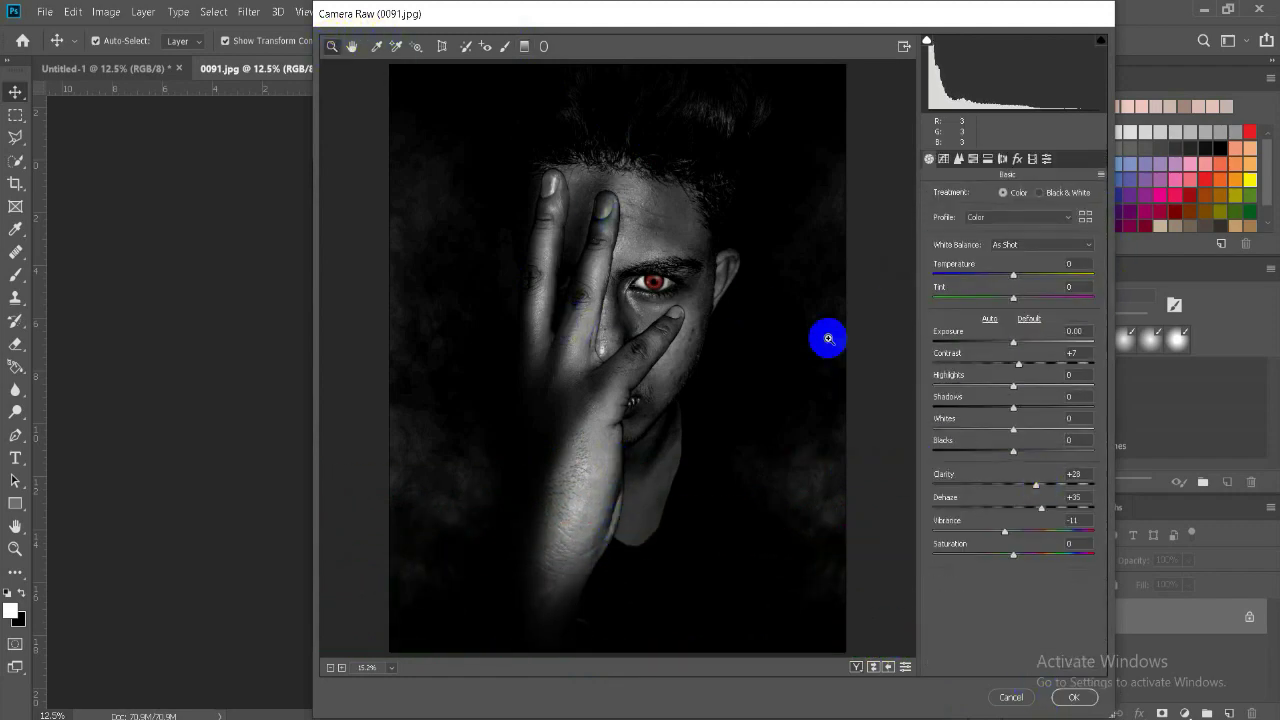
mouse_move(1012, 407)
left_mouse_down()
mouse_move(989, 410)
mouse_move(1005, 450)
left_mouse_up()
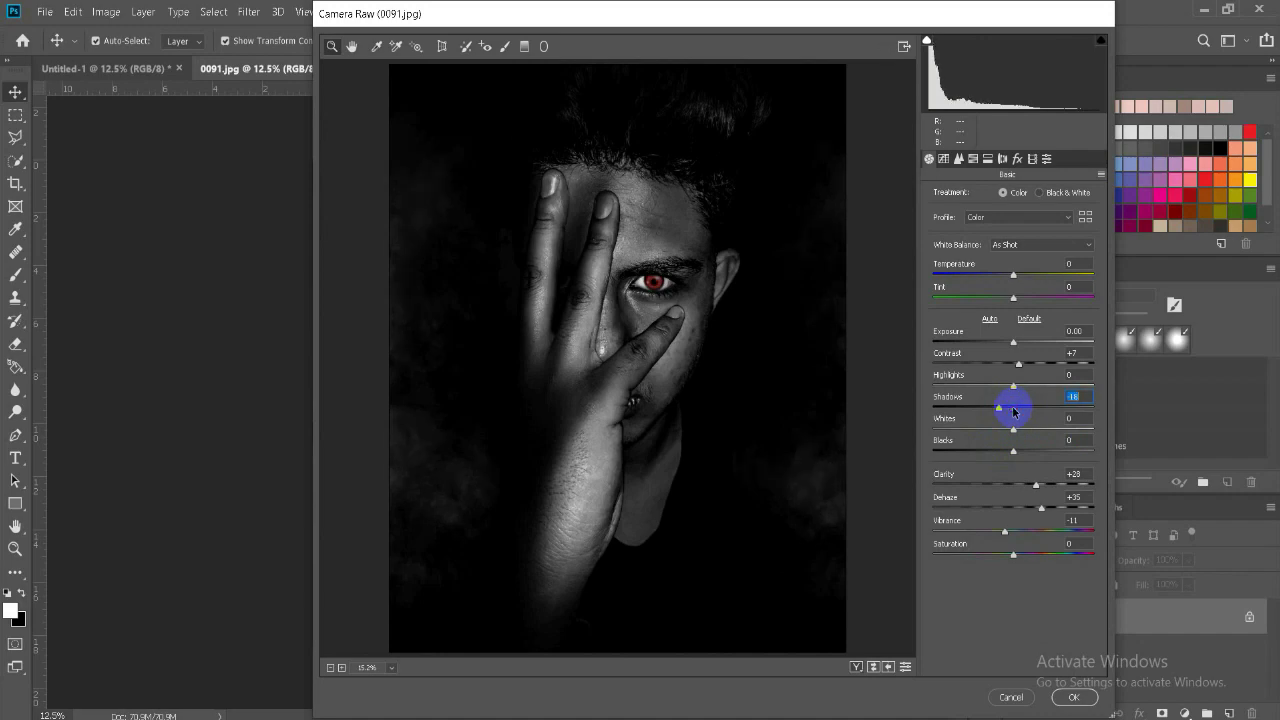
mouse_move(1013, 429)
left_mouse_down()
mouse_move(1046, 429)
mouse_move(982, 430)
mouse_move(1066, 430)
mouse_move(1050, 432)
mouse_move(1081, 443)
left_mouse_up()
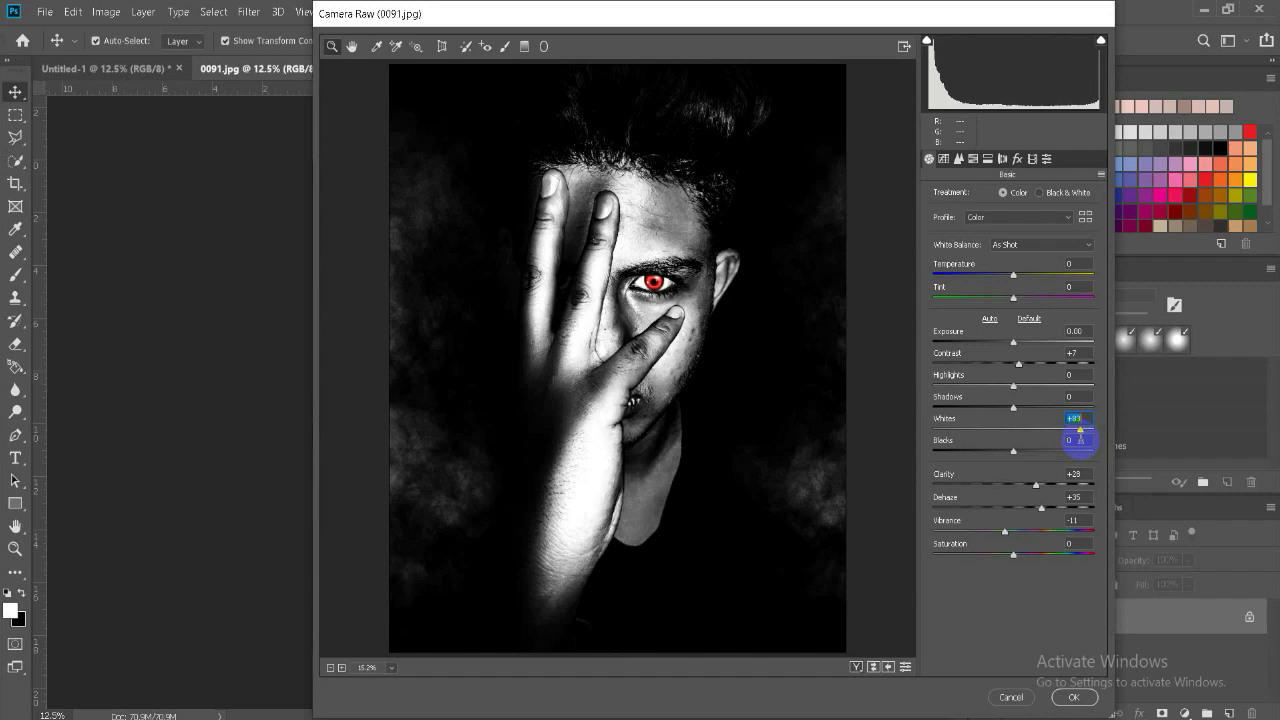
mouse_move(1080, 438)
left_mouse_down()
mouse_move(1052, 430)
mouse_move(1000, 465)
mouse_move(1012, 468)
mouse_move(1006, 491)
left_mouse_up()
On the parametric tone curve, reset Darks to 0 and lift Highlights to +24 and Lights to +26
left_click(958, 158)
double_click(1012, 468)
mouse_move(1013, 445)
left_mouse_down()
mouse_move(1034, 449)
mouse_move(1033, 423)
left_mouse_up()
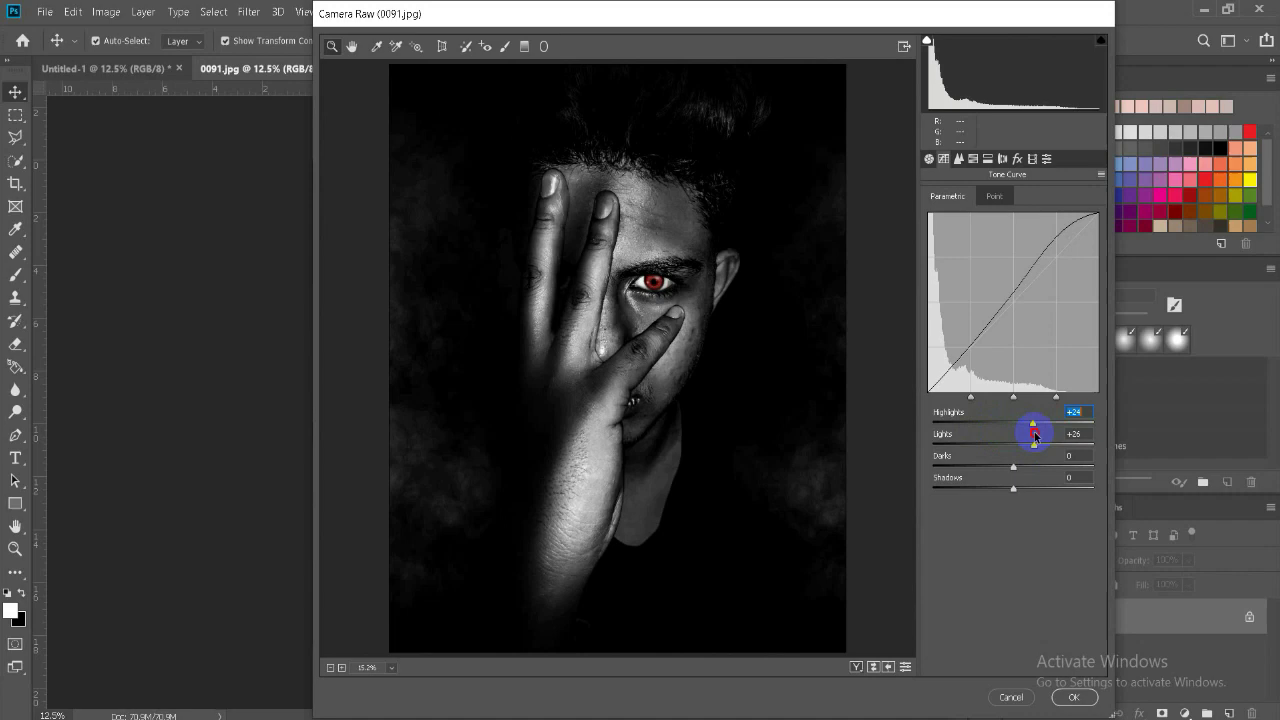
Shift the HSL Oranges hue to +23, browse Presets, and return to the Basic panel
left_click(965, 158)
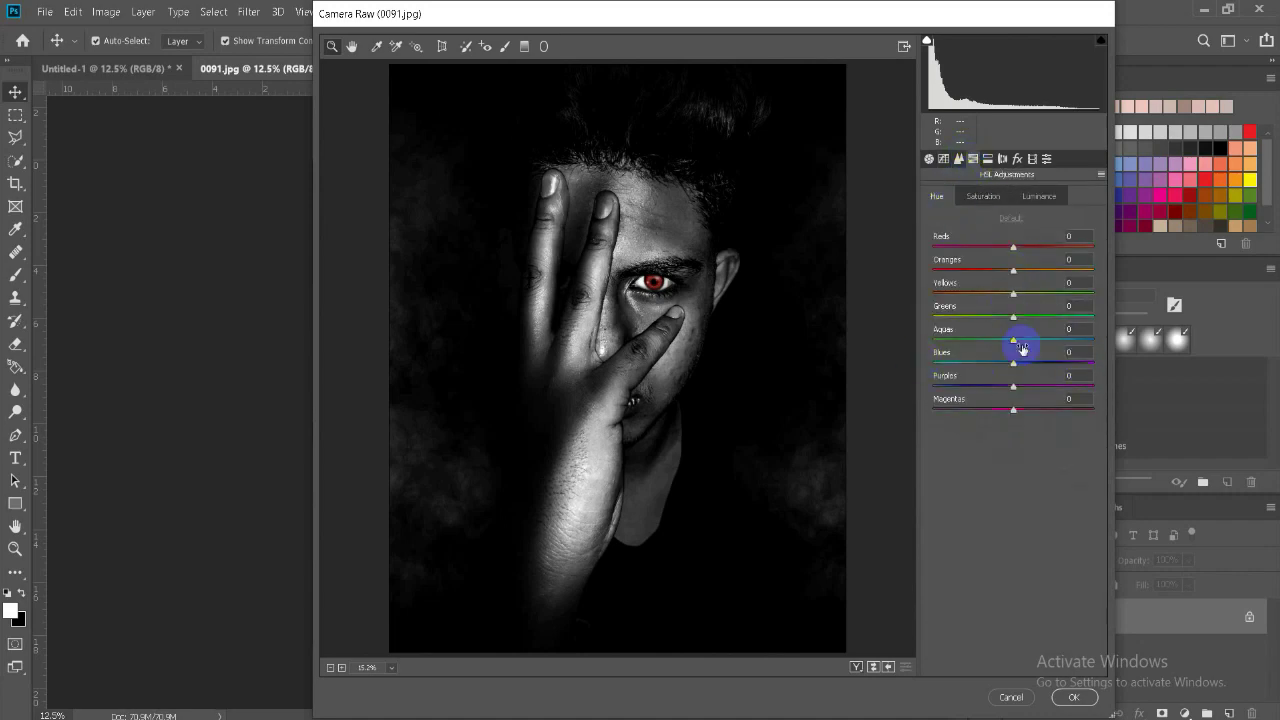
left_click_drag(1013, 270, 935, 271)
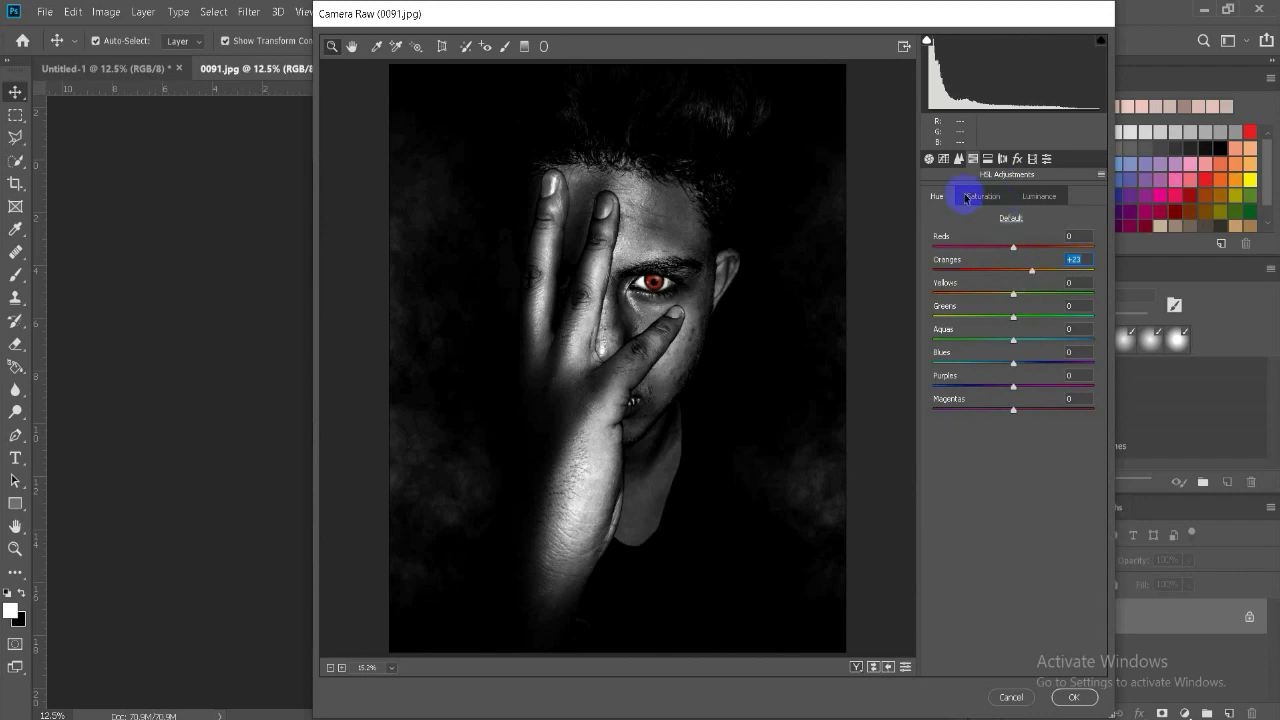
left_click(1039, 196)
left_click(1046, 158)
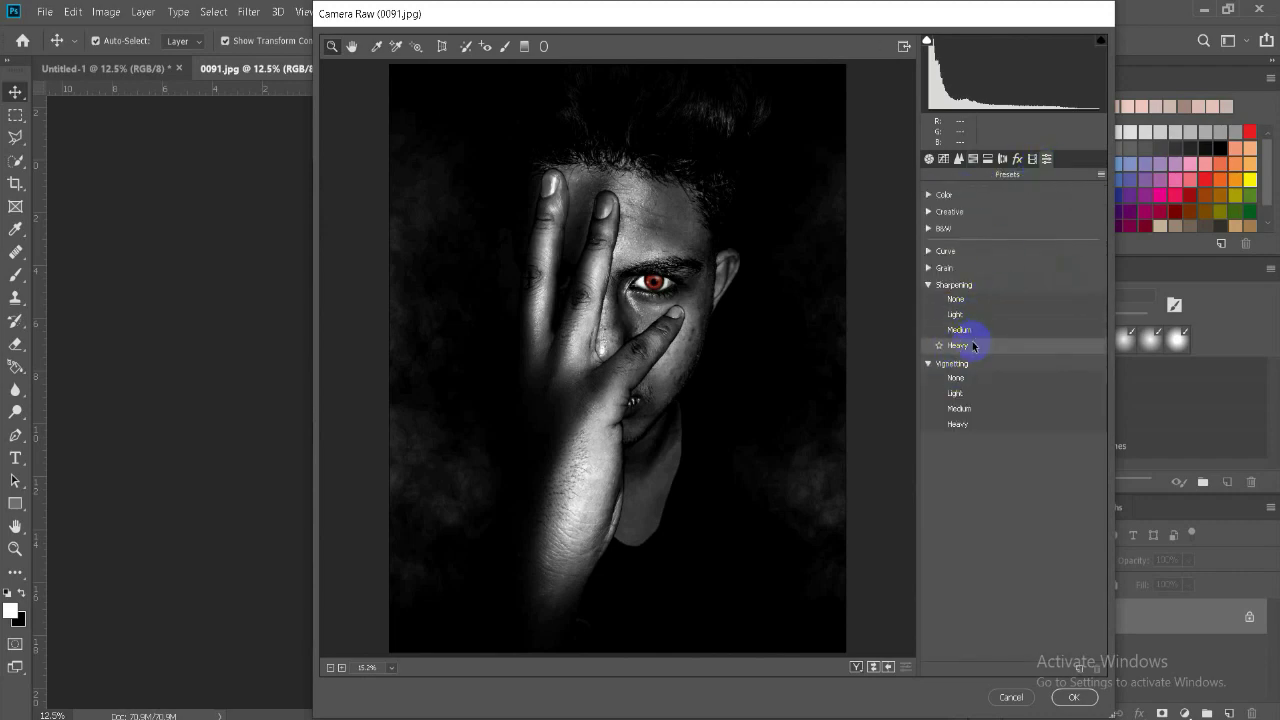
left_click(928, 159)
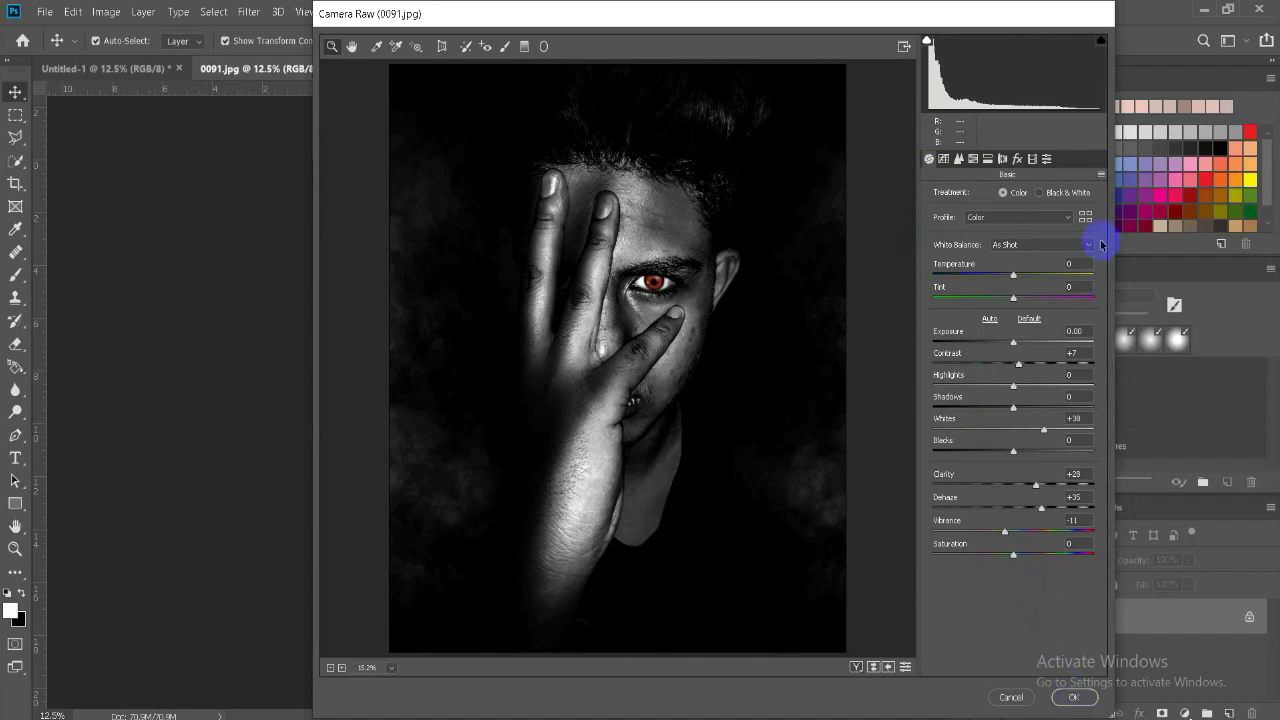
Apply the Camera Raw edits to the portrait and zoom in on the face
left_click(1061, 696)
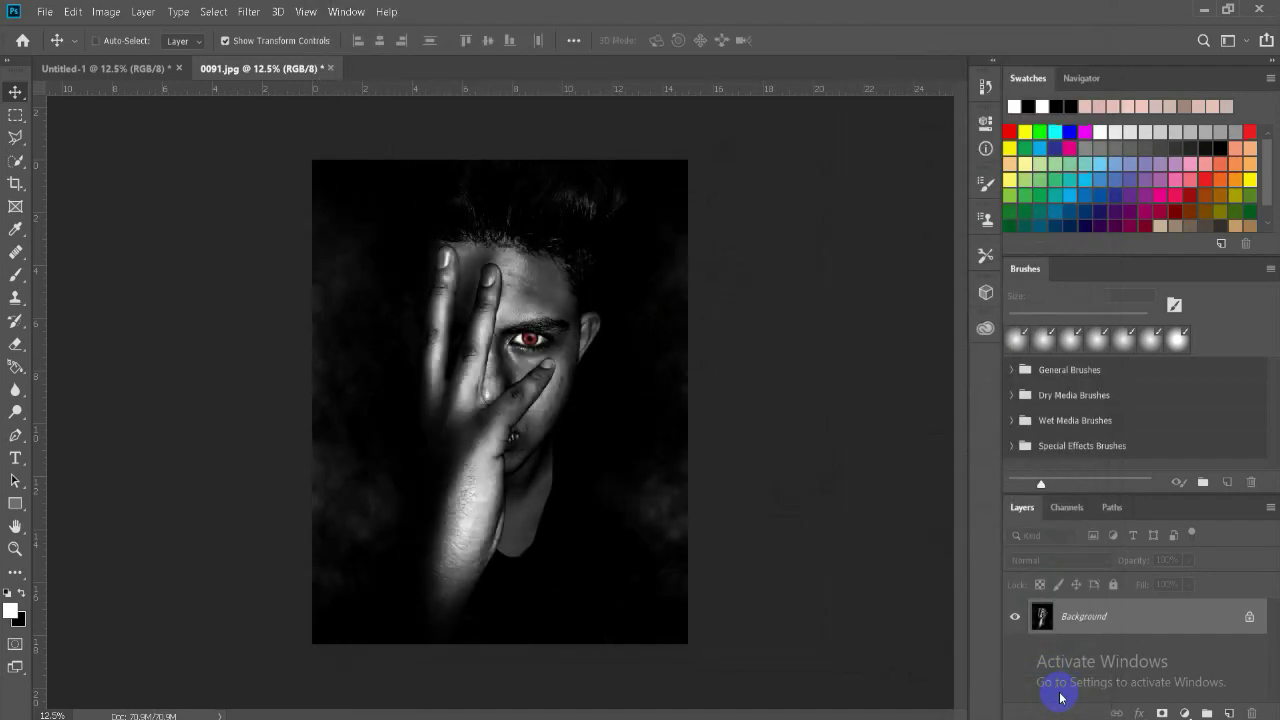
key("ctrl+plus")
key("ctrl+plus")
key("ctrl+plus")
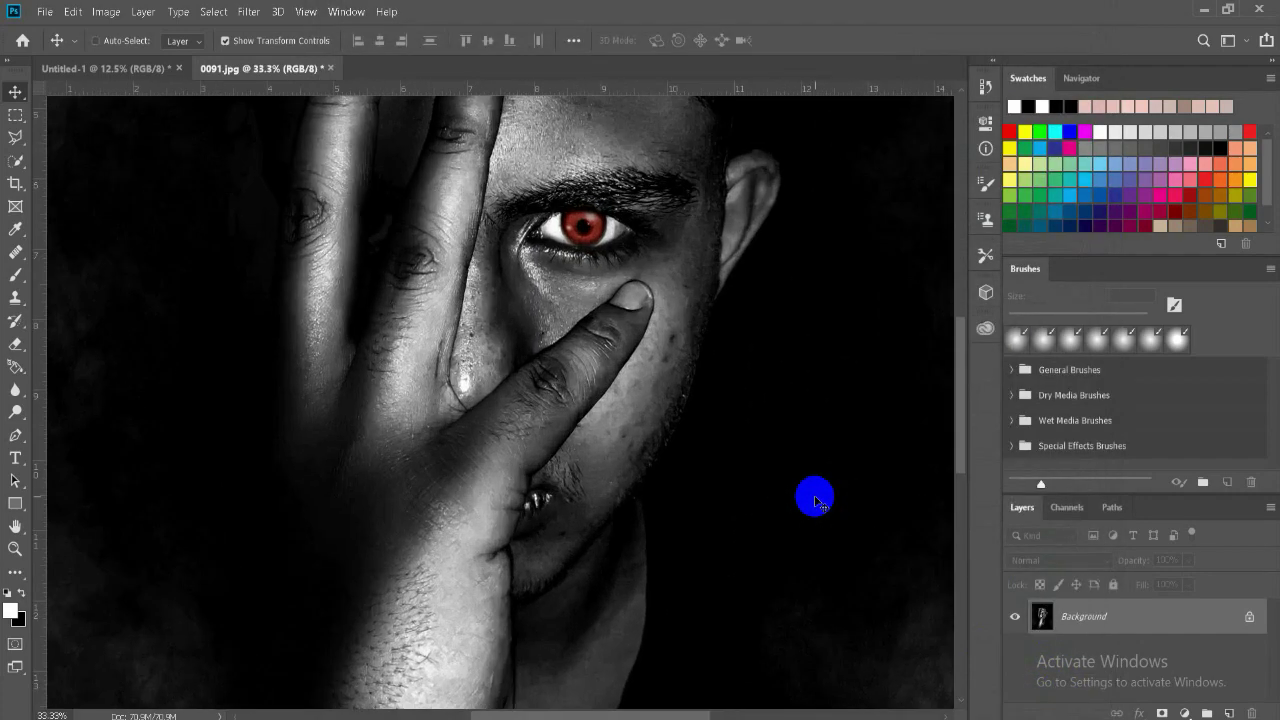
key("ctrl+plus")
left_click_drag(545, 712, 602, 712)
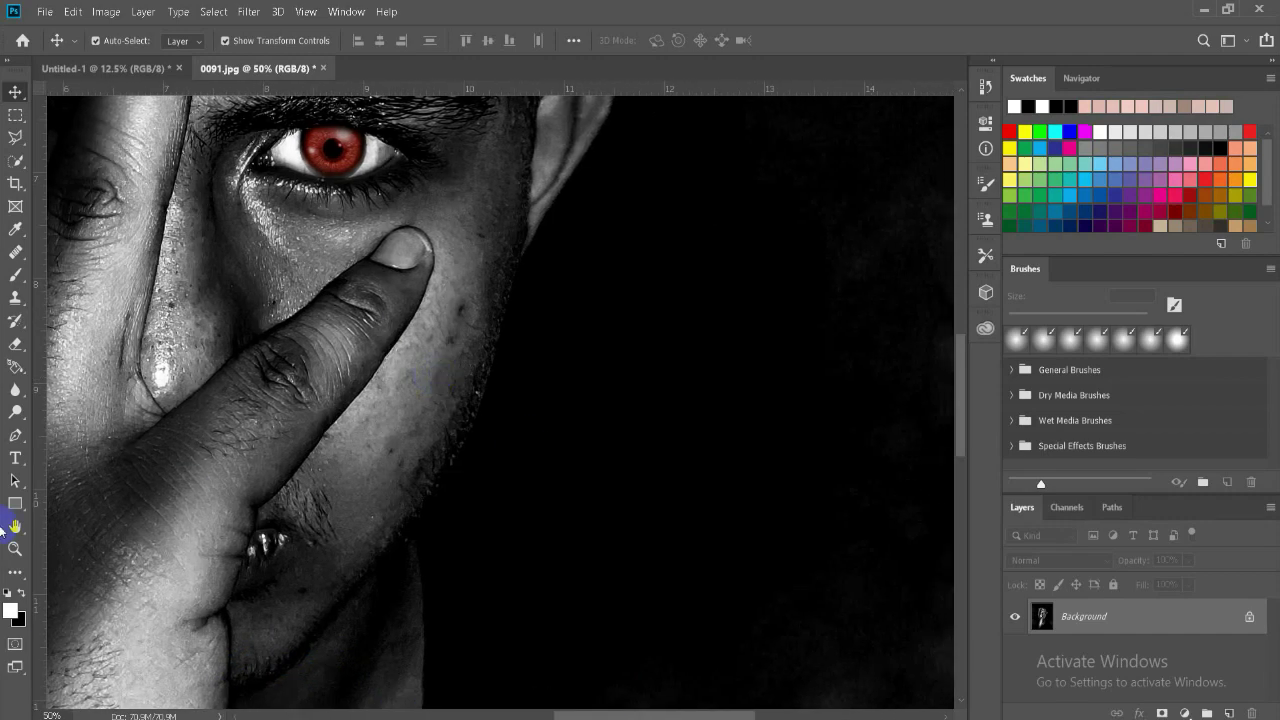
left_click(766, 480)
With the Patch tool, patch a cheek blemish over nearby clean skin
left_click(15, 255)
right_click(15, 255)
left_click(80, 287)
left_click(434, 337)
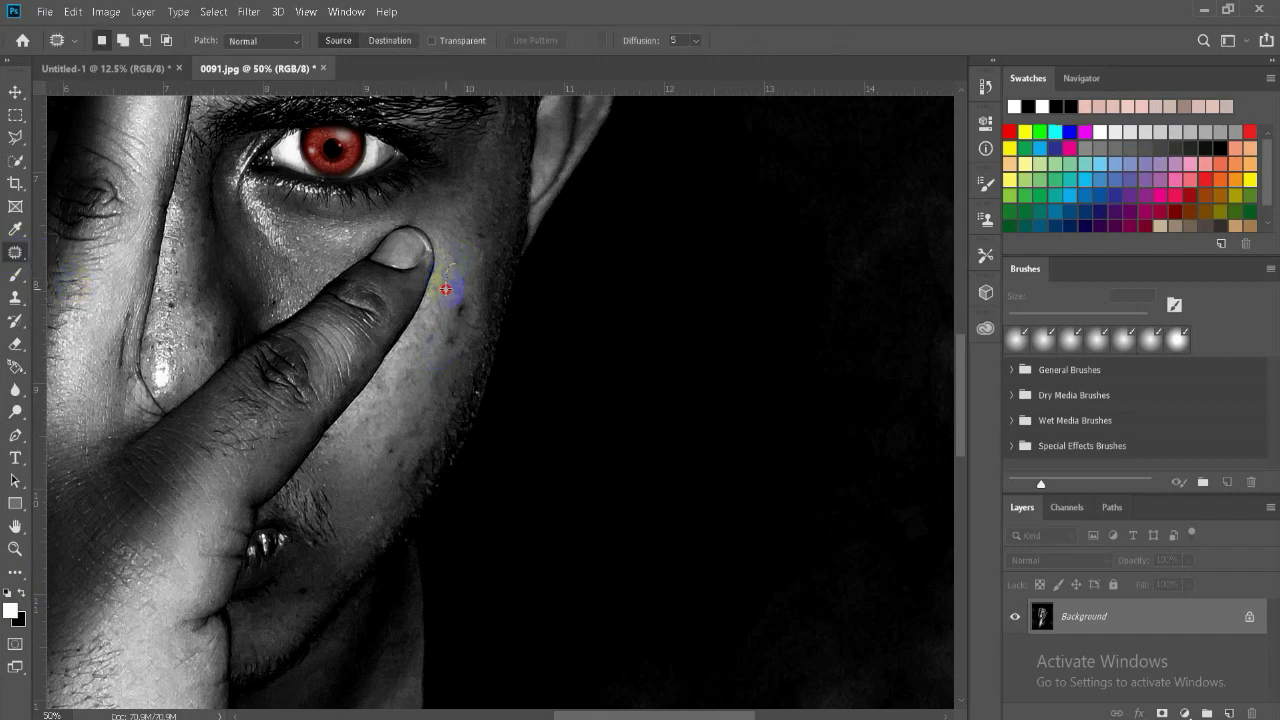
left_click_drag(446, 289, 435, 347)
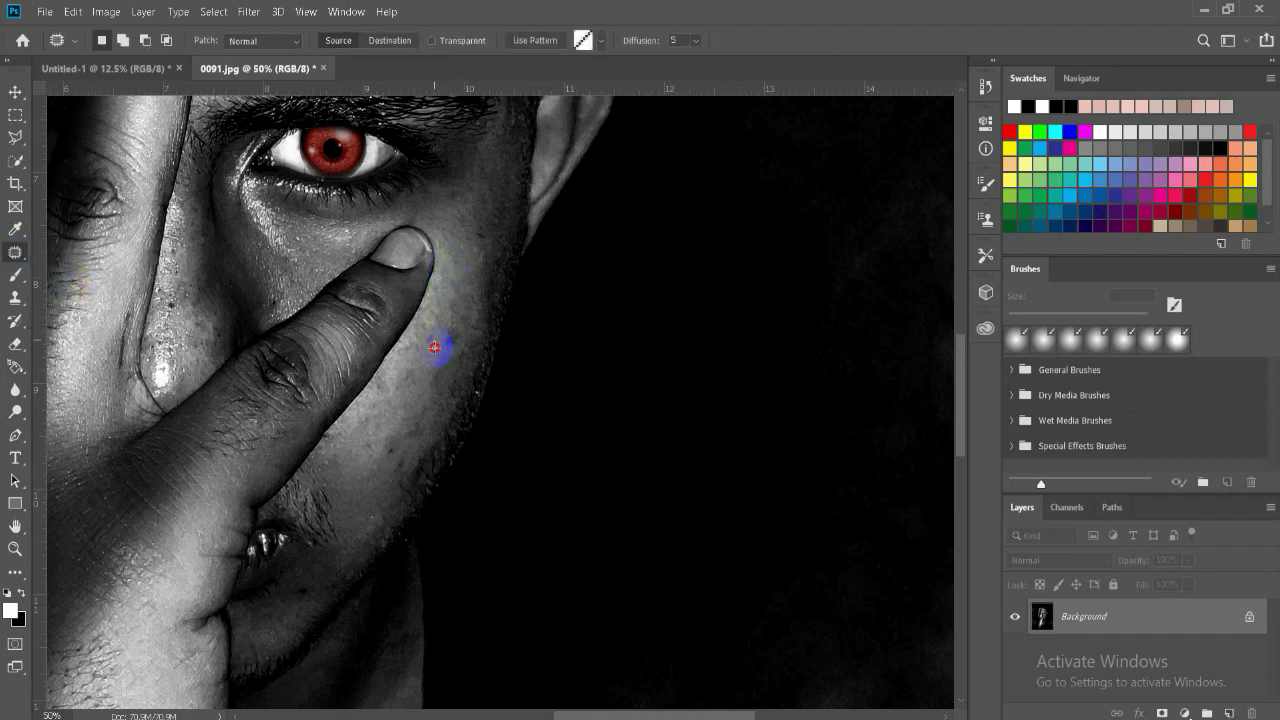
left_click_drag(437, 380, 429, 390)
left_click(450, 245)
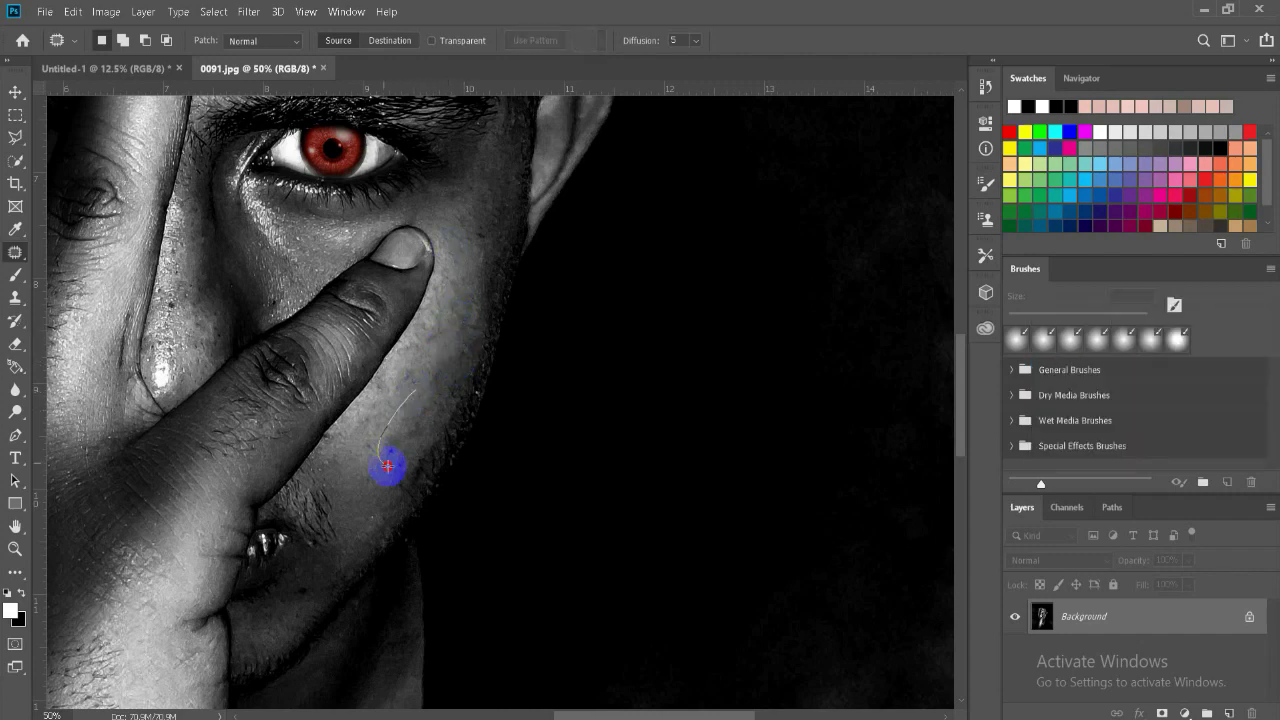
Patch another cheek spot, a small spot near the chin, and one beside the nose
left_click_drag(387, 466, 366, 500)
left_click(366, 500)
left_click_drag(300, 586, 328, 608)
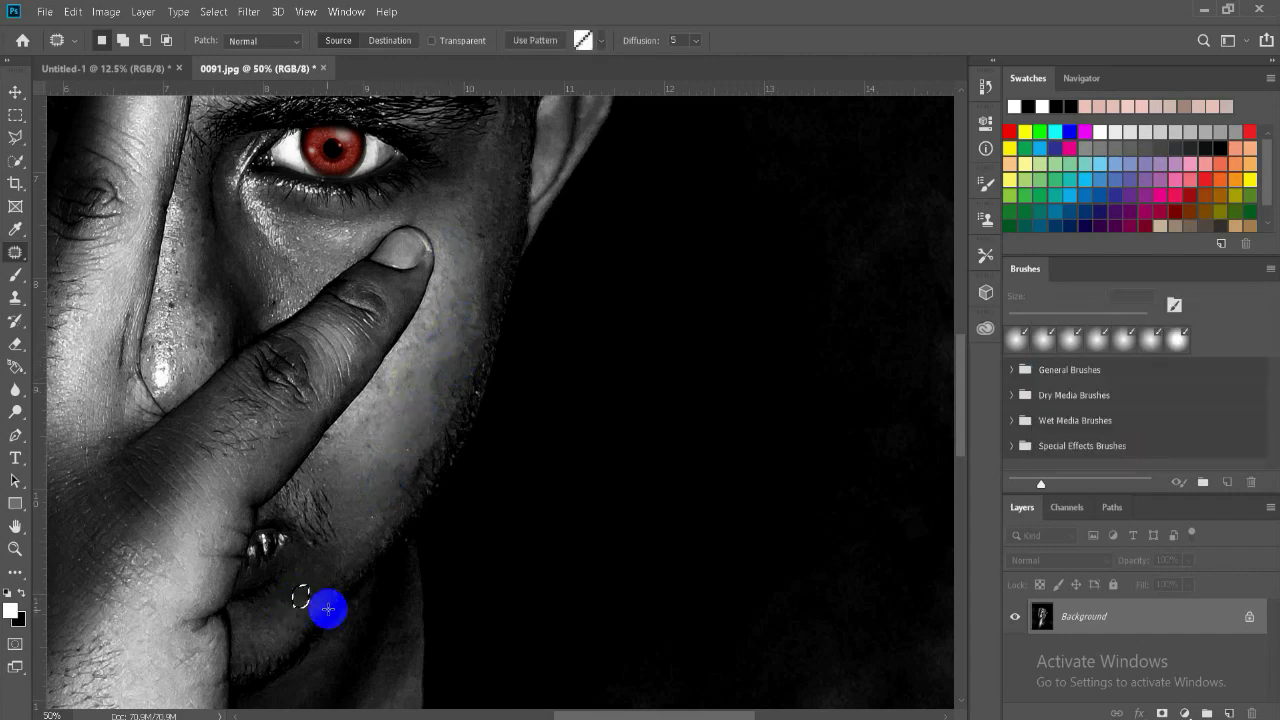
left_click(215, 317)
mouse_move(170, 266)
left_mouse_down()
mouse_move(190, 310)
mouse_move(171, 330)
mouse_move(158, 316)
mouse_move(200, 345)
left_mouse_up()
scroll(491, 318, "down", 1)
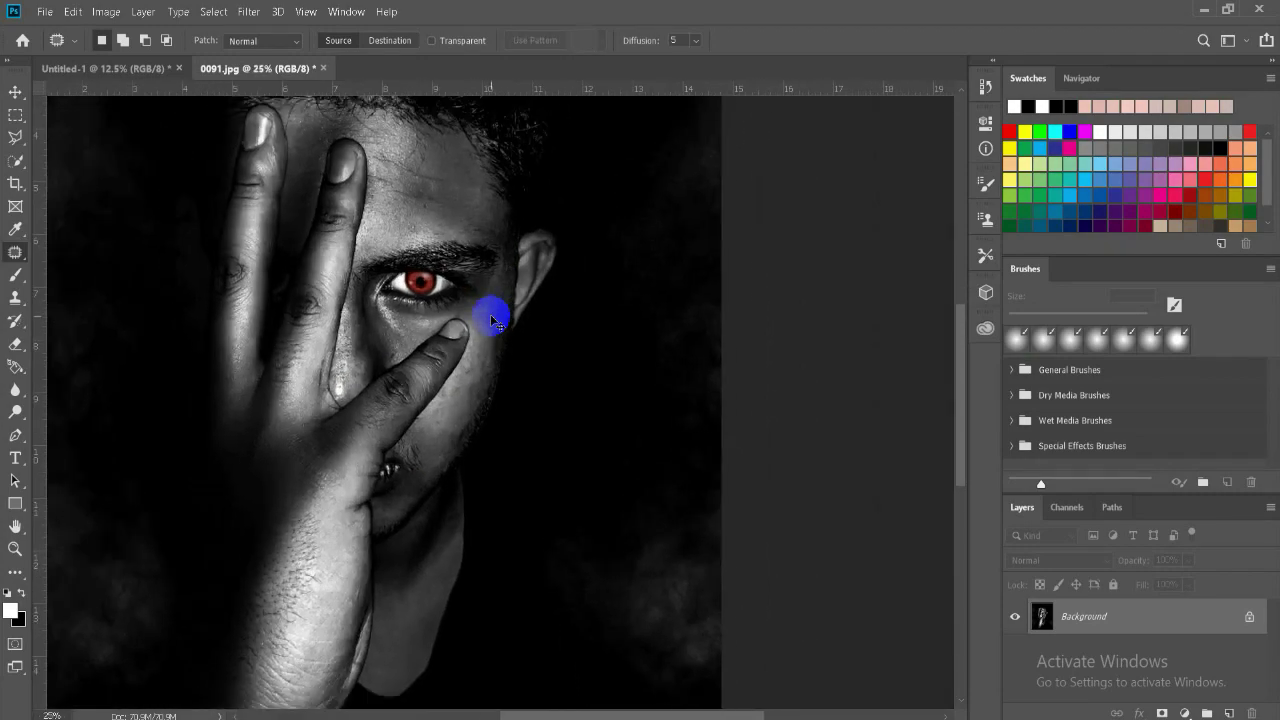
scroll(491, 318, "down", 1)
scroll(491, 318, "up", 1)
scroll(491, 318, "up", 1)
scroll(500, 309, "up", 1)
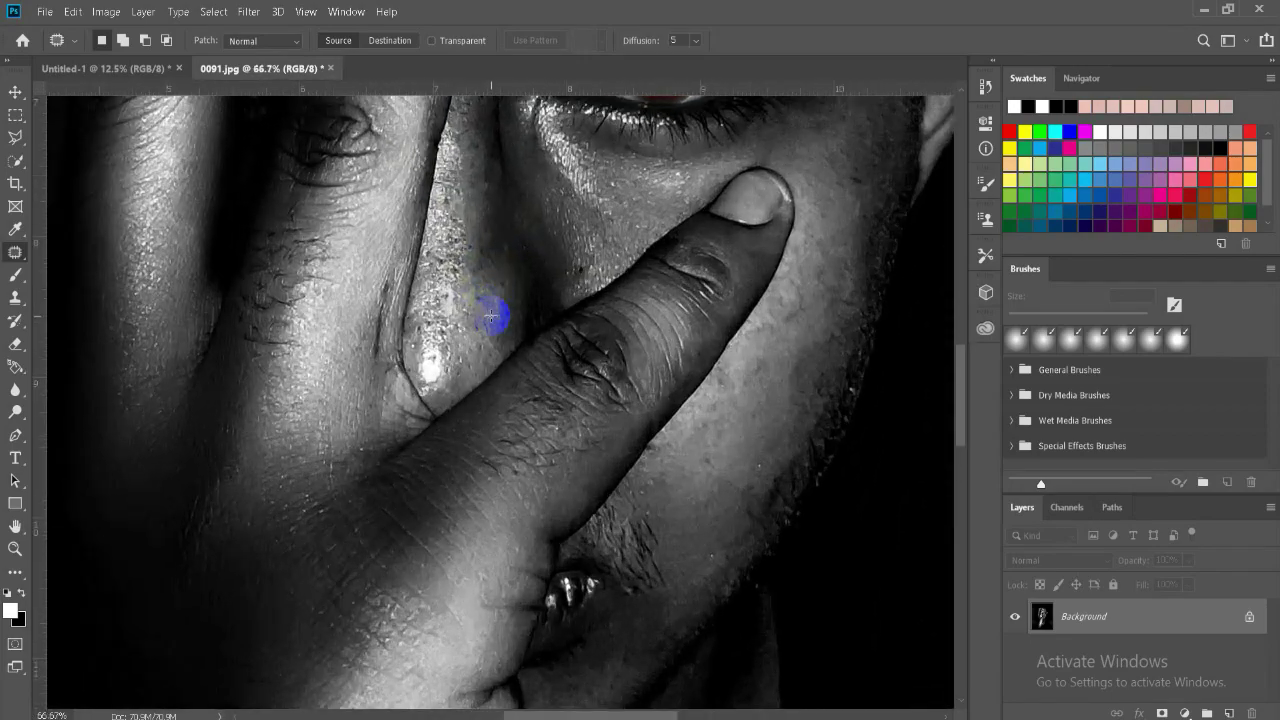
scroll(900, 340, "down", 1)
scroll(848, 403, "up", 1)
scroll(848, 403, "up", 1)
scroll(585, 700, "up", 1)
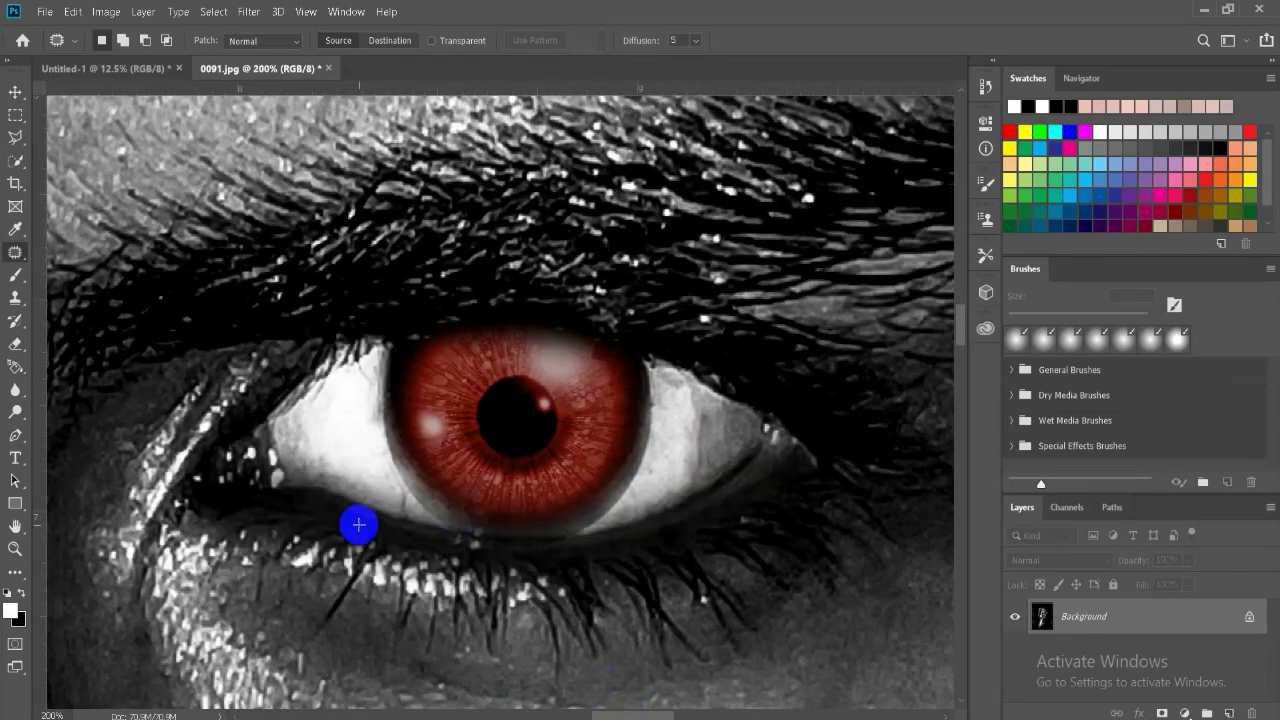
Set a soft black 40 px brush at 15% flow and darken the red iris edge
left_click(15, 275)
left_click(110, 41)
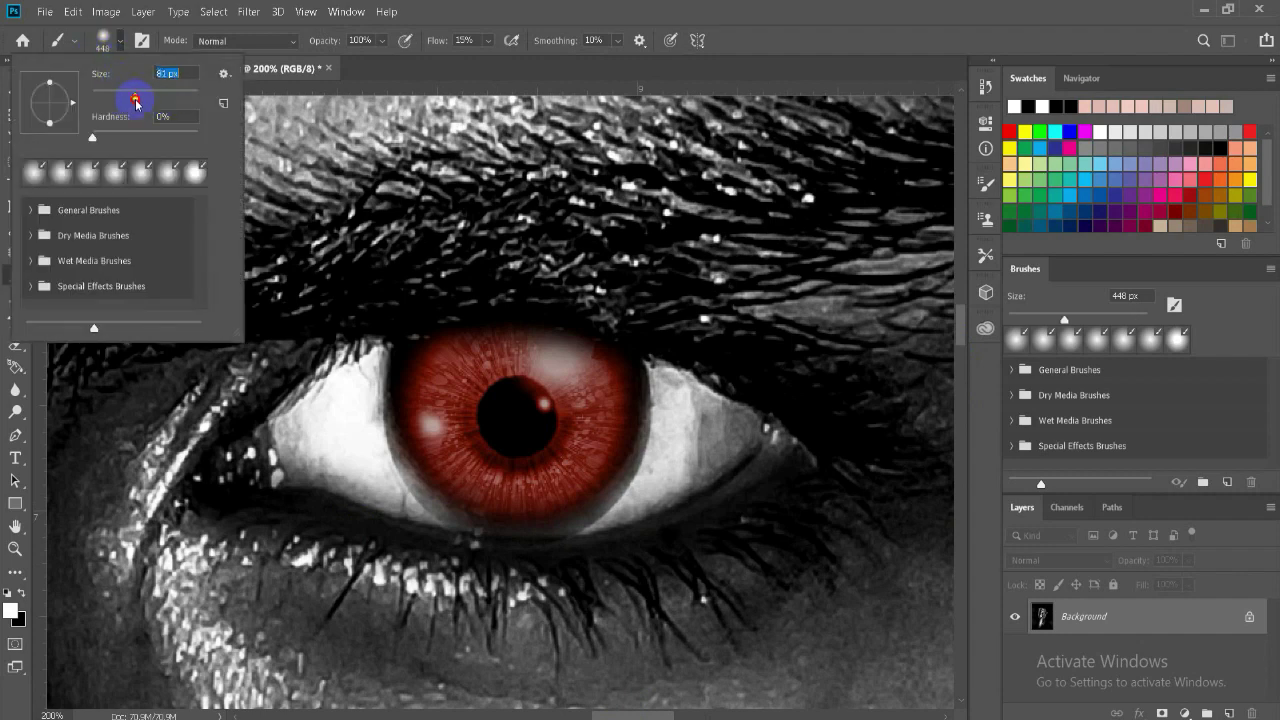
left_click_drag(160, 100, 134, 100)
key("x")
left_click(394, 451)
left_click_drag(414, 434, 480, 520)
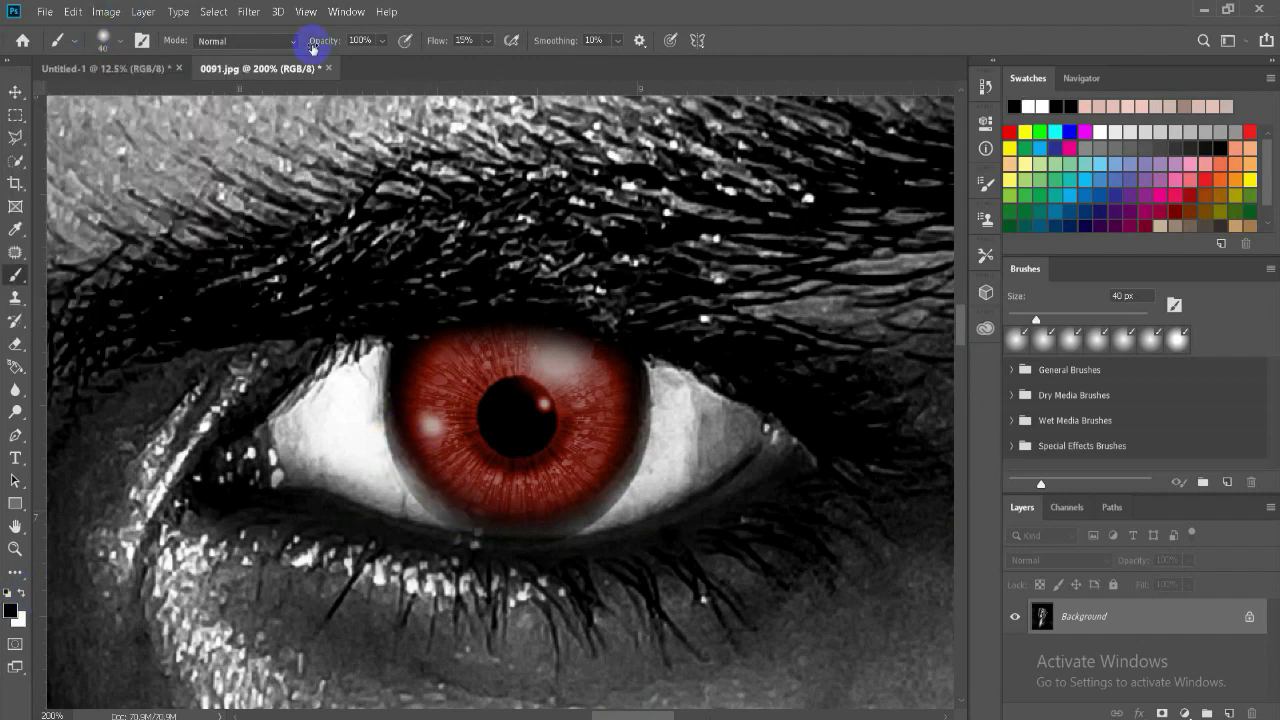
Paint black around the lower and right edges of the iris and check the result
left_click(104, 42)
left_click(414, 451)
mouse_move(414, 451)
left_mouse_down()
mouse_move(474, 514)
mouse_move(531, 534)
mouse_move(642, 404)
mouse_move(420, 500)
mouse_move(571, 523)
mouse_move(645, 420)
left_mouse_up()
key("ctrl+minus")
key("ctrl+minus")
key("ctrl+minus")
key("ctrl+plus")
key("ctrl+plus")
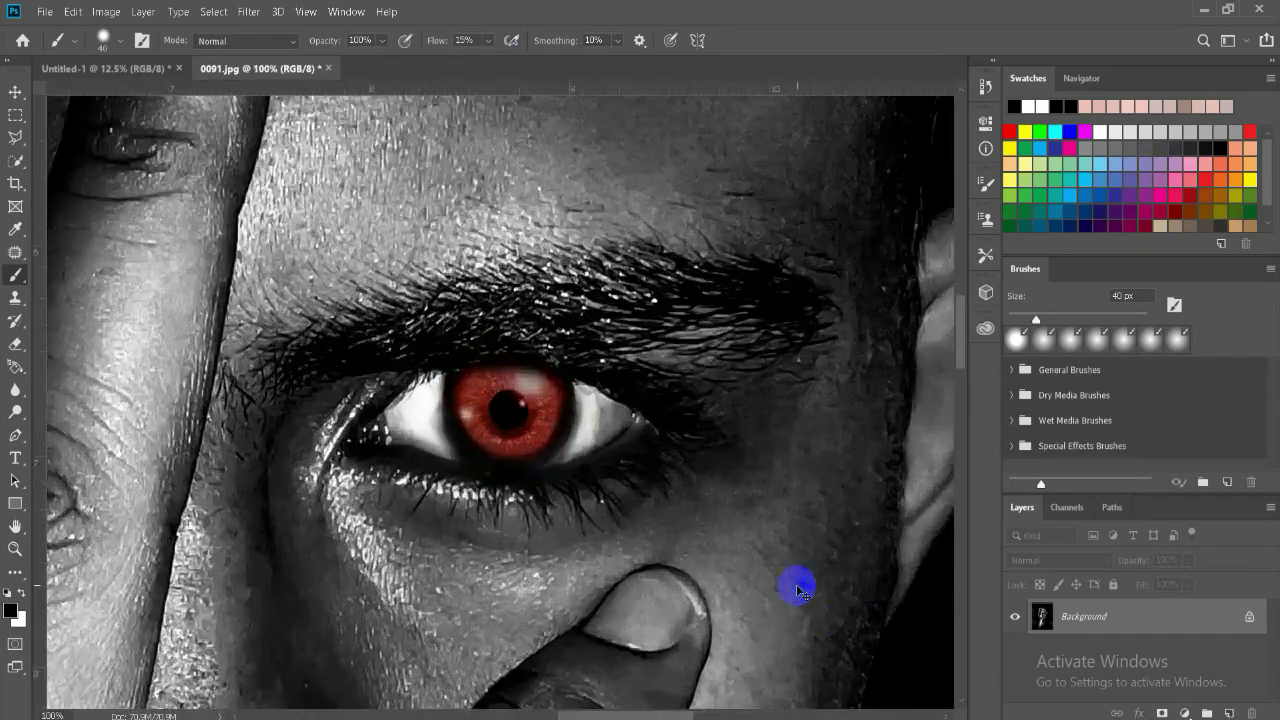
Darken the iris's lower rim with a 25 px brush, then fit the whole image in view
left_click(104, 42)
left_click(466, 431)
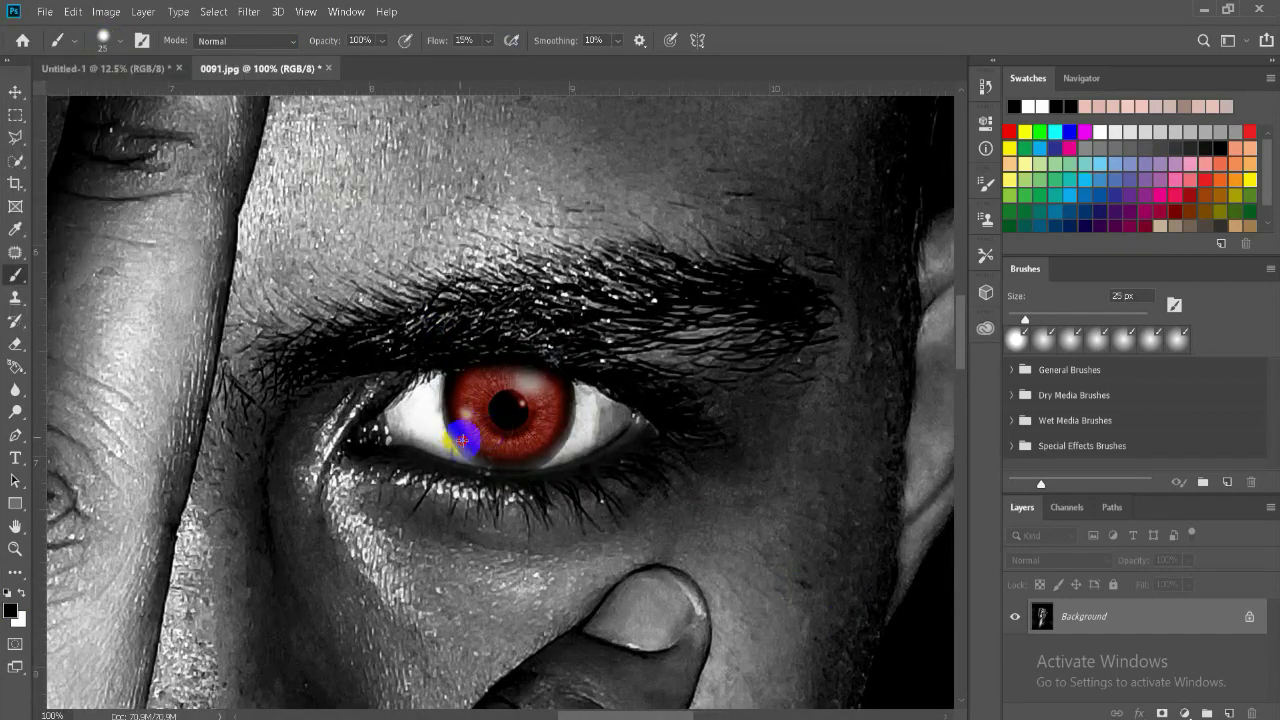
left_click_drag(478, 463, 584, 488)
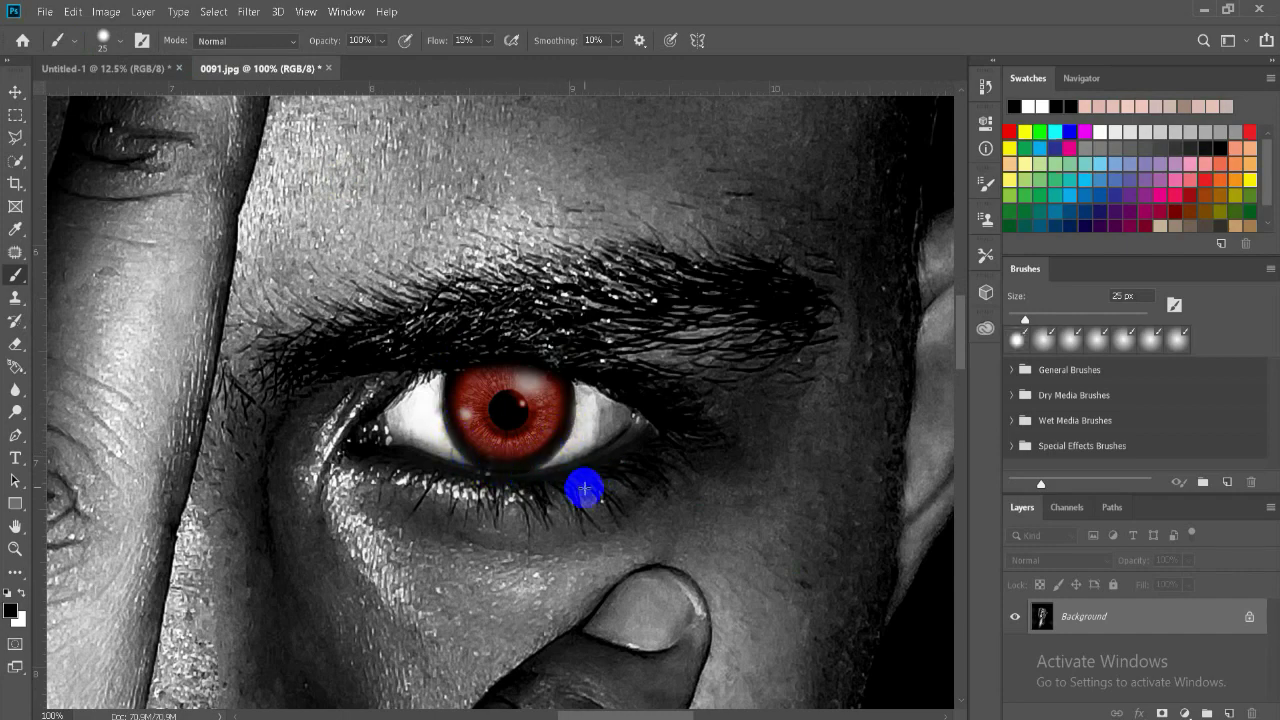
key("ctrl+minus")
key("ctrl+minus")
key("ctrl+minus")
key("ctrl+plus")
key("ctrl+plus")
key("ctrl+plus")
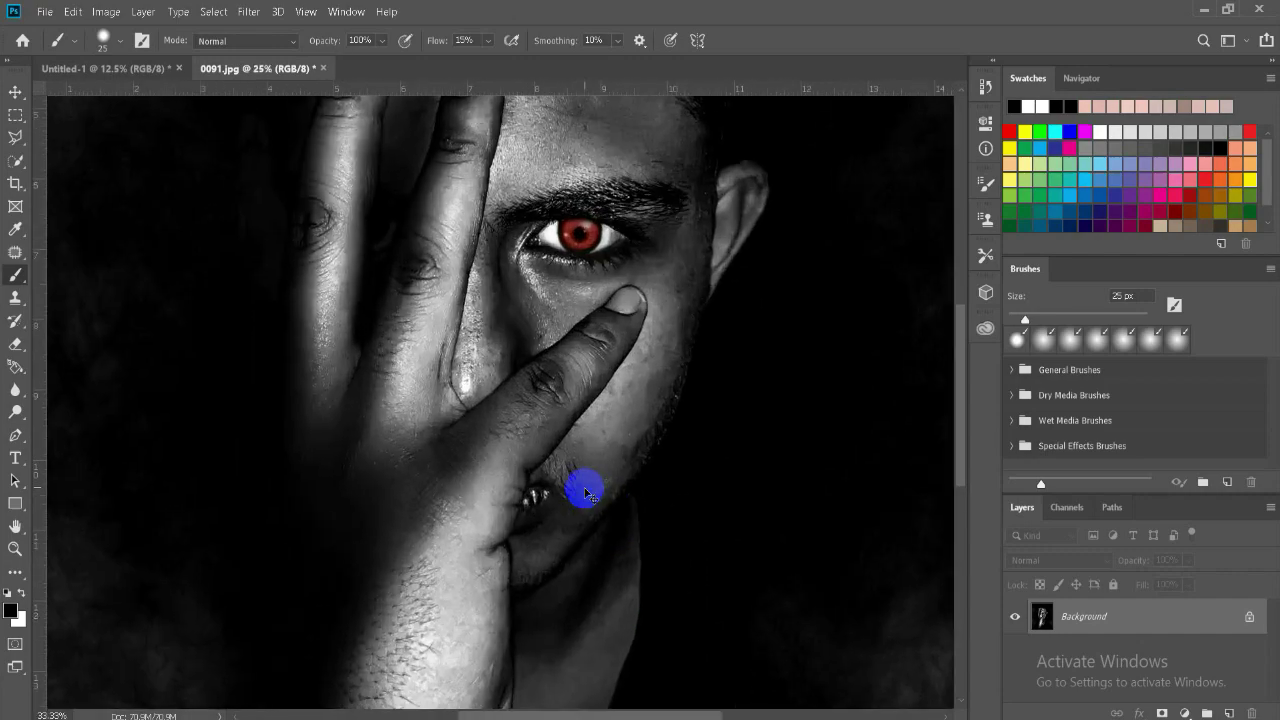
key("ctrl+minus")
key("ctrl+minus")
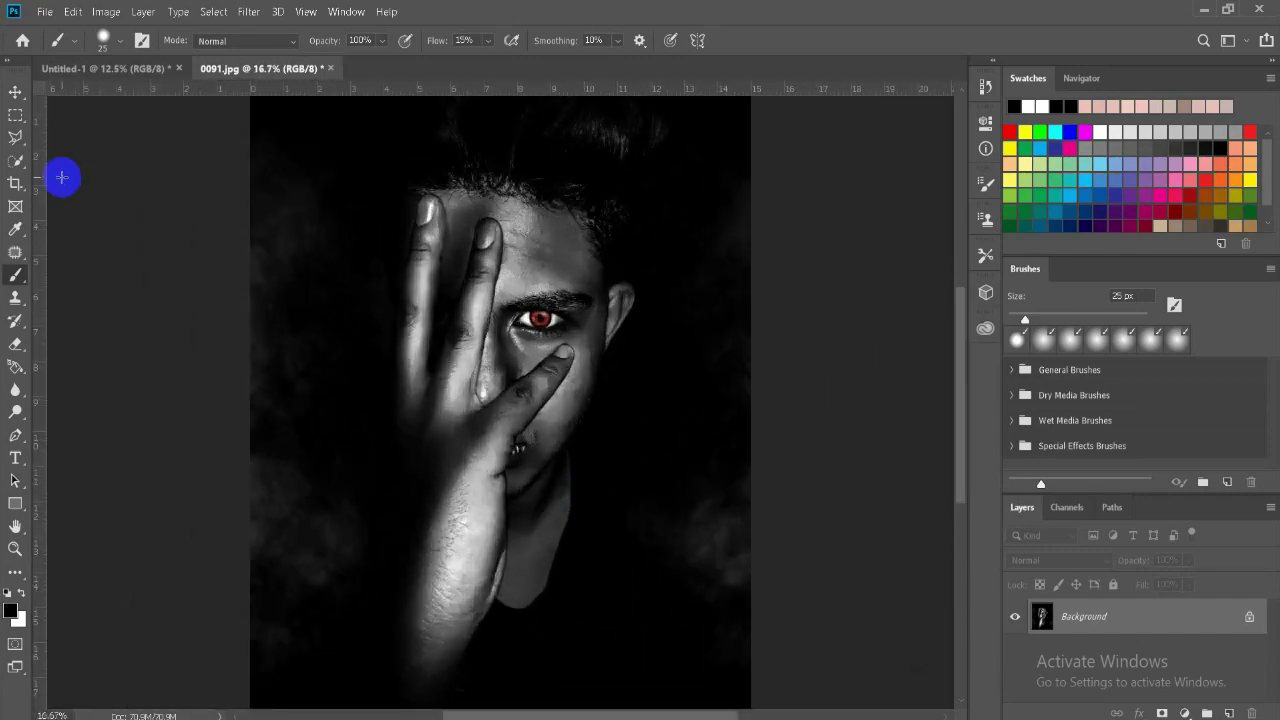
Start a Save As for the image, then cancel it for now
left_click(44, 11)
left_click(88, 200)
key("Escape")
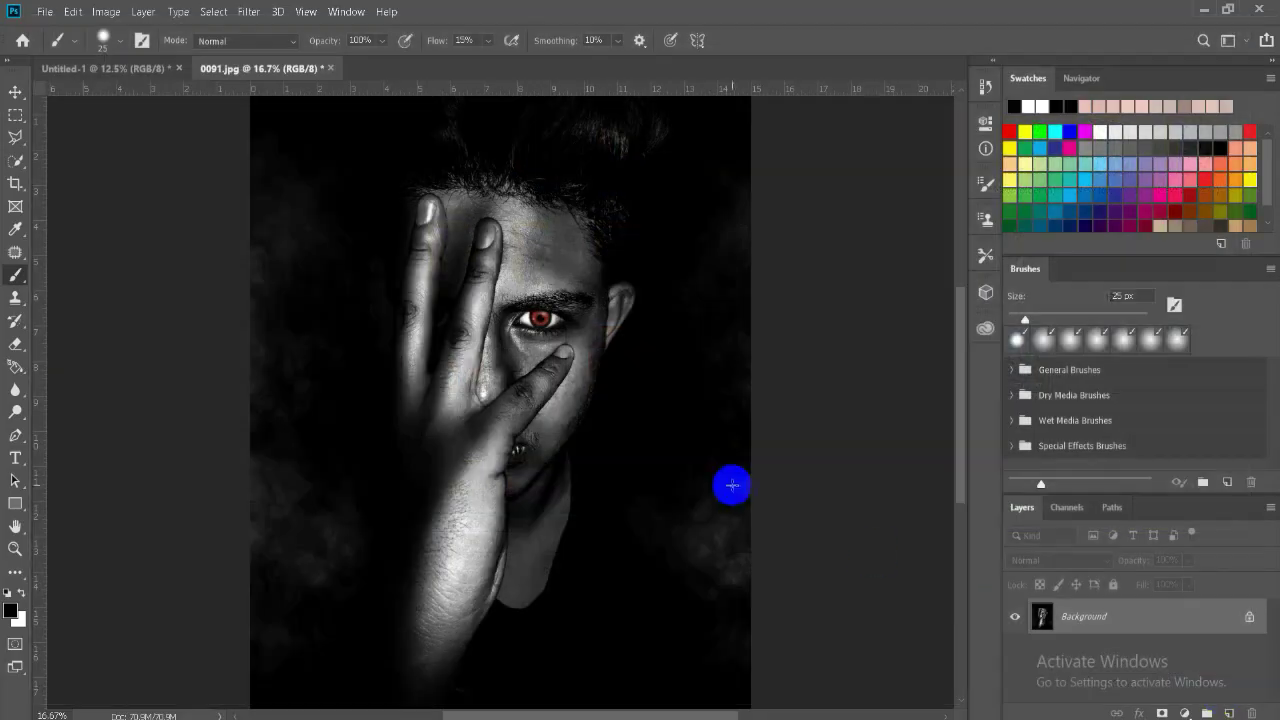
Add a Levels 1 adjustment layer with black input 18 and slightly brighter midtones
left_click(1184, 713)
left_click(1100, 483)
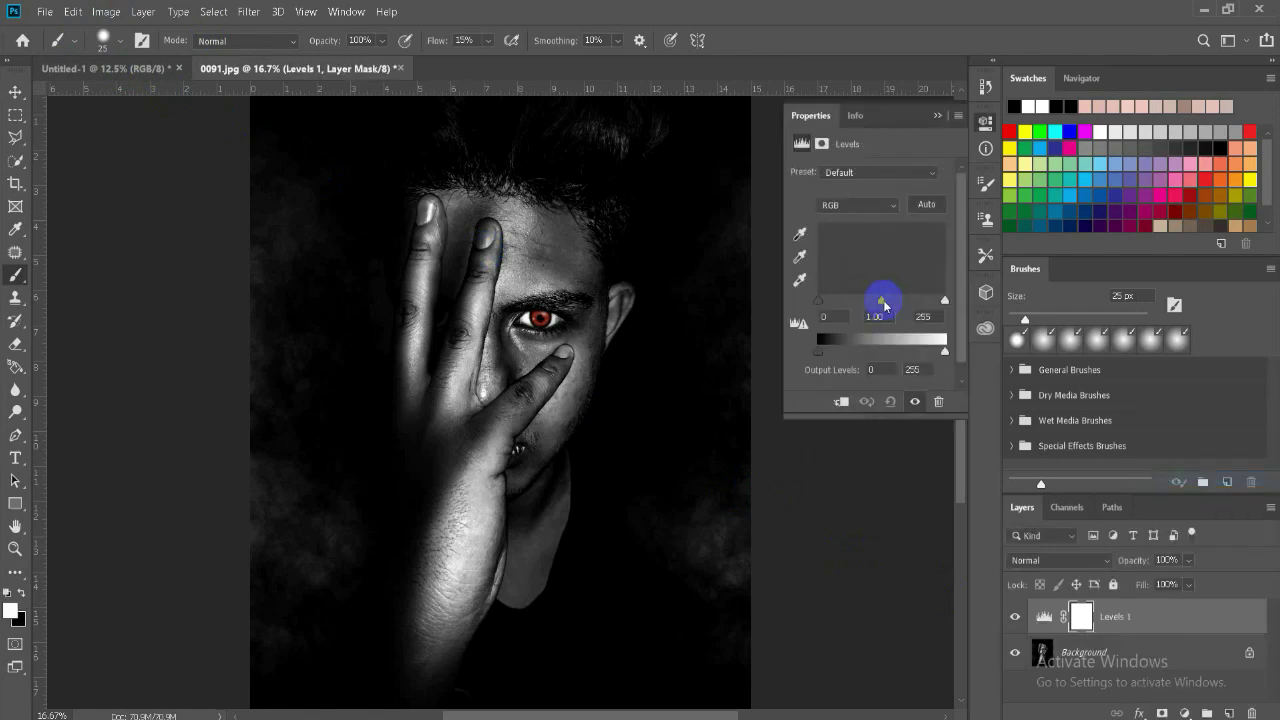
left_click_drag(881, 300, 829, 304)
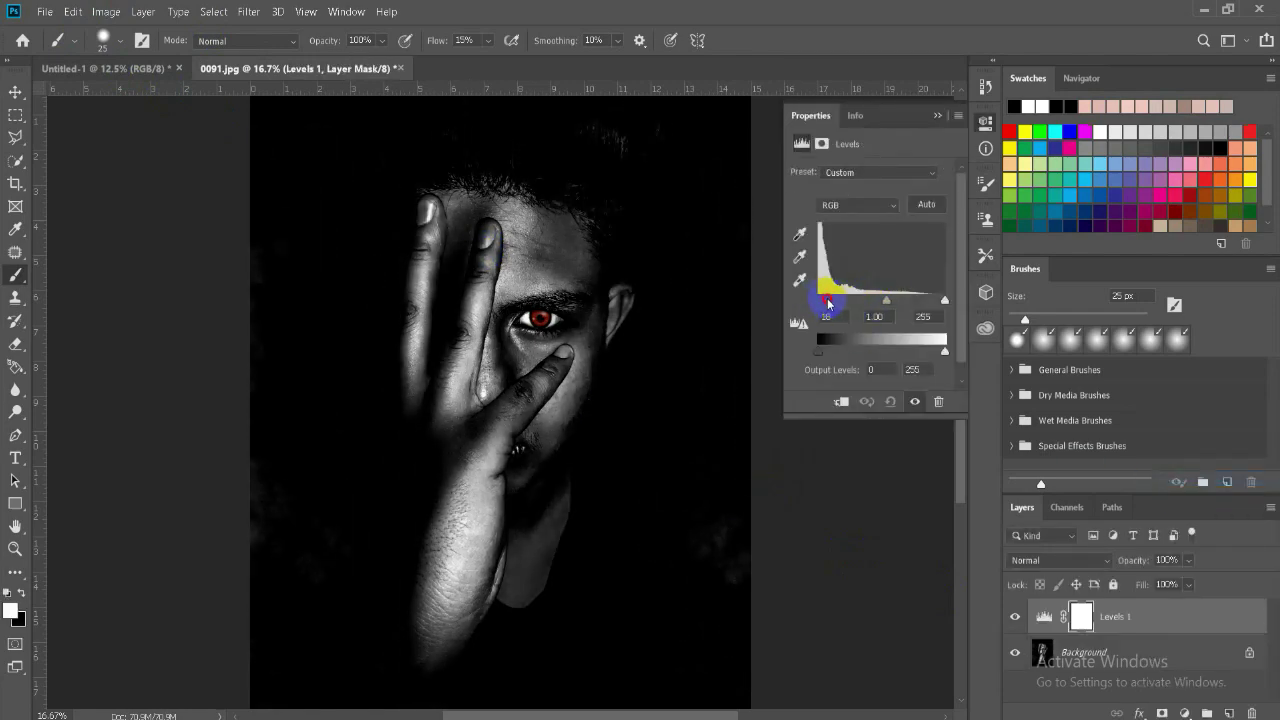
left_click(938, 115)
left_click(44, 8)
Save the portrait to the Desktop as JPEG '00911', accepting the JPEG options
left_click(157, 197)
left_click(400, 550)
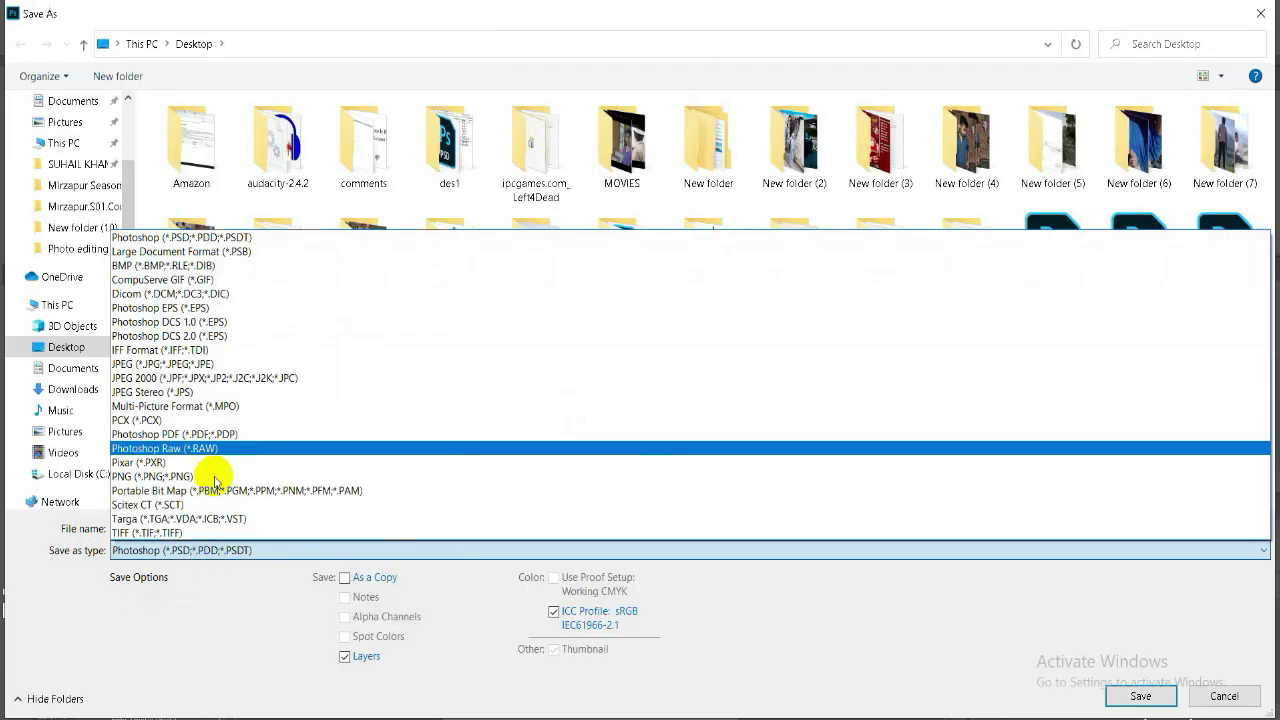
left_click(200, 372)
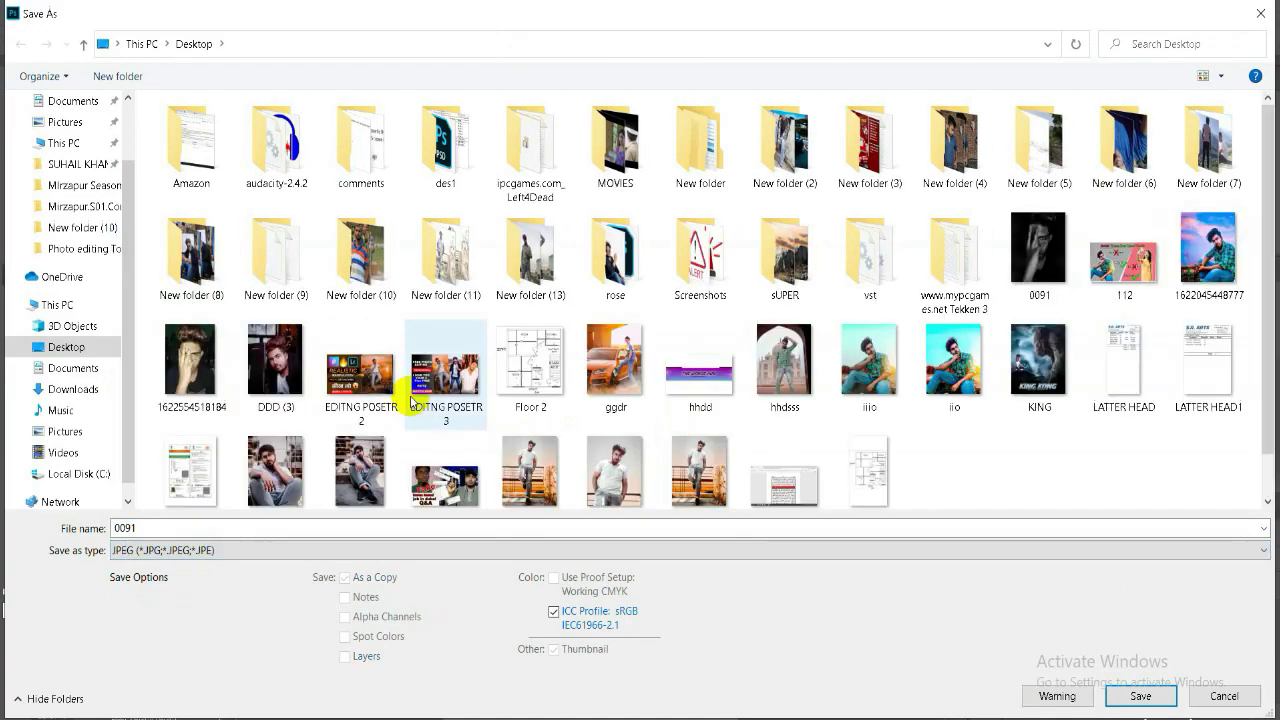
left_click(1140, 696)
left_click(729, 170)
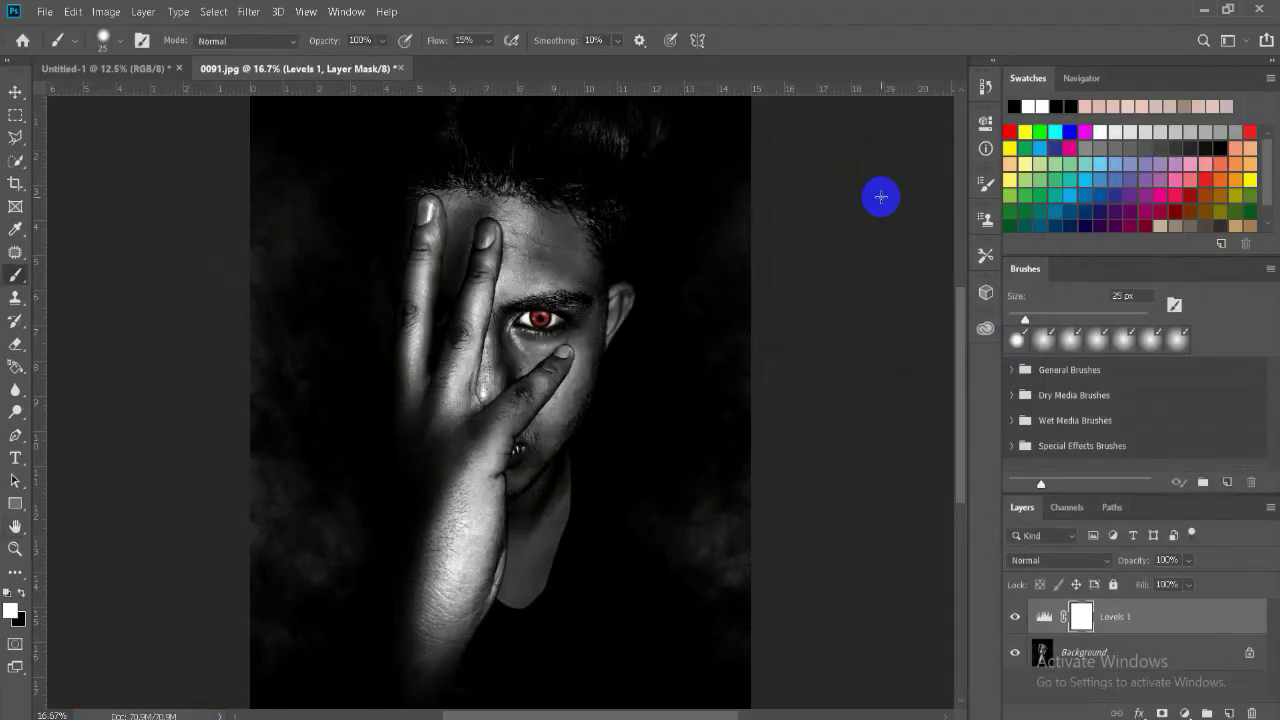